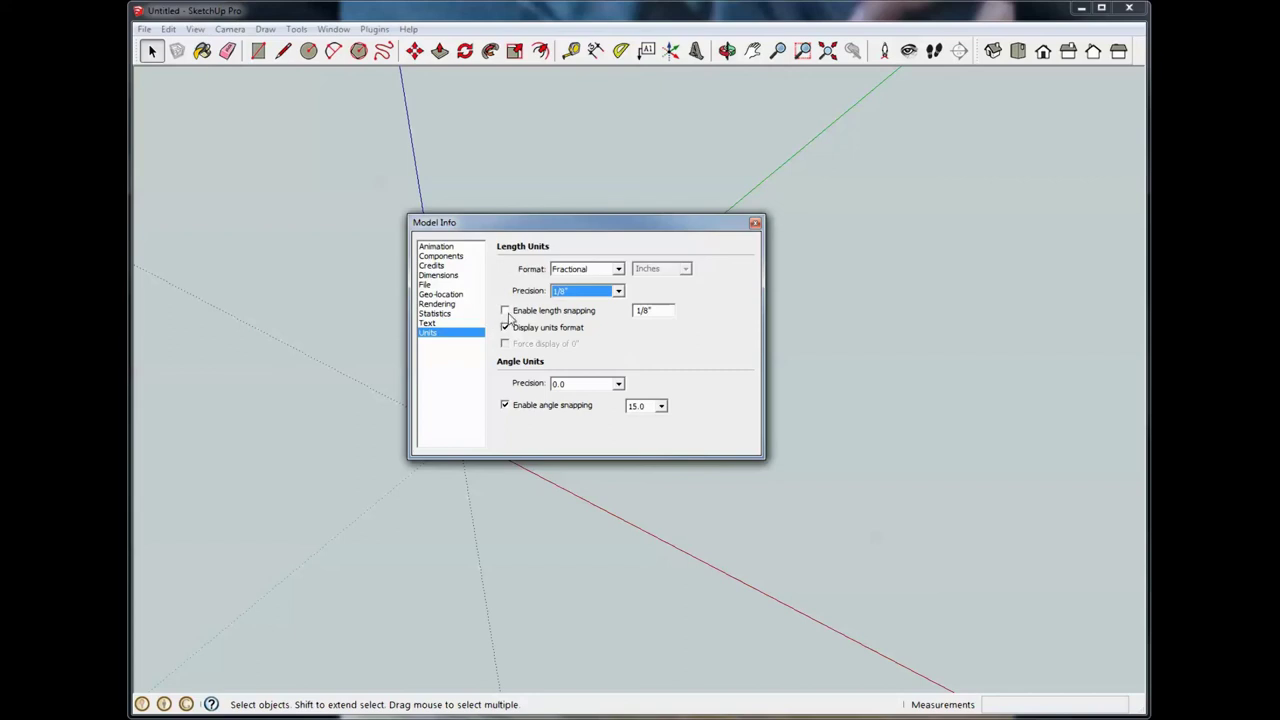
# Close the Model Info window holding the unit settings
pyautogui.click(755, 224)
pyautogui.moveTo(540, 323); pyautogui.dragTo(630, 331, button='middle')
pyautogui.moveTo(464, 369); pyautogui.dragTo(571, 369, button='middle')
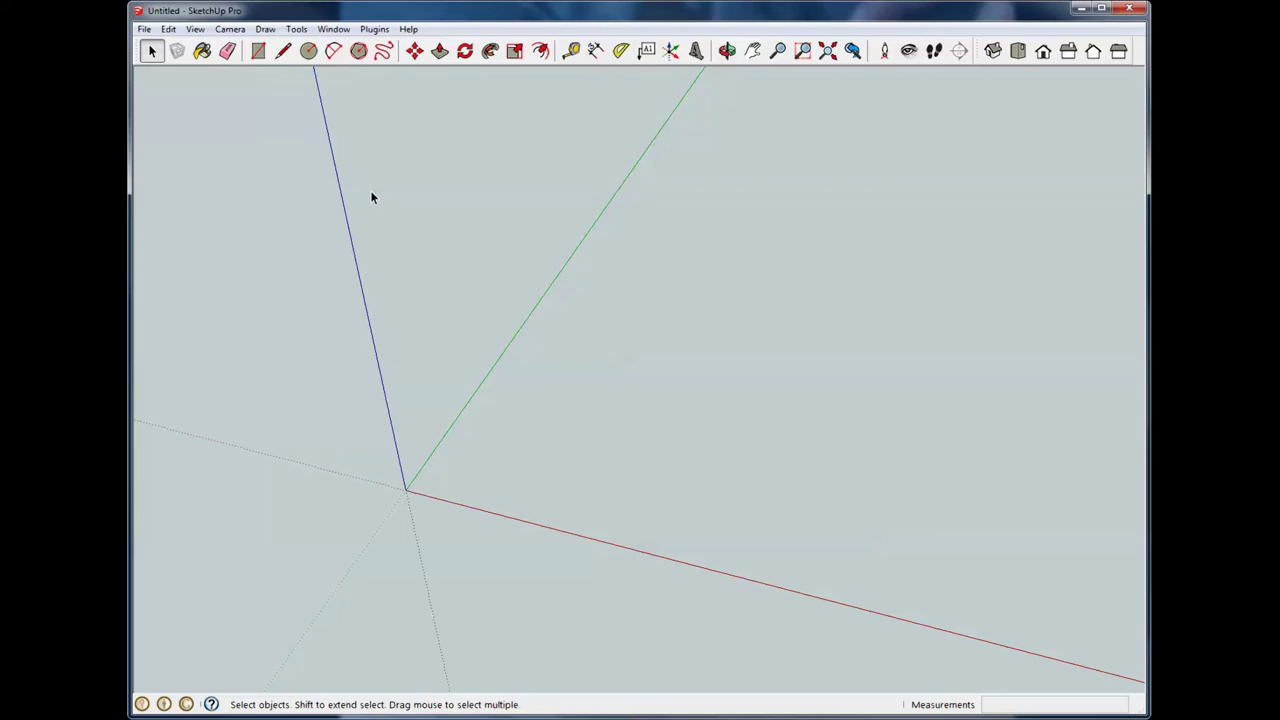
pyautogui.click(286, 52)
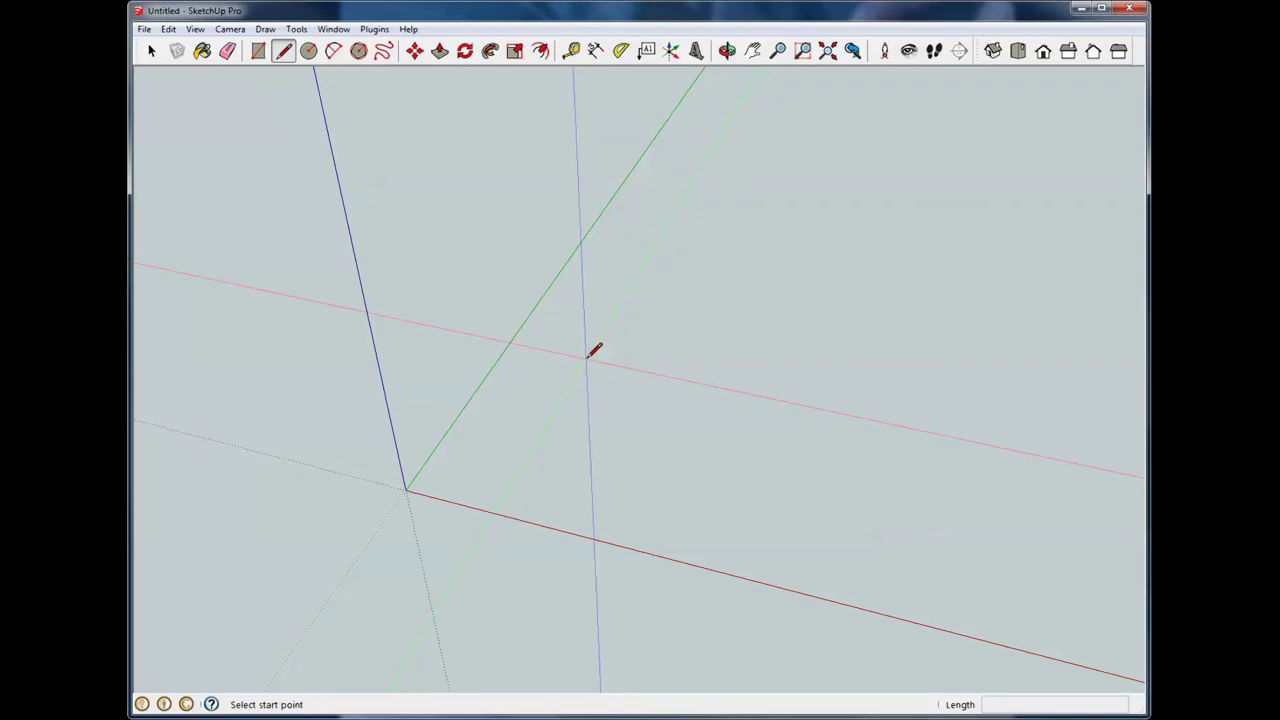
pyautogui.press('space')
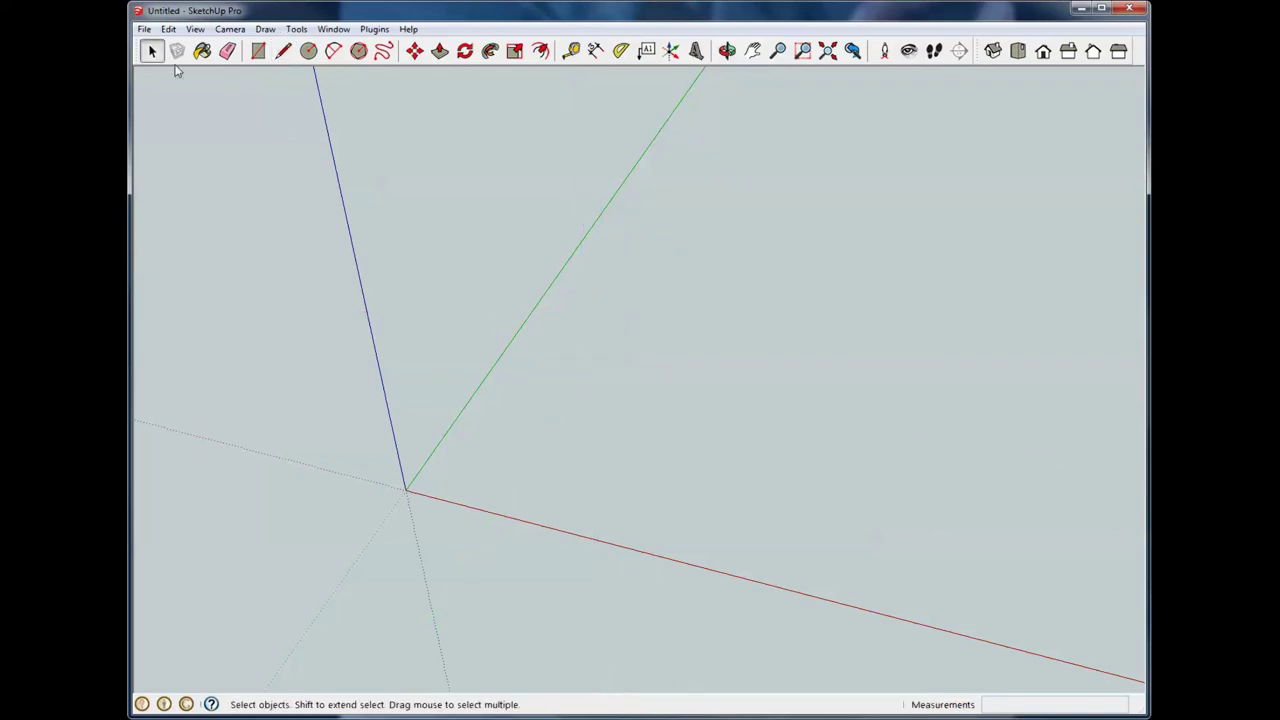
pyautogui.click(465, 51)
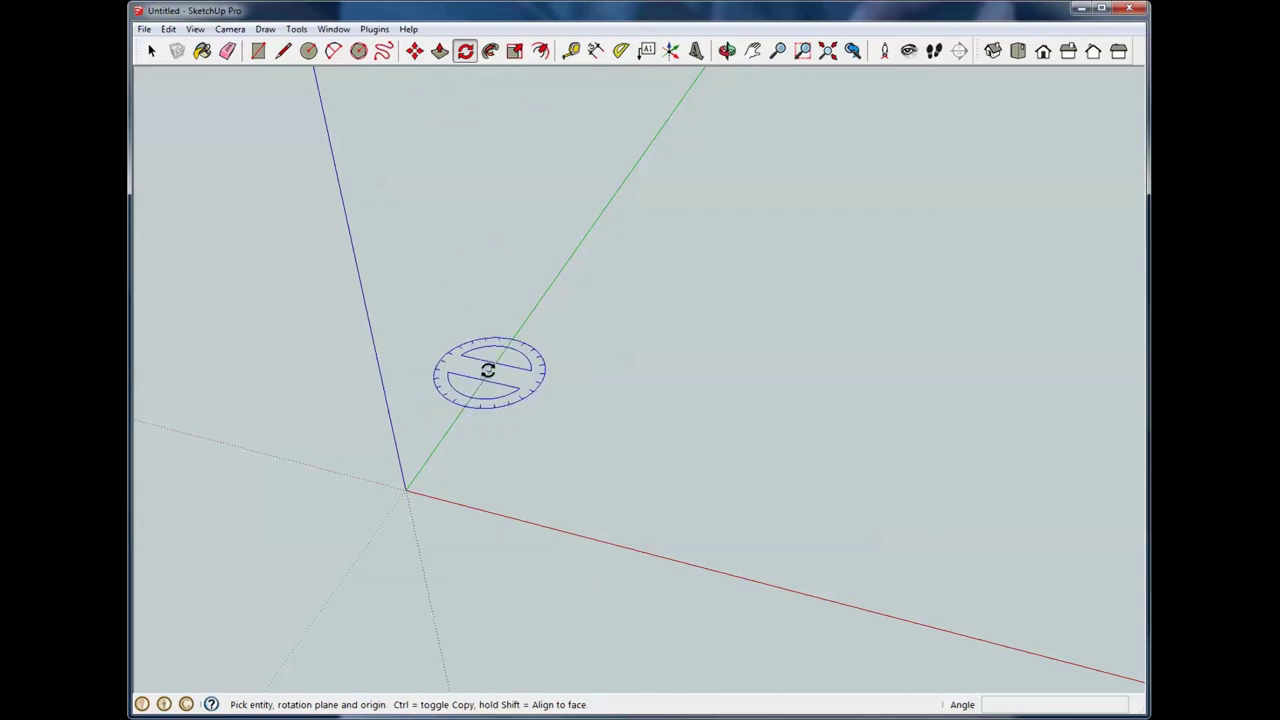
pyautogui.press('space')
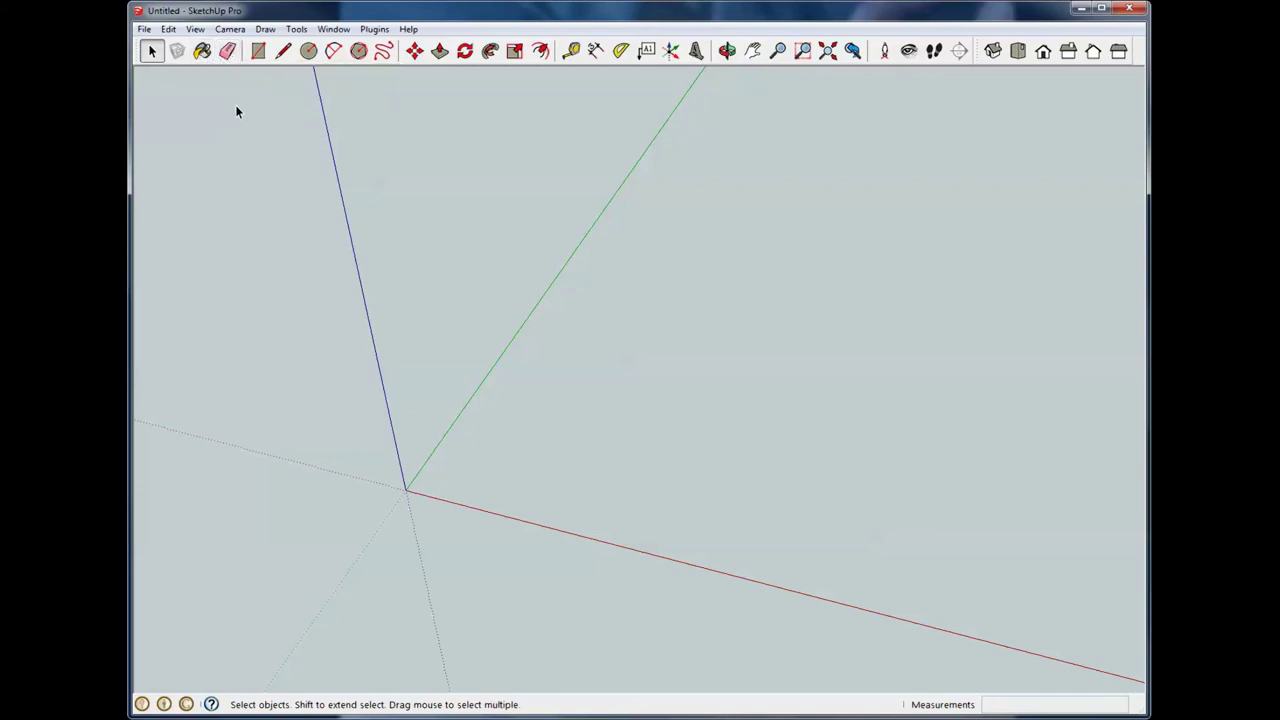
# Draw a 4" by 4" rectangle on the ground plane, starting at the axes' origin
pyautogui.click(259, 51)
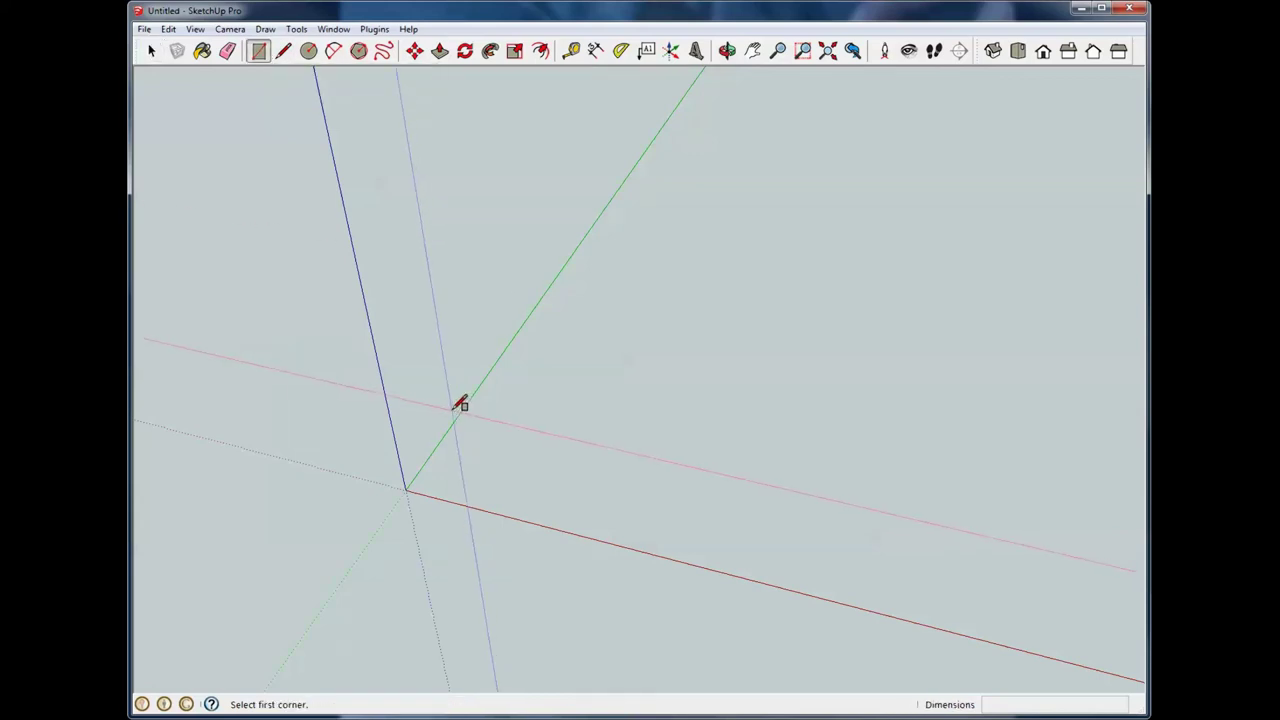
pyautogui.click(406, 489)
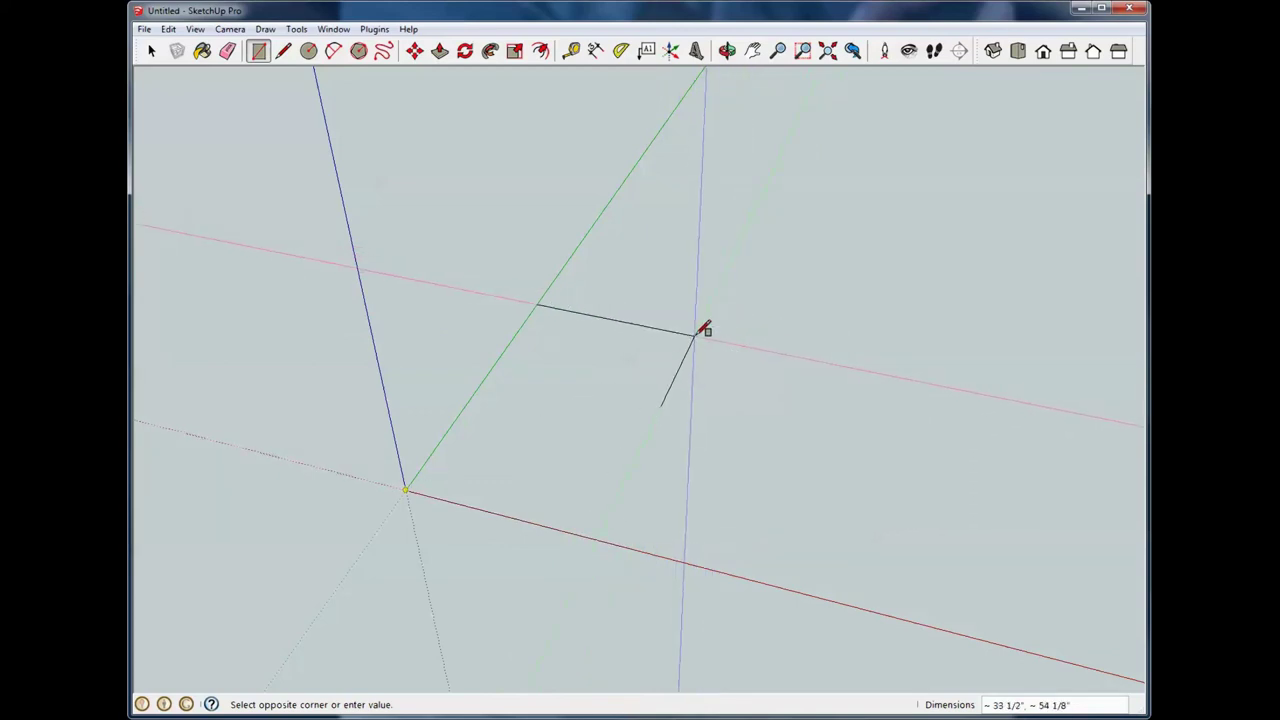
pyautogui.write('4,4')
pyautogui.press('Return')
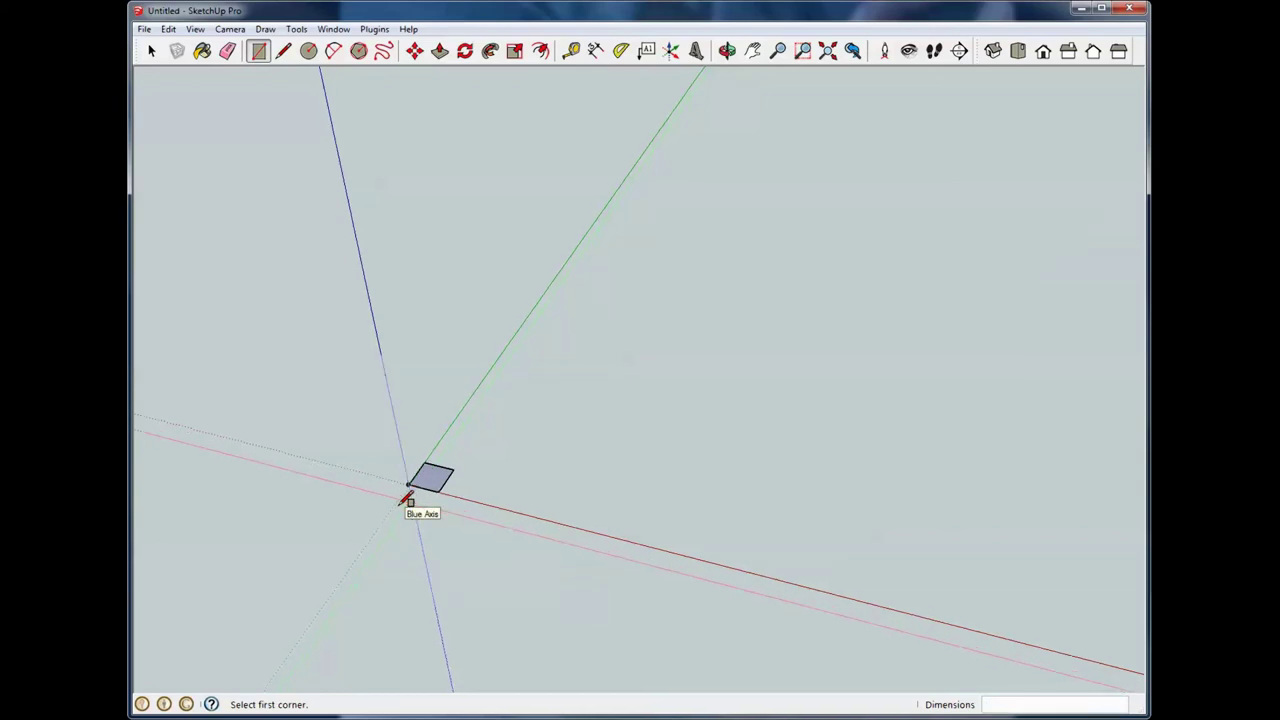
pyautogui.scroll(5, 408, 494)
pyautogui.scroll(3, 421, 463)
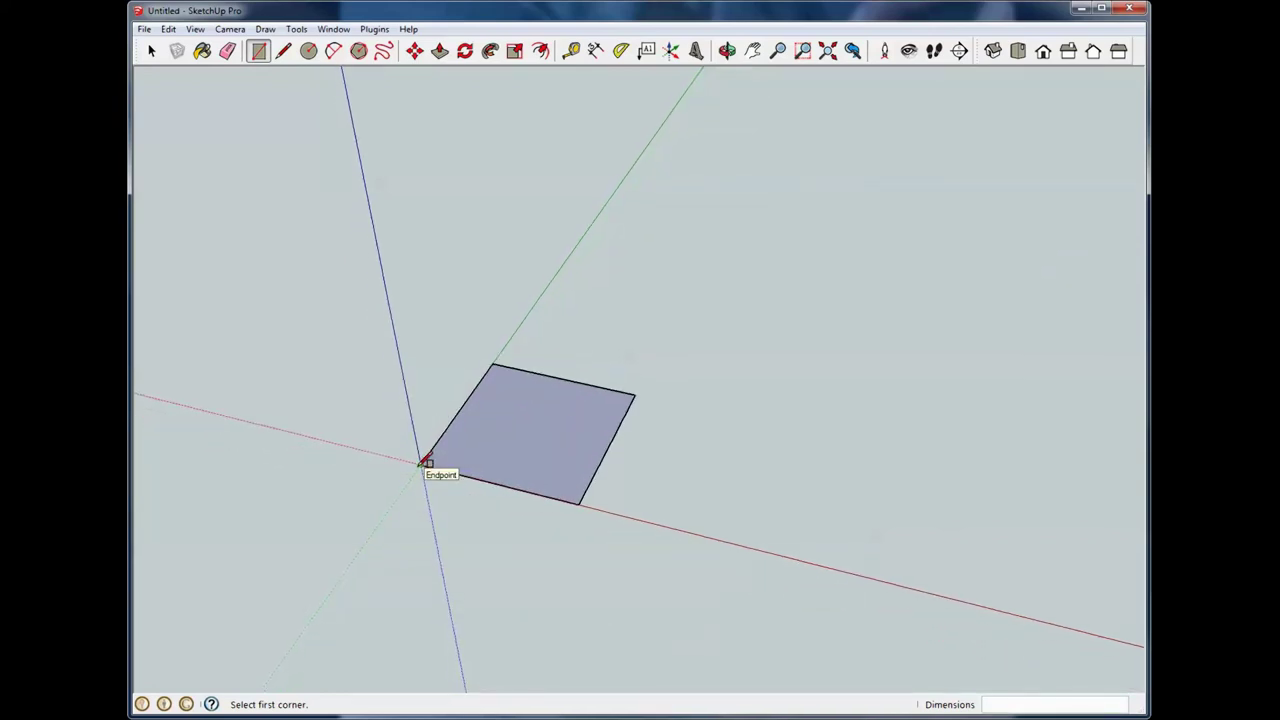
pyautogui.scroll(4, 424, 462)
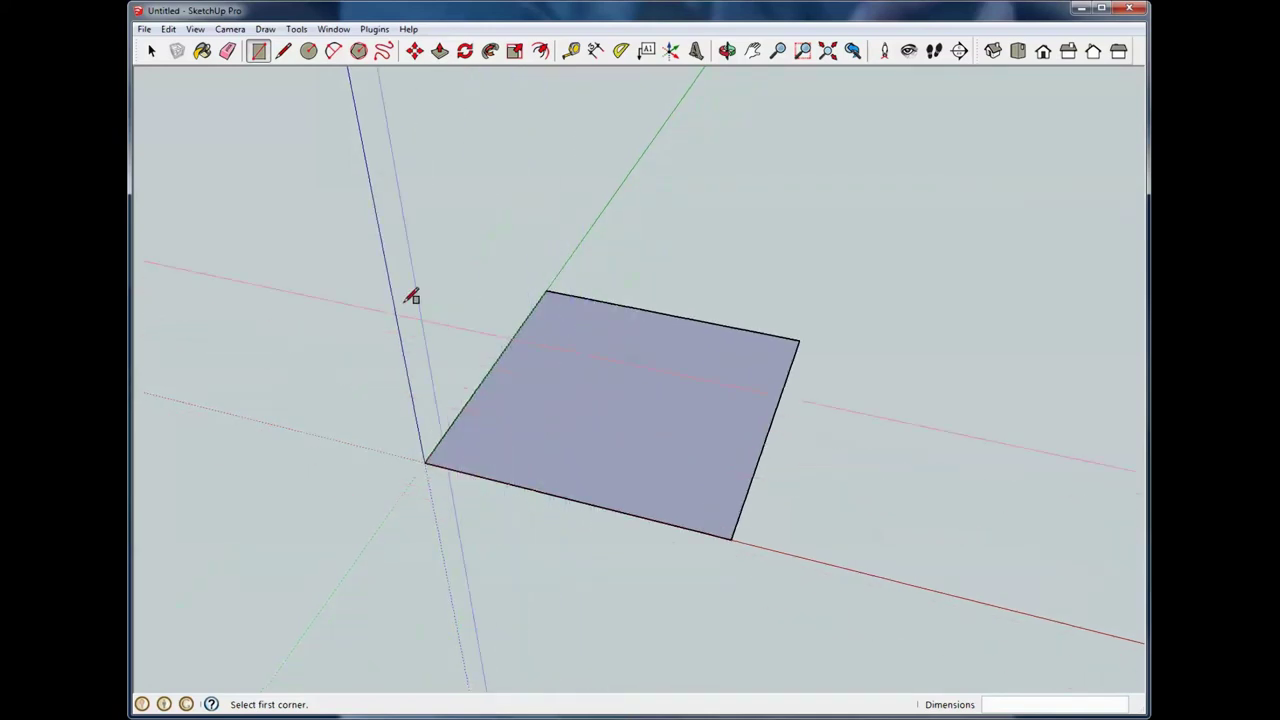
# Select the whole square, face and edges, and turn it into a component with the default options
pyautogui.click(152, 52)
pyautogui.moveTo(406, 280); pyautogui.dragTo(476, 331, button='middle')
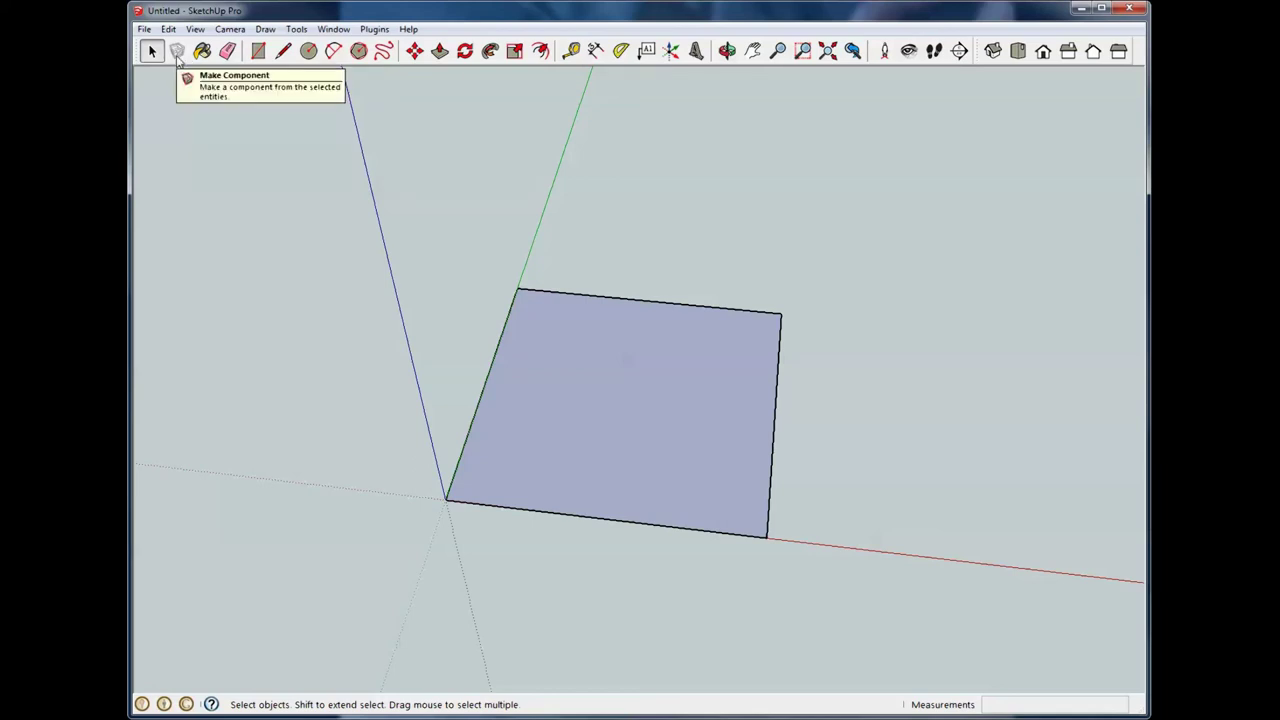
pyautogui.moveTo(279, 187); pyautogui.dragTo(868, 598)
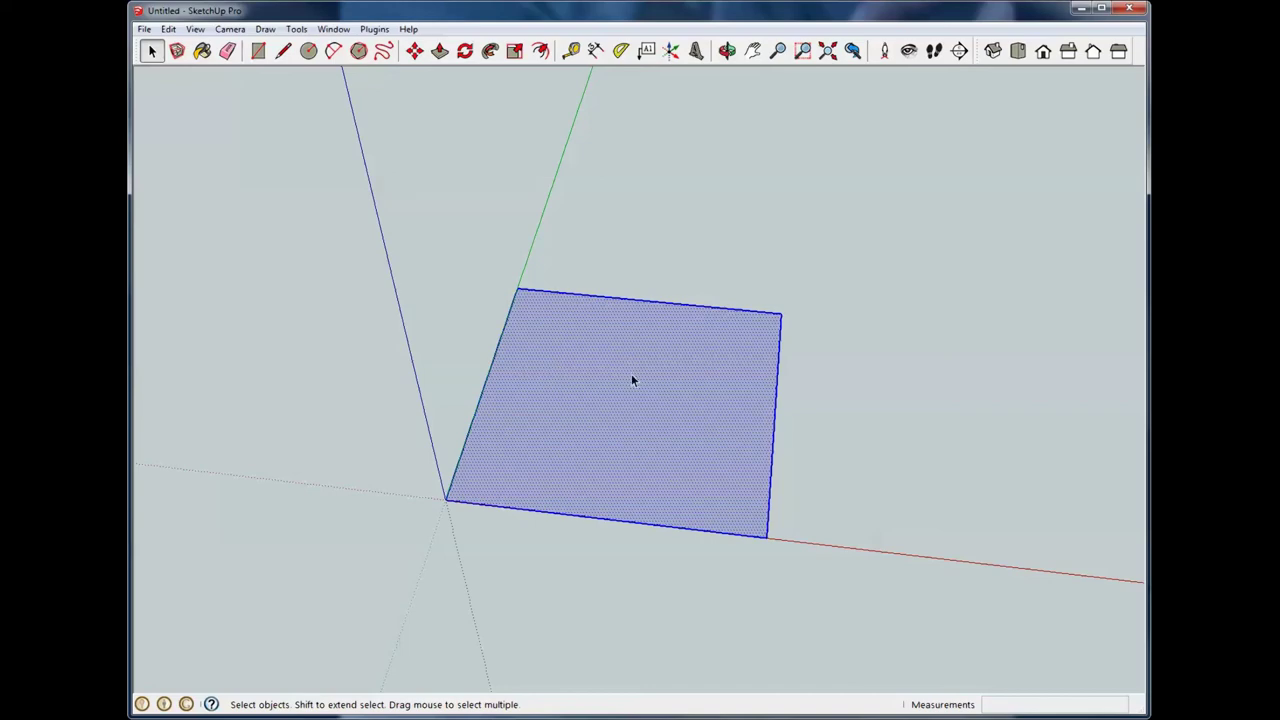
pyautogui.rightClick(664, 377)
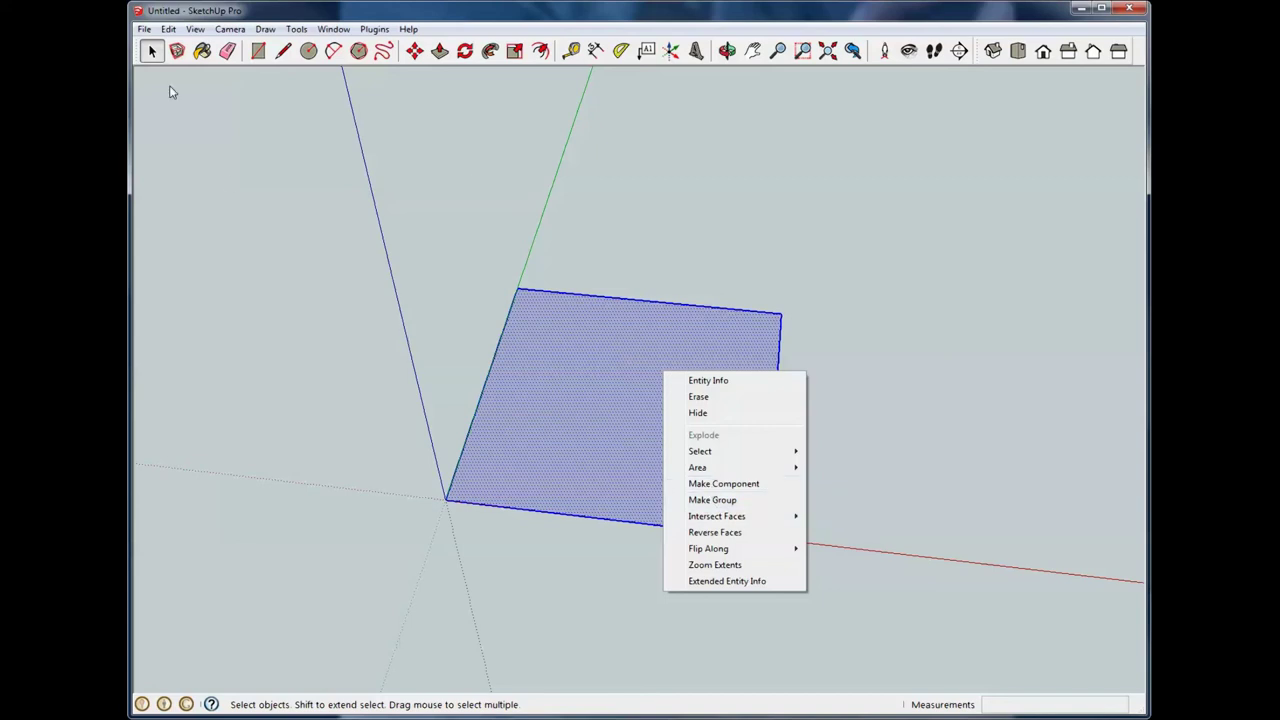
pyautogui.click(177, 52)
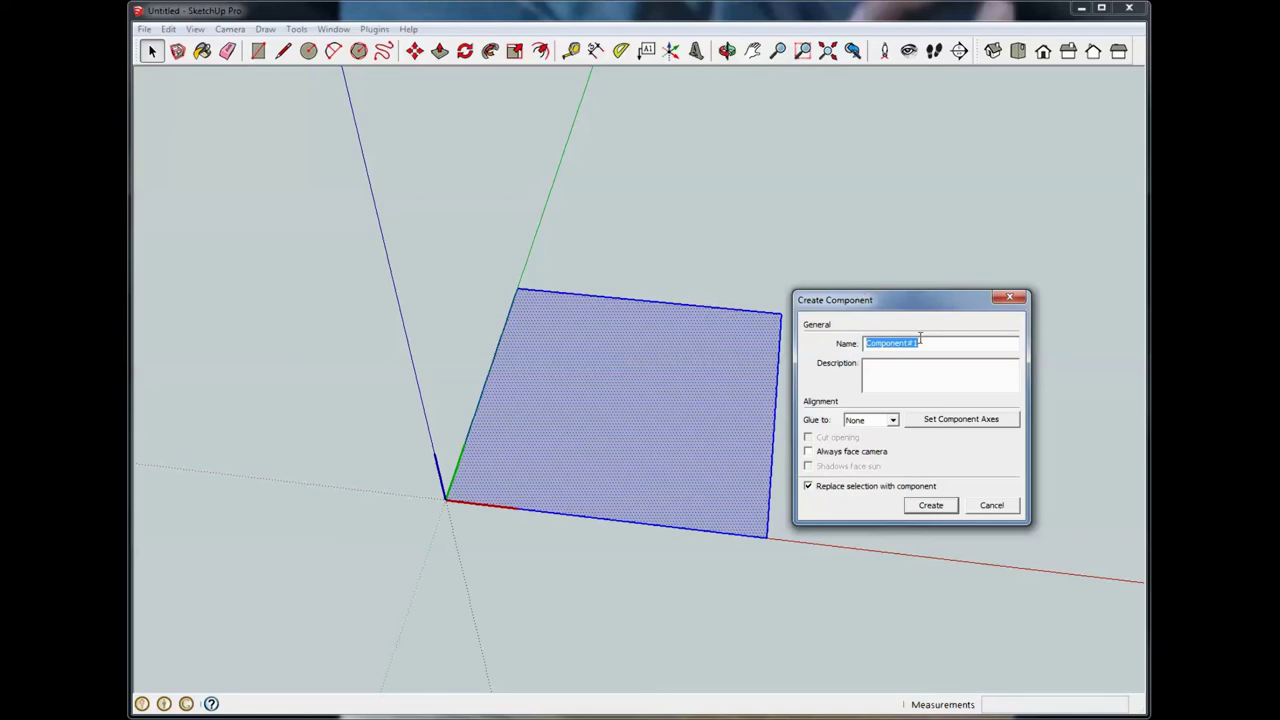
pyautogui.click(929, 506)
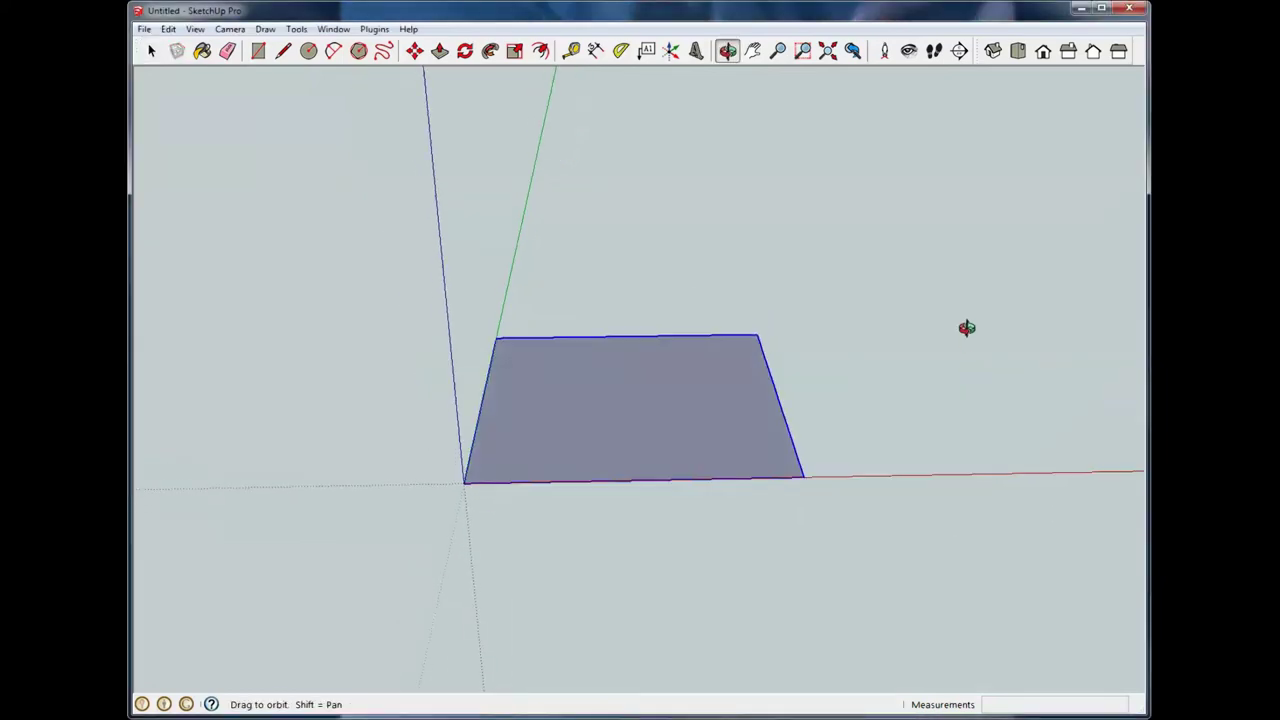
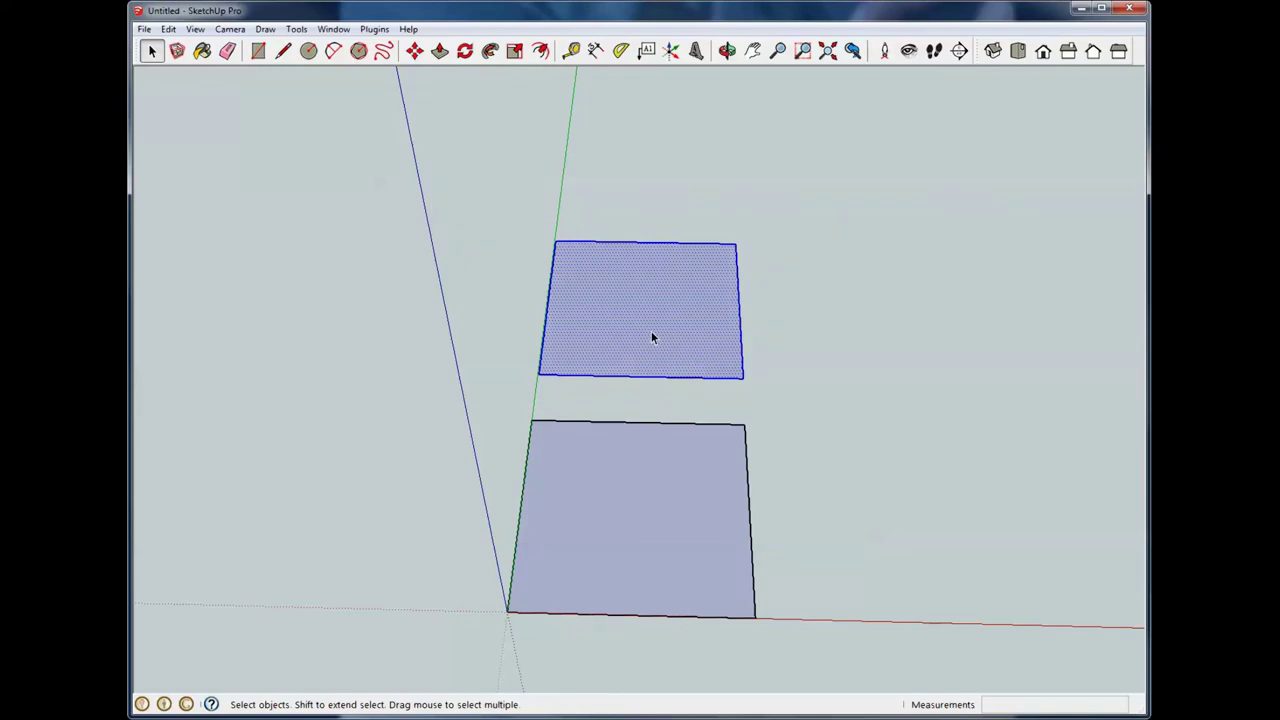
# Turn the loose square farther along the green axis into a group
pyautogui.rightClick(651, 333)
pyautogui.click(691, 453)
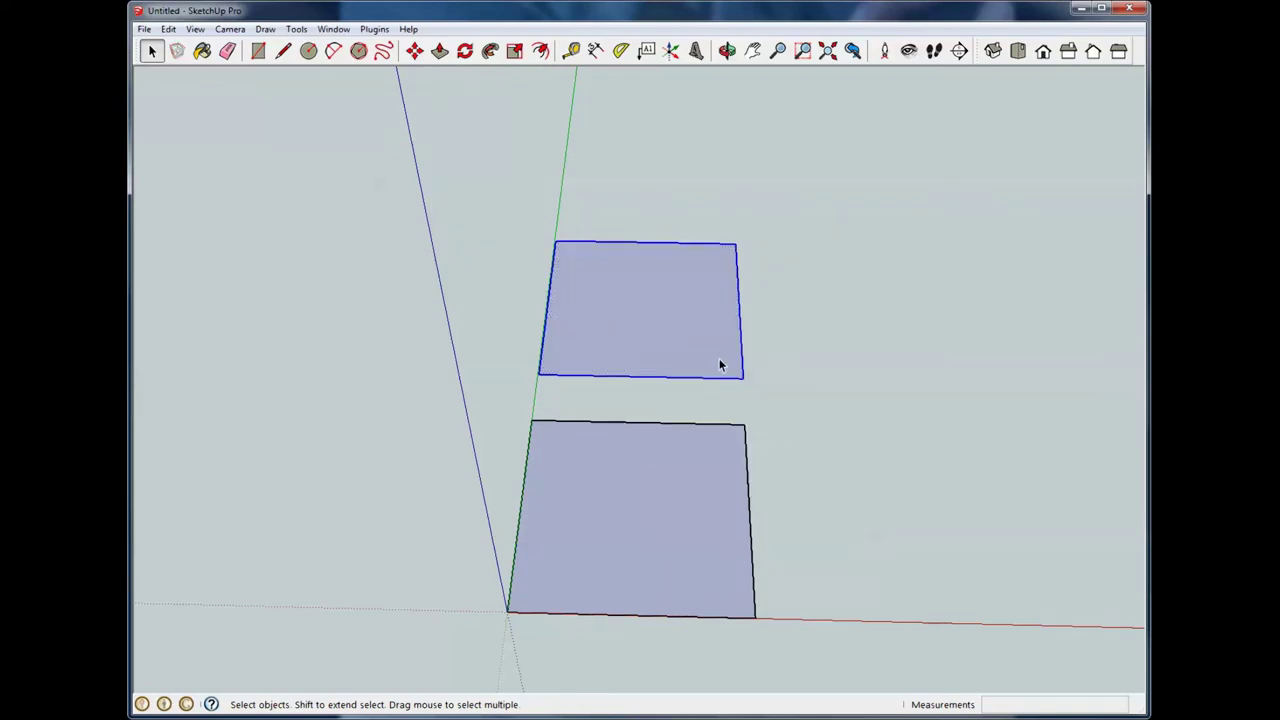
# Copy both the component square and the grouped square about 5 3/8" along the red axis
pyautogui.moveTo(720, 363); pyautogui.dragTo(705, 392, button='middle')
pyautogui.keyDown('shift'); pyautogui.moveTo(837, 371); pyautogui.dragTo(814, 432, button='middle'); pyautogui.keyUp('shift')
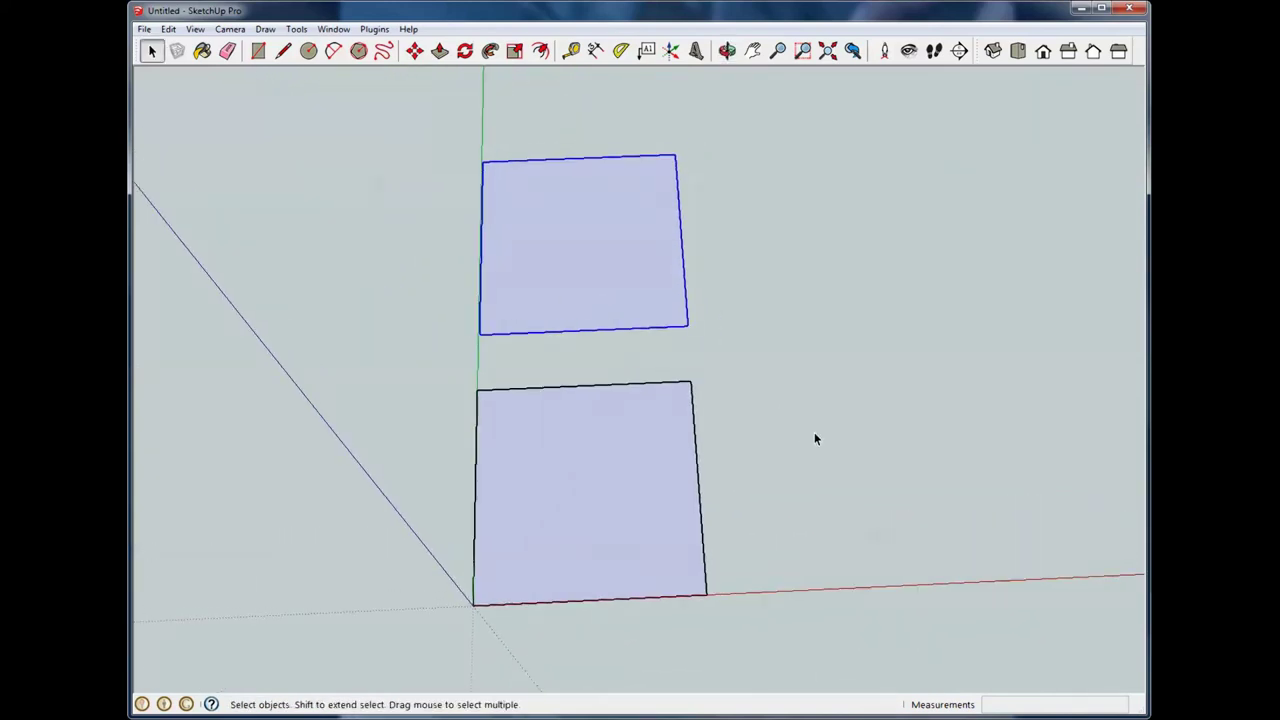
pyautogui.moveTo(412, 127); pyautogui.dragTo(791, 654)
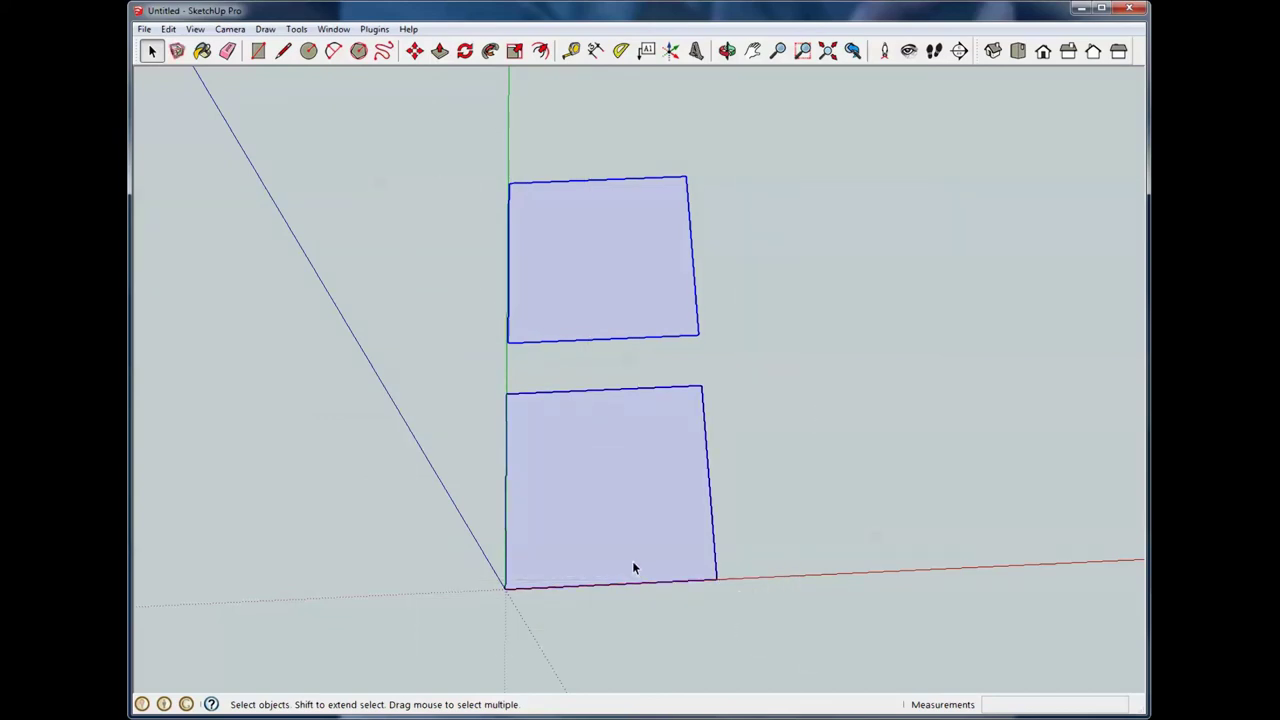
pyautogui.press('m')
pyautogui.click(594, 546)
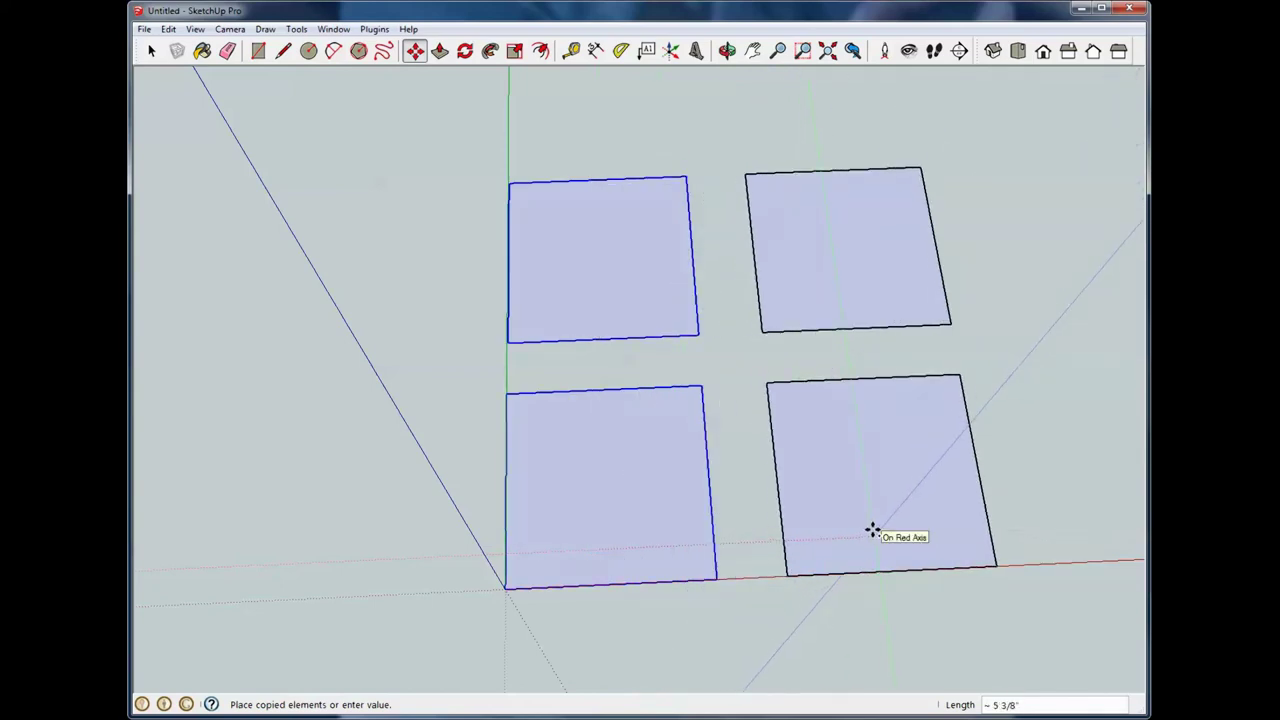
pyautogui.click(873, 530)
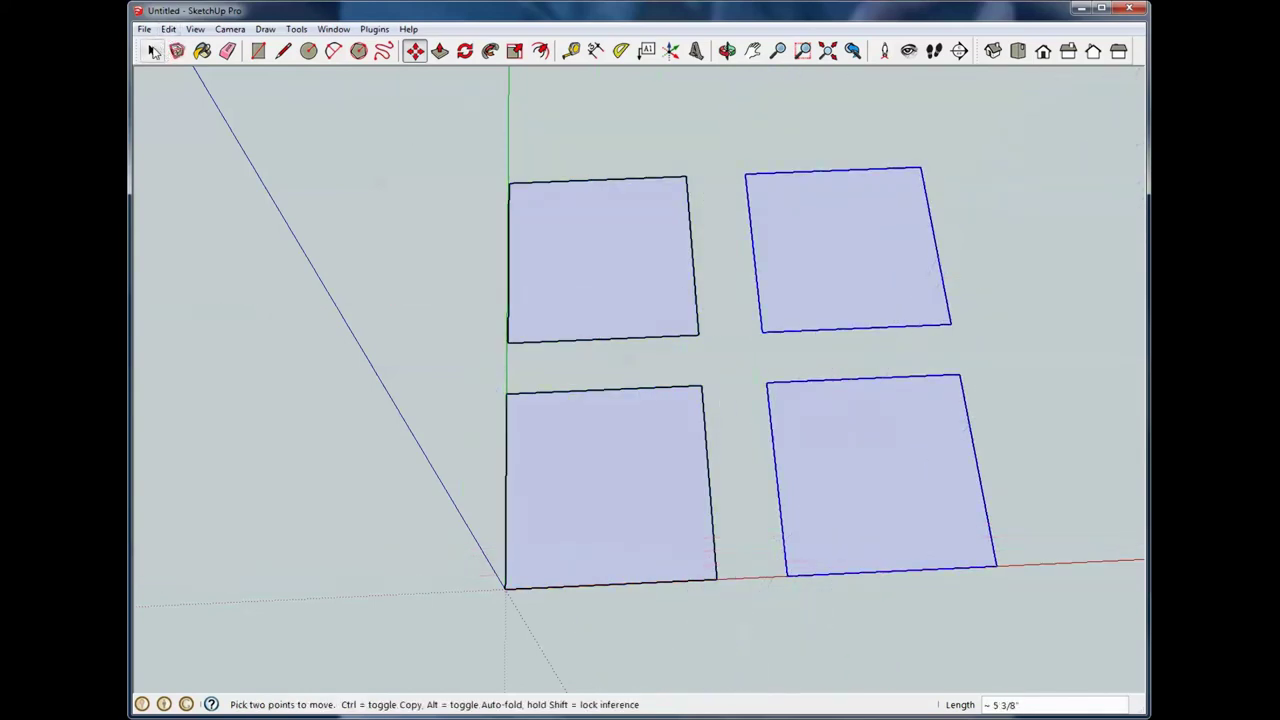
pyautogui.click(152, 51)
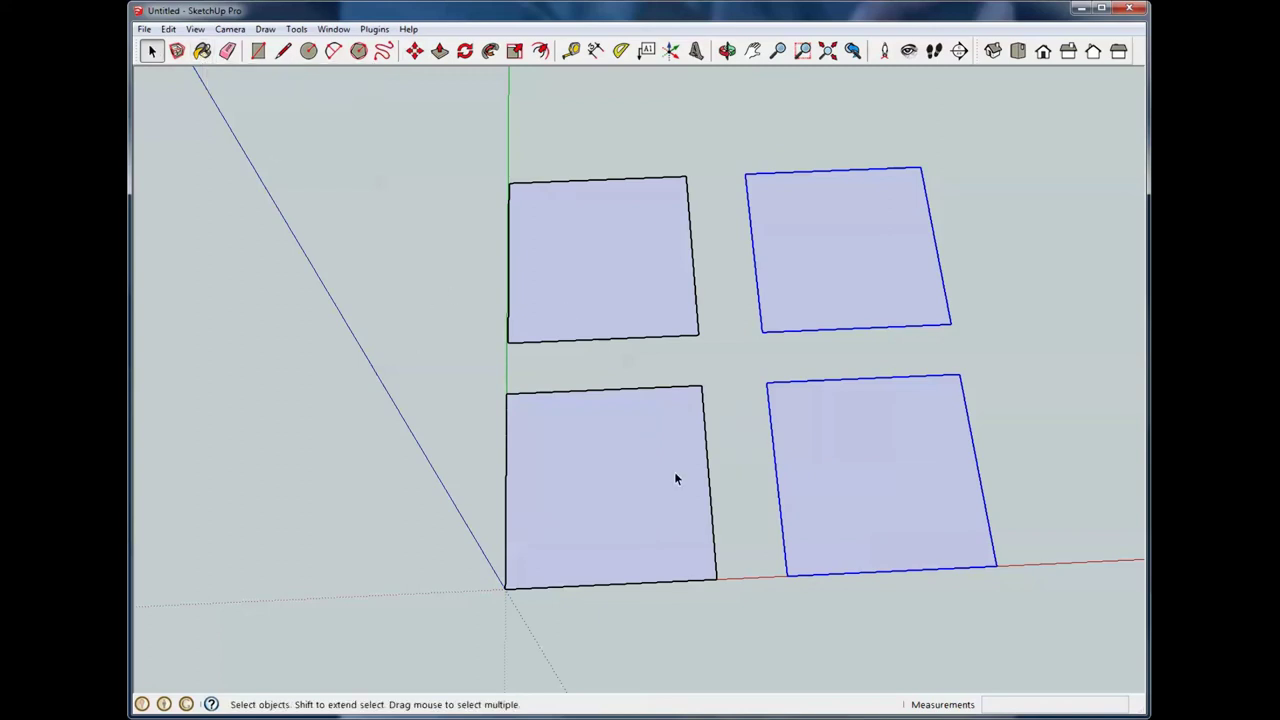
# Open the original grouped square on the green axis for editing, extrude its face upward by 1/2", and leave the group
pyautogui.moveTo(675, 478); pyautogui.dragTo(612, 226, button='middle')
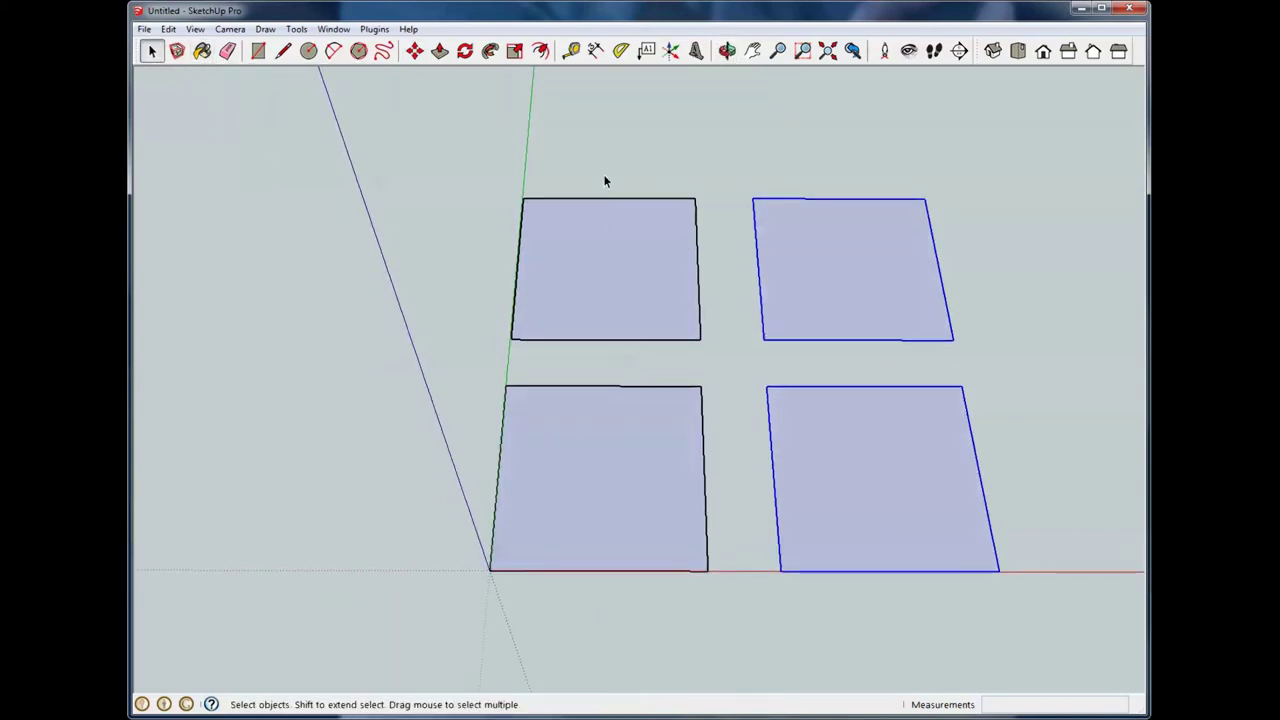
pyautogui.doubleClick(597, 242)
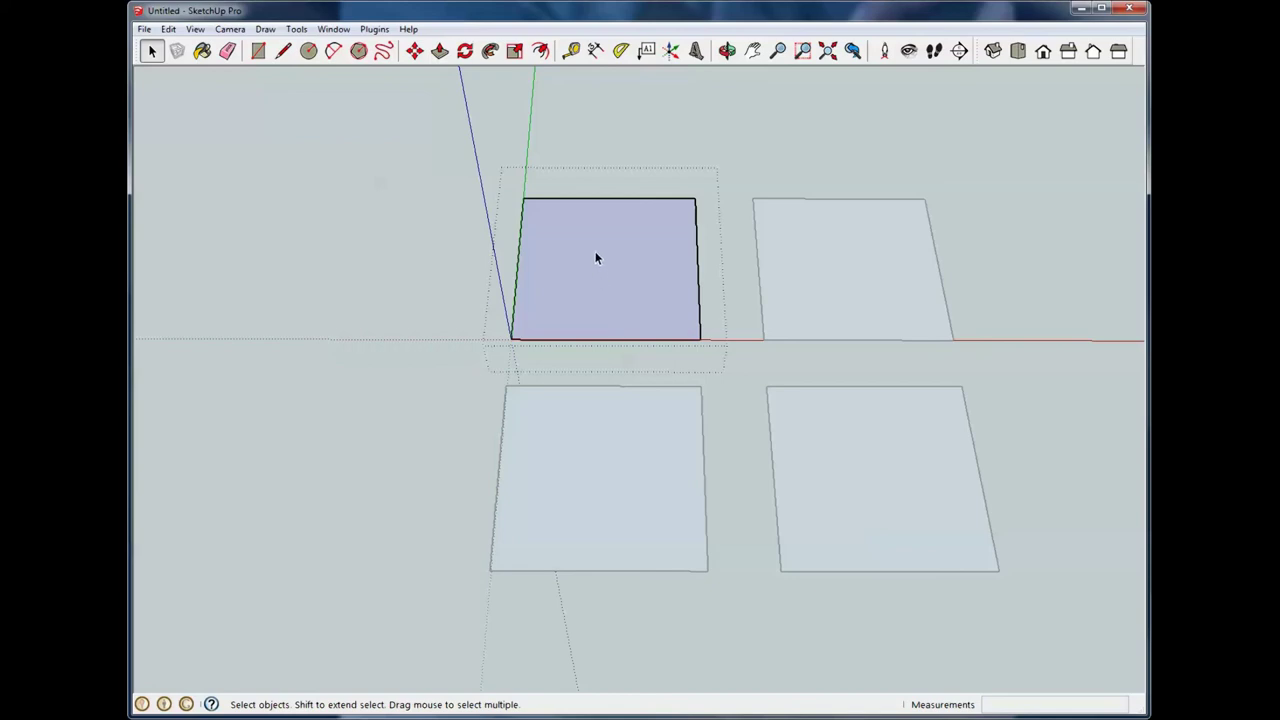
pyautogui.press('p')
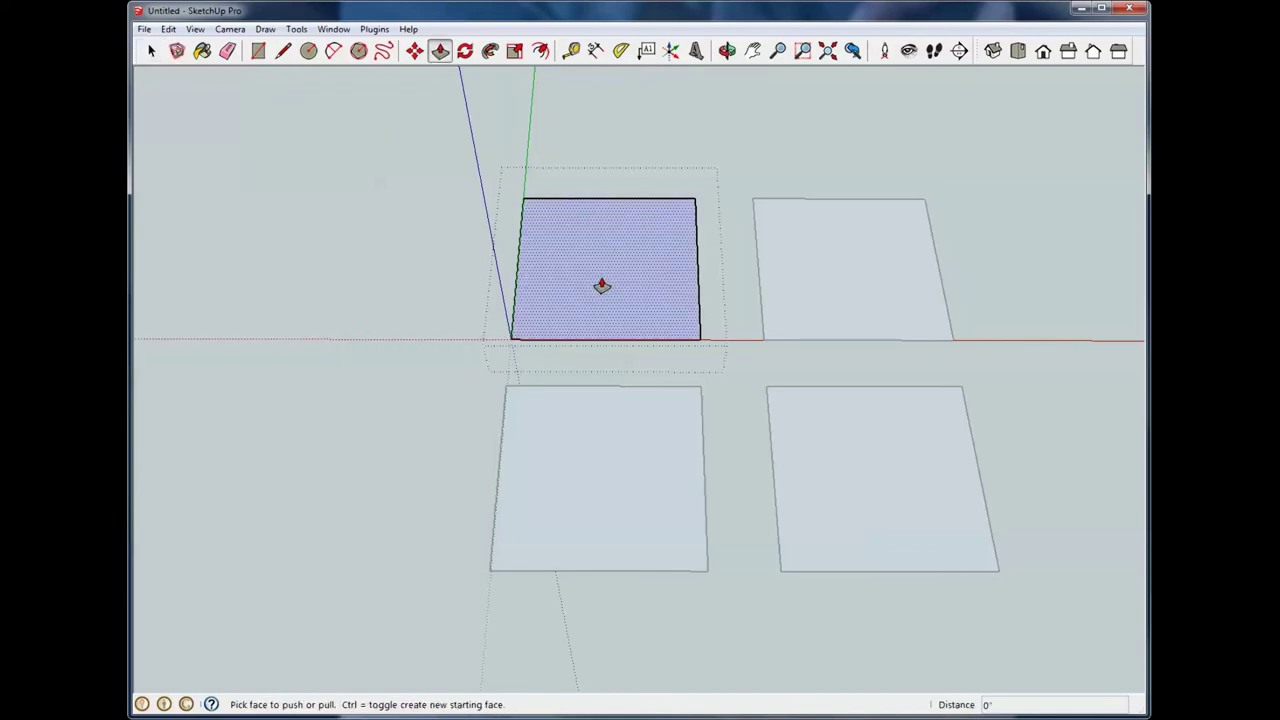
pyautogui.click(601, 286)
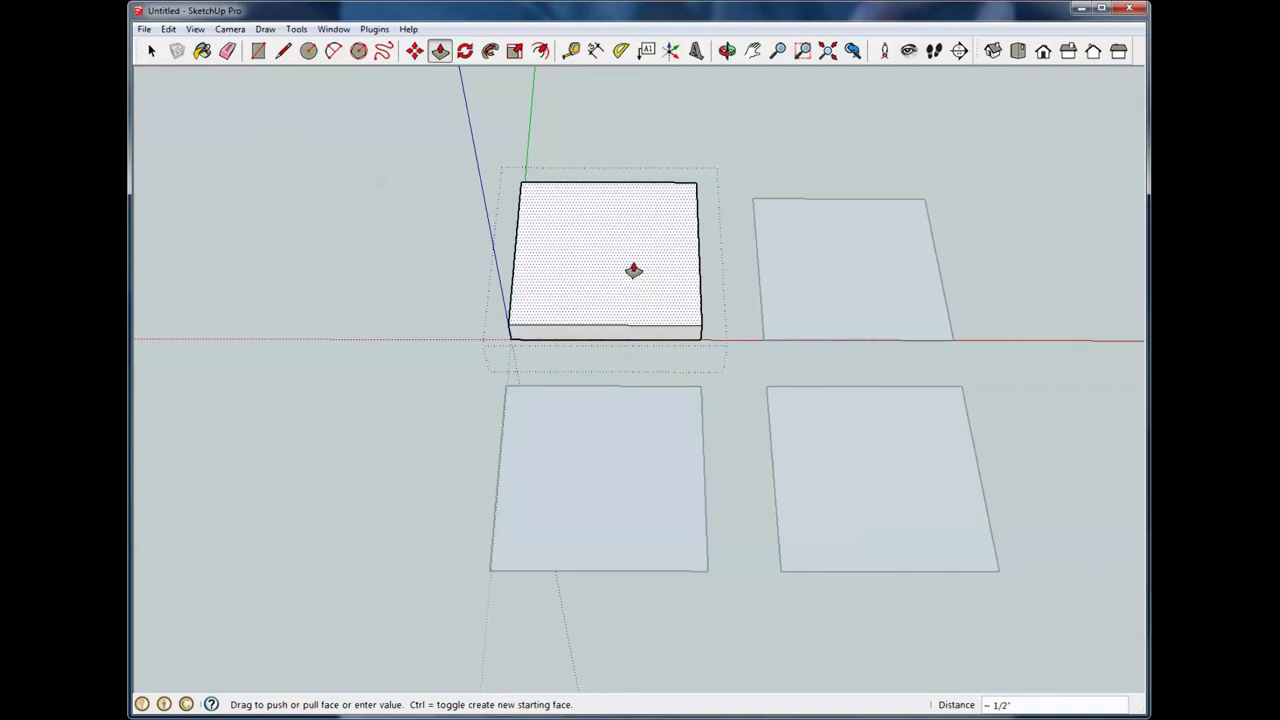
pyautogui.click(633, 270)
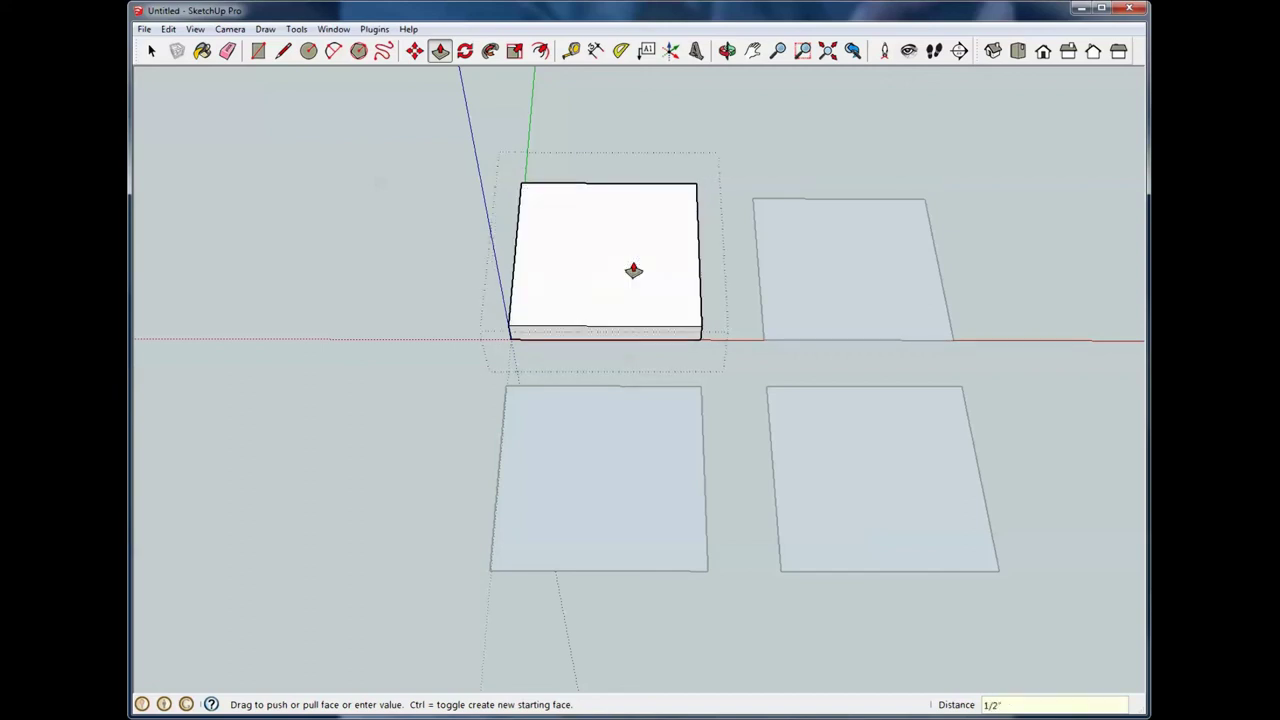
pyautogui.click(151, 50)
pyautogui.moveTo(437, 171); pyautogui.dragTo(505, 155, button='middle')
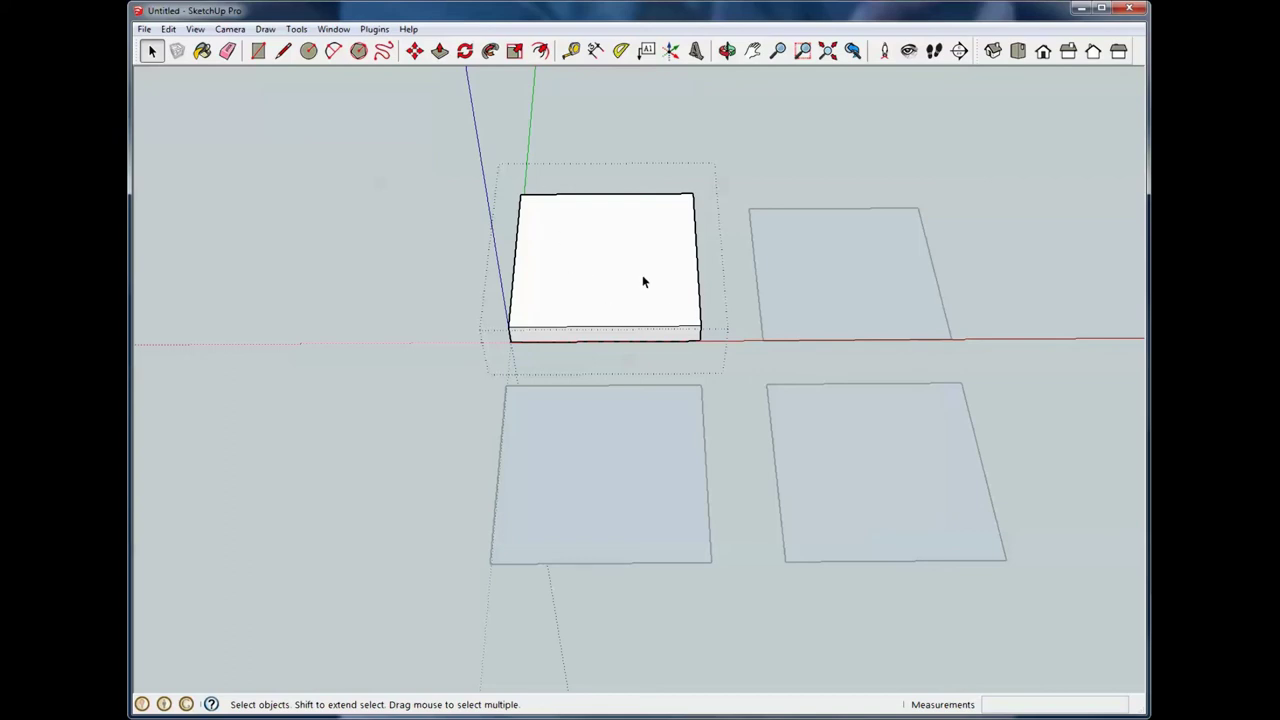
pyautogui.click(594, 137)
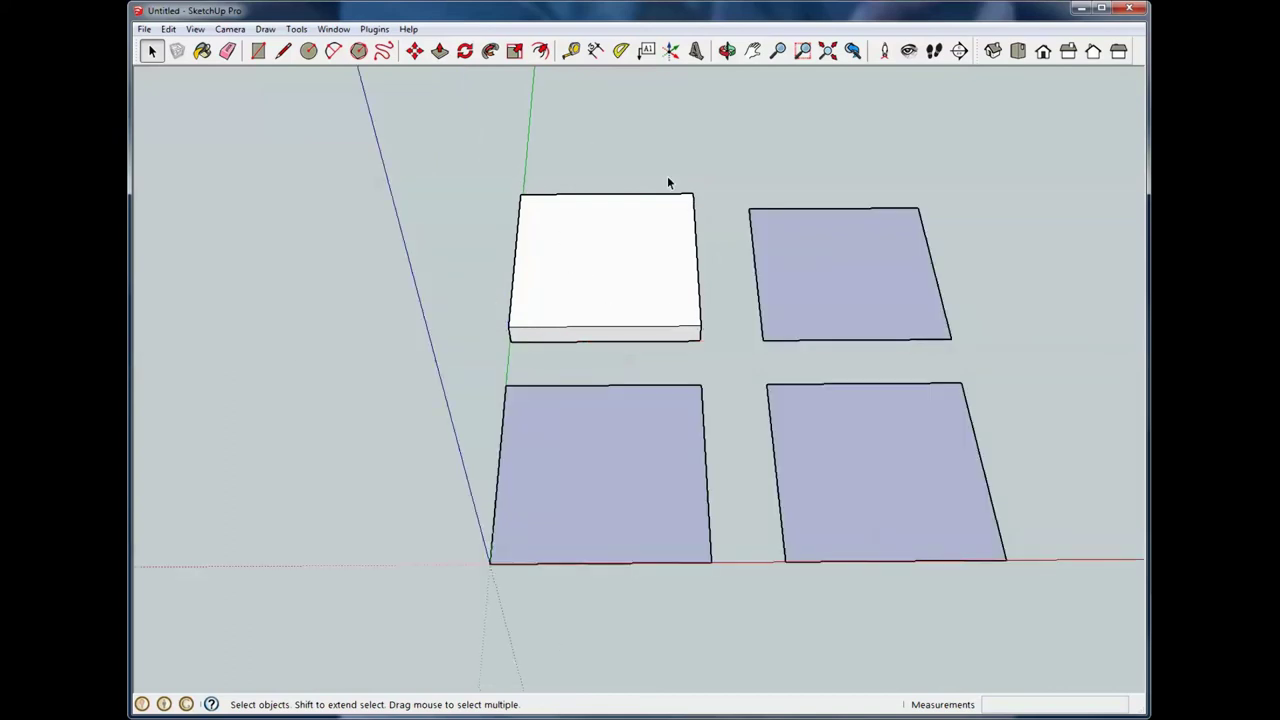
# Open the copied grouped square for editing and extrude its face upward by 1"
pyautogui.doubleClick(810, 277)
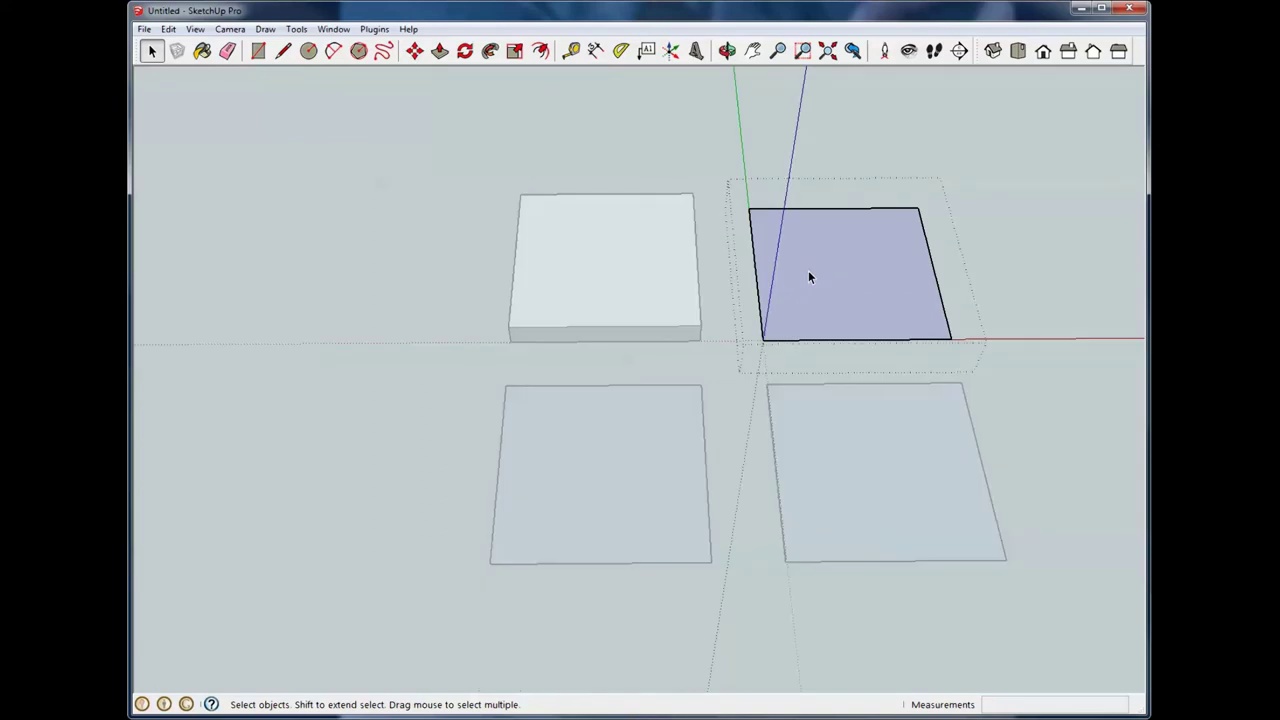
pyautogui.press('p')
pyautogui.moveTo(810, 277); pyautogui.dragTo(822, 232)
pyautogui.write('1')
pyautogui.press('Return')
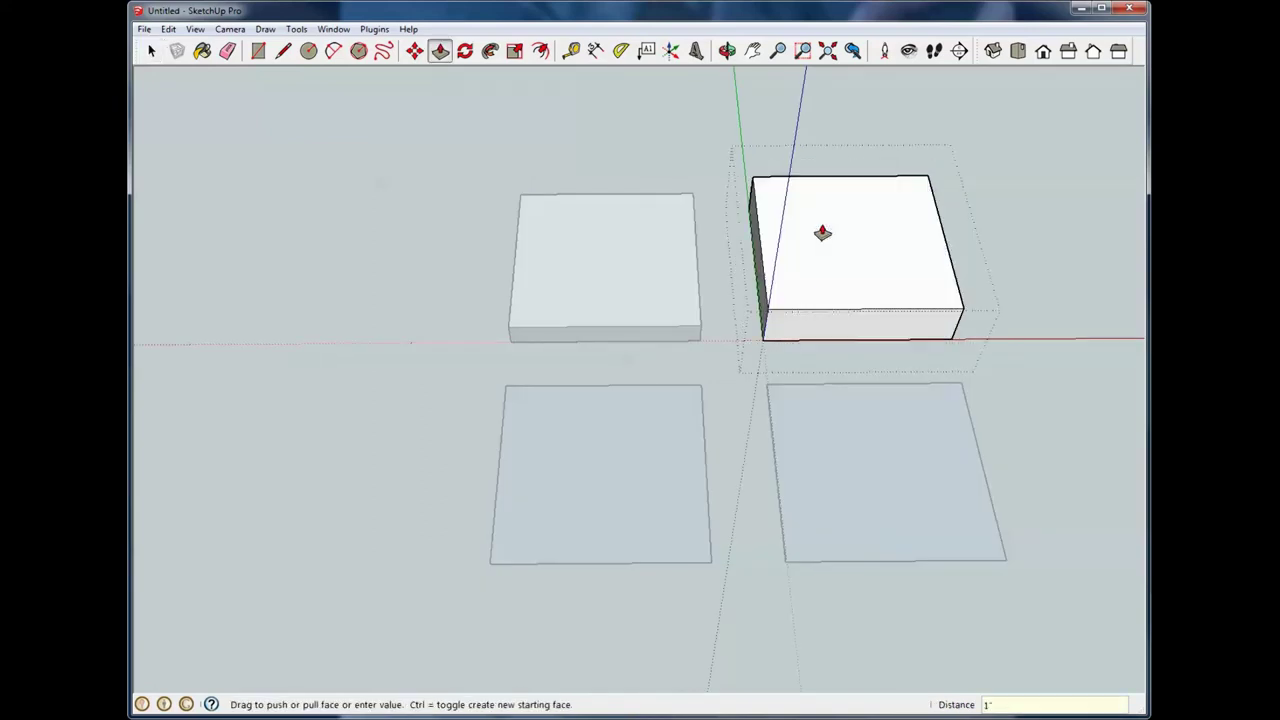
pyautogui.click(153, 53)
# Open the original component square at the origin for editing and extrude its face upward by 1/2"
pyautogui.moveTo(223, 234); pyautogui.dragTo(243, 157, button='middle')
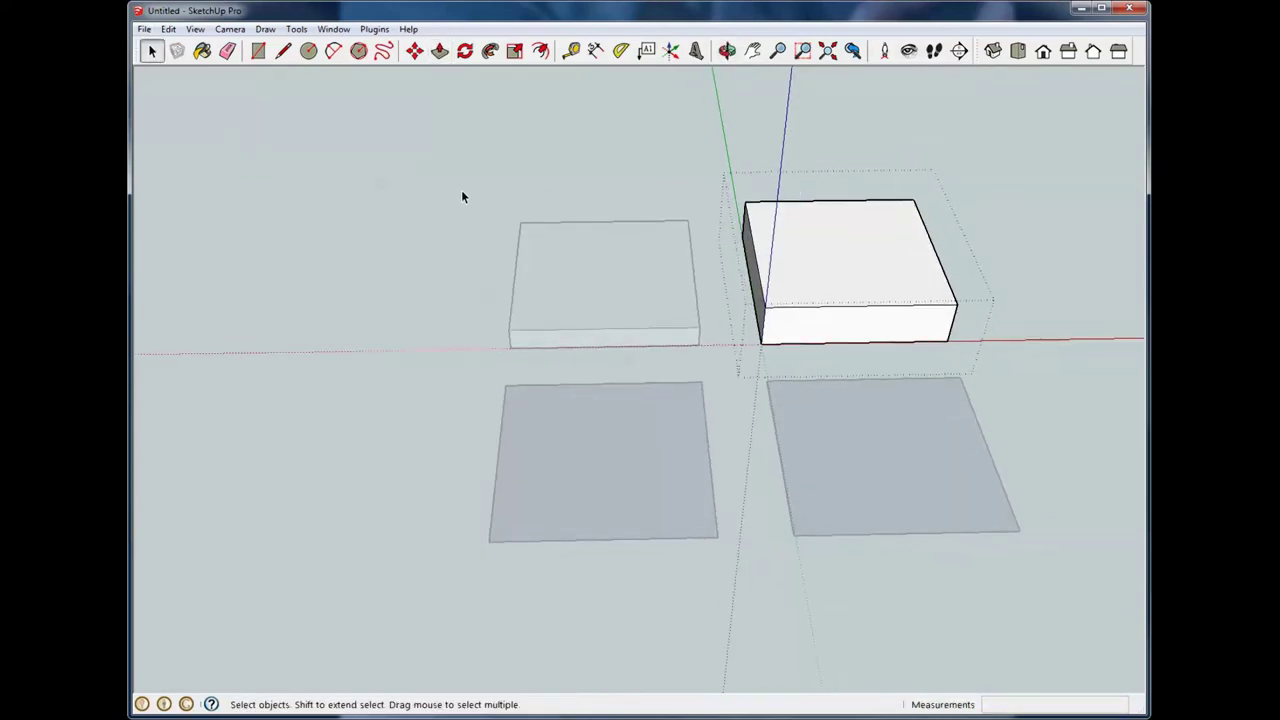
pyautogui.moveTo(460, 194); pyautogui.dragTo(603, 338, button='middle')
pyautogui.scroll(2, 595, 484)
pyautogui.click(603, 339)
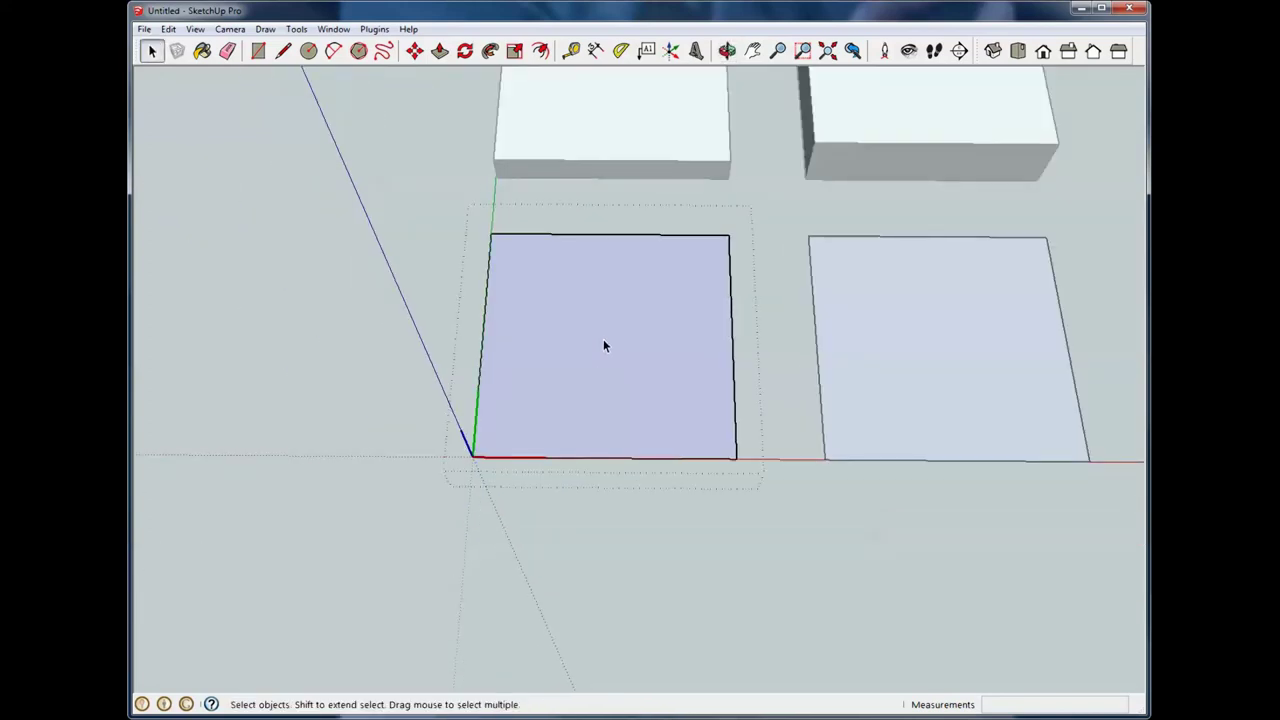
pyautogui.press('p')
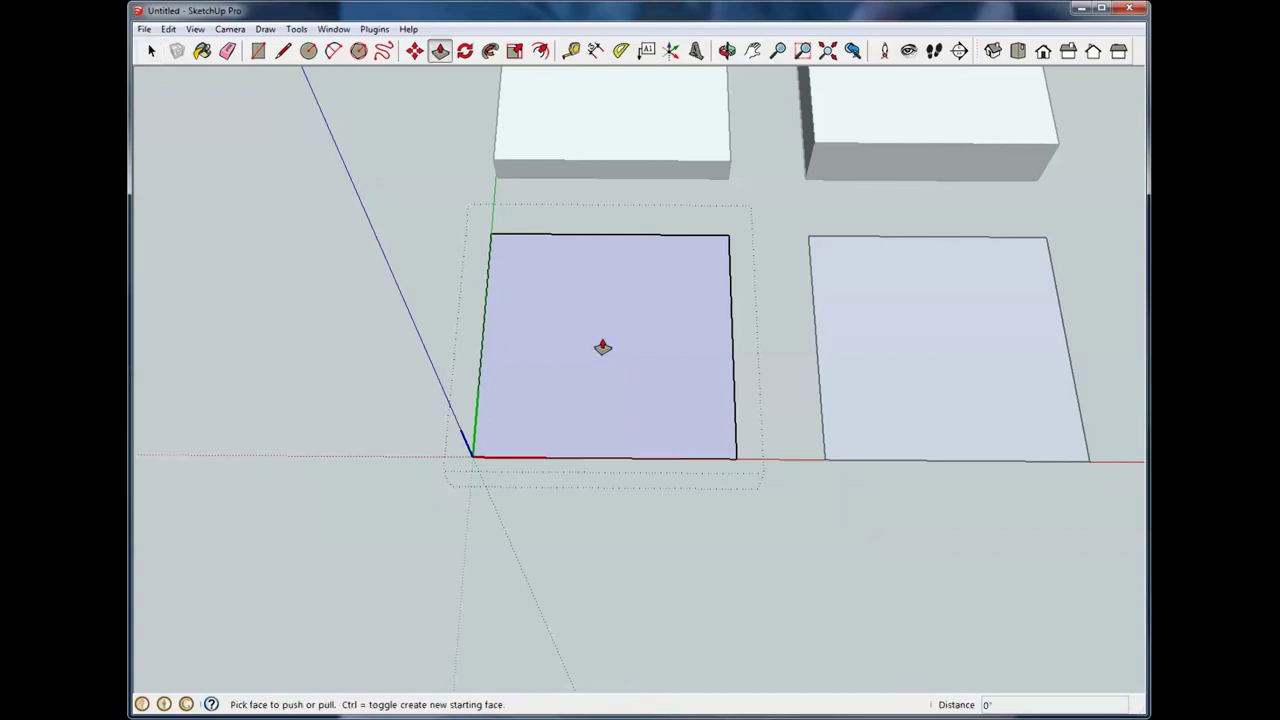
pyautogui.click(603, 346)
pyautogui.moveTo(603, 335); pyautogui.dragTo(603, 321)
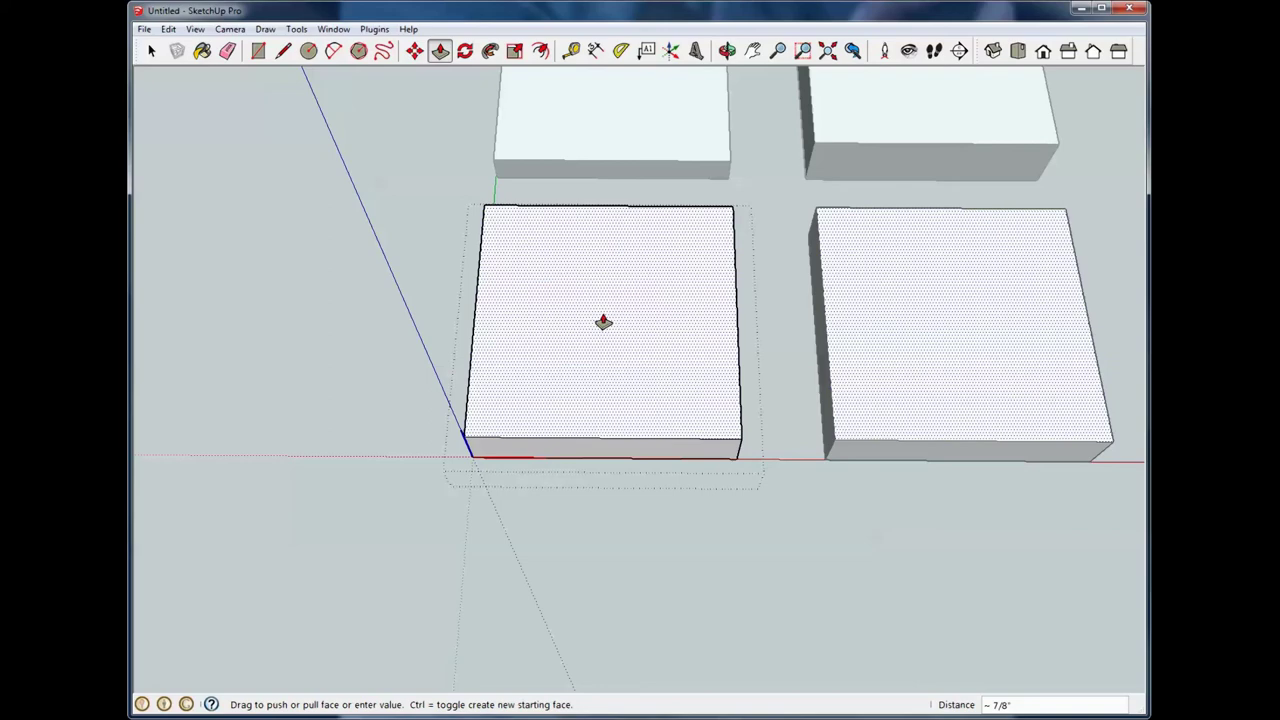
pyautogui.write('1/2')
pyautogui.press('Return')
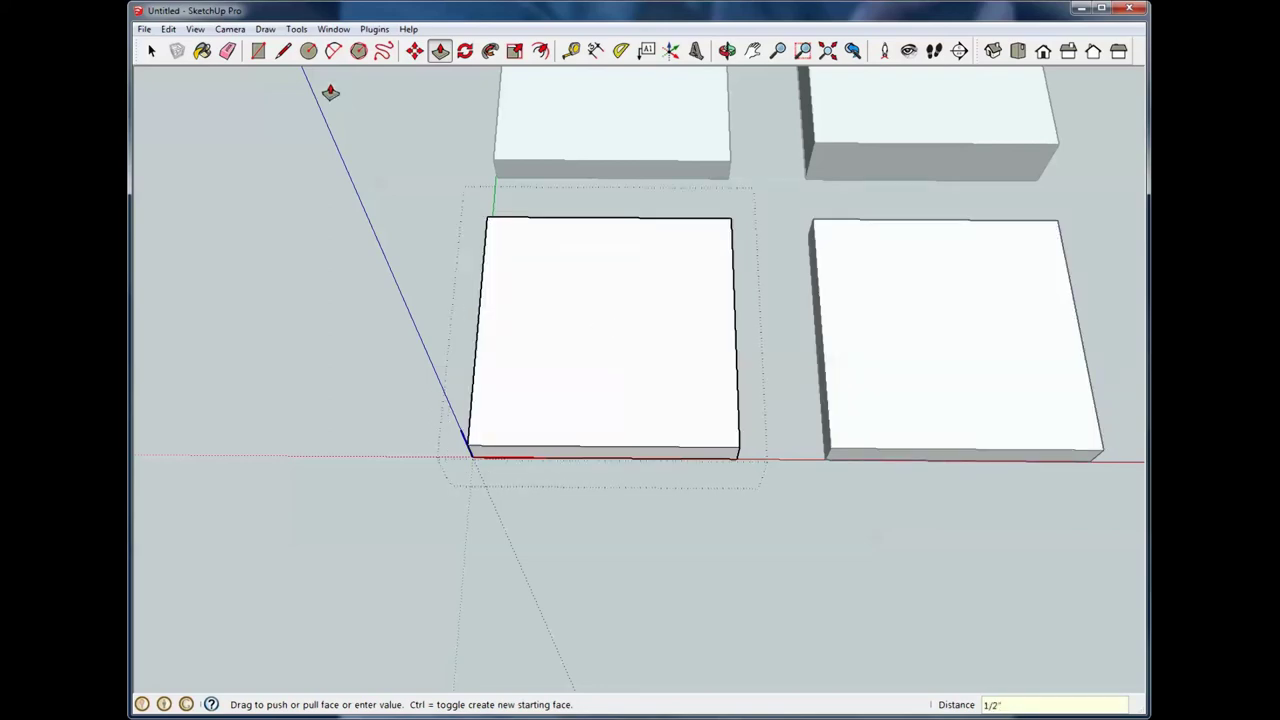
pyautogui.press('space')
# Draw a connected zigzag line across the component's top face, from its back edge to its front corner farther along the red axis
pyautogui.moveTo(306, 177); pyautogui.dragTo(243, 171, button='middle')
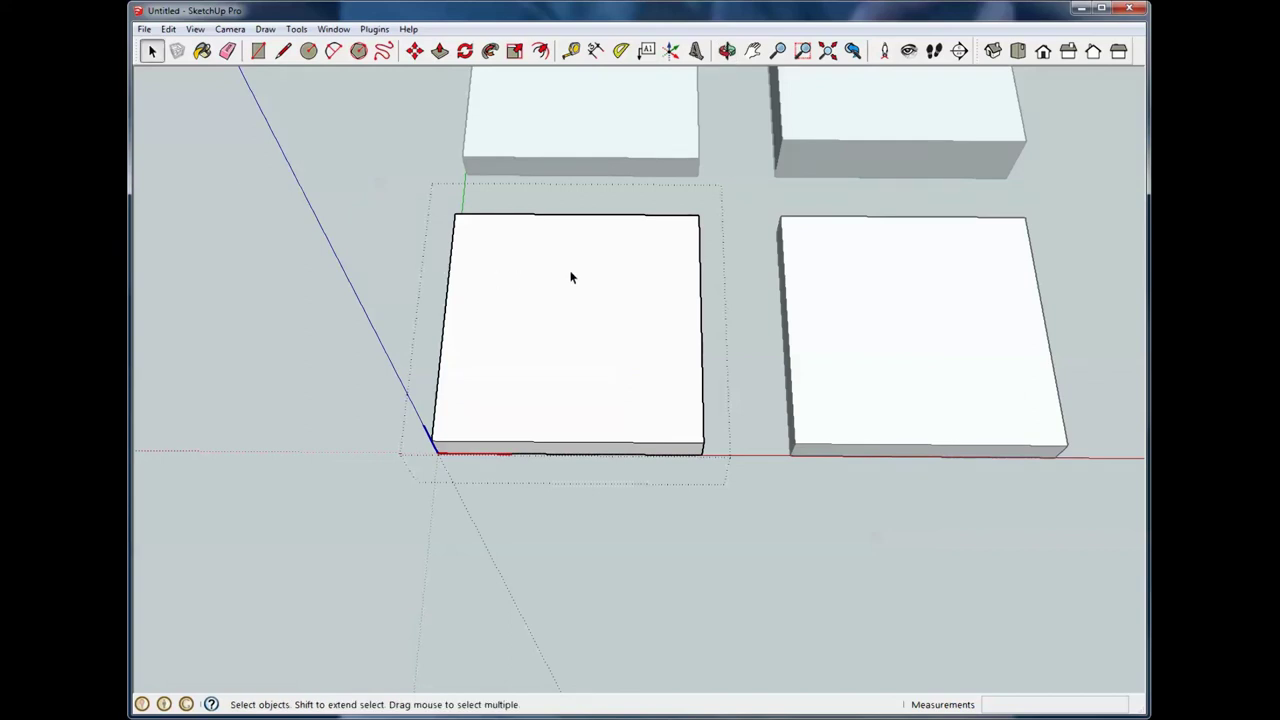
pyautogui.click(533, 335)
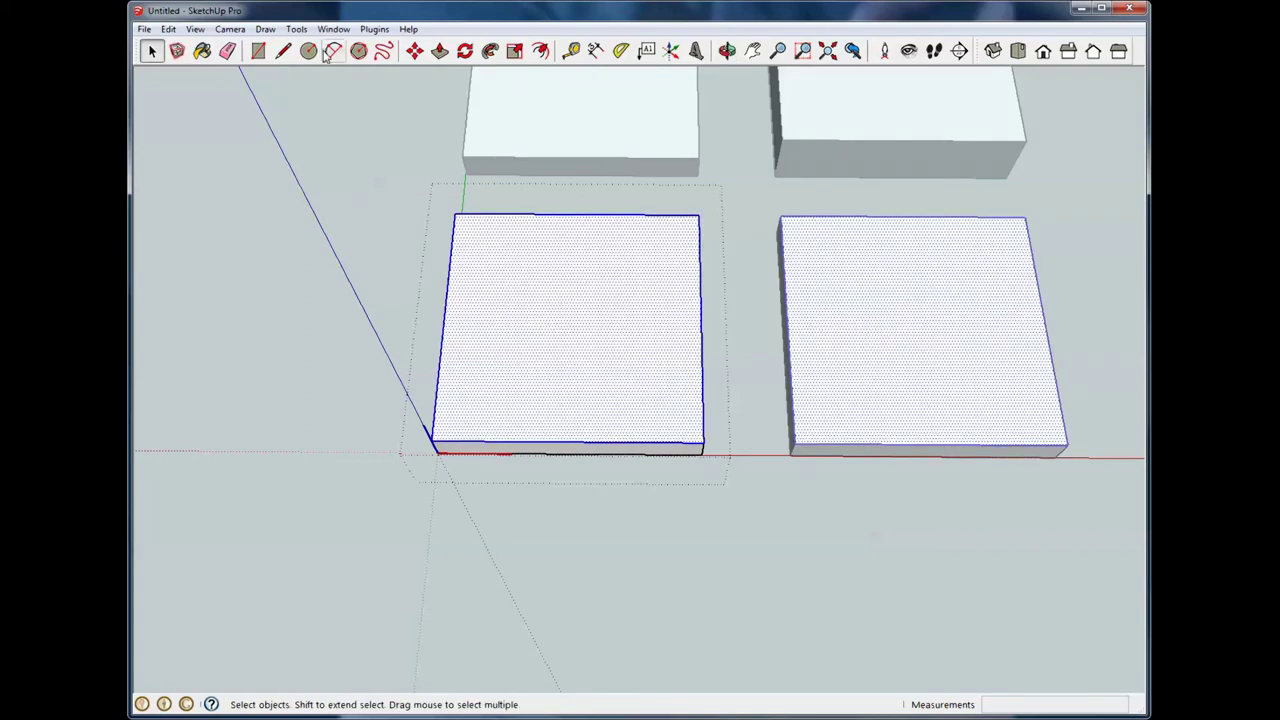
pyautogui.click(283, 50)
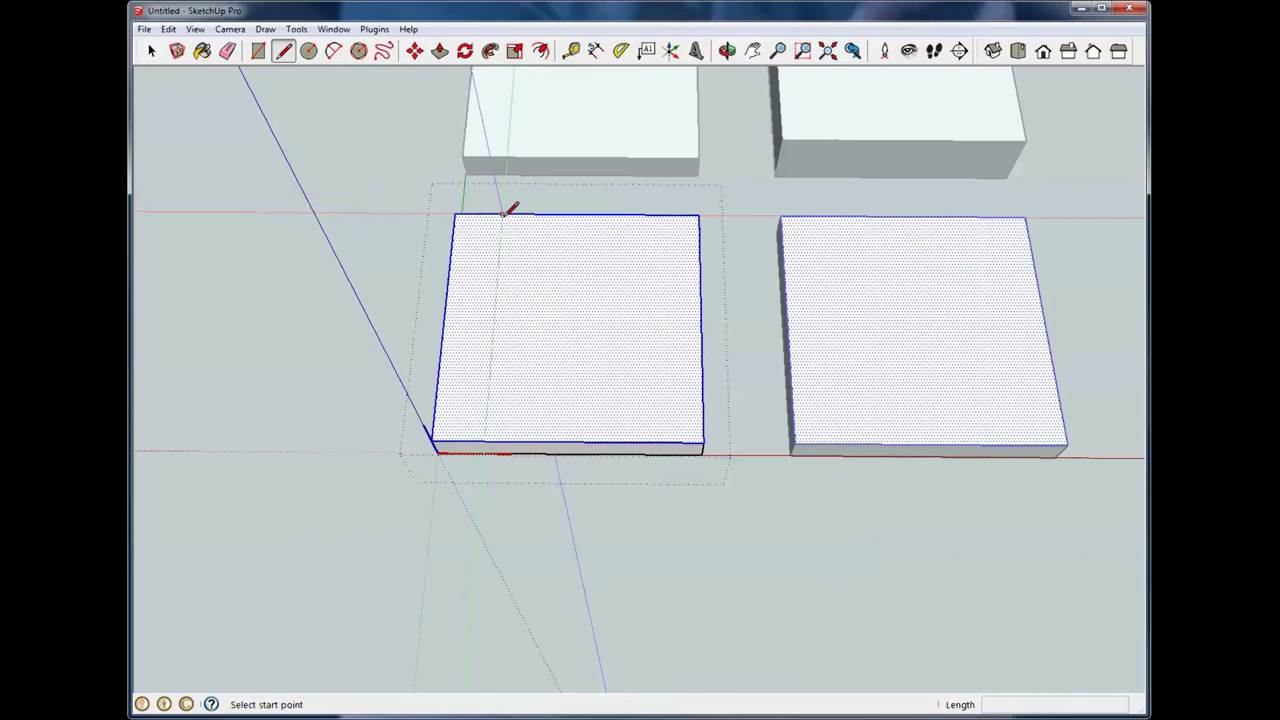
pyautogui.click(502, 215)
pyautogui.click(464, 305)
pyautogui.click(572, 307)
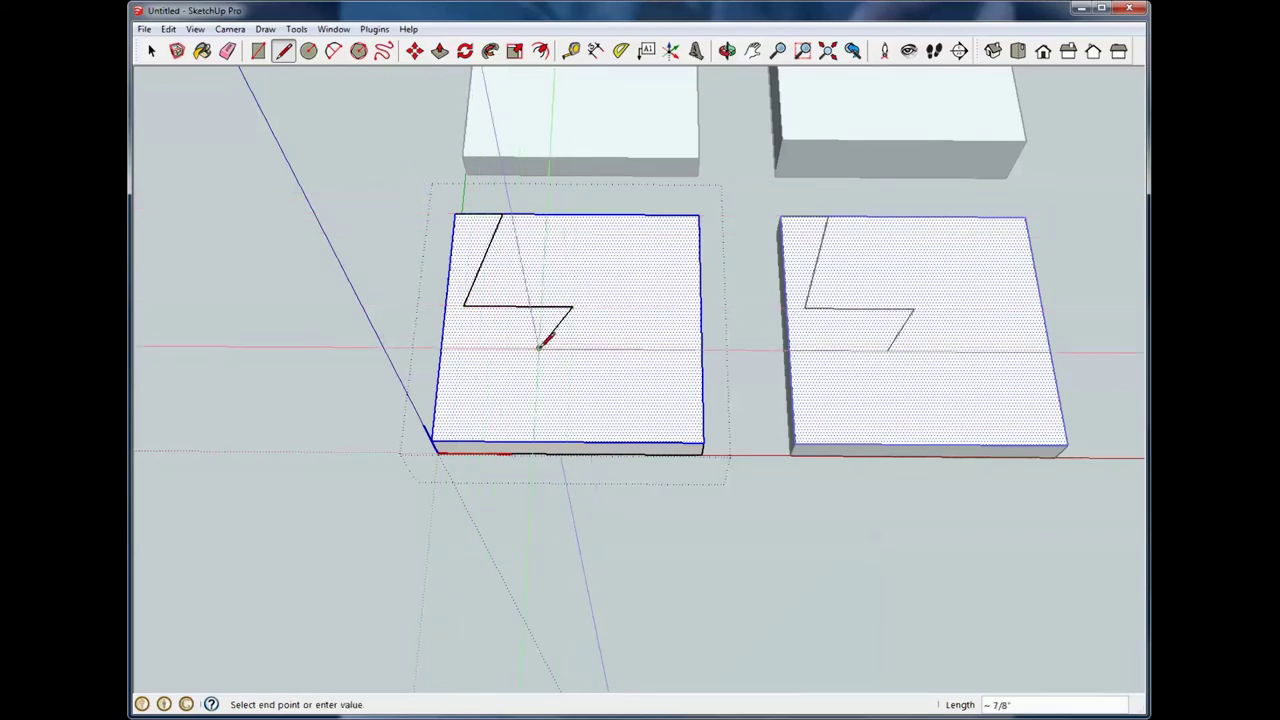
pyautogui.click(540, 348)
pyautogui.click(590, 349)
pyautogui.click(562, 393)
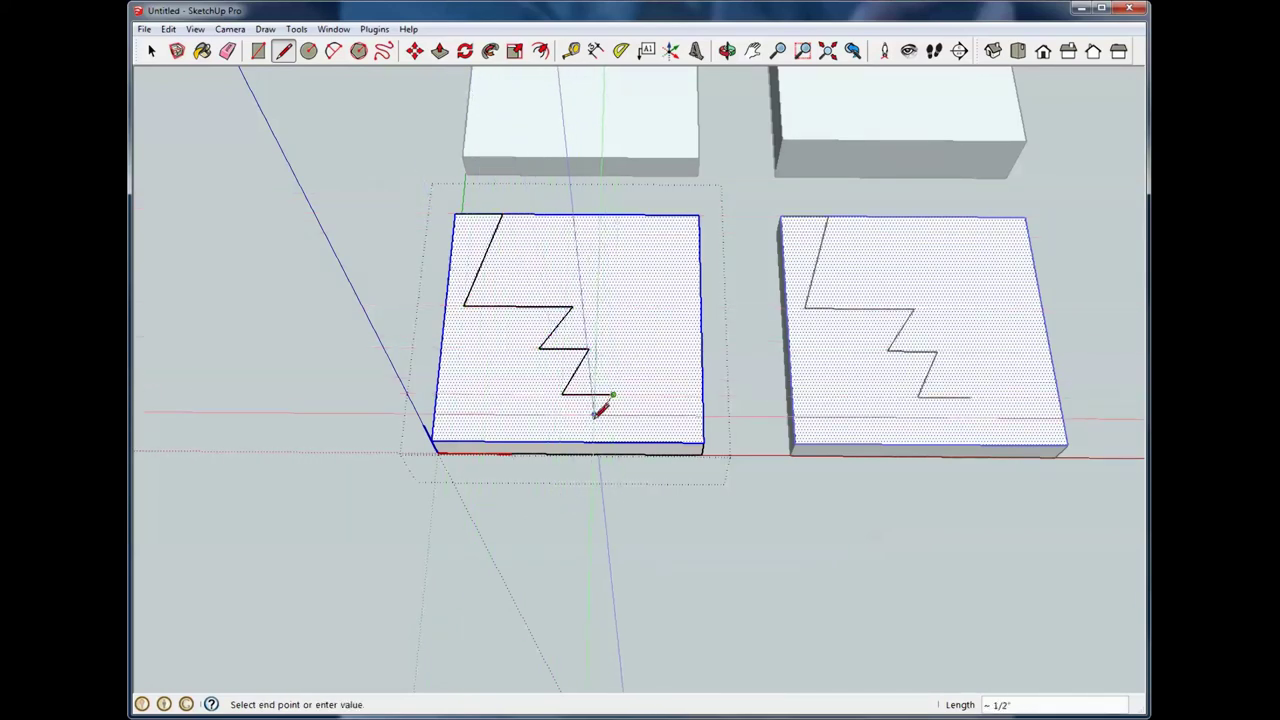
pyautogui.click(612, 395)
pyautogui.click(596, 421)
pyautogui.click(701, 441)
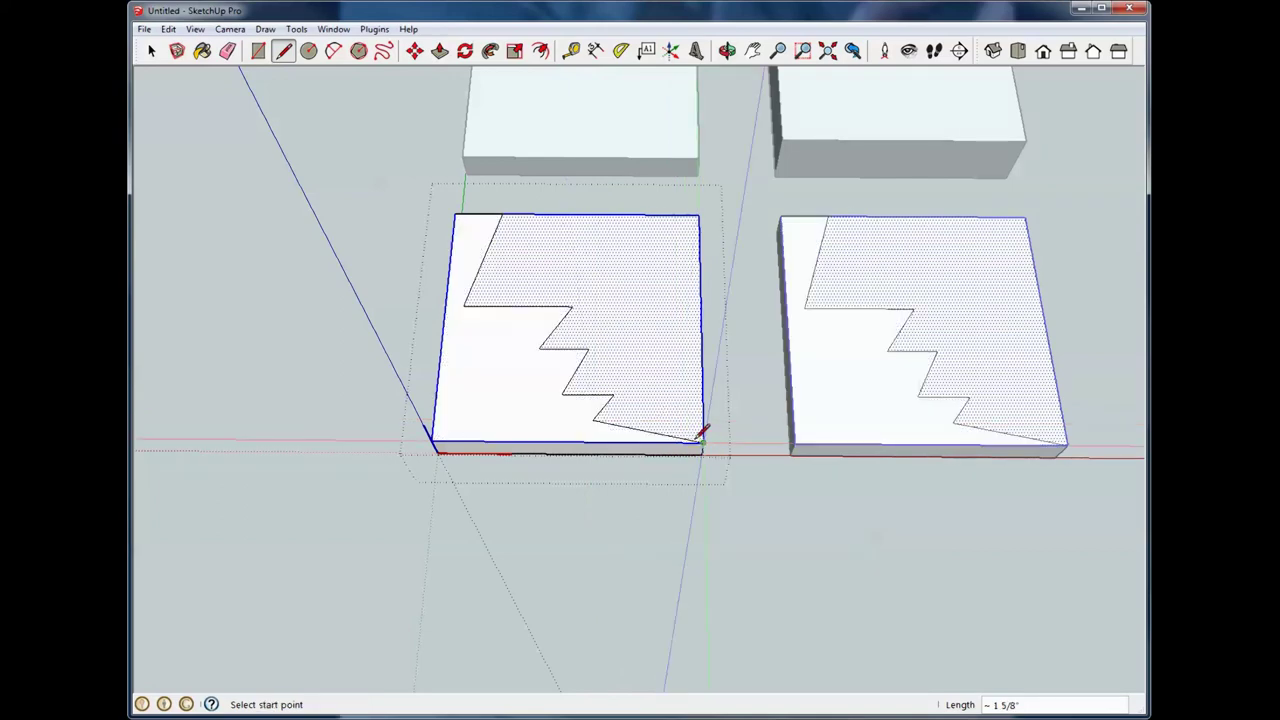
pyautogui.click(151, 50)
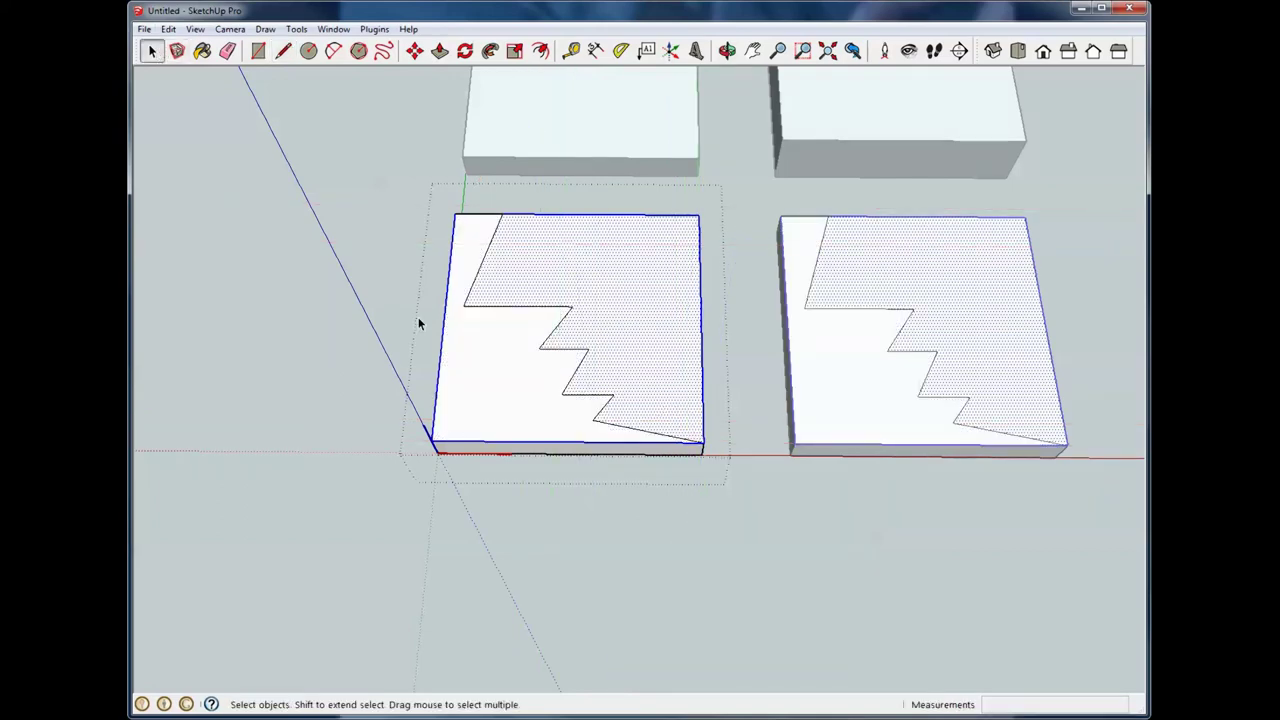
# Push the top-face area on the origin side of the zigzag down 1/2" to cut it away, and leave the component
pyautogui.press('p')
pyautogui.click(510, 401)
pyautogui.click(511, 436)
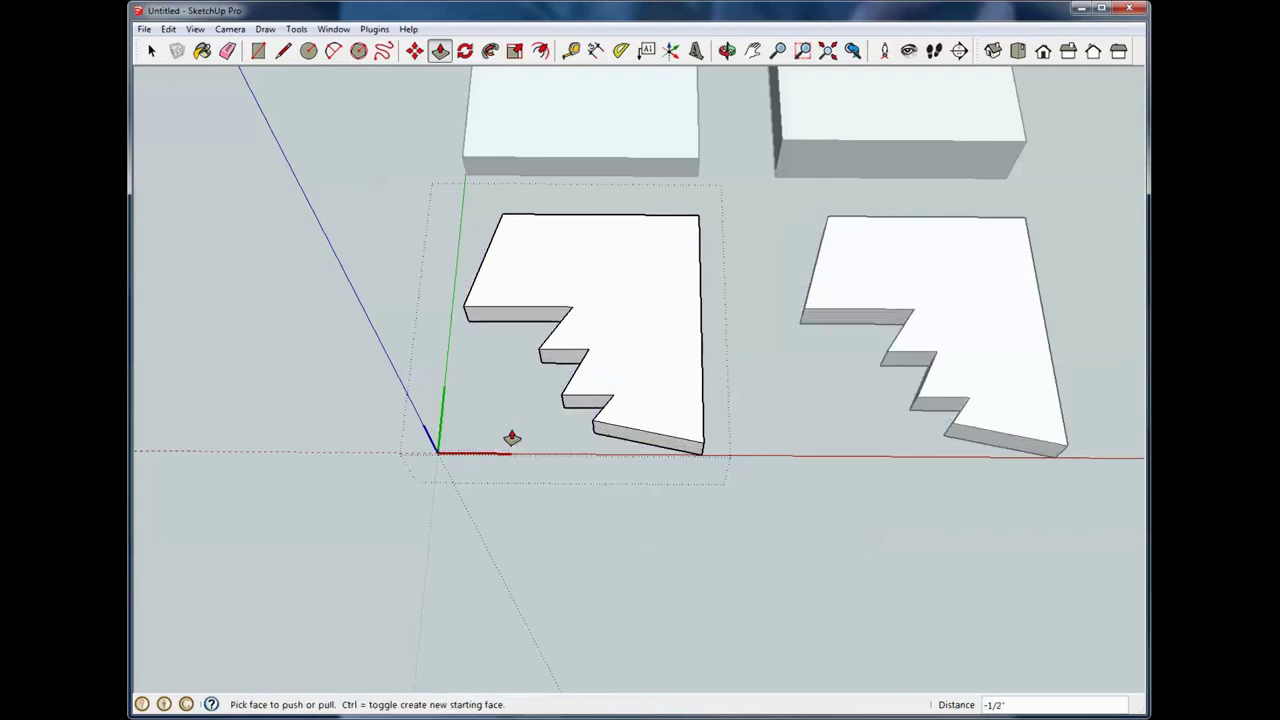
pyautogui.click(151, 50)
pyautogui.press('o')
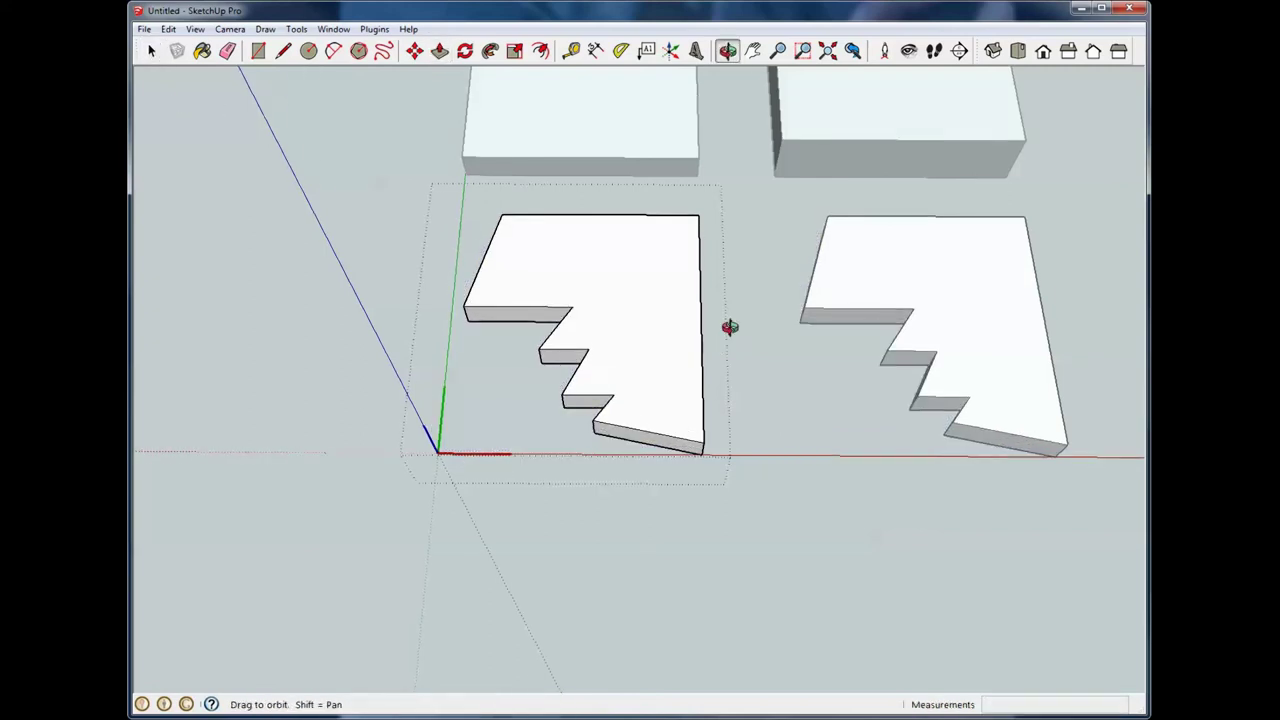
pyautogui.moveTo(729, 329); pyautogui.dragTo(831, 322)
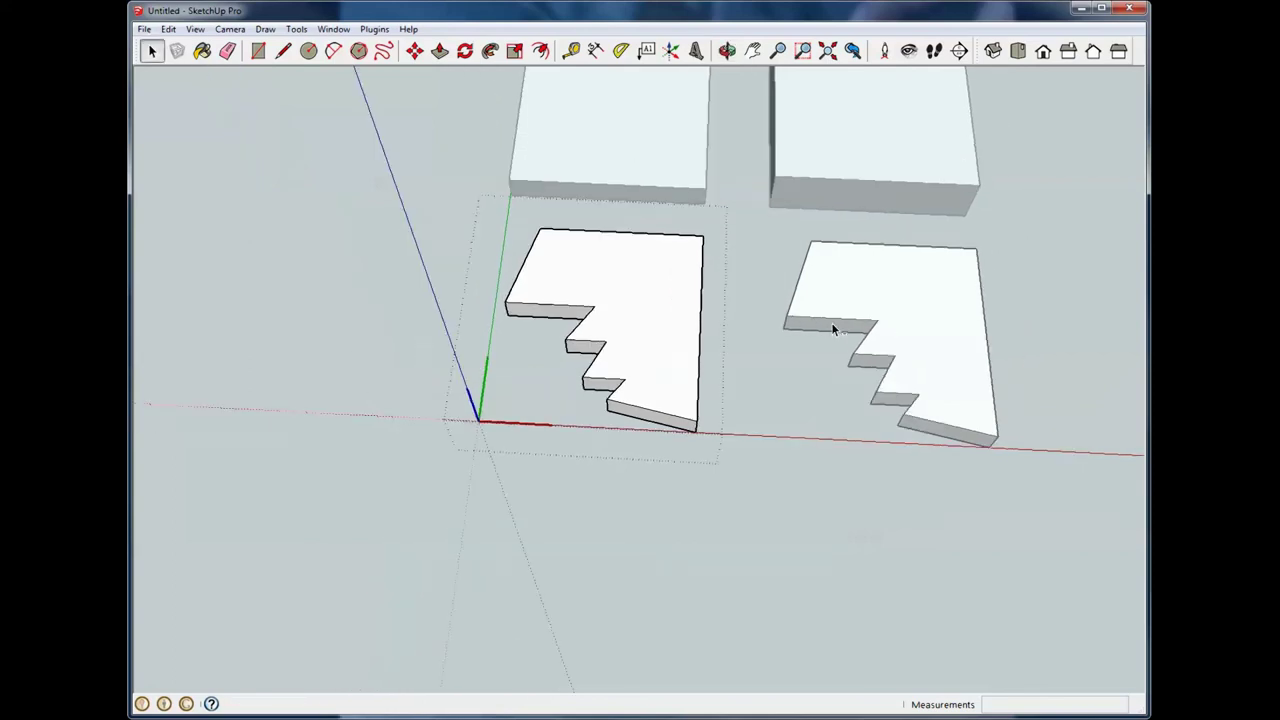
pyautogui.press('space')
pyautogui.moveTo(920, 320); pyautogui.dragTo(797, 323, button='middle')
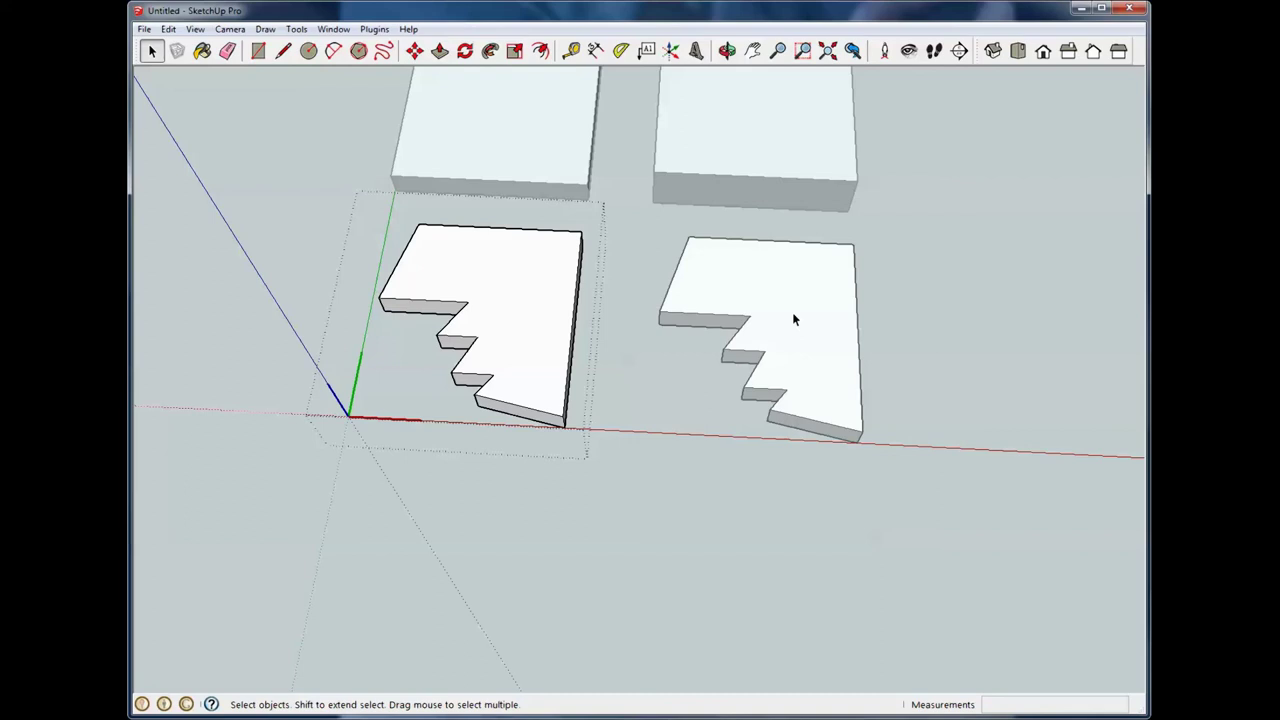
pyautogui.click(794, 319)
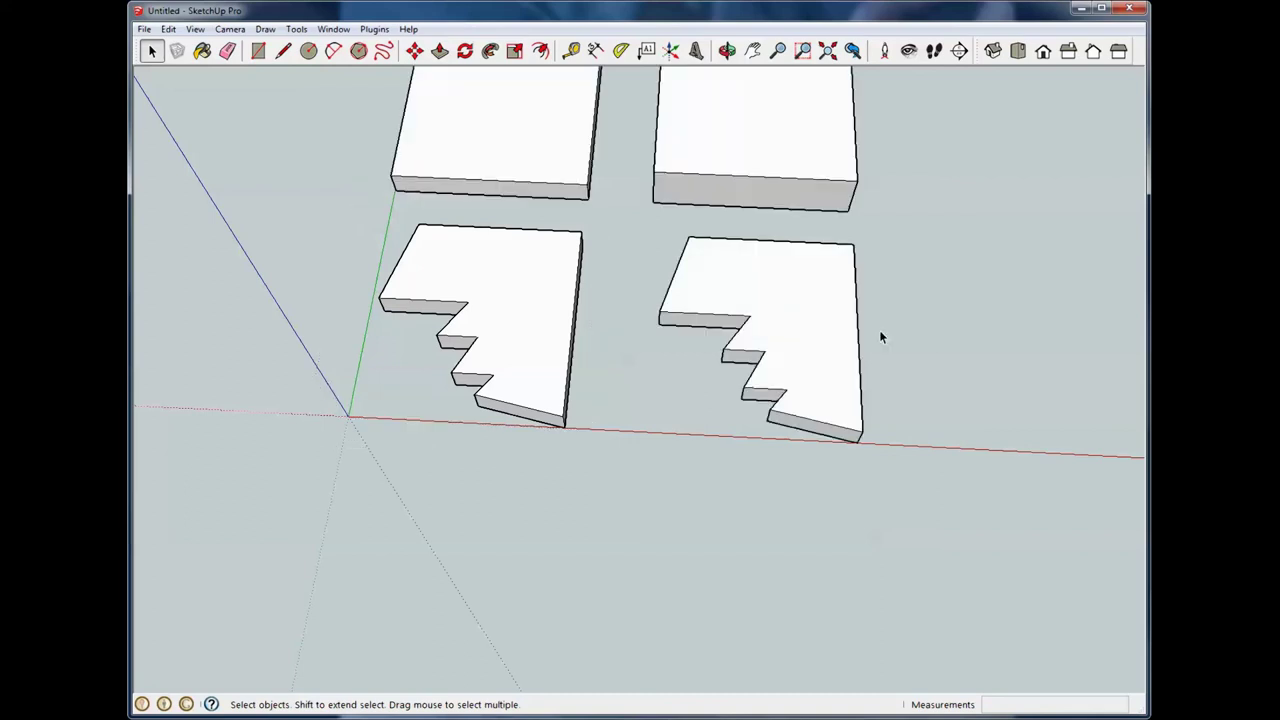
# Copy the second zigzag-cut component about 4 3/4" farther along the red axis and deselect it
pyautogui.click(794, 324)
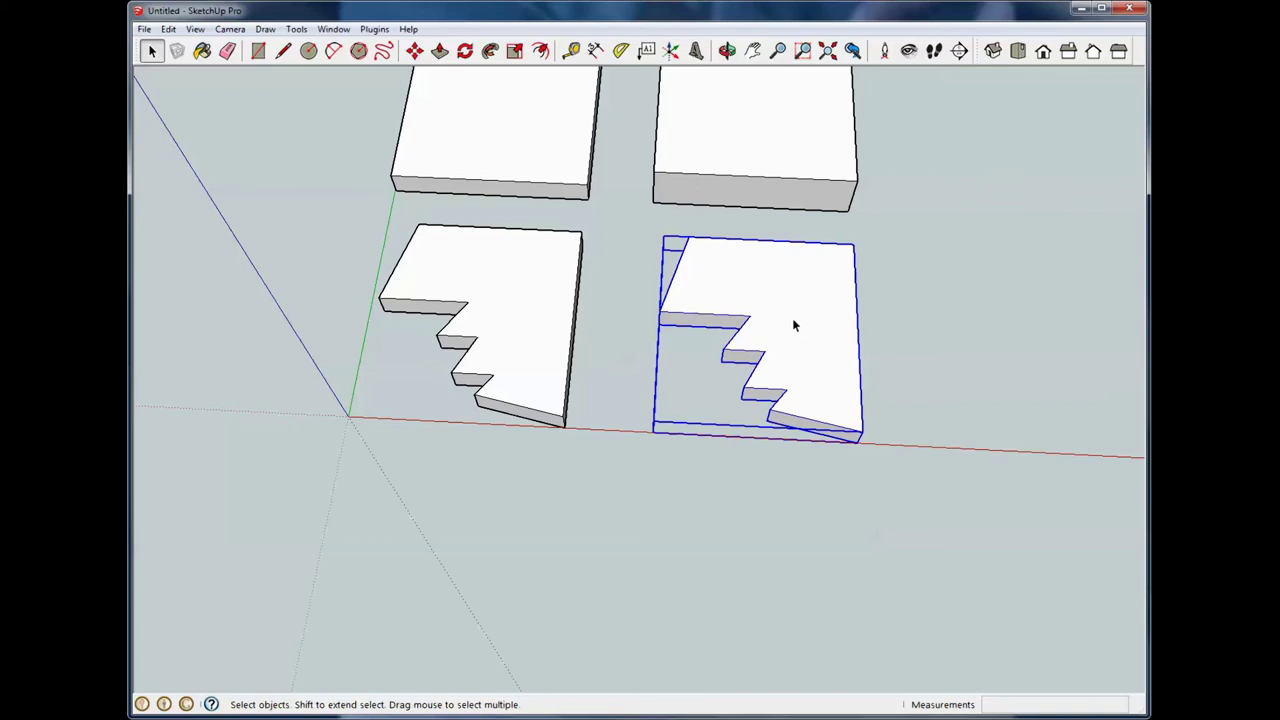
pyautogui.press('m')
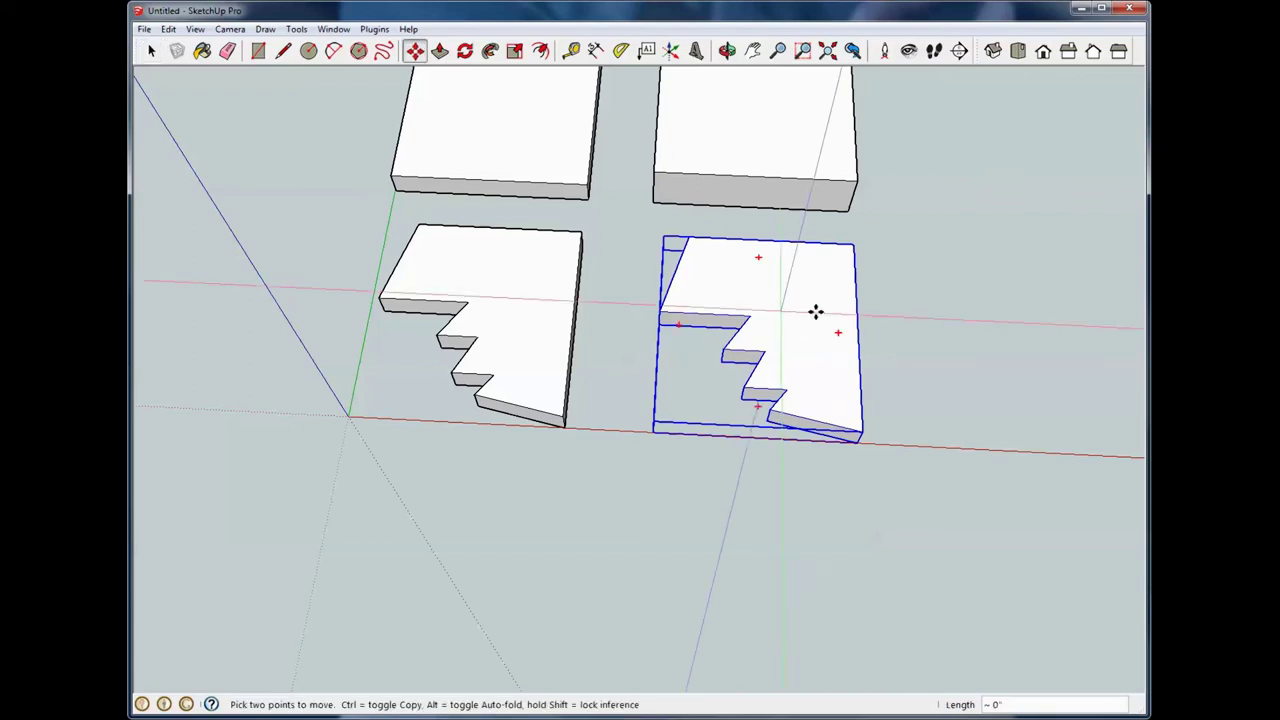
pyautogui.click(812, 310)
pyautogui.press('ctrl')
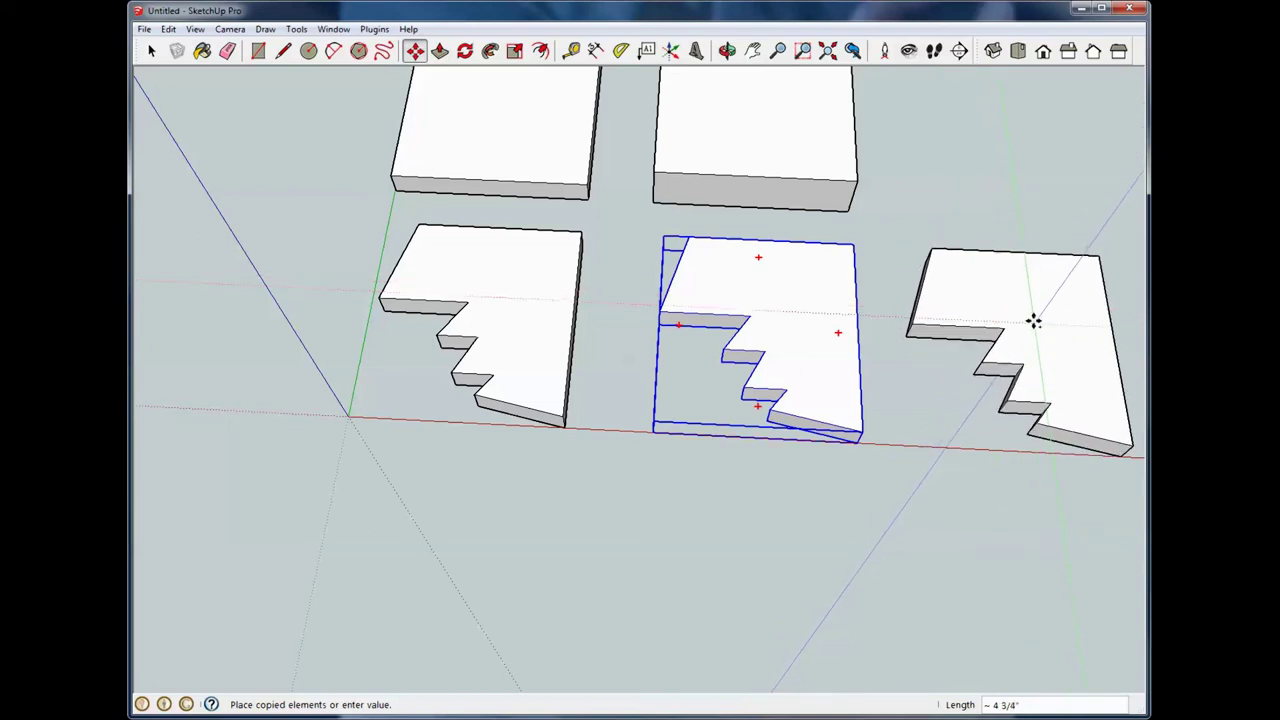
pyautogui.click(1034, 320)
pyautogui.press('space')
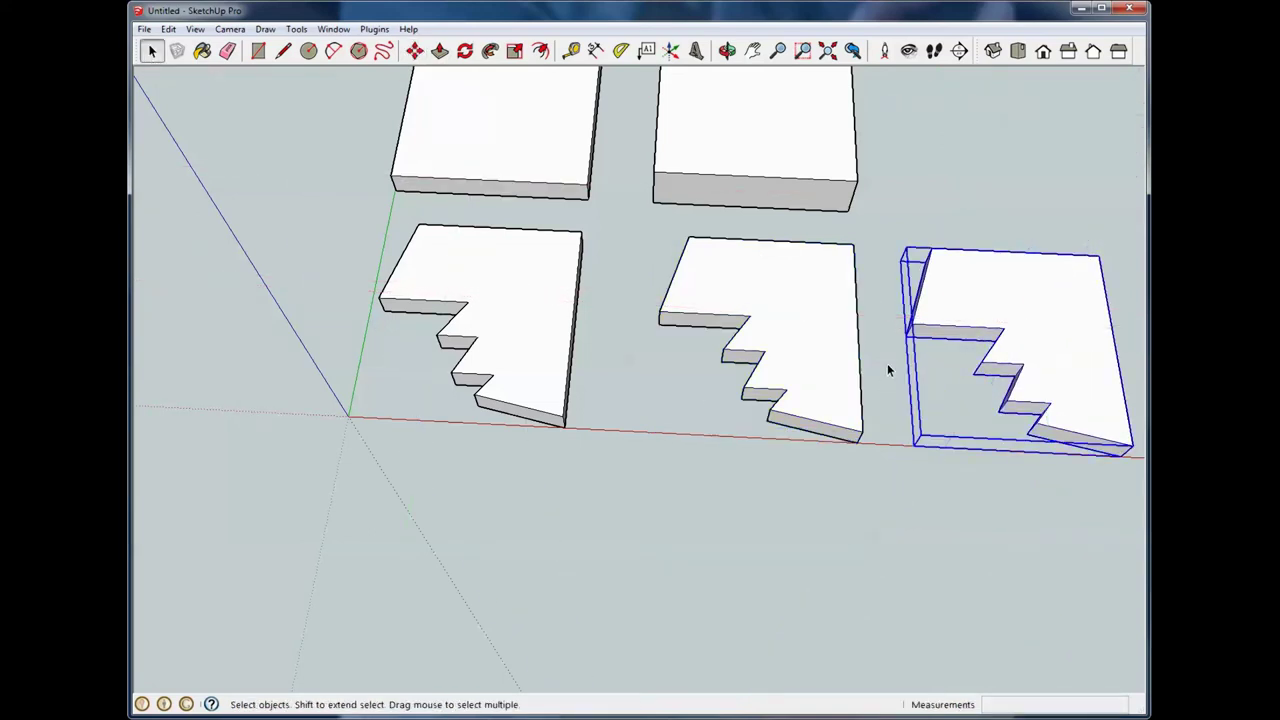
pyautogui.click(843, 488)
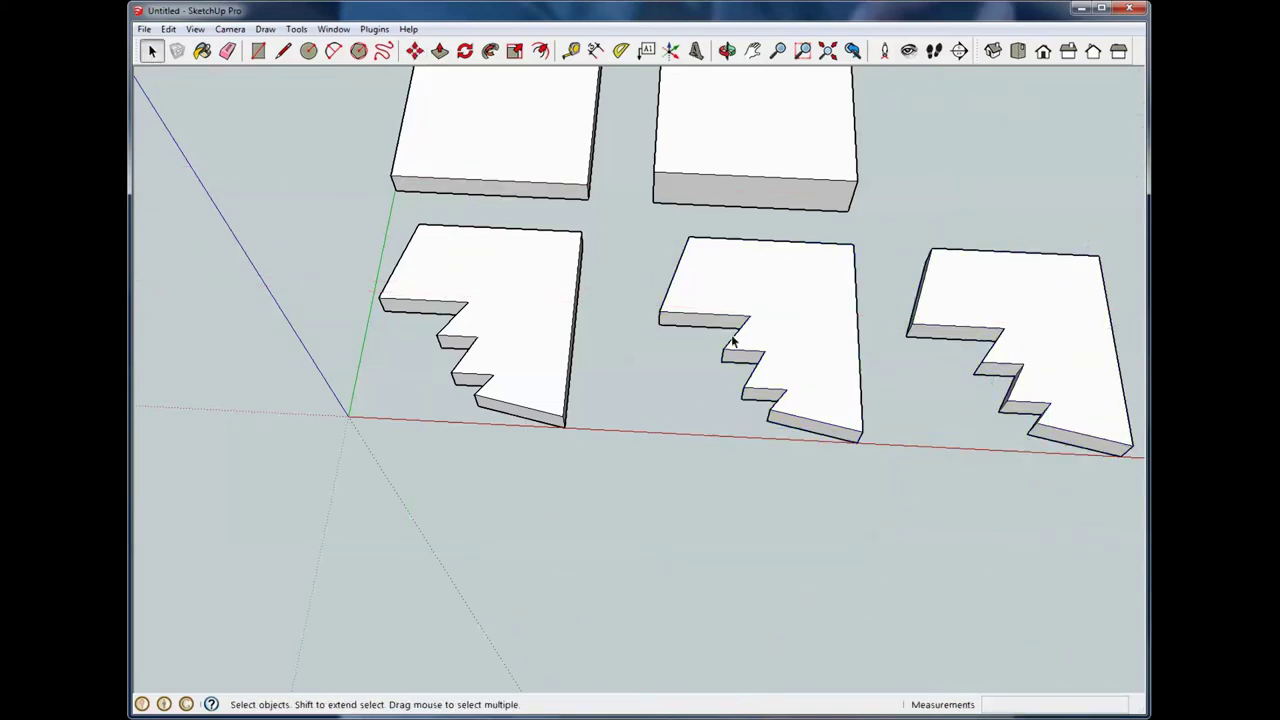
# Open the component at the origin for editing and try extruding its top face upward by about 7/8"
pyautogui.doubleClick(518, 304)
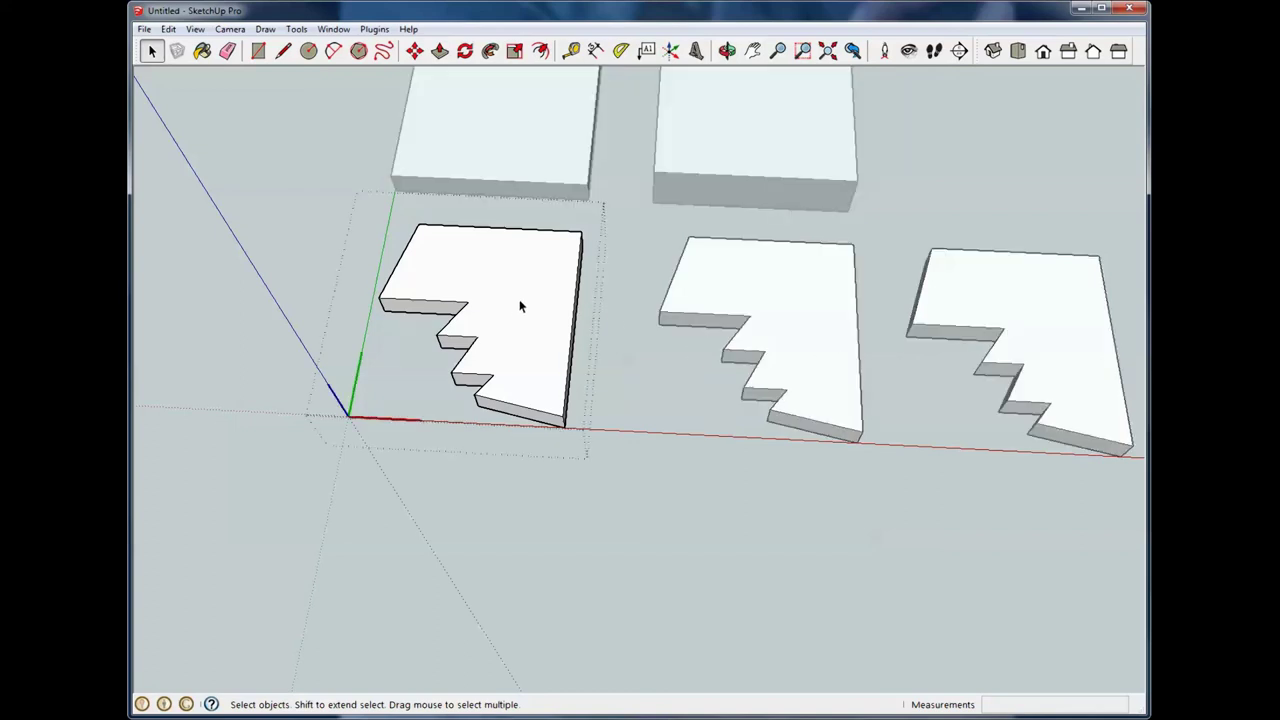
pyautogui.press('p')
pyautogui.moveTo(519, 307); pyautogui.dragTo(500, 284)
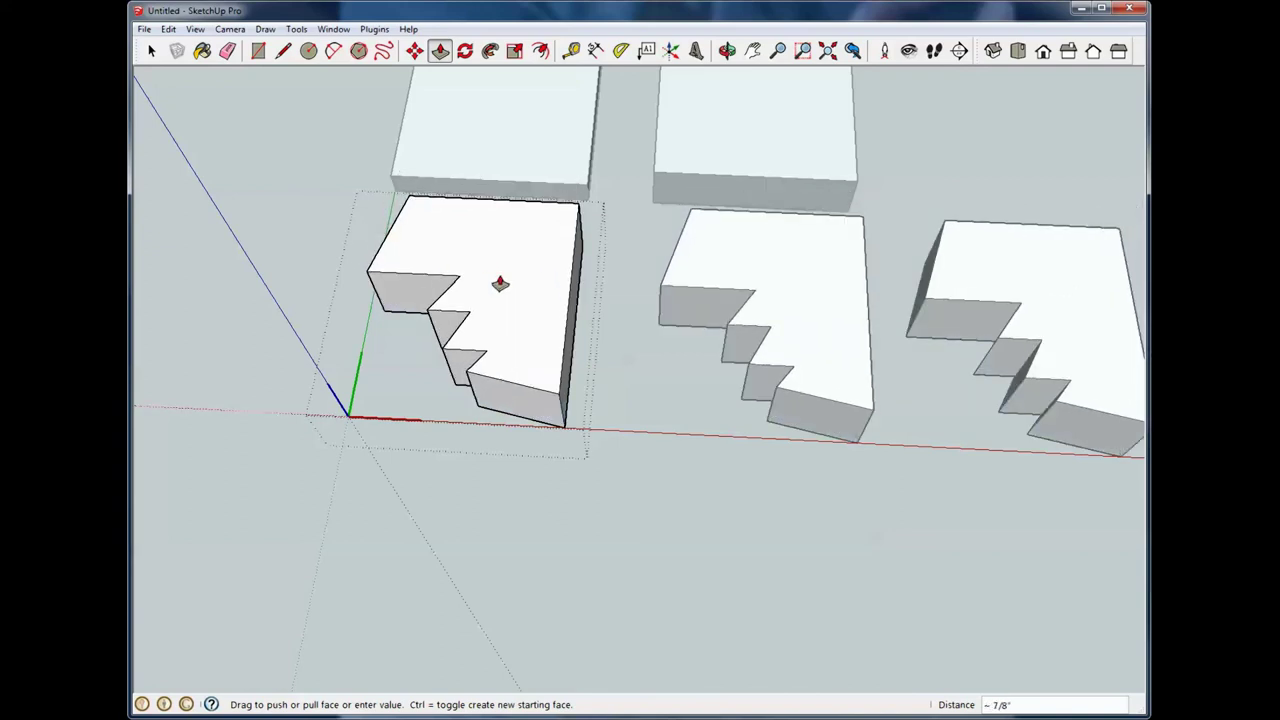
pyautogui.moveTo(500, 284); pyautogui.dragTo(669, 337)
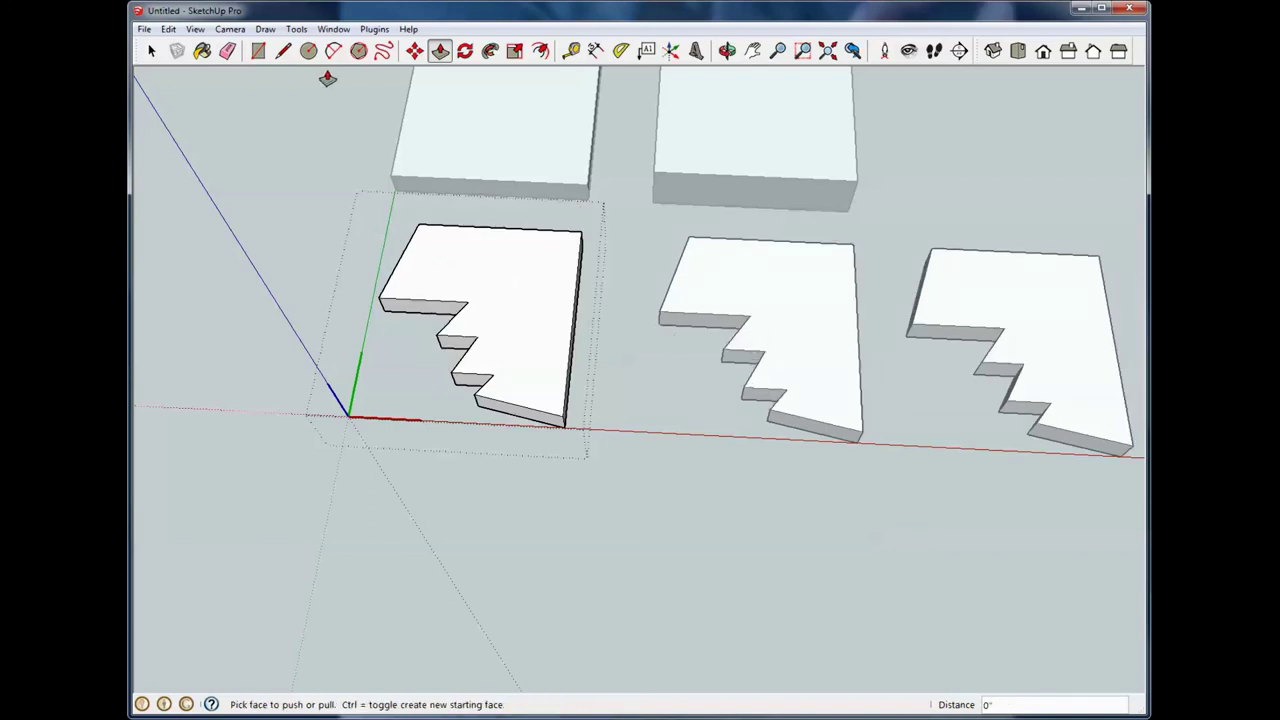
pyautogui.click(151, 50)
# Make the middle zigzag-cut component unique and deselect it
pyautogui.keyDown('shift'); pyautogui.moveTo(867, 250); pyautogui.dragTo(786, 266, button='middle'); pyautogui.keyUp('shift')
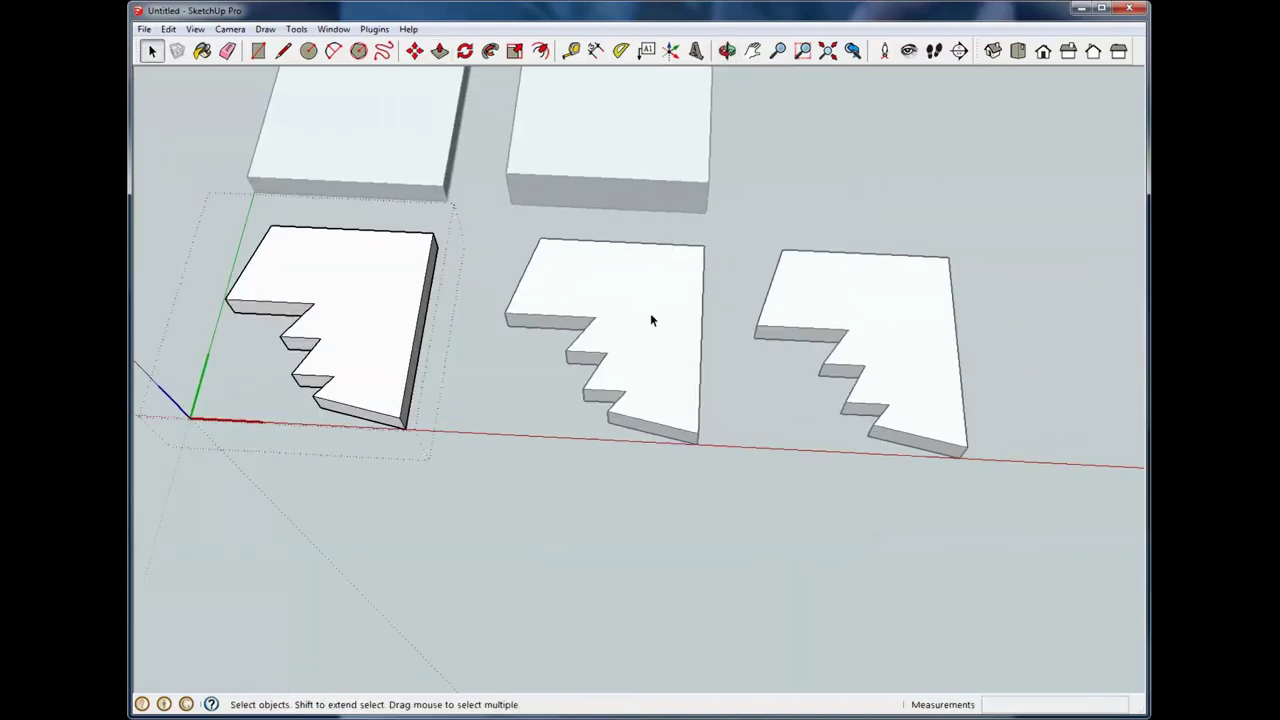
pyautogui.rightClick(627, 291)
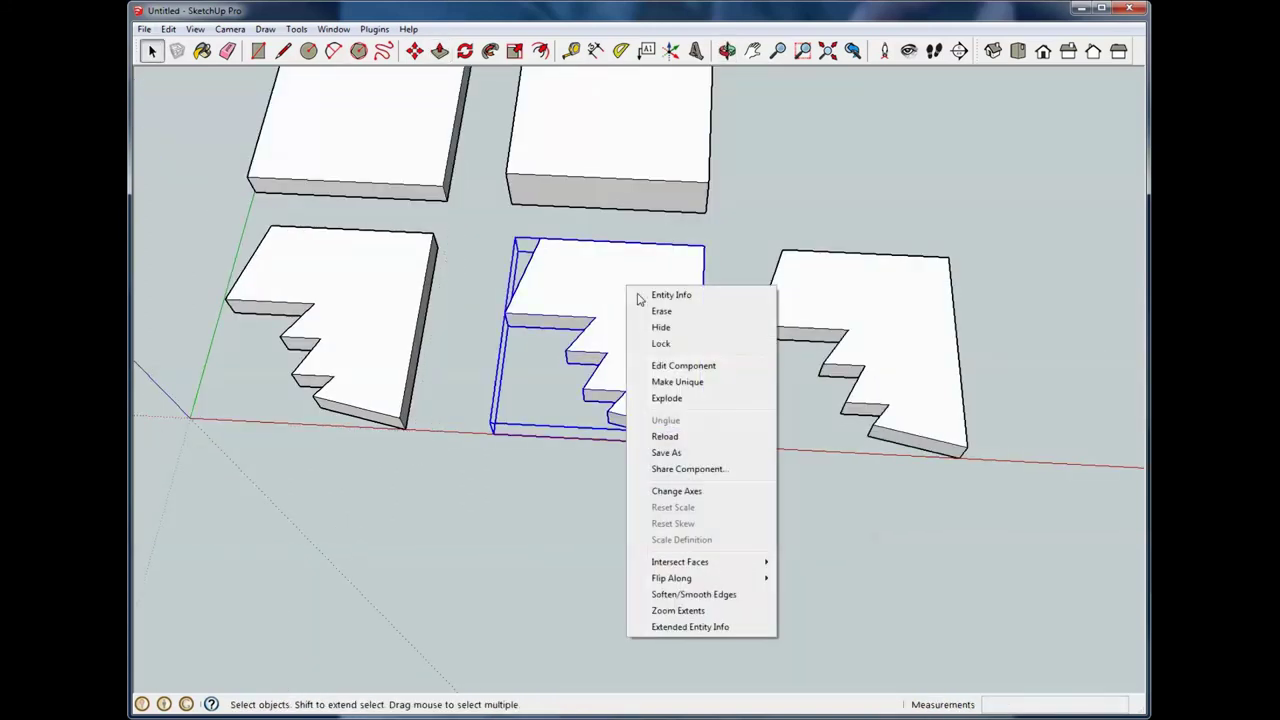
pyautogui.click(698, 388)
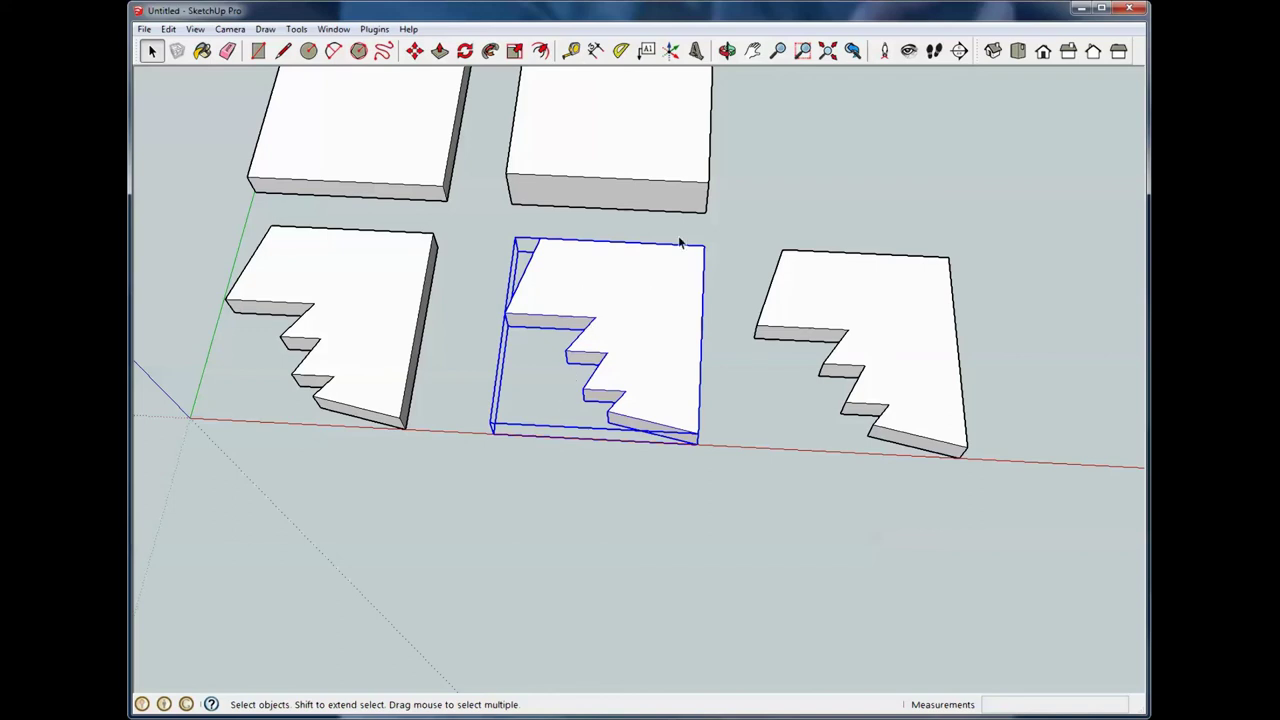
pyautogui.click(699, 566)
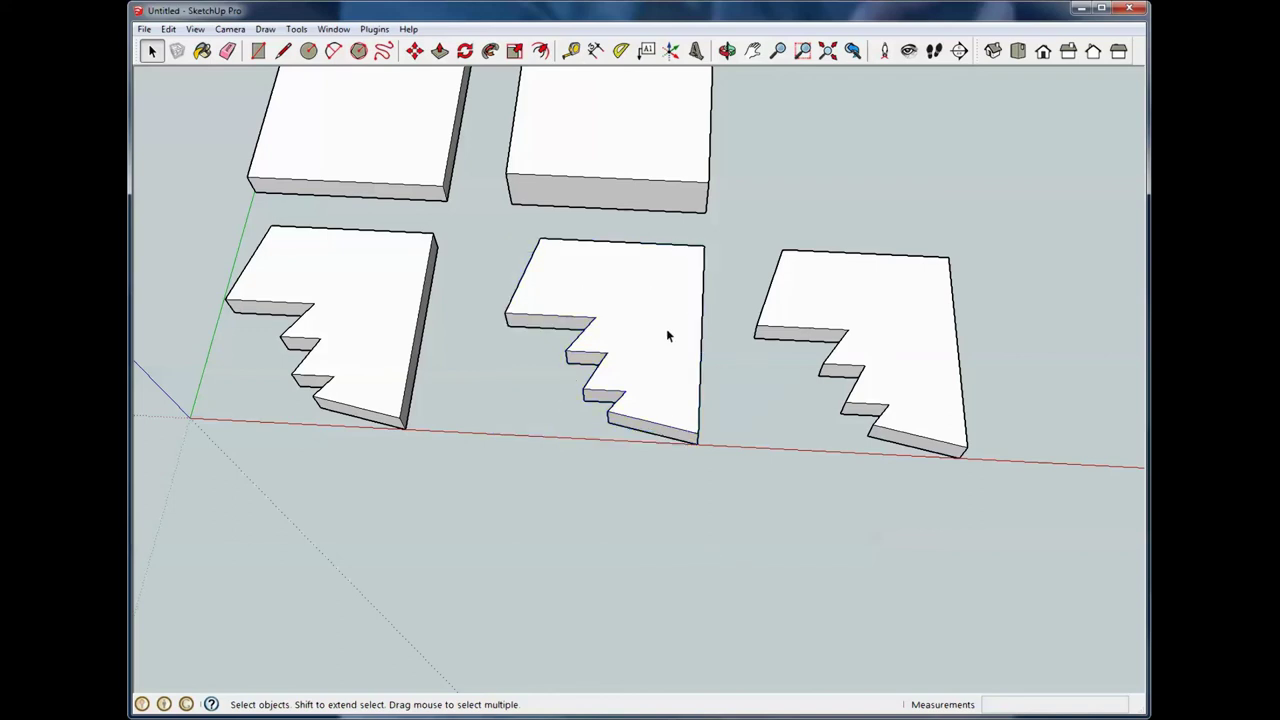
# Open the middle component for editing and draw a circle on its top face, beside the zigzag edge
pyautogui.doubleClick(645, 304)
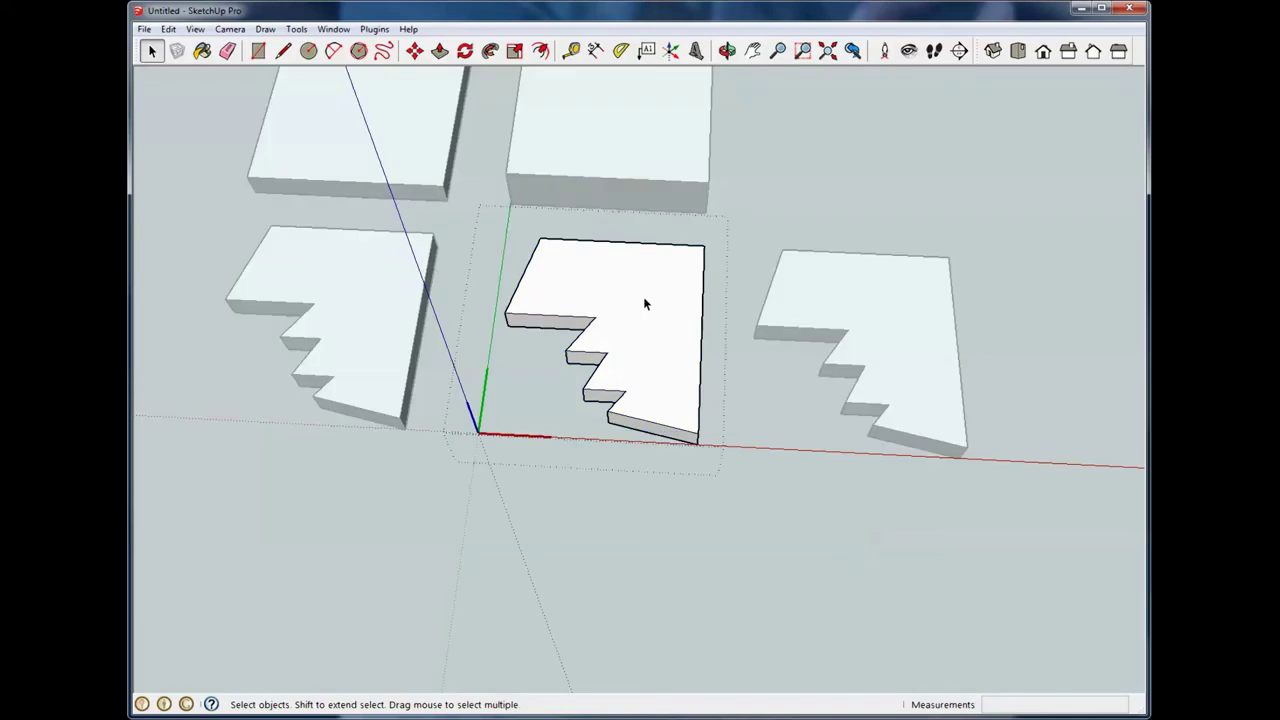
pyautogui.press('c')
pyautogui.click(643, 305)
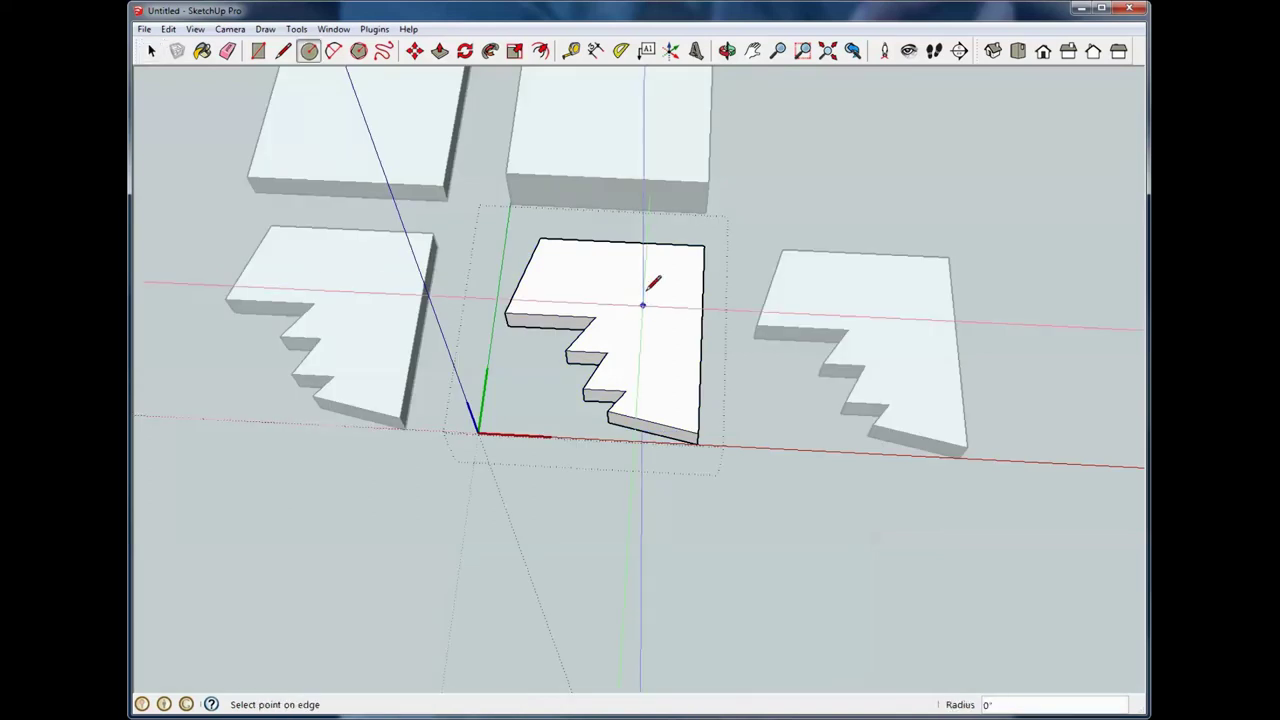
pyautogui.click(656, 273)
pyautogui.click(151, 50)
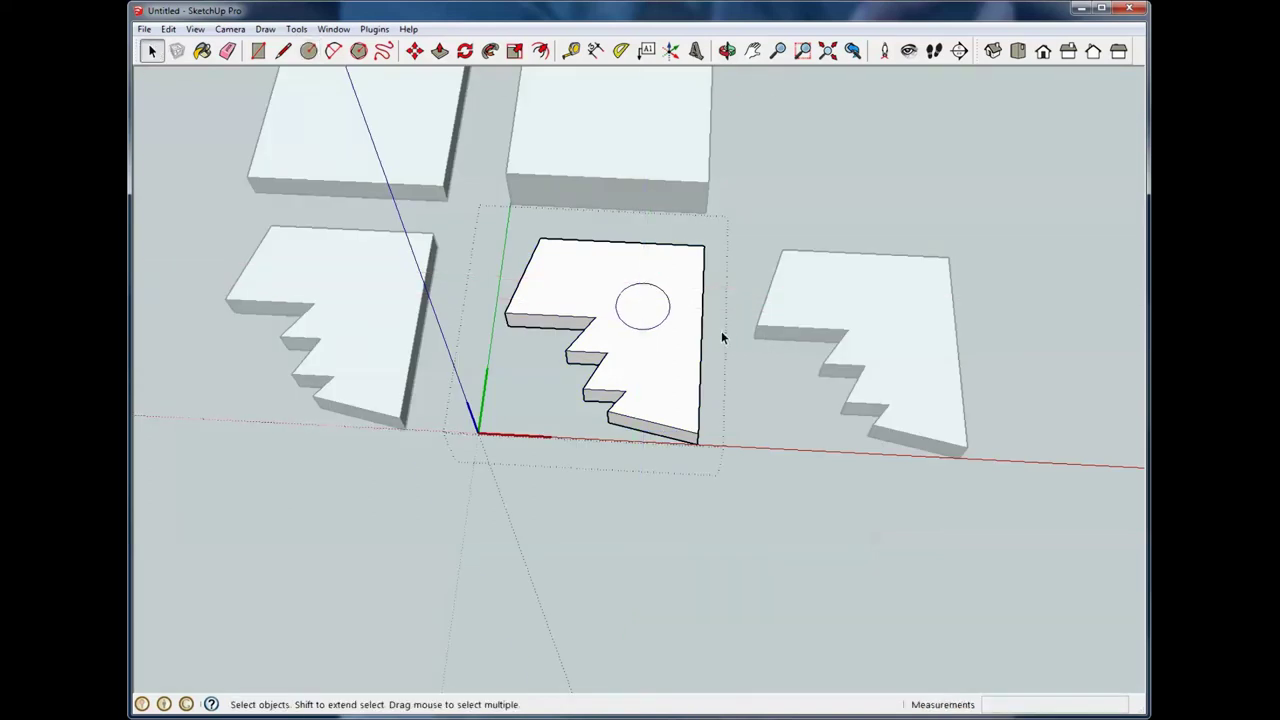
# Push the circular face down about 5/8" into the middle component and readjust the recess floor by about 1/8"
pyautogui.press('p')
pyautogui.click(652, 302)
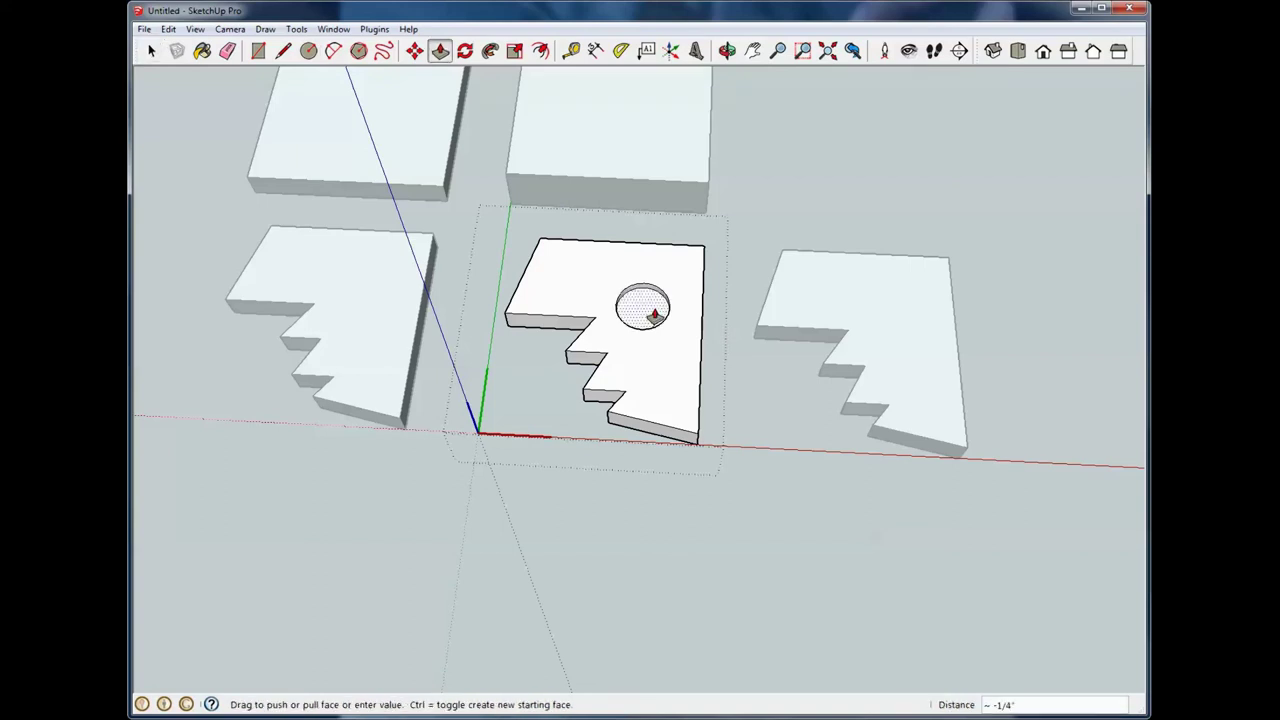
pyautogui.click(654, 318)
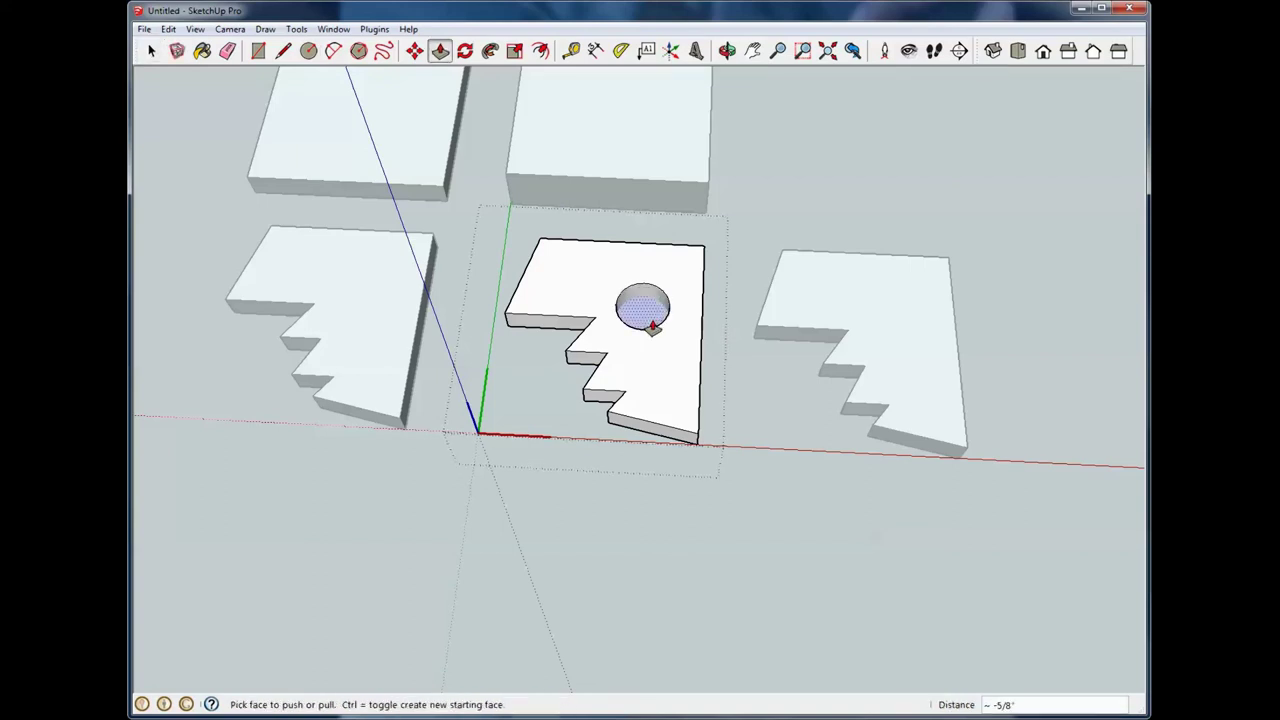
pyautogui.click(651, 318)
pyautogui.click(651, 335)
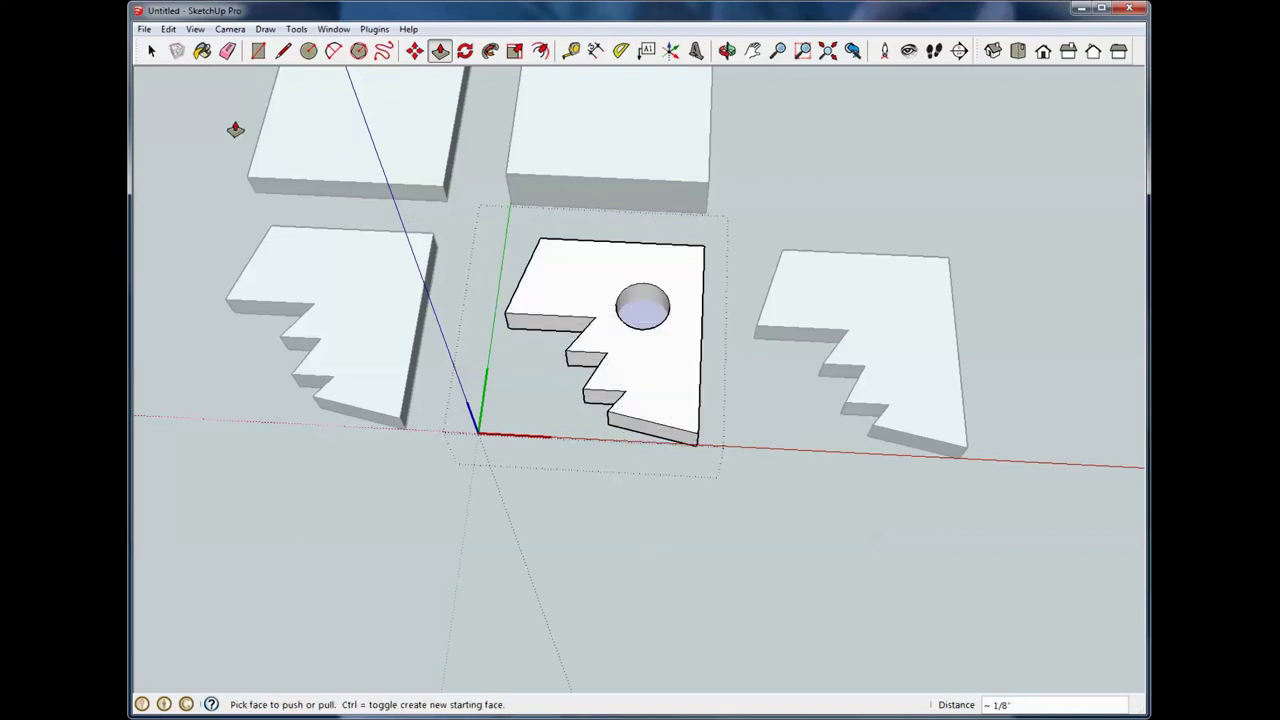
# Finish editing the middle component with the circular recess and return to the whole model
pyautogui.click(151, 50)
pyautogui.click(400, 215)
pyautogui.press('o')
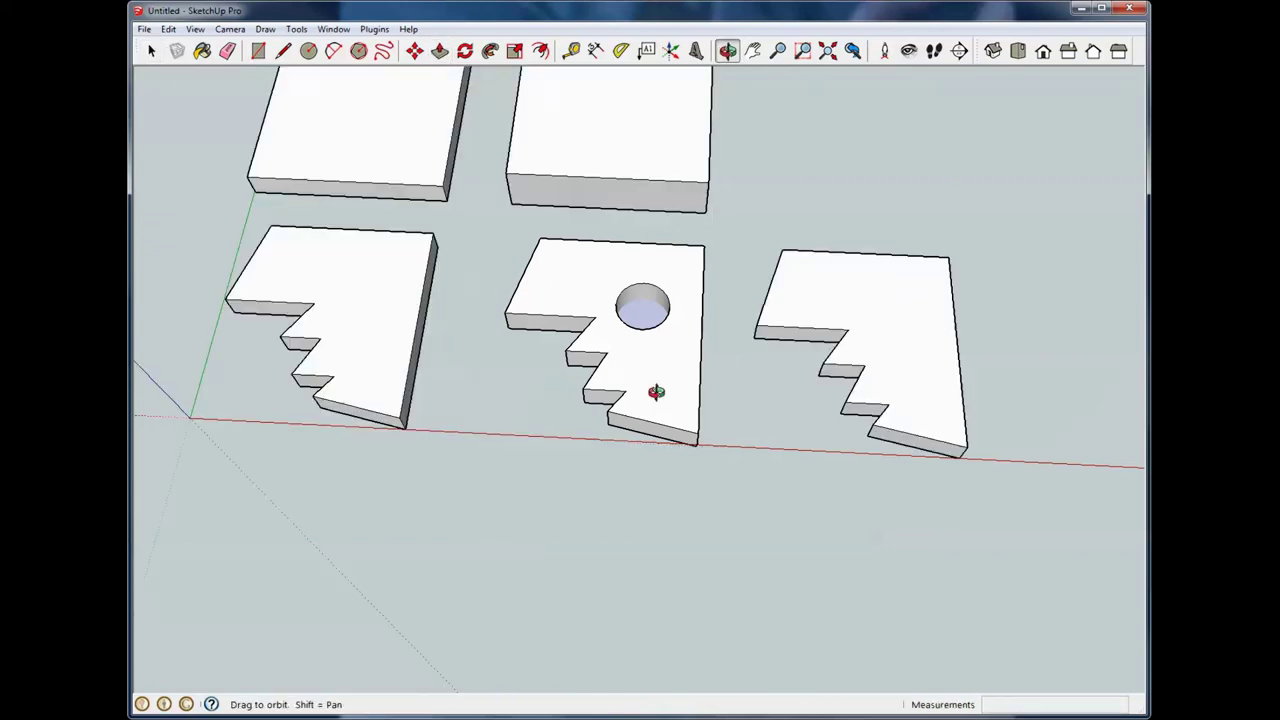
pyautogui.moveTo(656, 391)
pyautogui.mouseDown()
pyautogui.moveTo(654, 229)
pyautogui.moveTo(661, 366)
pyautogui.mouseUp()
pyautogui.press('space')
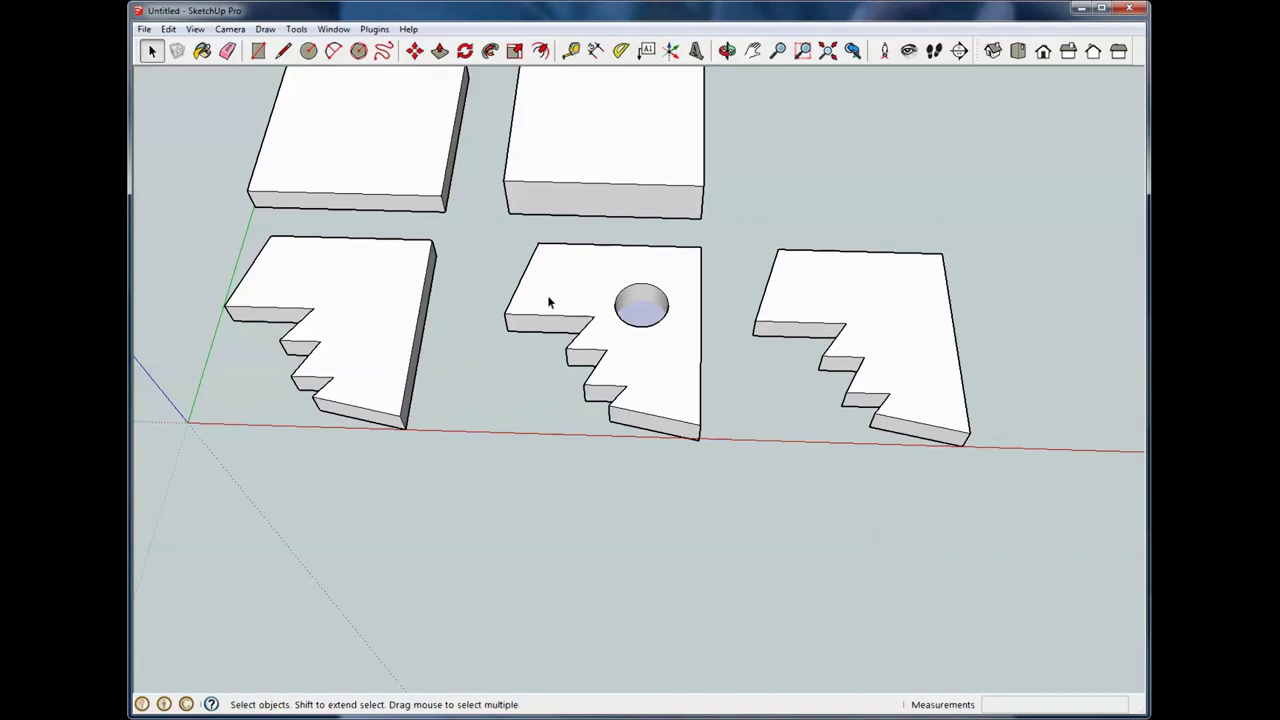
# Open the third zigzag-cut component for editing, draw a jagged line across its top face from back edge to front edge, and close it
pyautogui.doubleClick(897, 286)
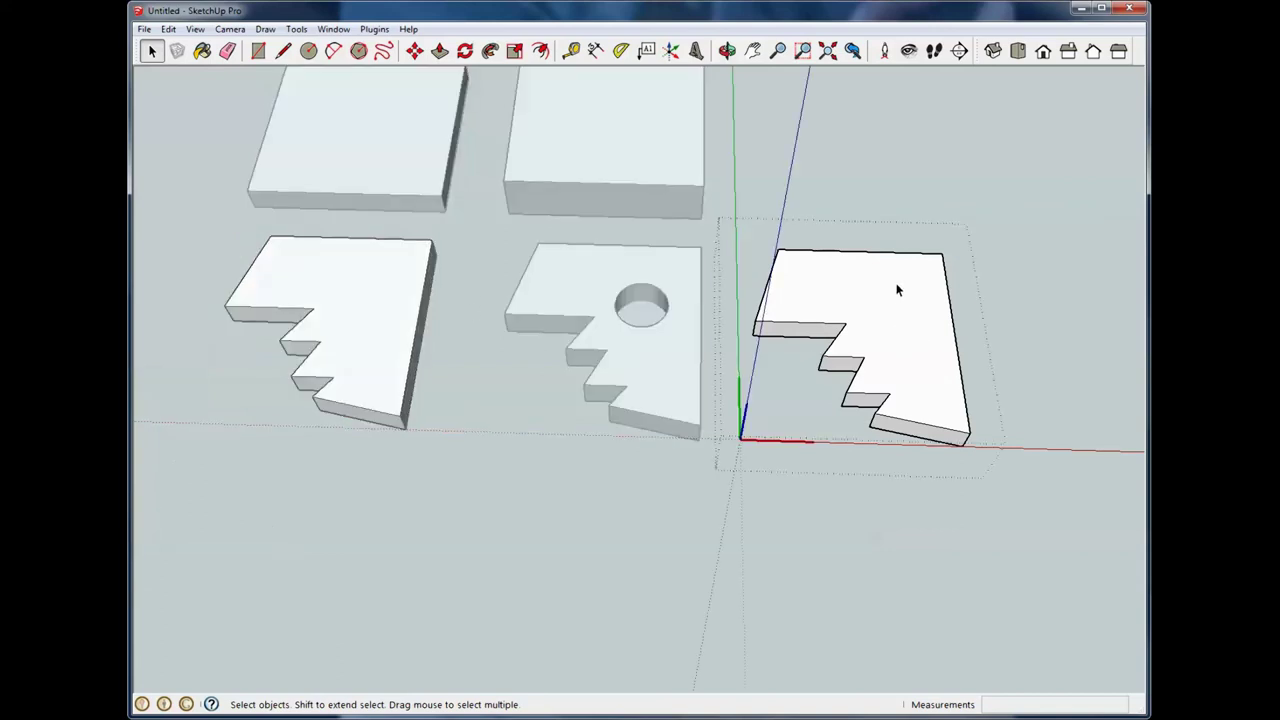
pyautogui.click(283, 51)
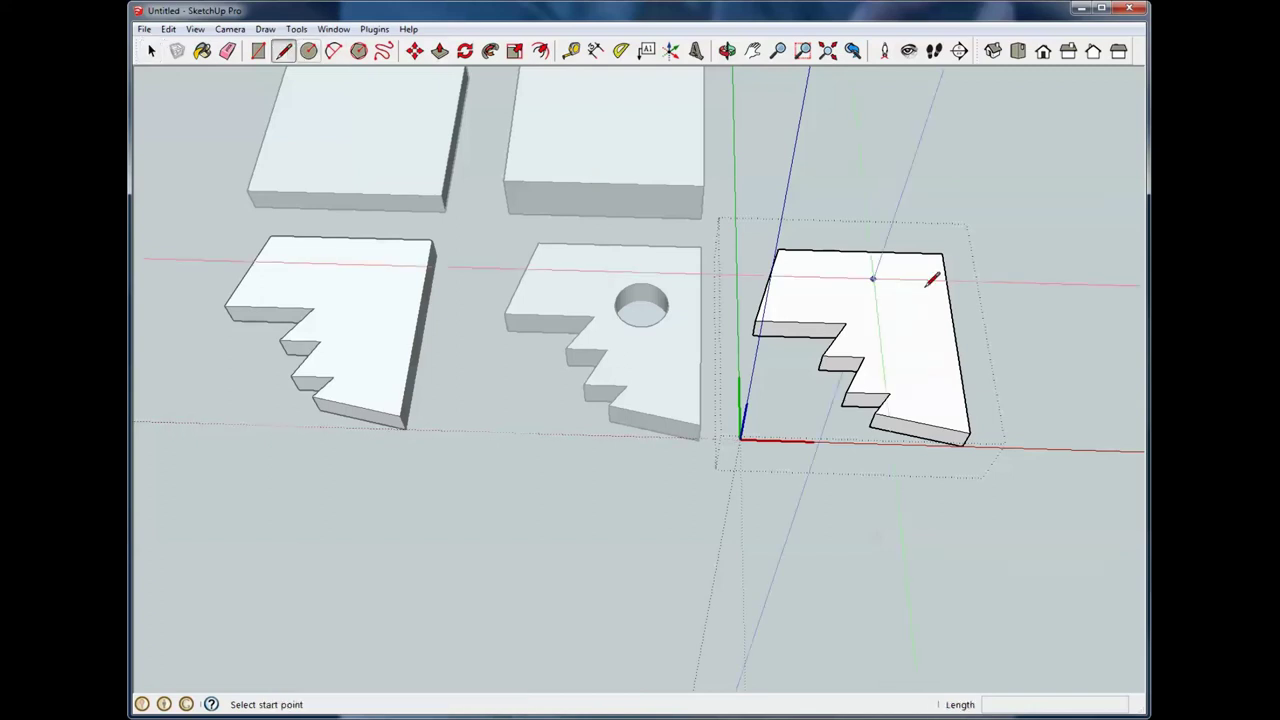
pyautogui.click(898, 253)
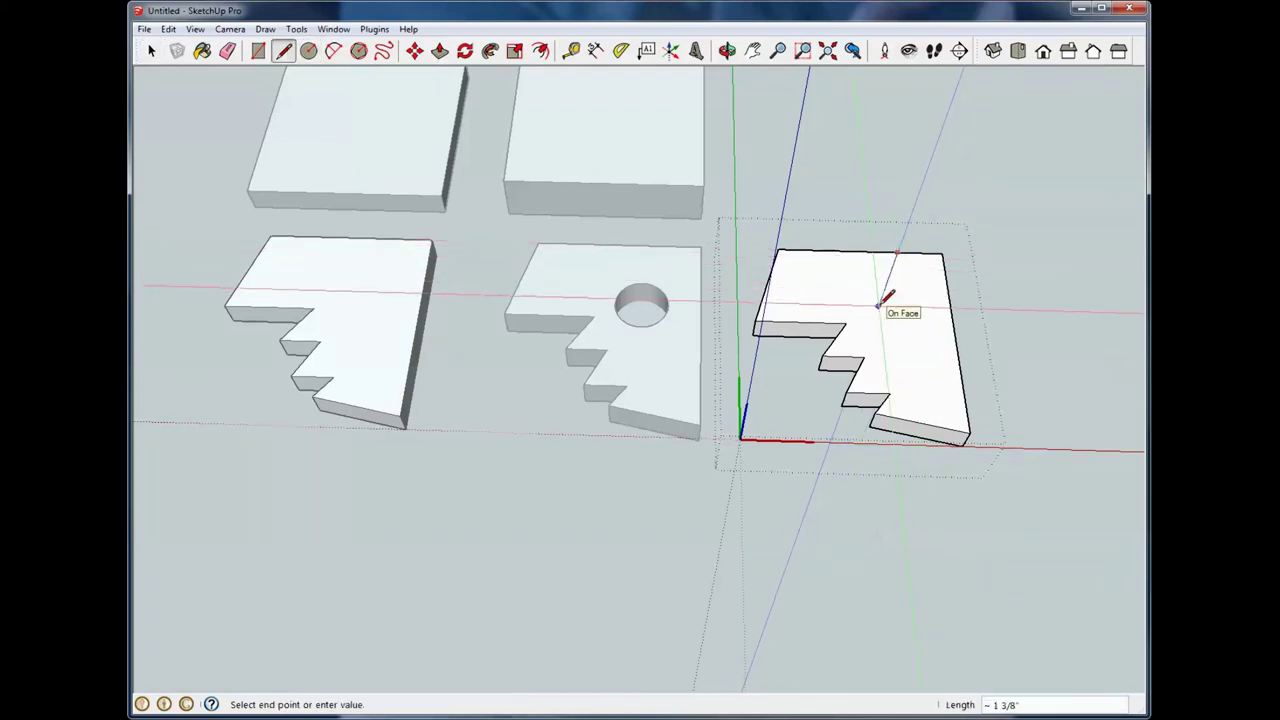
pyautogui.click(880, 303)
pyautogui.click(908, 334)
pyautogui.click(917, 405)
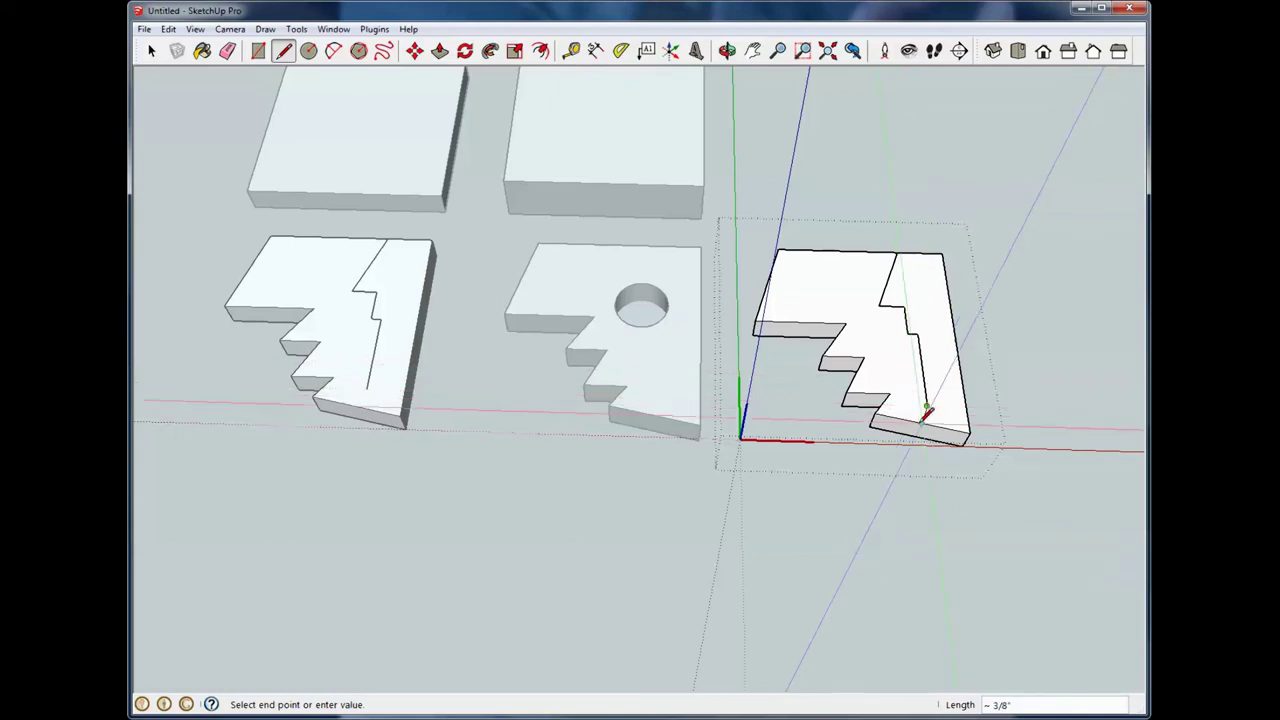
pyautogui.click(924, 422)
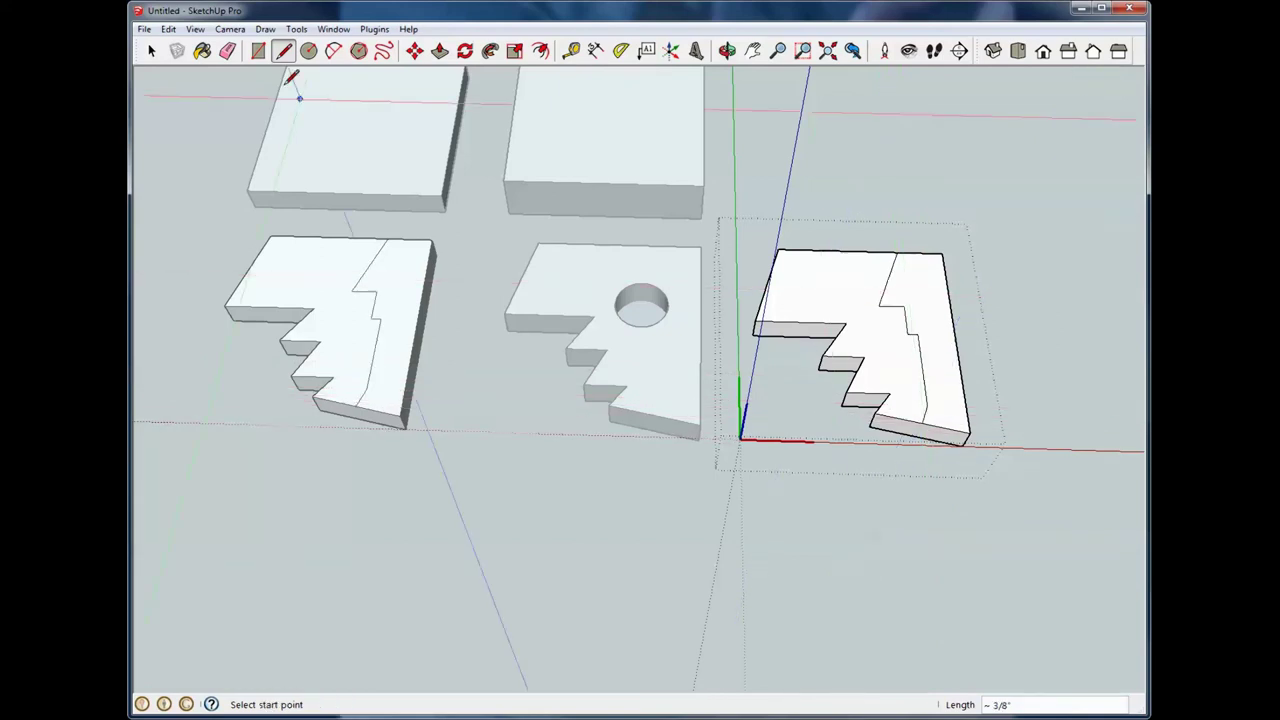
pyautogui.click(151, 51)
pyautogui.click(604, 369)
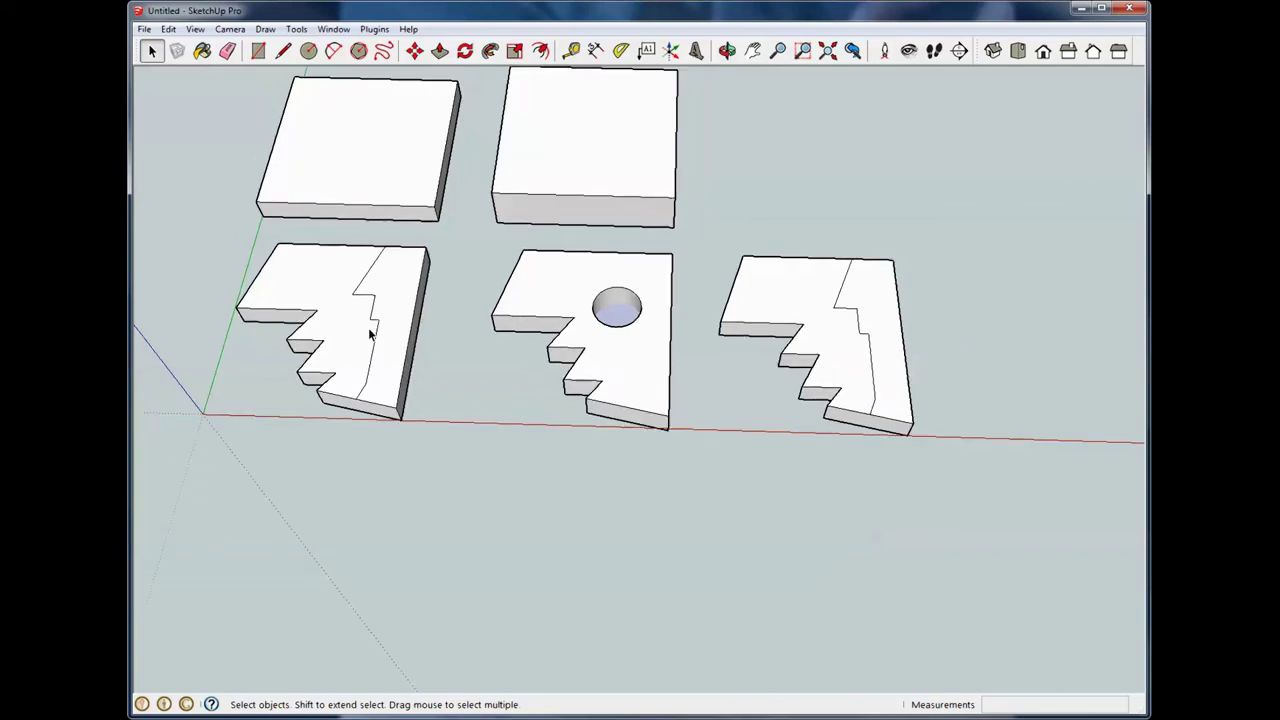
# Explode the thinner square slab group behind the zigzag component nearest the origin and deselect its geometry
pyautogui.moveTo(366, 329); pyautogui.dragTo(505, 331, button='middle')
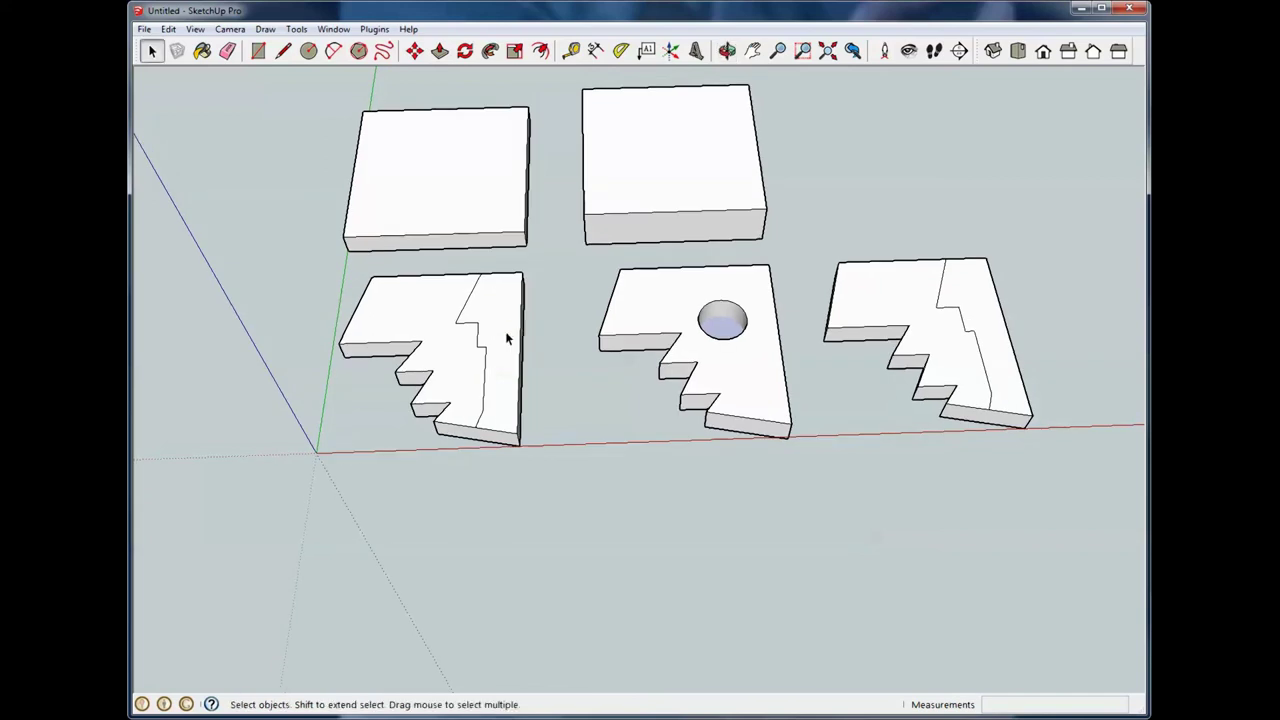
pyautogui.scroll(-2, 505, 331)
pyautogui.moveTo(613, 345); pyautogui.dragTo(513, 279, button='middle')
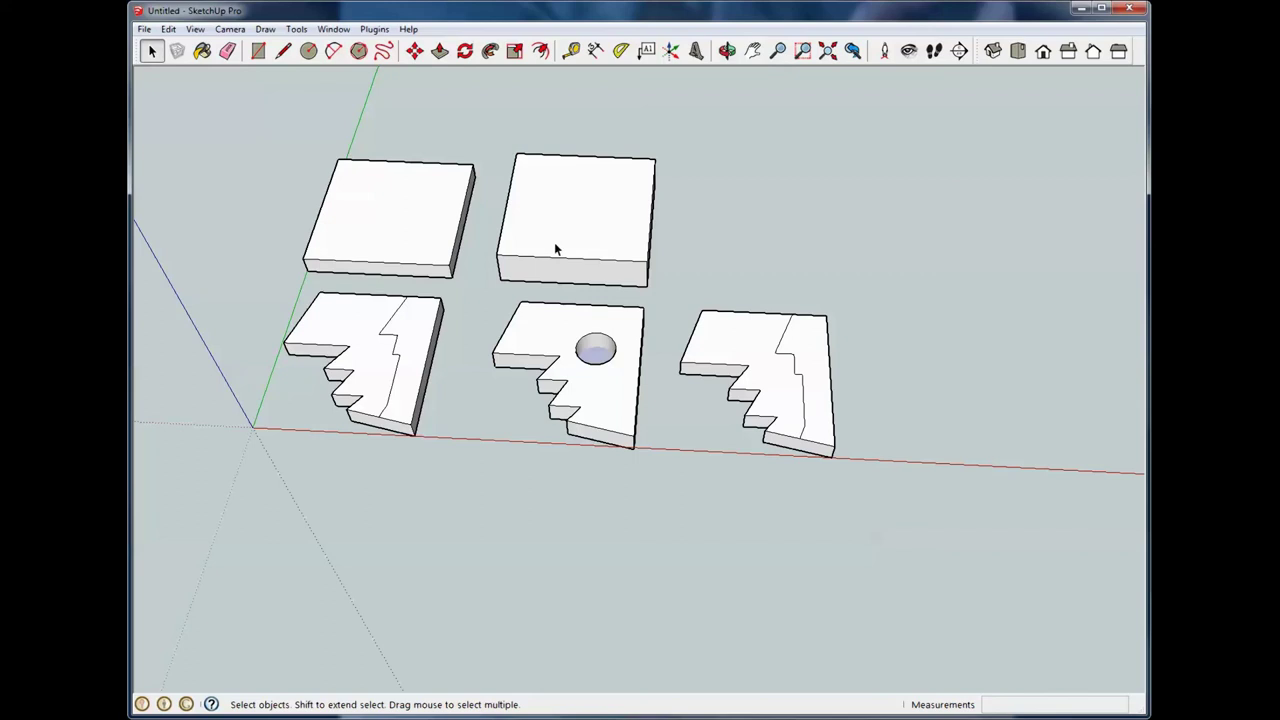
pyautogui.click(416, 216)
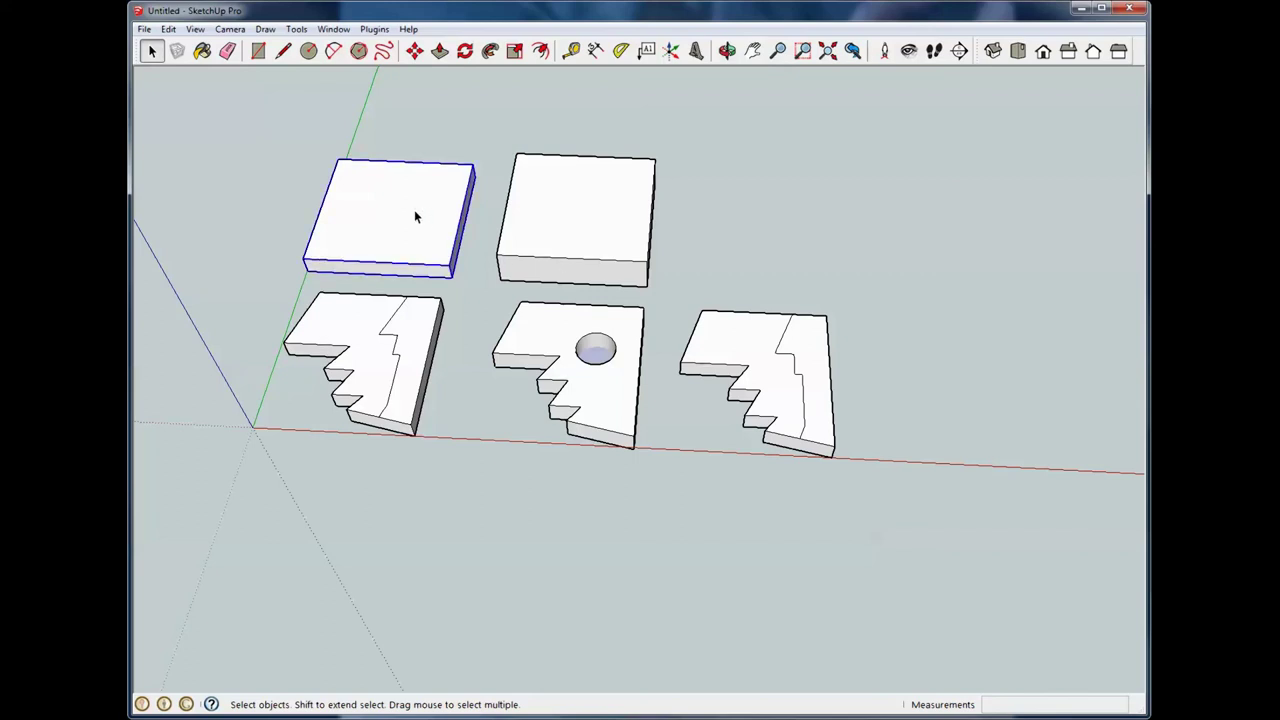
pyautogui.rightClick(397, 194)
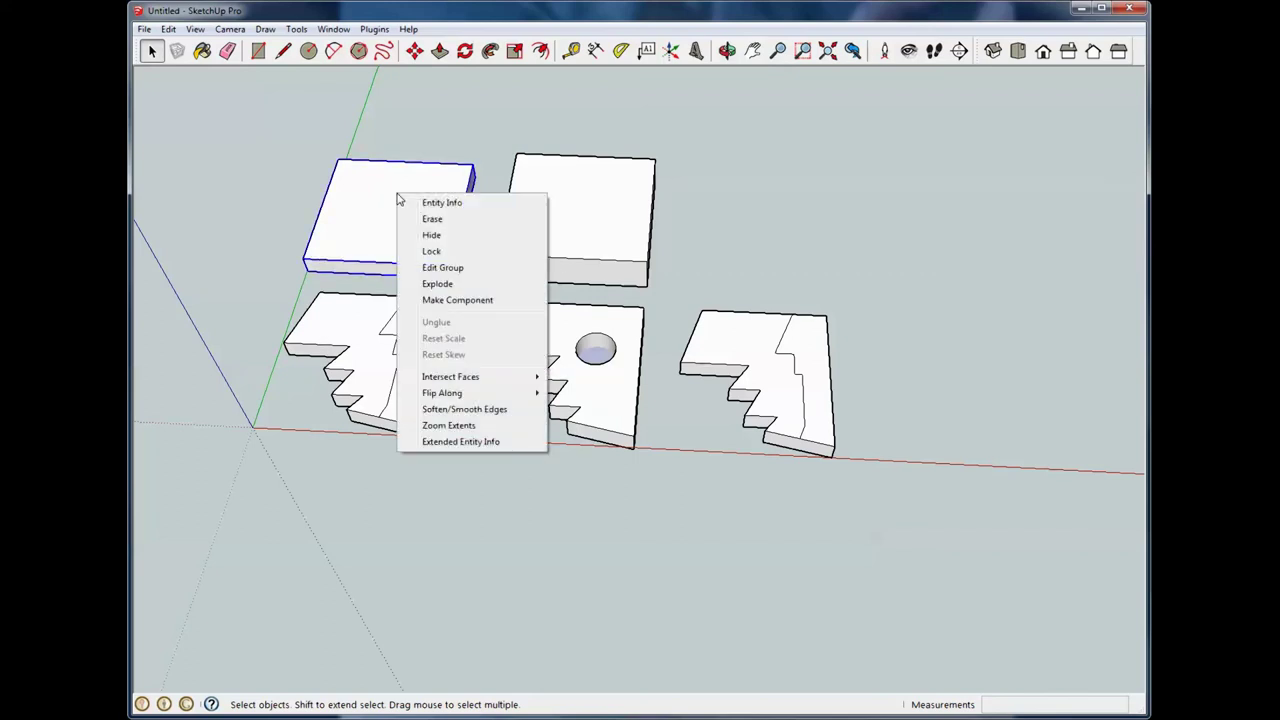
pyautogui.click(437, 284)
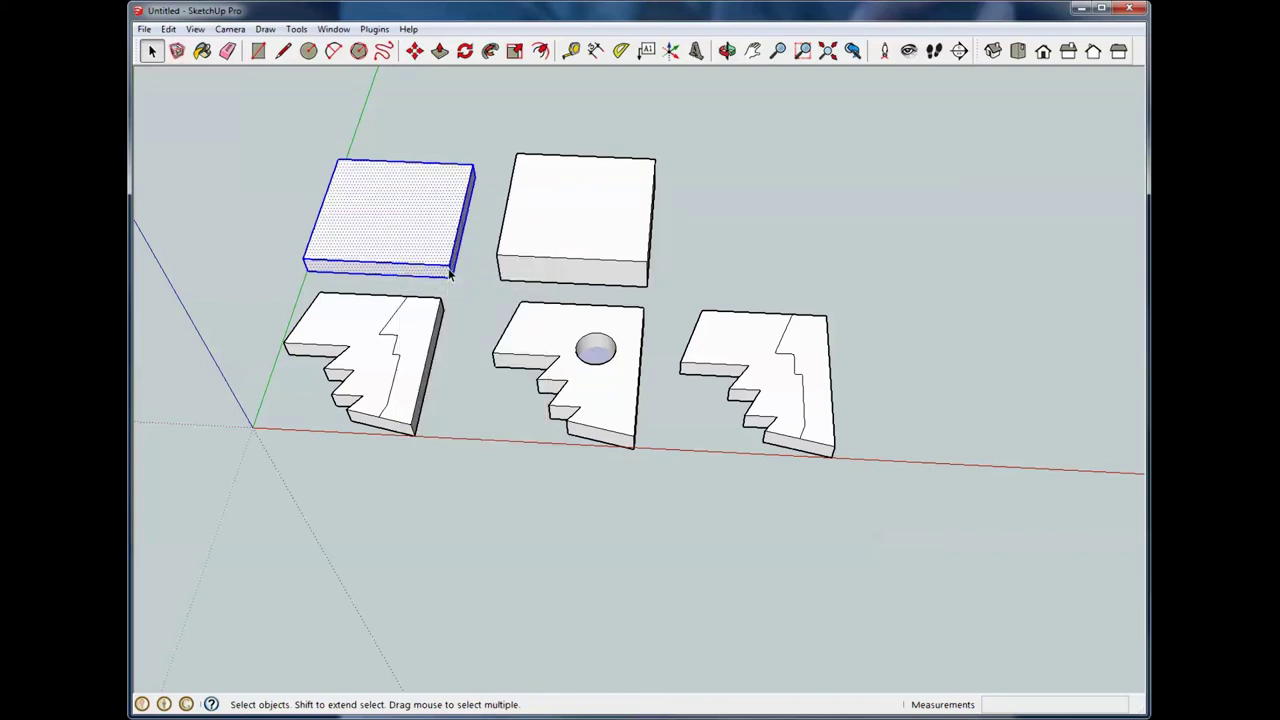
pyautogui.moveTo(450, 276); pyautogui.dragTo(546, 390, button='middle')
pyautogui.scroll(3, 540, 385)
pyautogui.scroll(2, 546, 340)
pyautogui.click(546, 340)
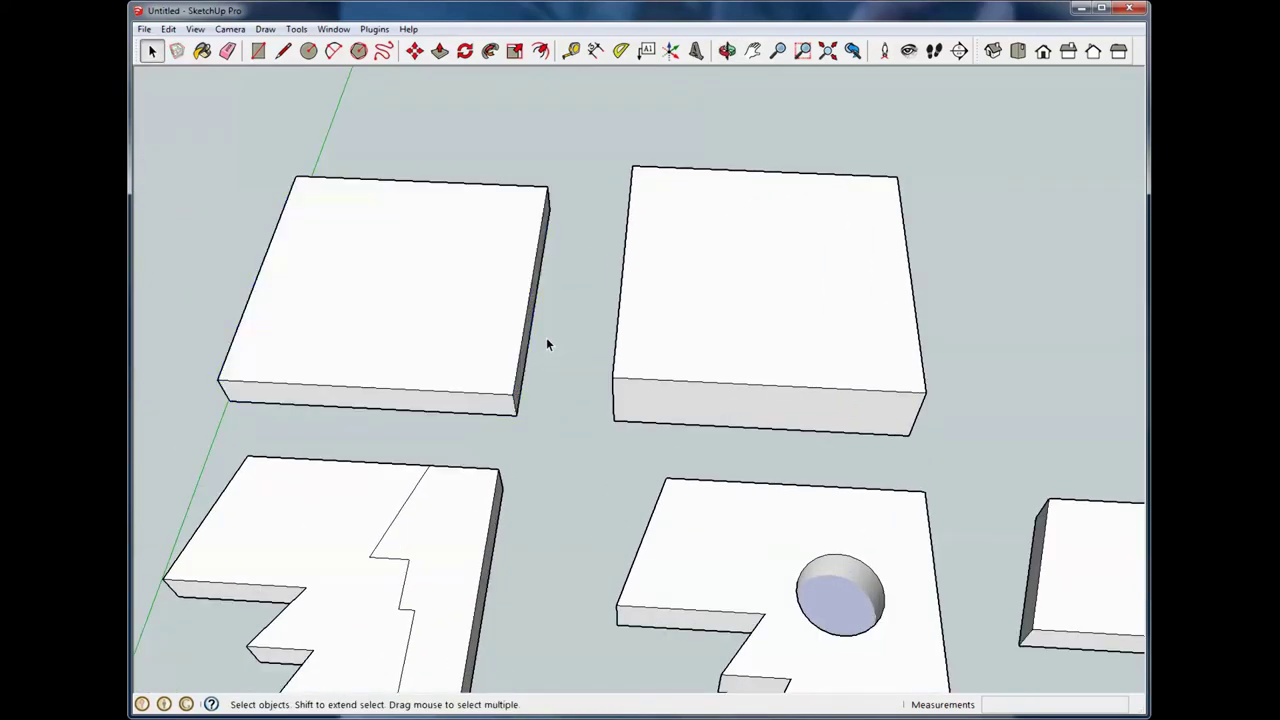
# Try moving the exploded slab's top face sideways with the Move tool, and cancel the move
pyautogui.moveTo(546, 340); pyautogui.dragTo(572, 400, button='middle')
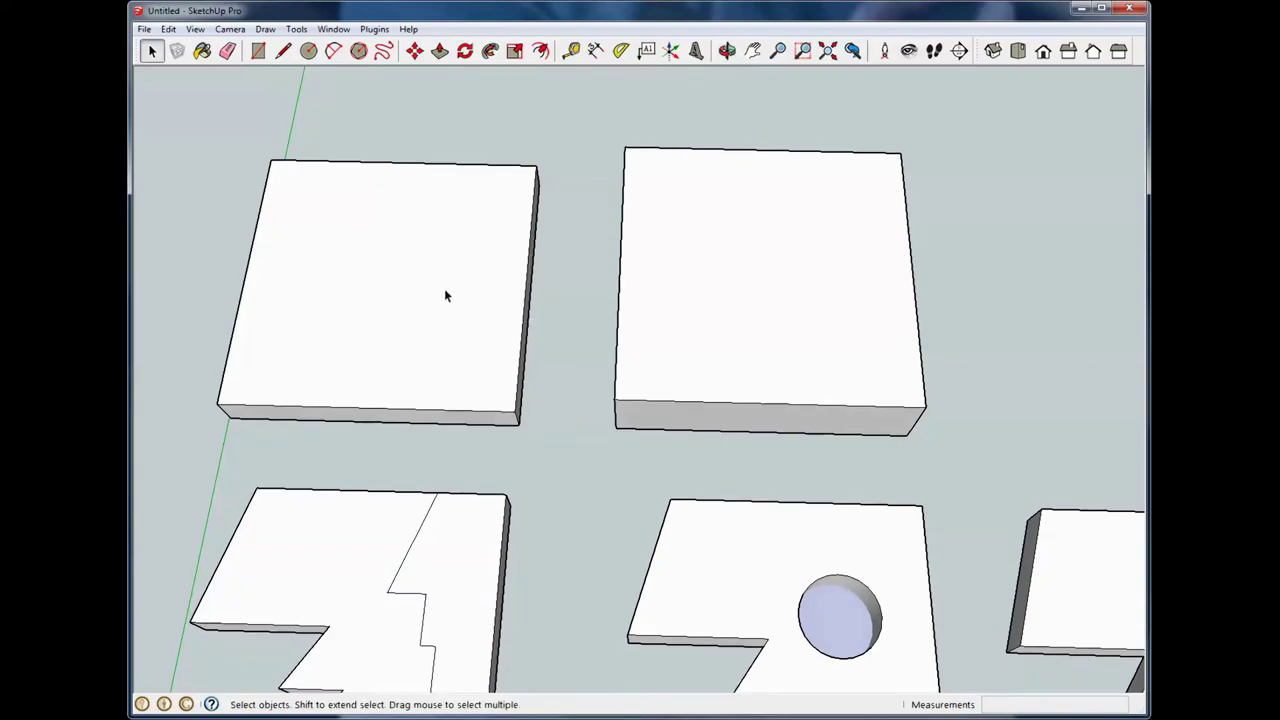
pyautogui.press('m')
pyautogui.click(400, 293)
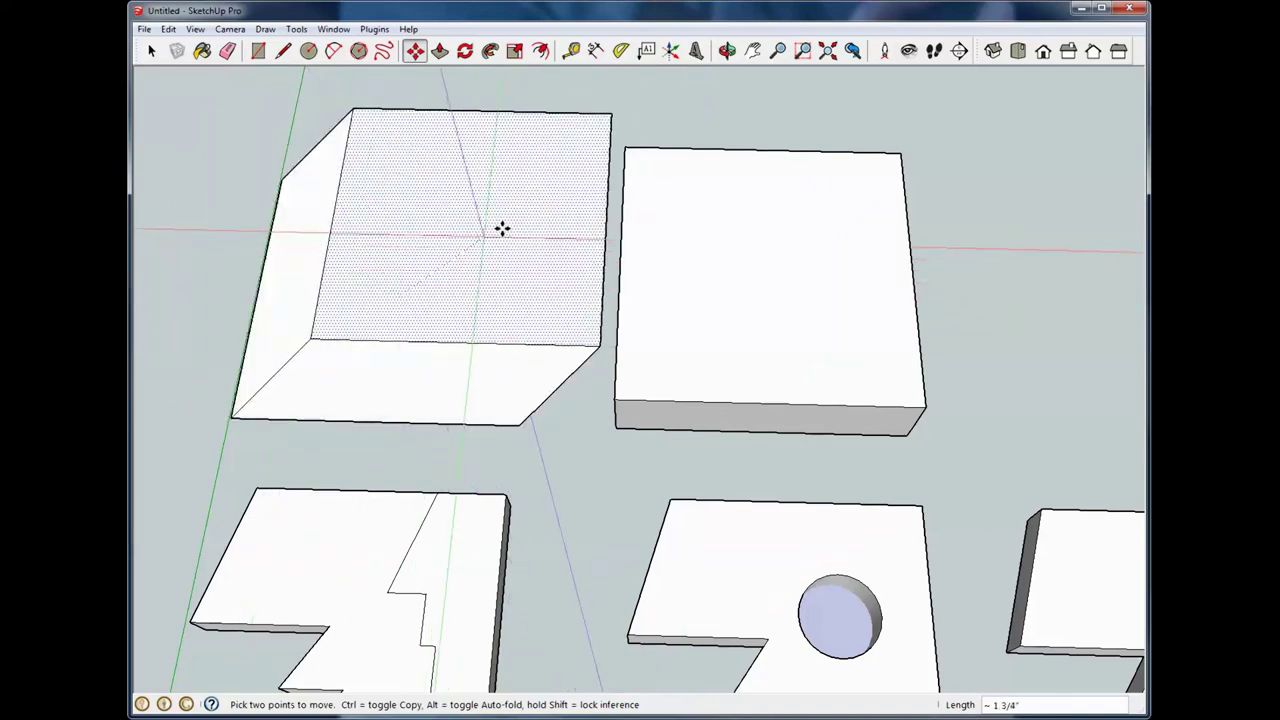
pyautogui.moveTo(447, 291); pyautogui.dragTo(477, 23, button='middle')
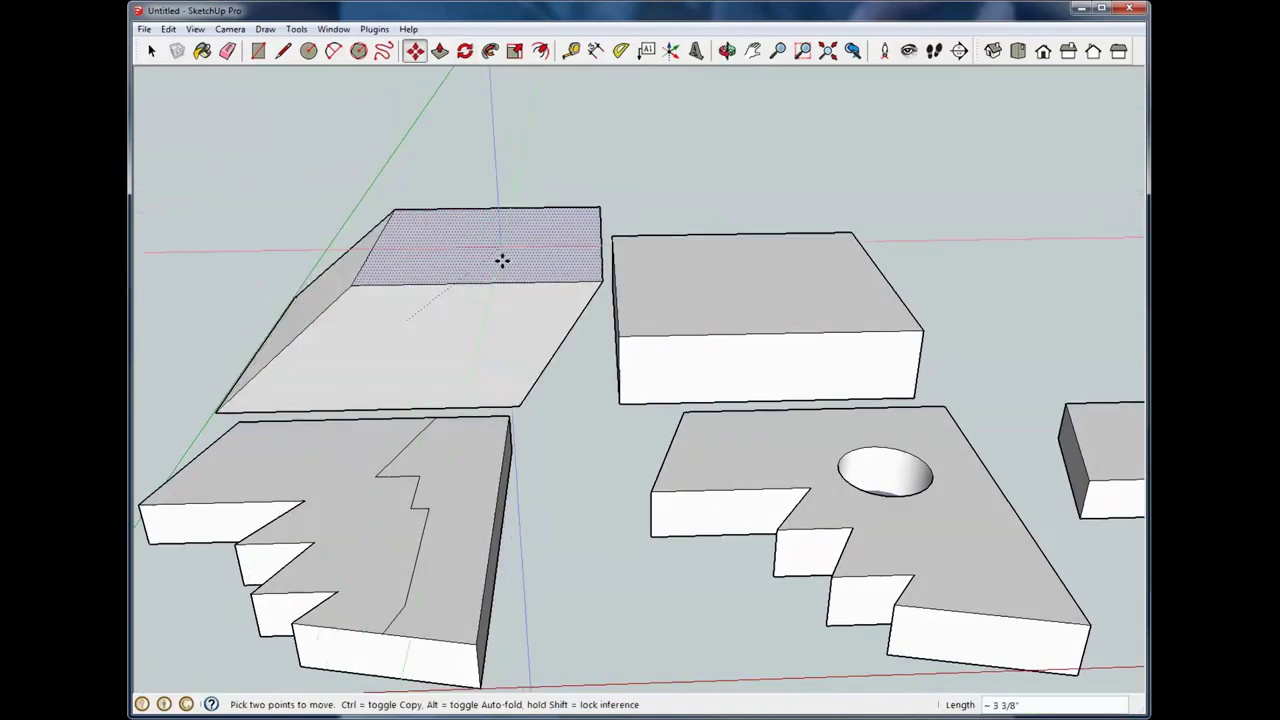
pyautogui.press('Escape')
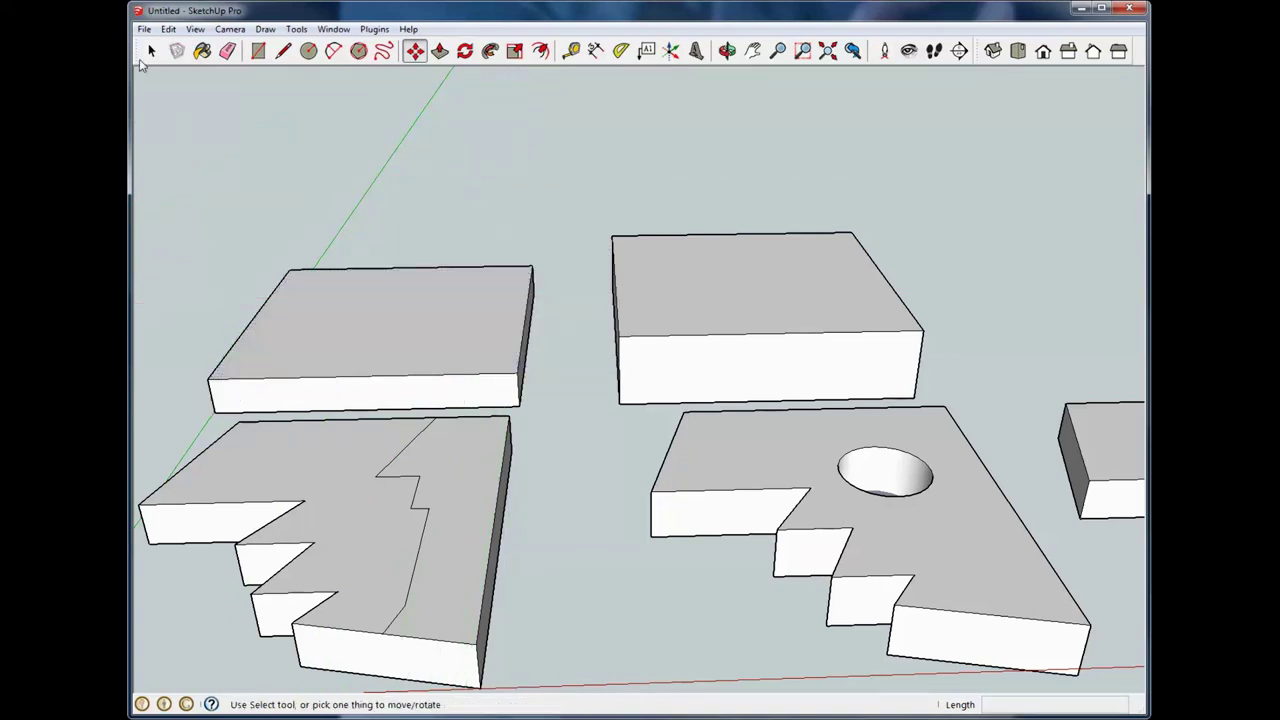
# Move the exploded slab's front vertical edge, nearest the thicker slab, outward about 7/8" along the red axis
pyautogui.click(151, 51)
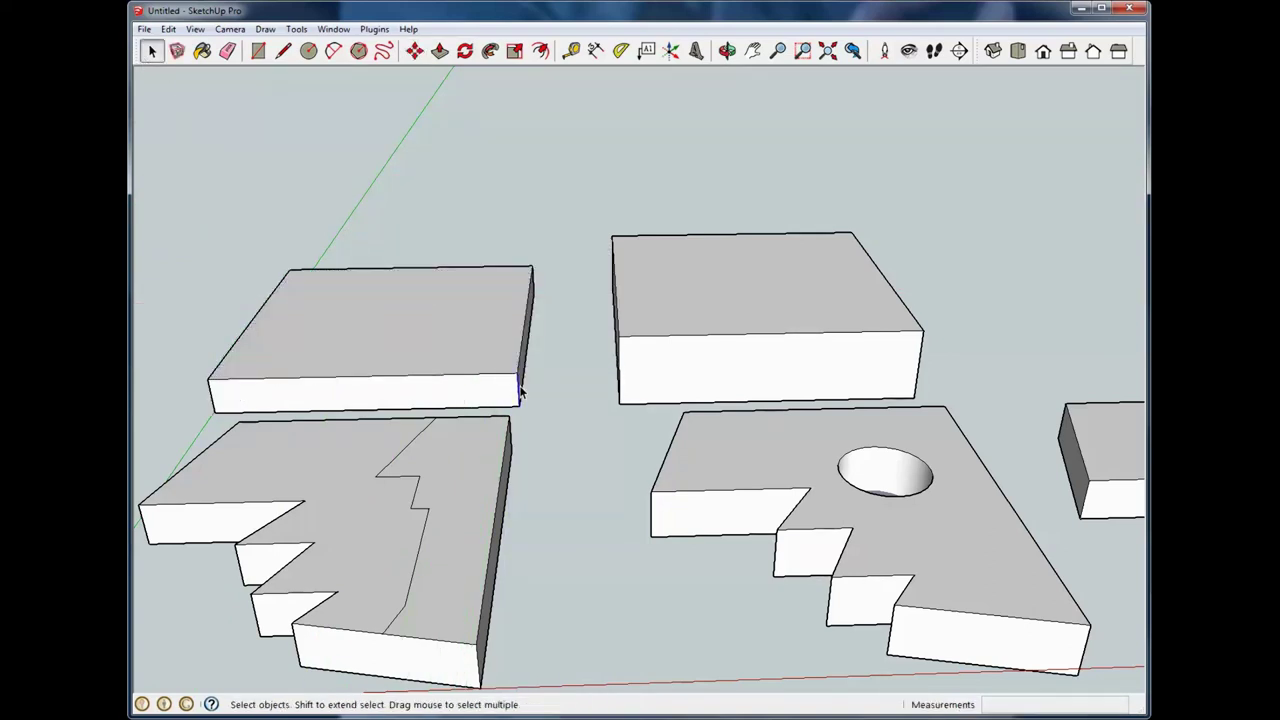
pyautogui.press('m')
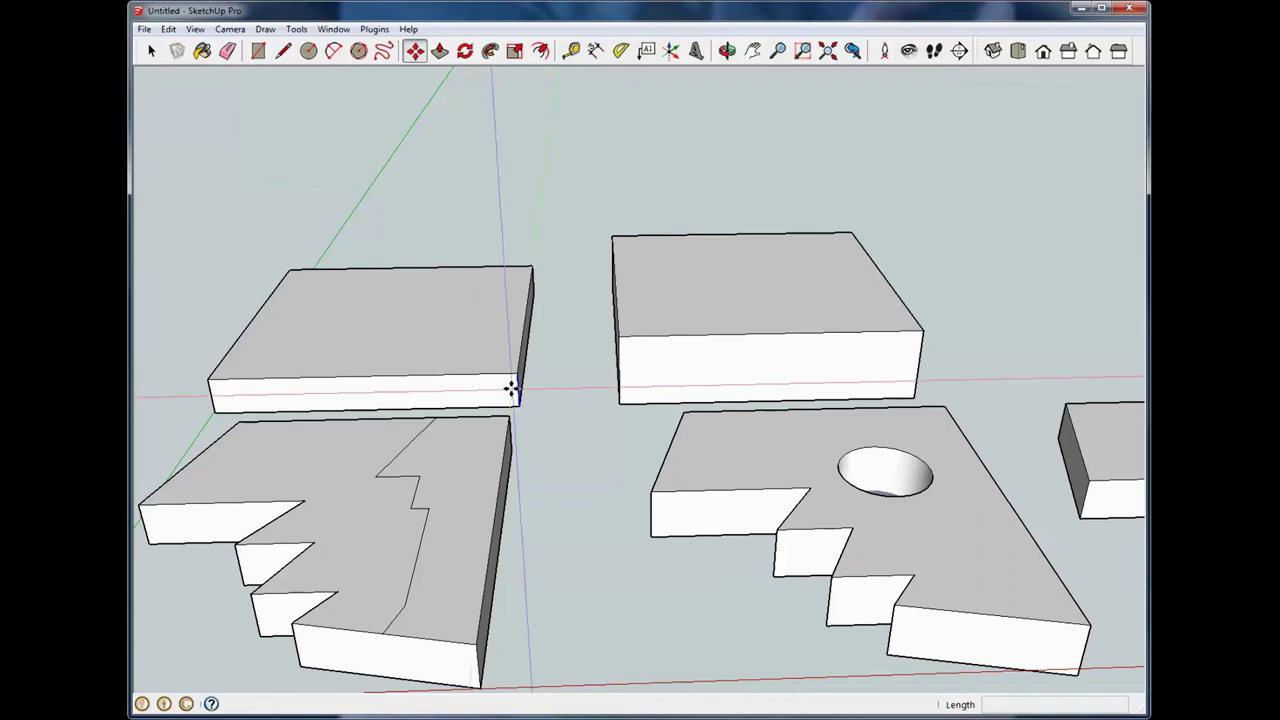
pyautogui.click(523, 386)
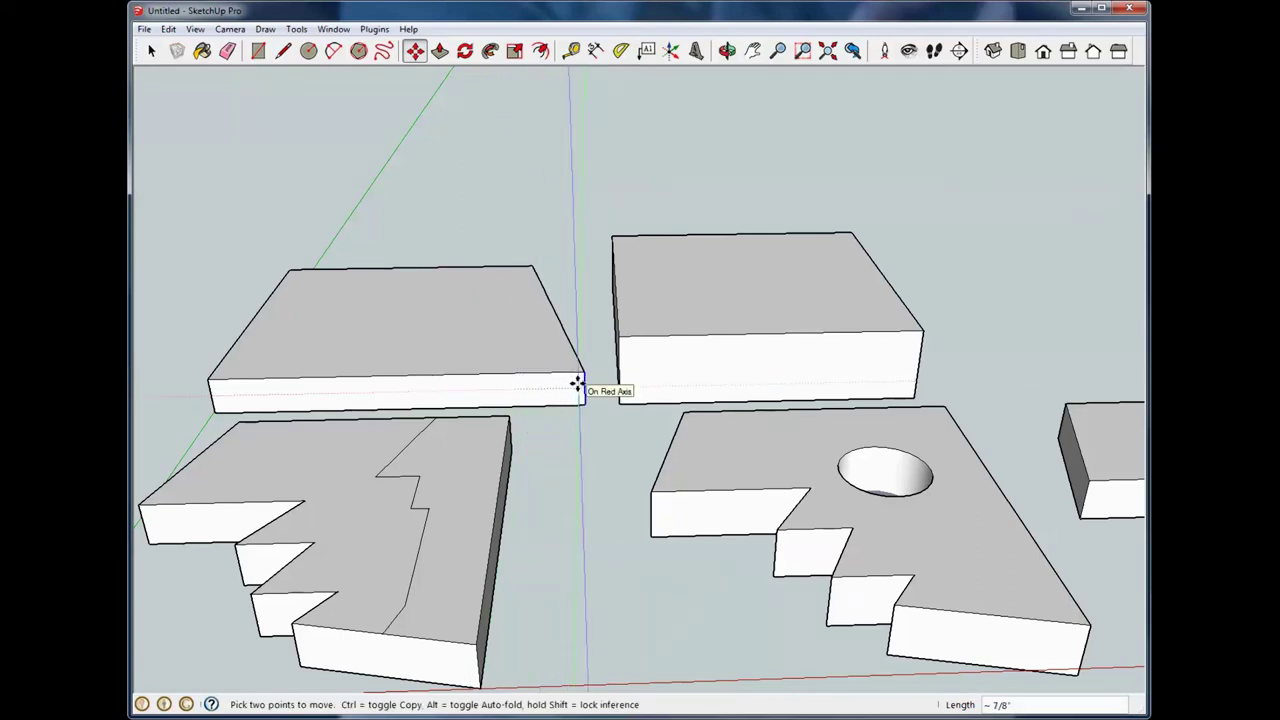
pyautogui.click(577, 383)
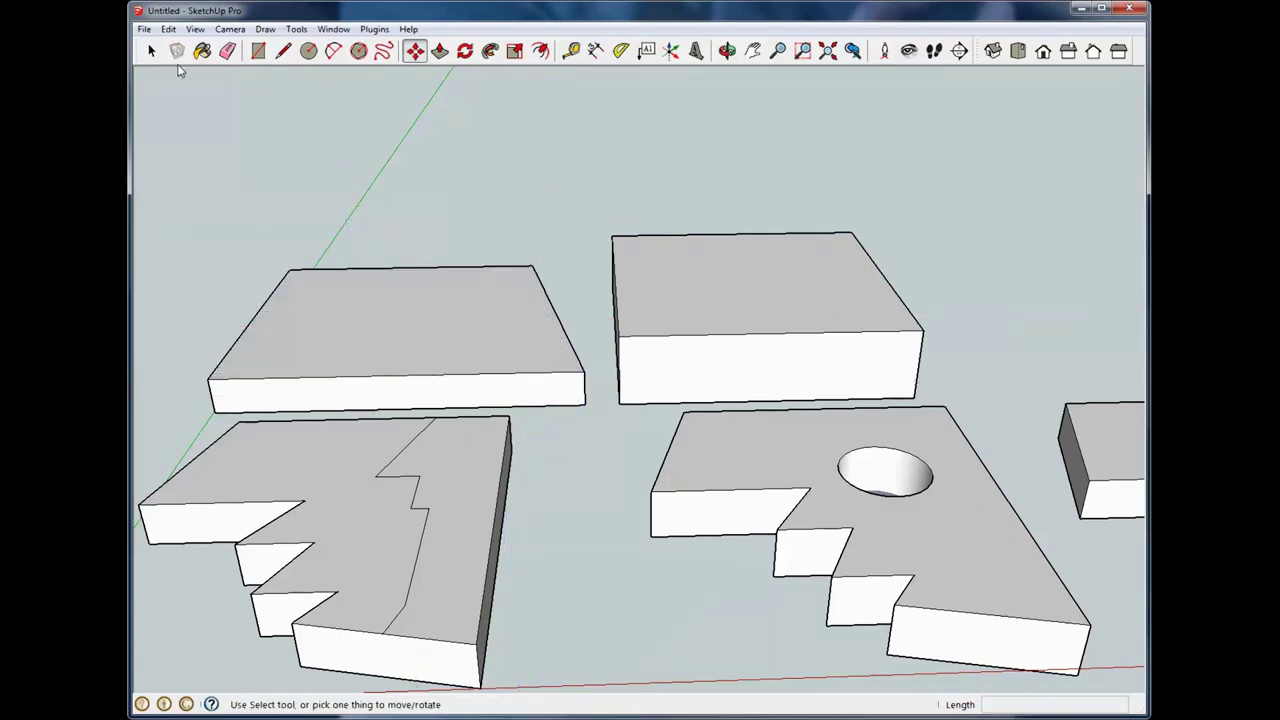
# Delete the moved vertical edge of the exploded slab together with its two adjoining side faces
pyautogui.click(151, 52)
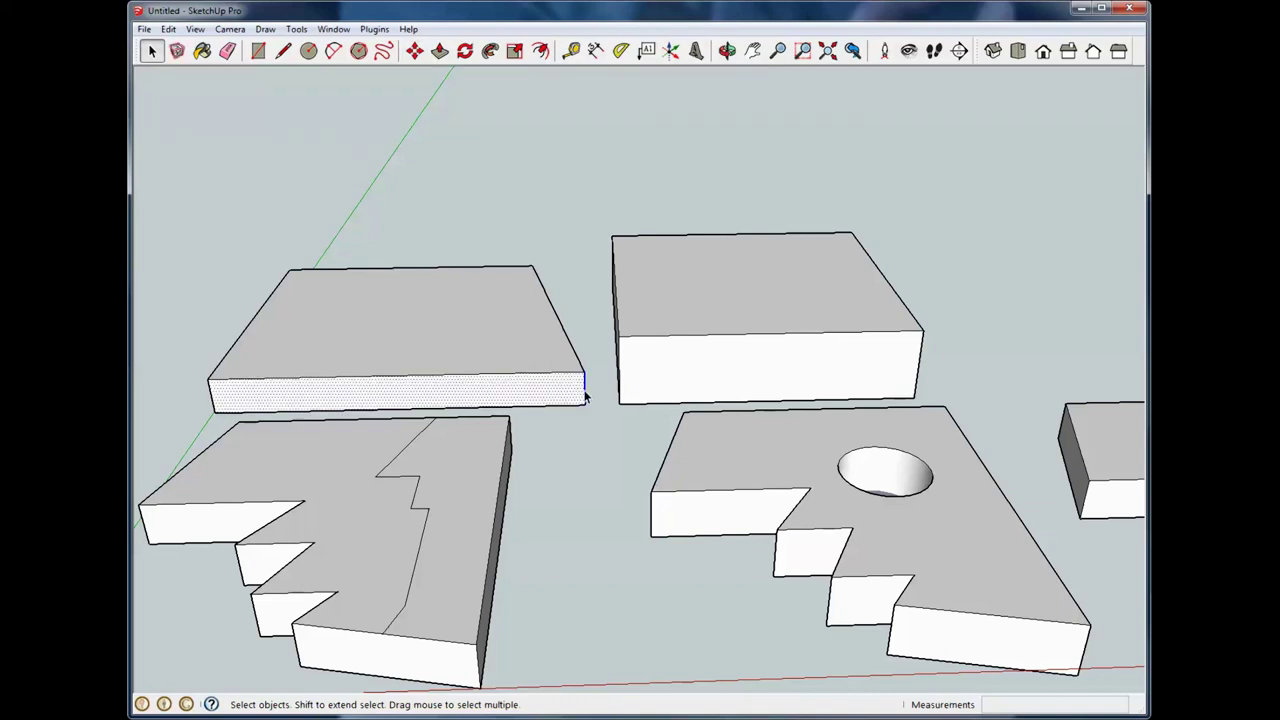
pyautogui.click(585, 397)
pyautogui.click(588, 401)
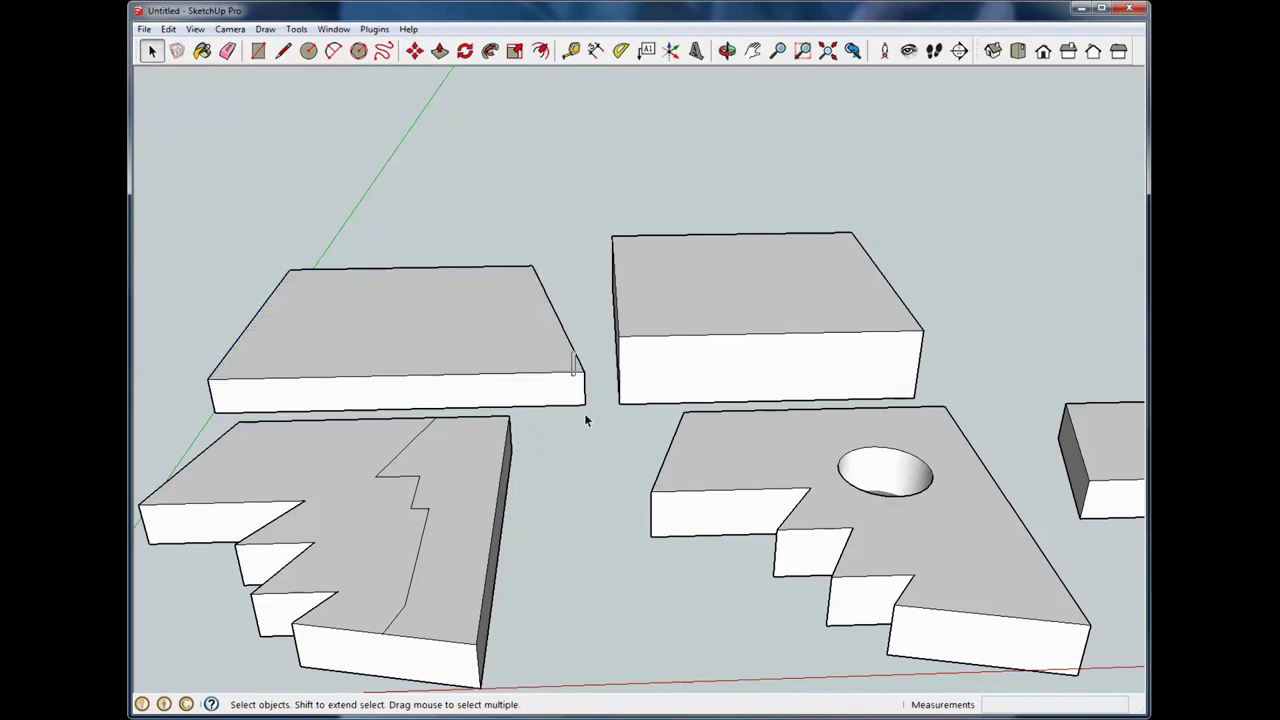
pyautogui.click(585, 412)
pyautogui.click(584, 397)
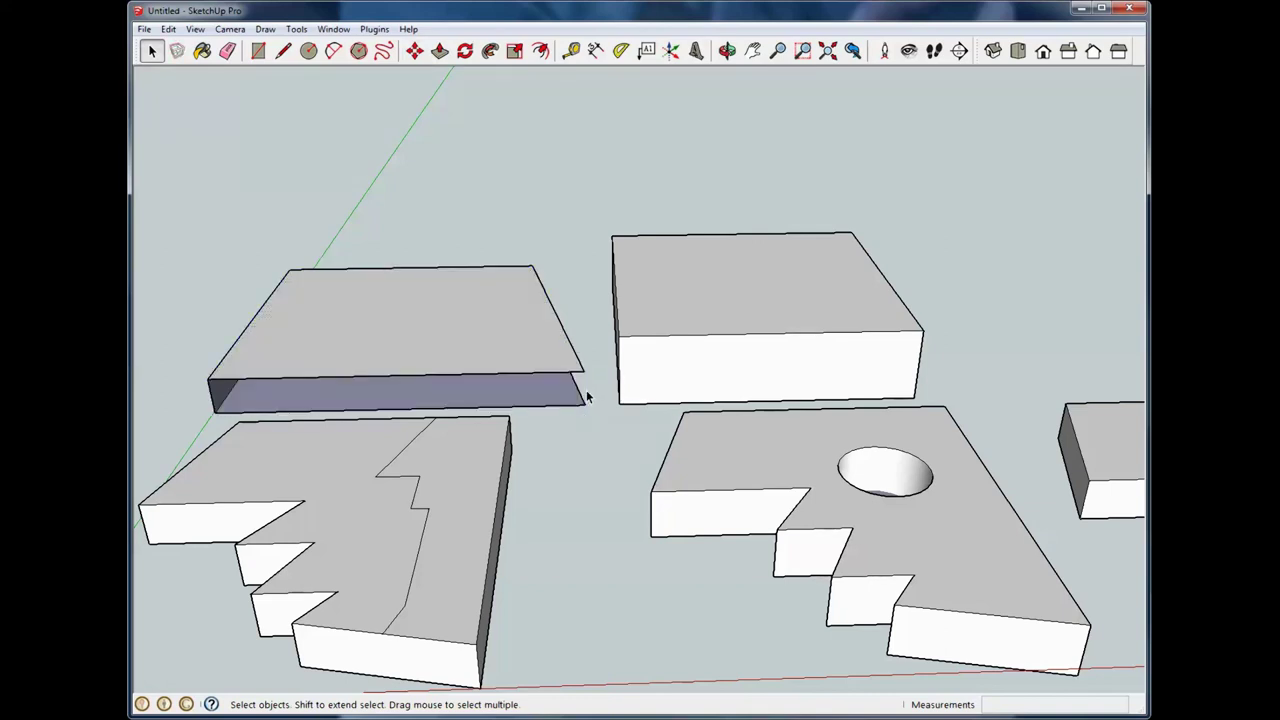
# Delete the exploded slab's top, back and bottom faces one by one, and erase all of its remaining geometry
pyautogui.moveTo(586, 394); pyautogui.dragTo(493, 345, button='middle')
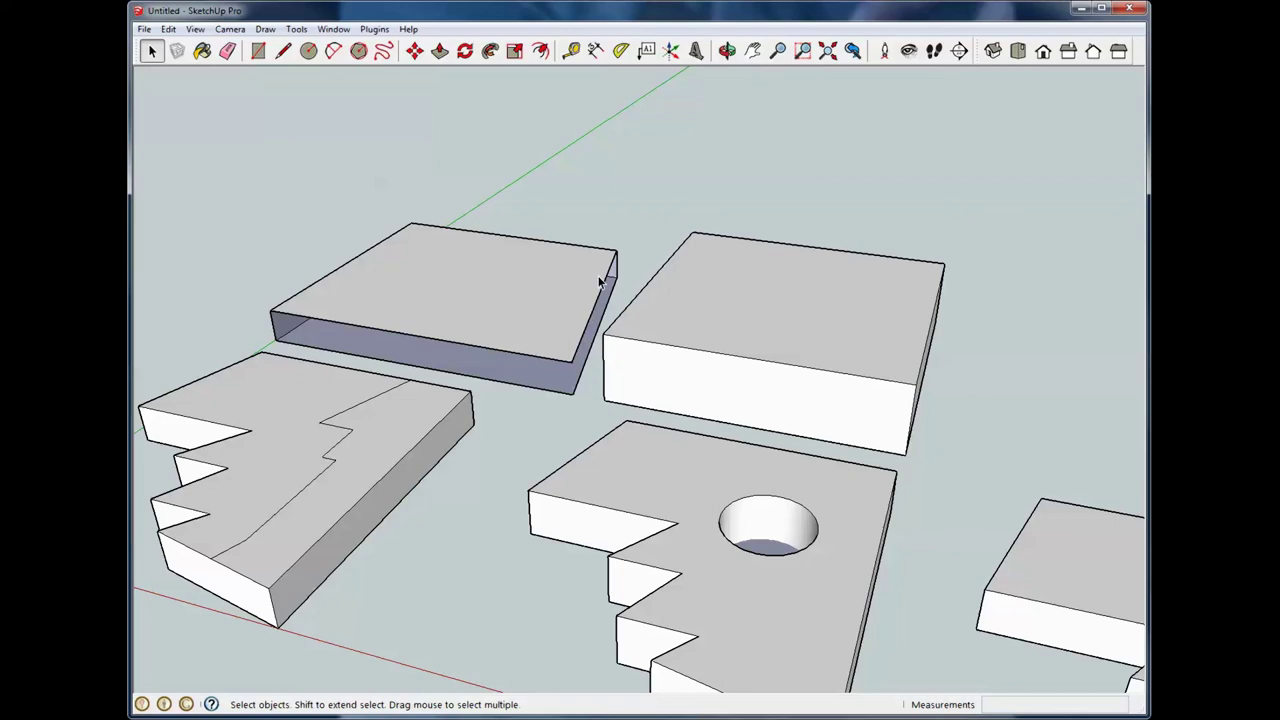
pyautogui.moveTo(600, 283); pyautogui.dragTo(516, 398, button='middle')
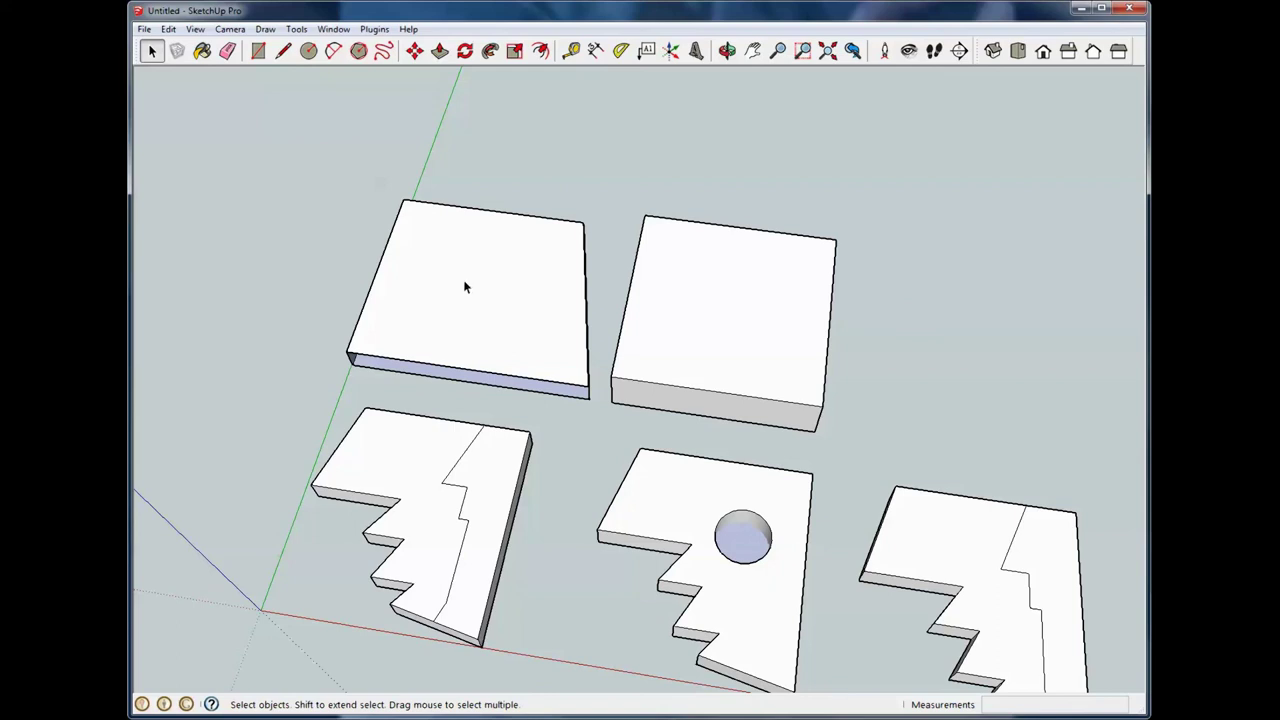
pyautogui.scroll(-1, 332, 146)
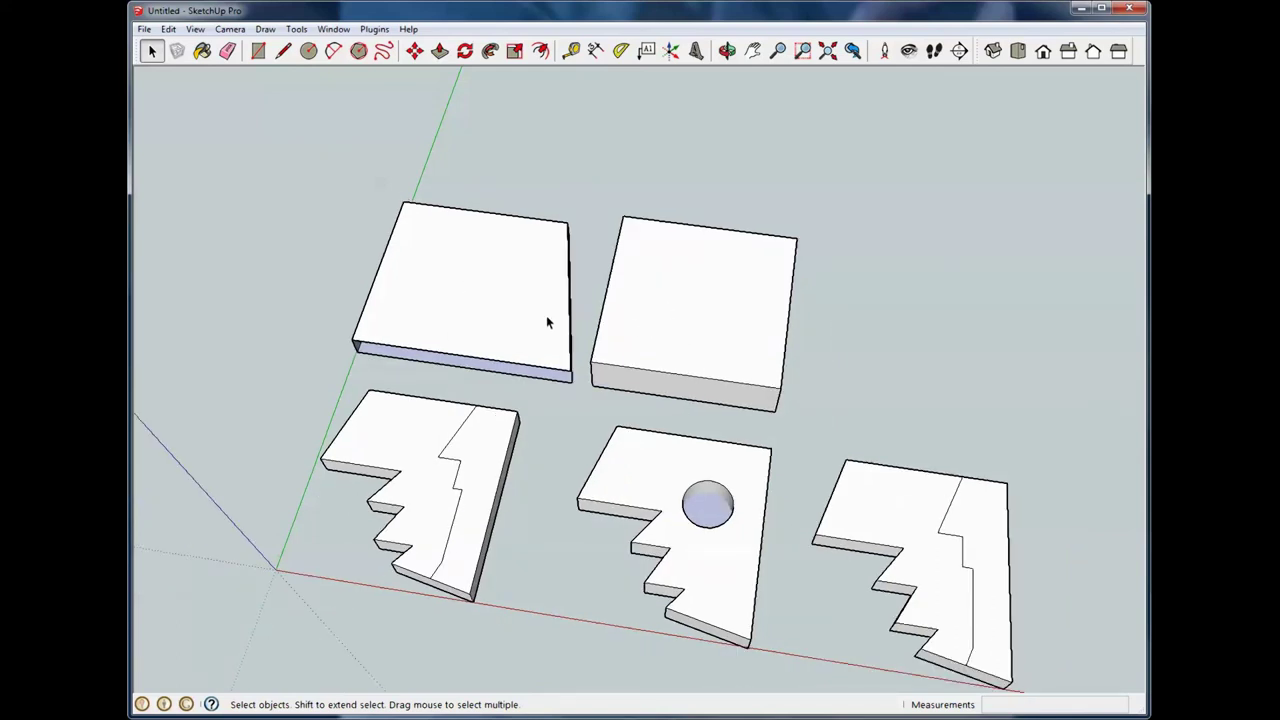
pyautogui.scroll(-2, 545, 340)
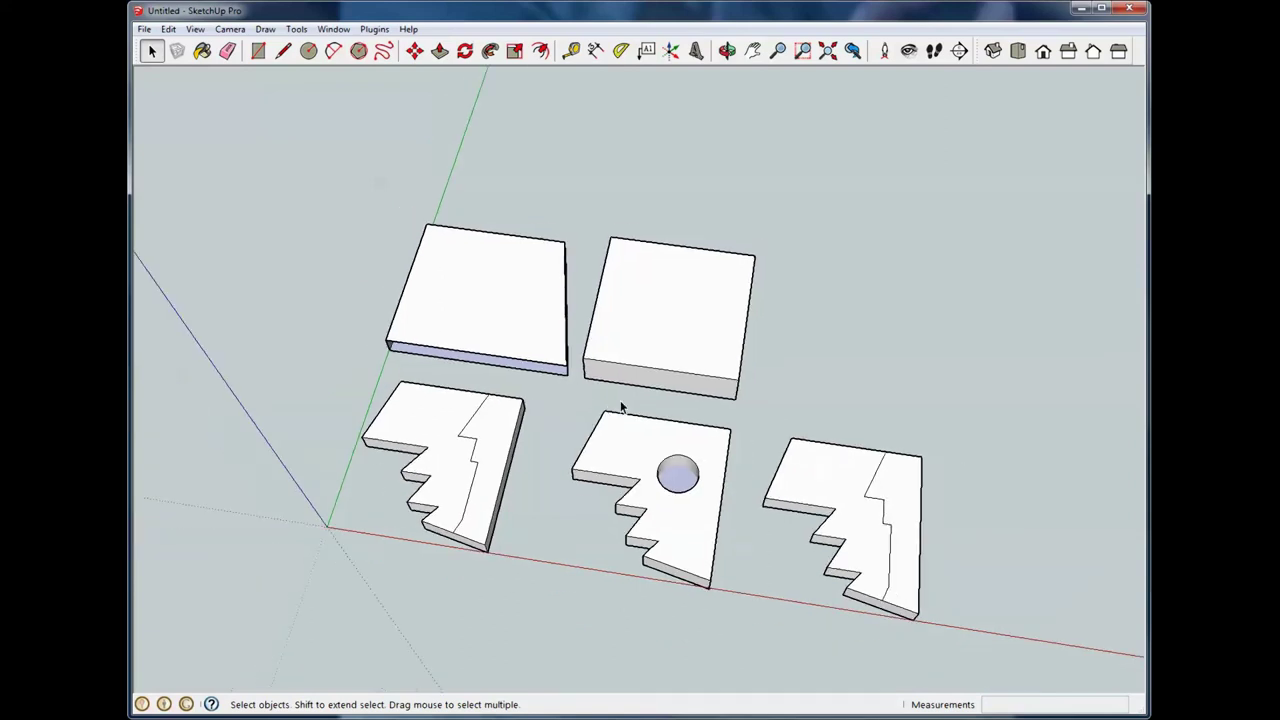
pyautogui.moveTo(522, 311); pyautogui.dragTo(411, 218, button='middle')
pyautogui.click(445, 305)
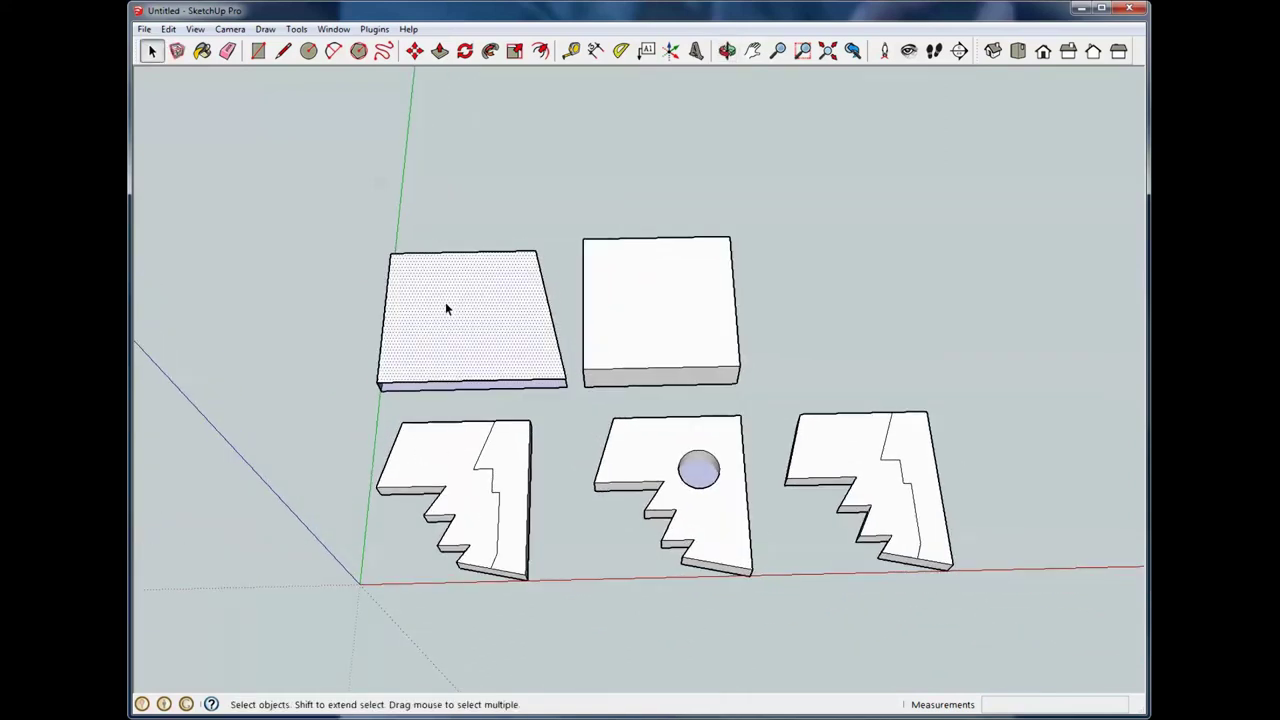
pyautogui.press('Delete')
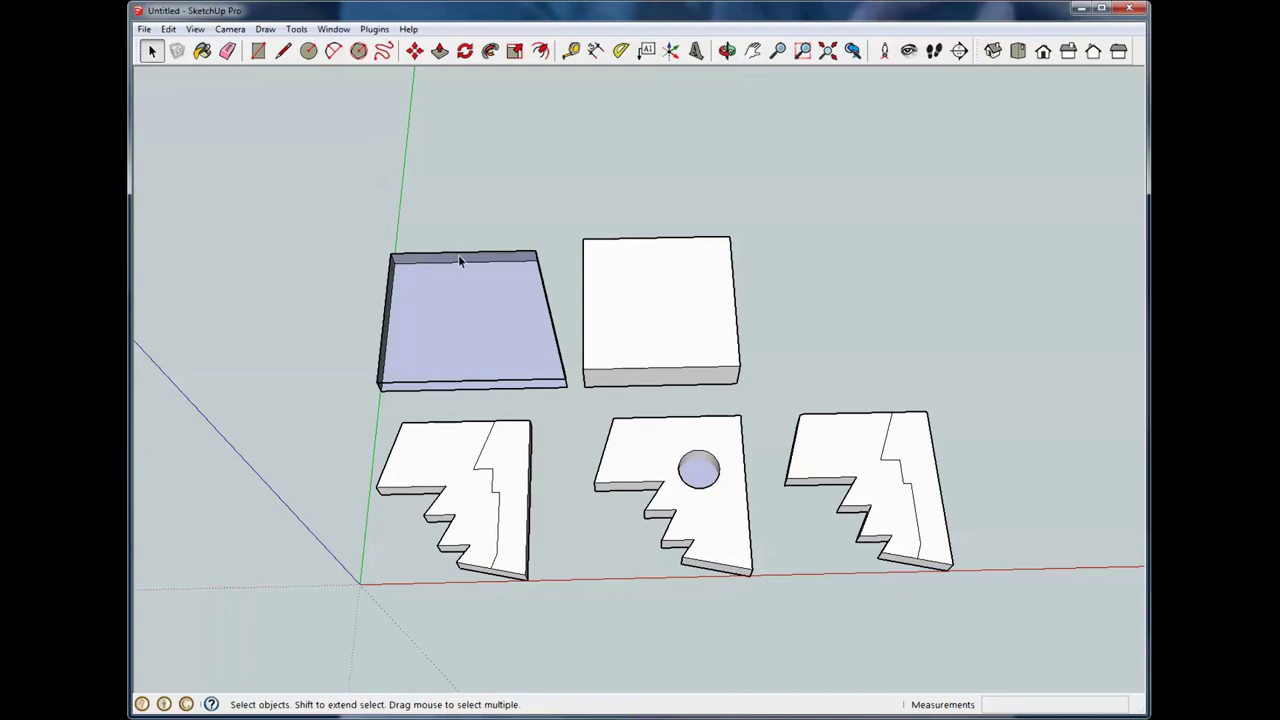
pyautogui.click(458, 257)
pyautogui.press('Delete')
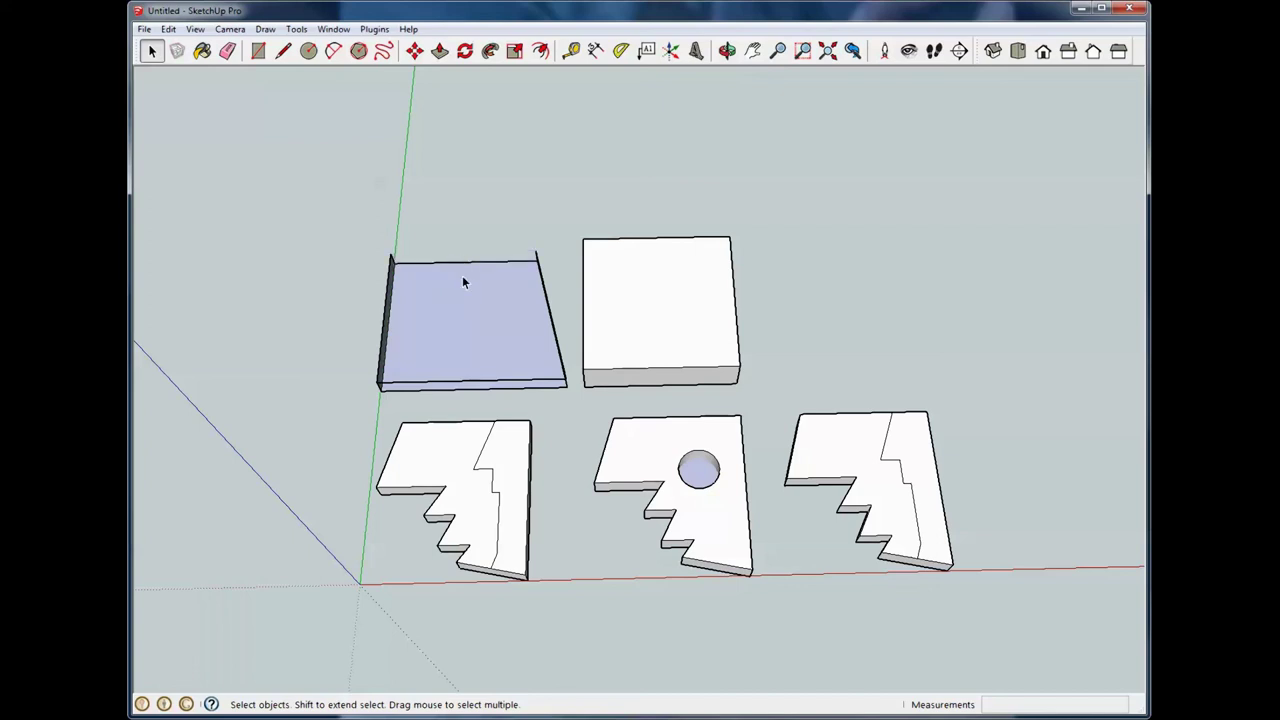
pyautogui.click(462, 277)
pyautogui.press('Delete')
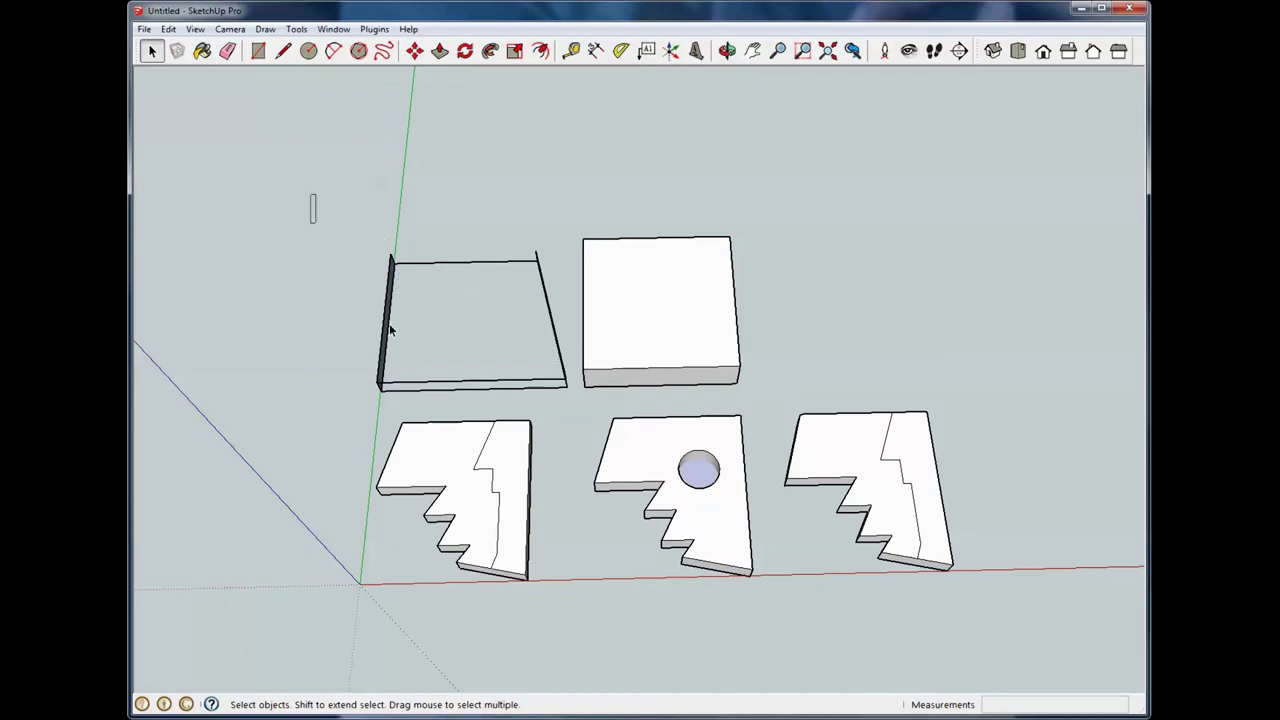
pyautogui.moveTo(310, 192); pyautogui.dragTo(576, 410)
pyautogui.press('Delete')
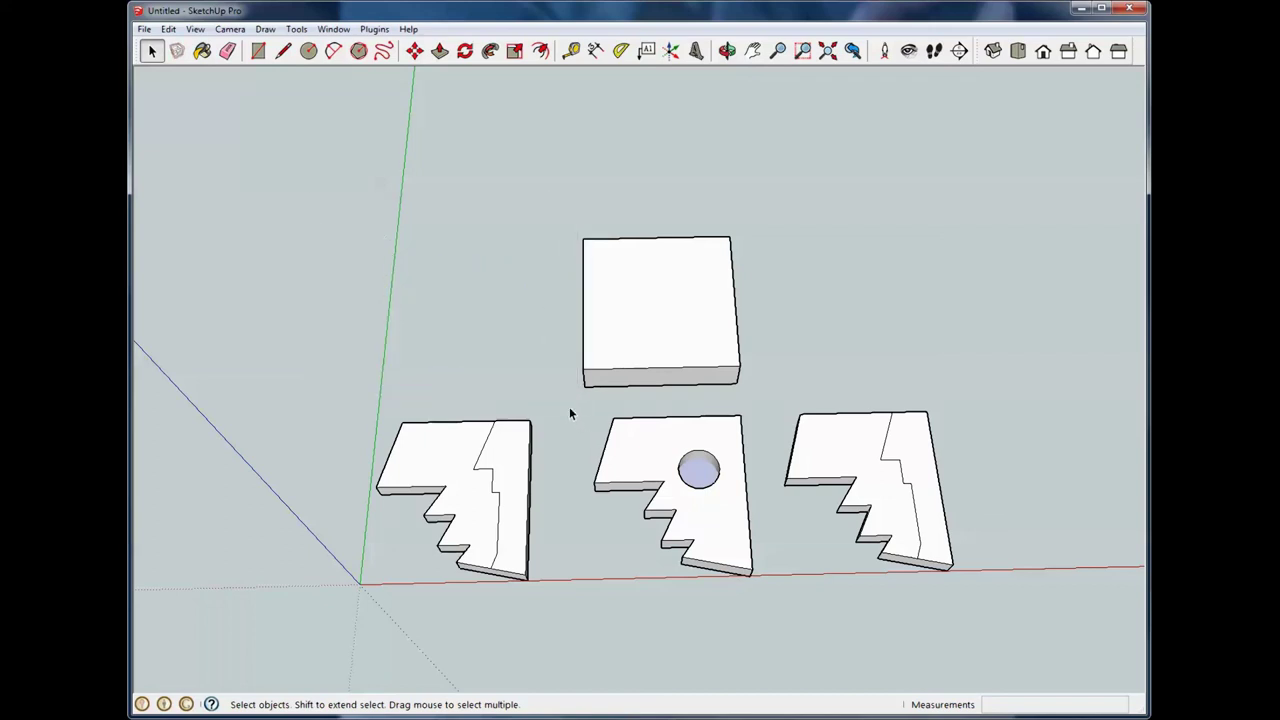
# Start the Paint Bucket tool and reposition the Materials window so it sits clear of the slabs
pyautogui.click(201, 52)
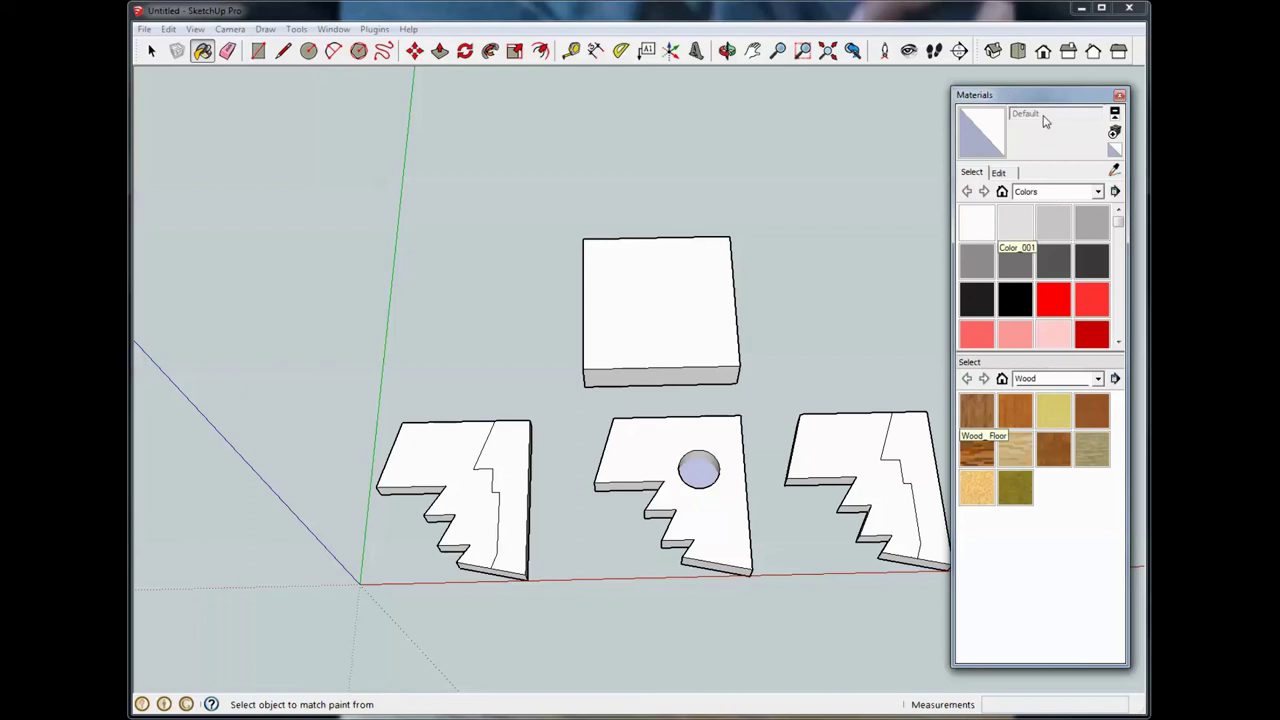
pyautogui.moveTo(1046, 101); pyautogui.dragTo(1056, 91)
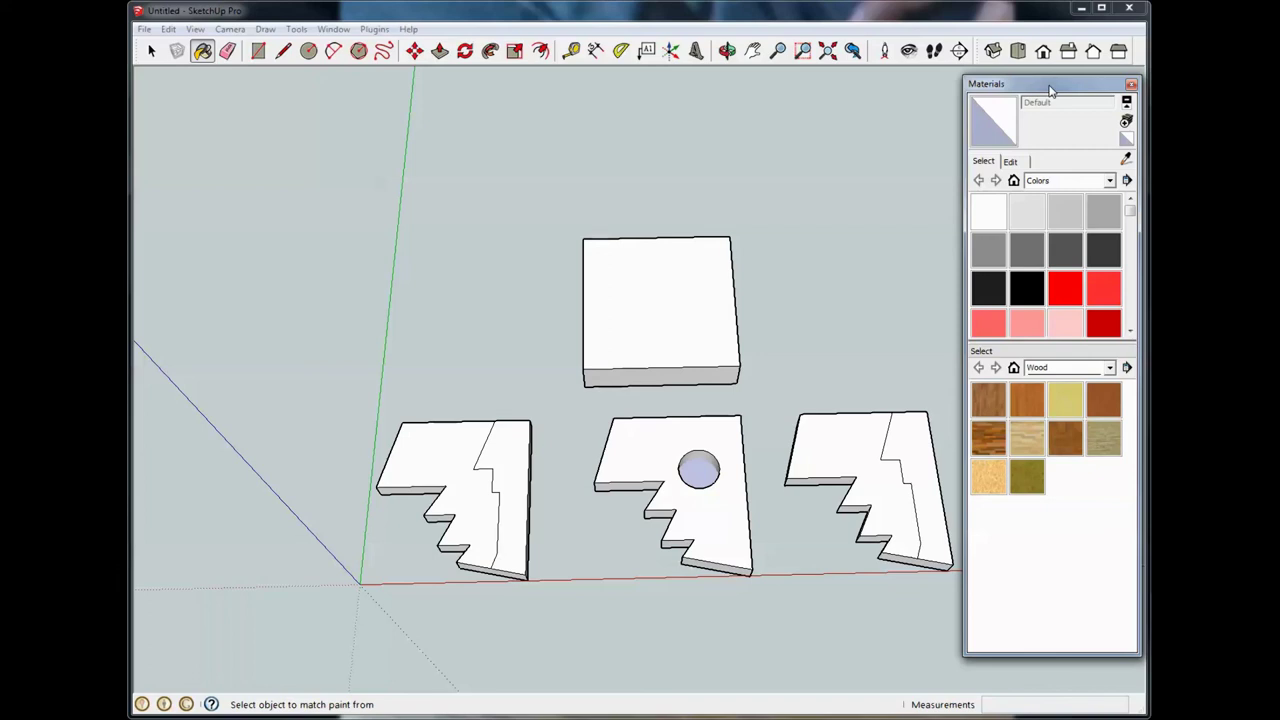
pyautogui.click(1050, 86)
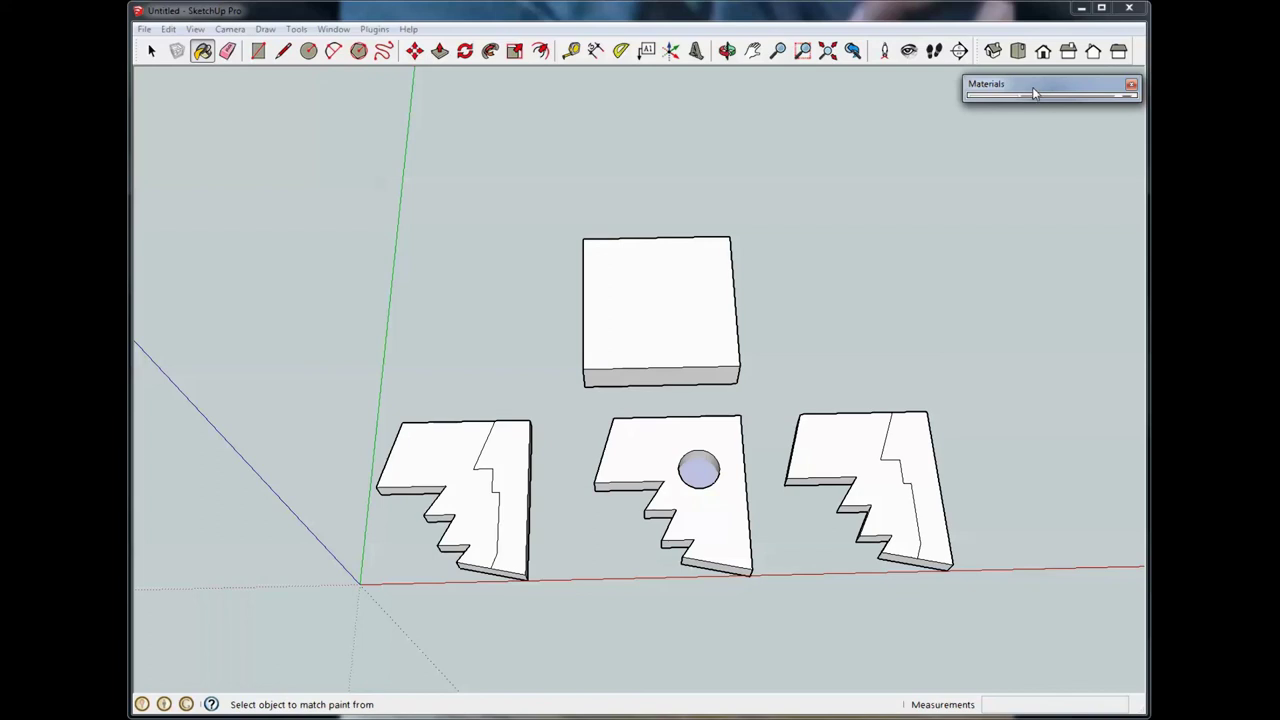
pyautogui.click(1112, 87)
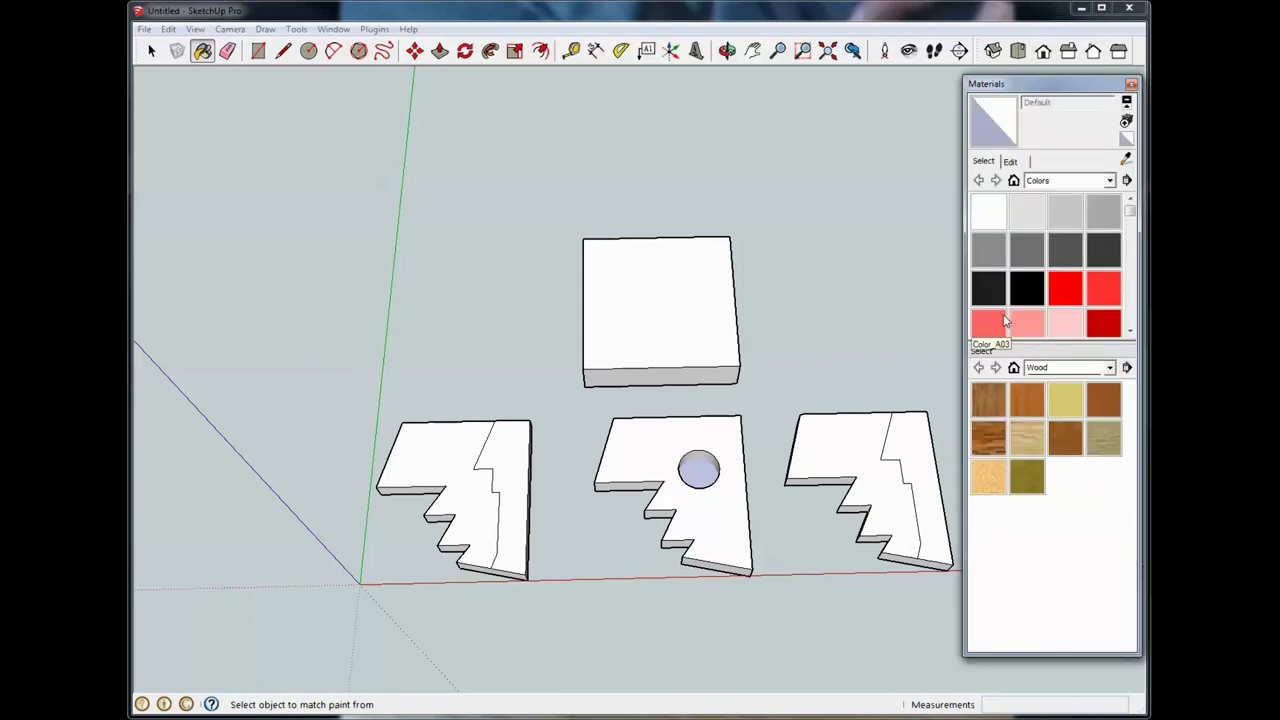
# Paint the thick slab, the notched slab with the hole and the notched slab nearest the origin with Metal_Corrogated_Shiny from the Metal library
pyautogui.click(1090, 369)
pyautogui.scroll(3, 1080, 400)
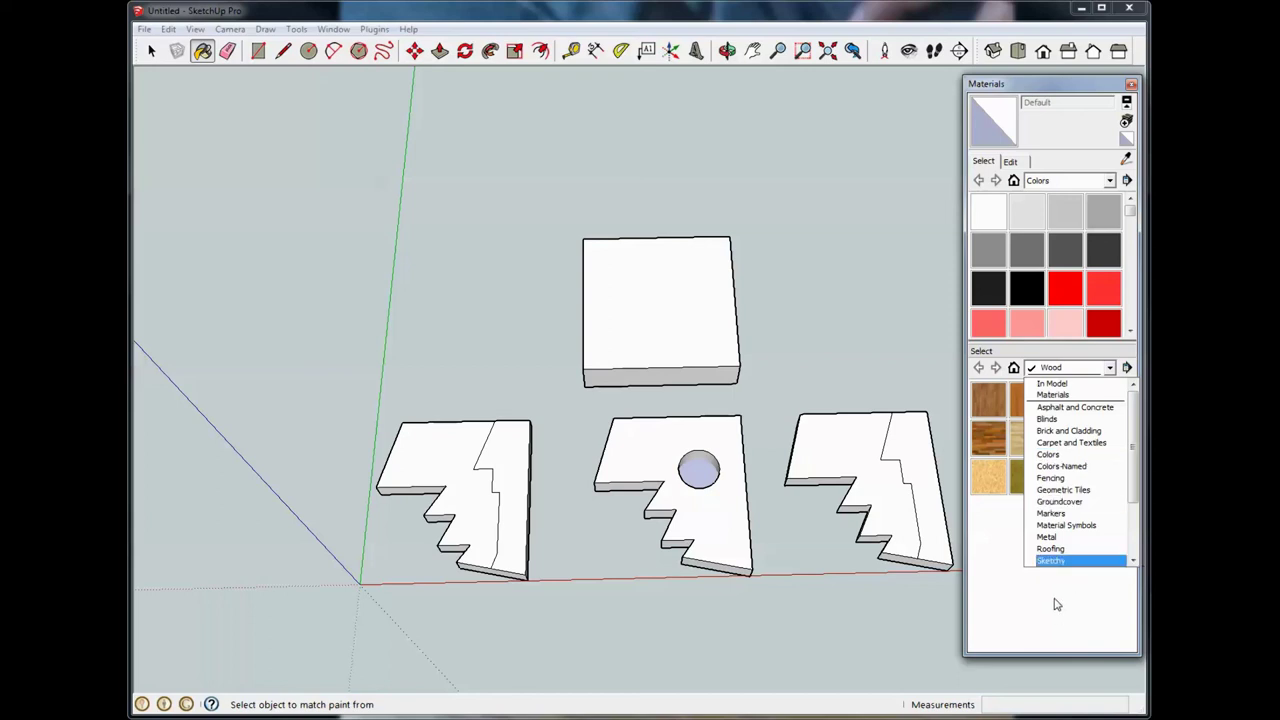
pyautogui.scroll(-3, 1050, 440)
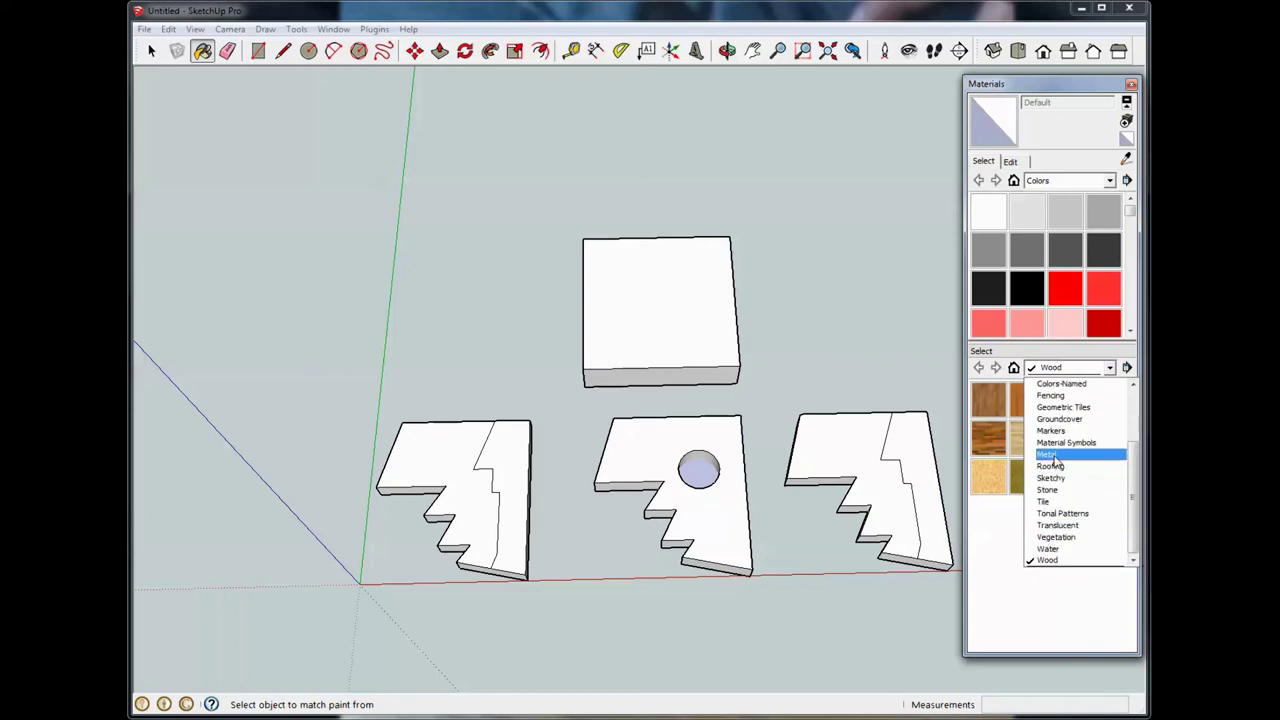
pyautogui.click(1046, 454)
pyautogui.click(1074, 400)
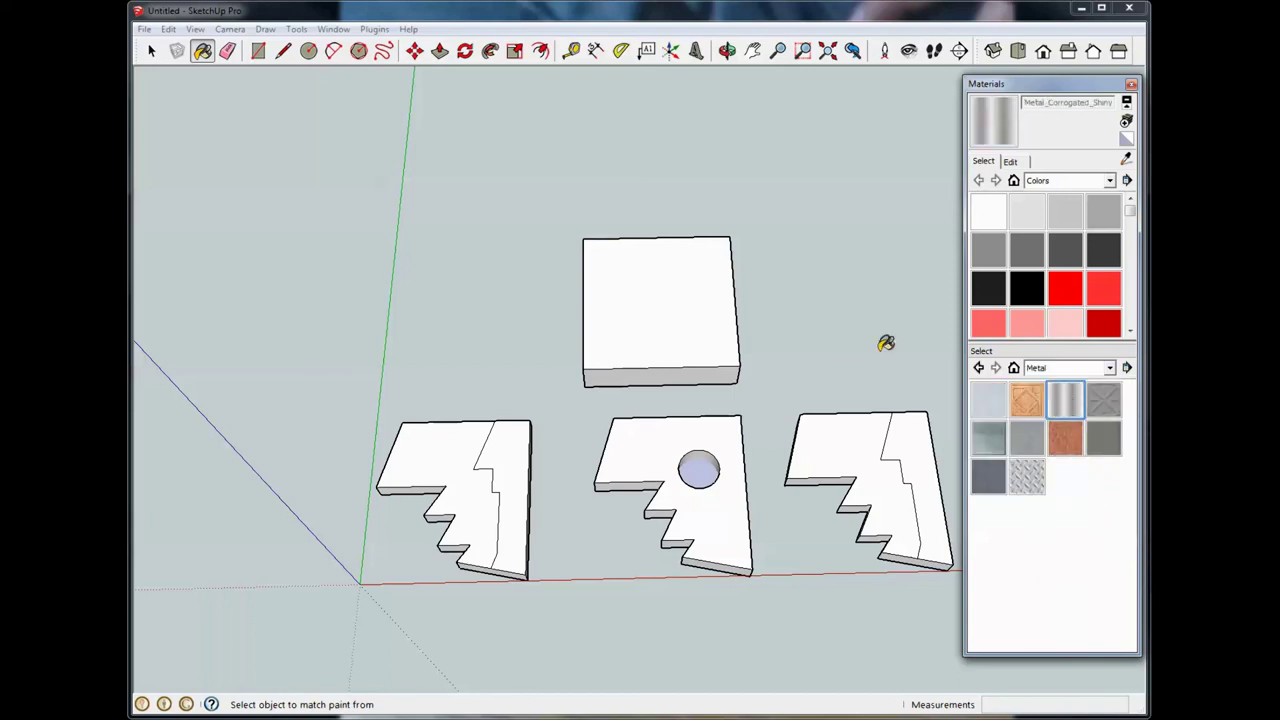
pyautogui.click(665, 296)
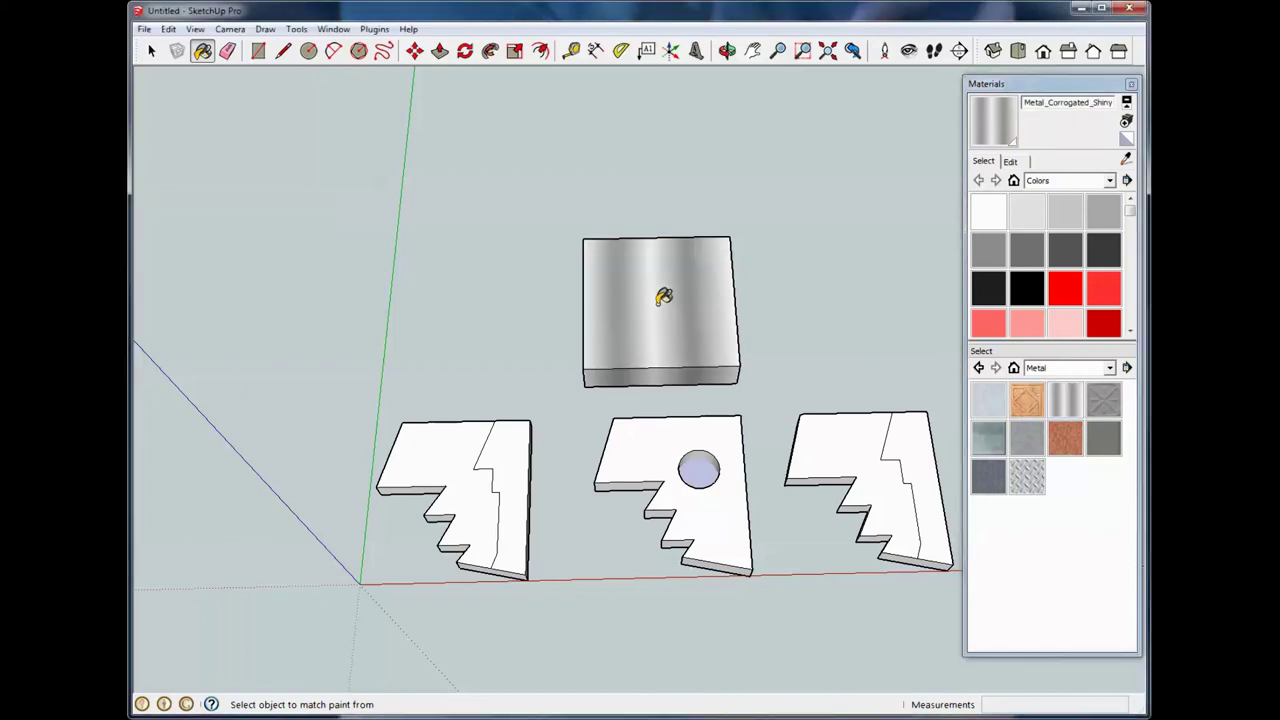
pyautogui.click(664, 438)
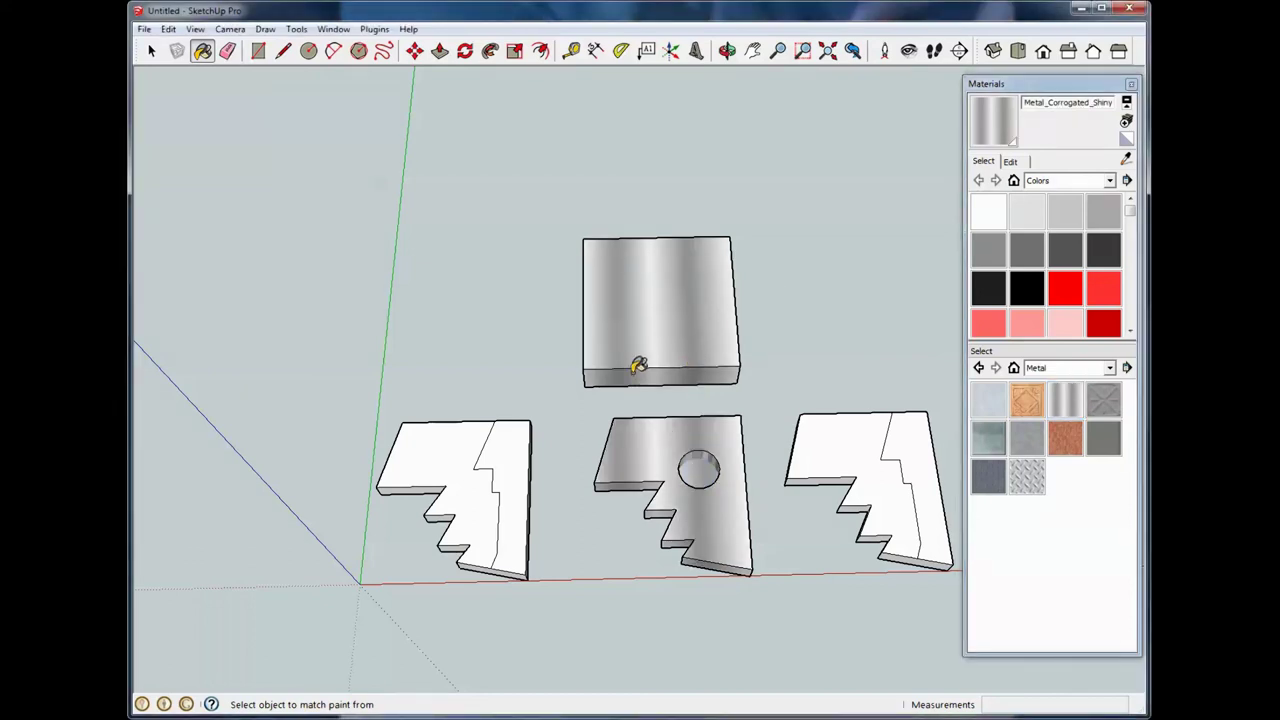
pyautogui.click(508, 451)
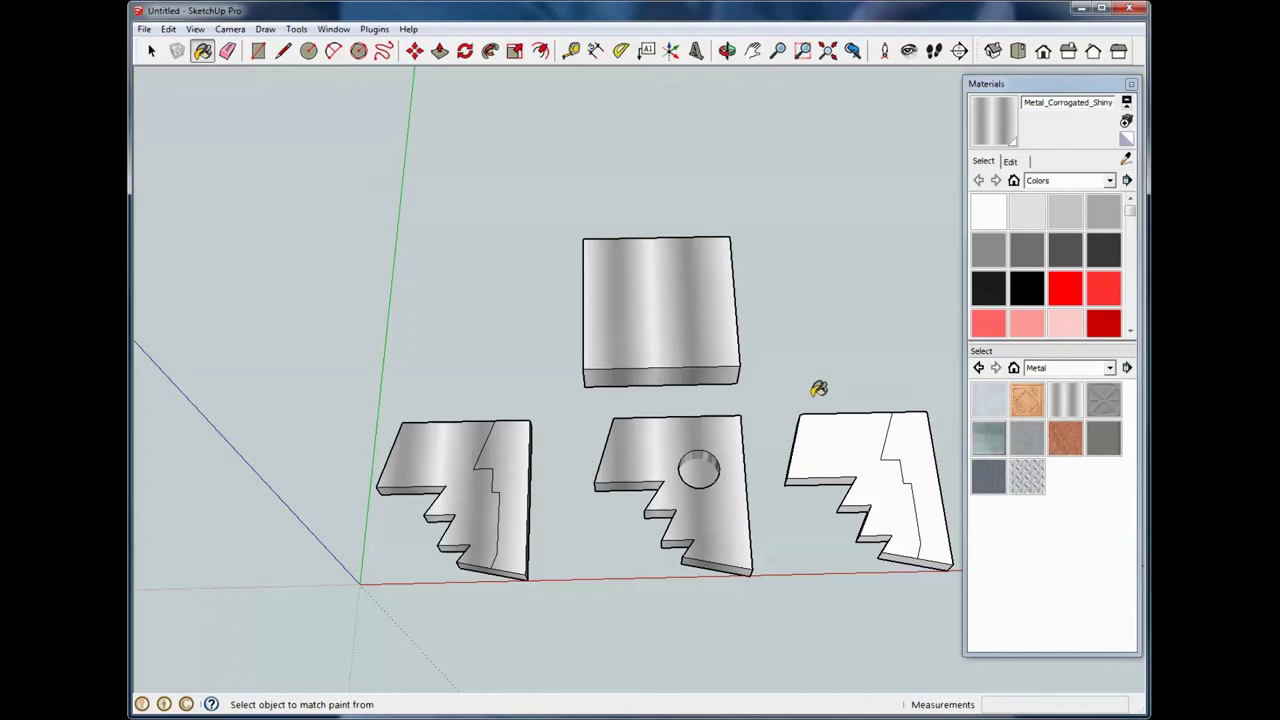
# Paint the notched slab farthest from the origin with Wood_Cherry_Original from the Wood library
pyautogui.click(1048, 369)
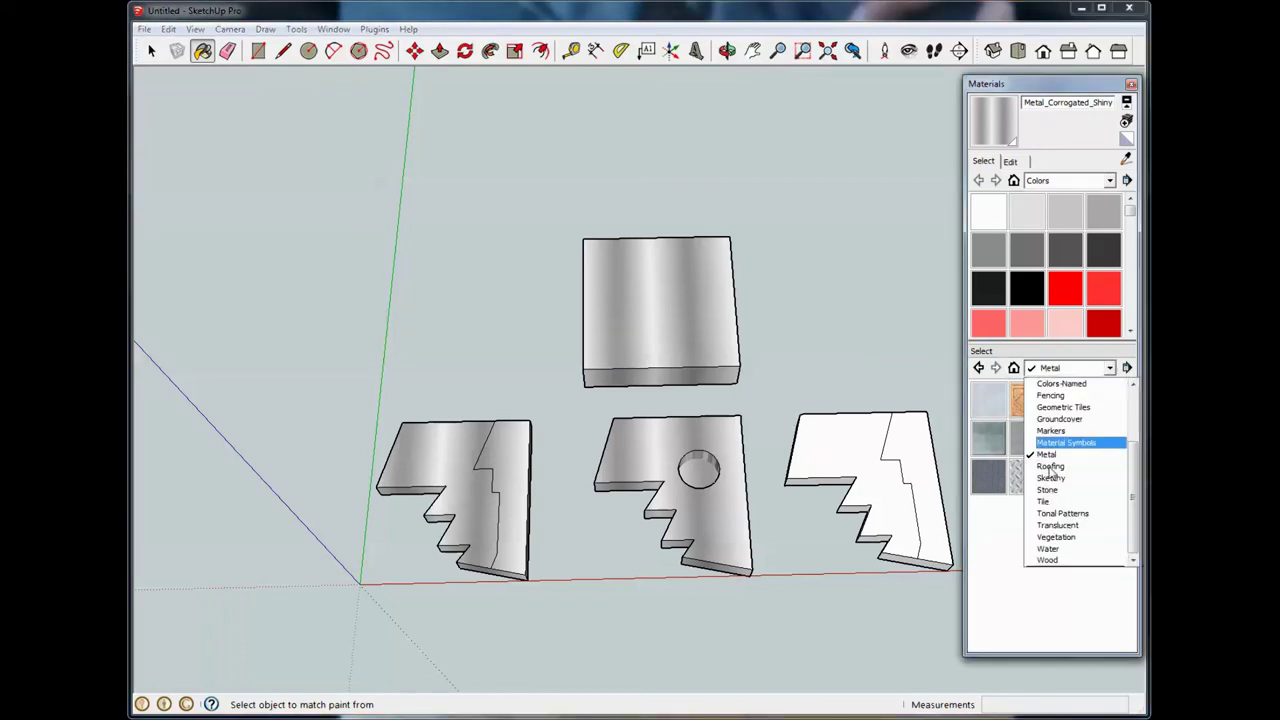
pyautogui.click(1047, 560)
pyautogui.click(1097, 405)
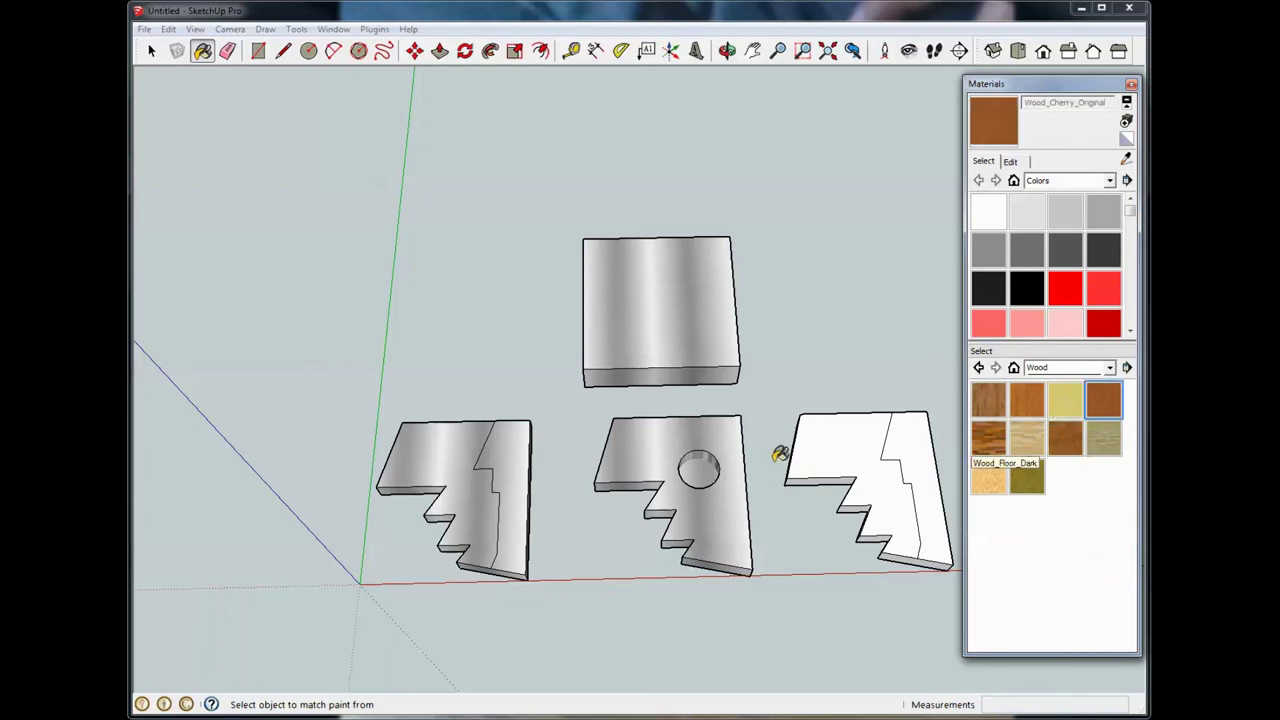
pyautogui.click(822, 437)
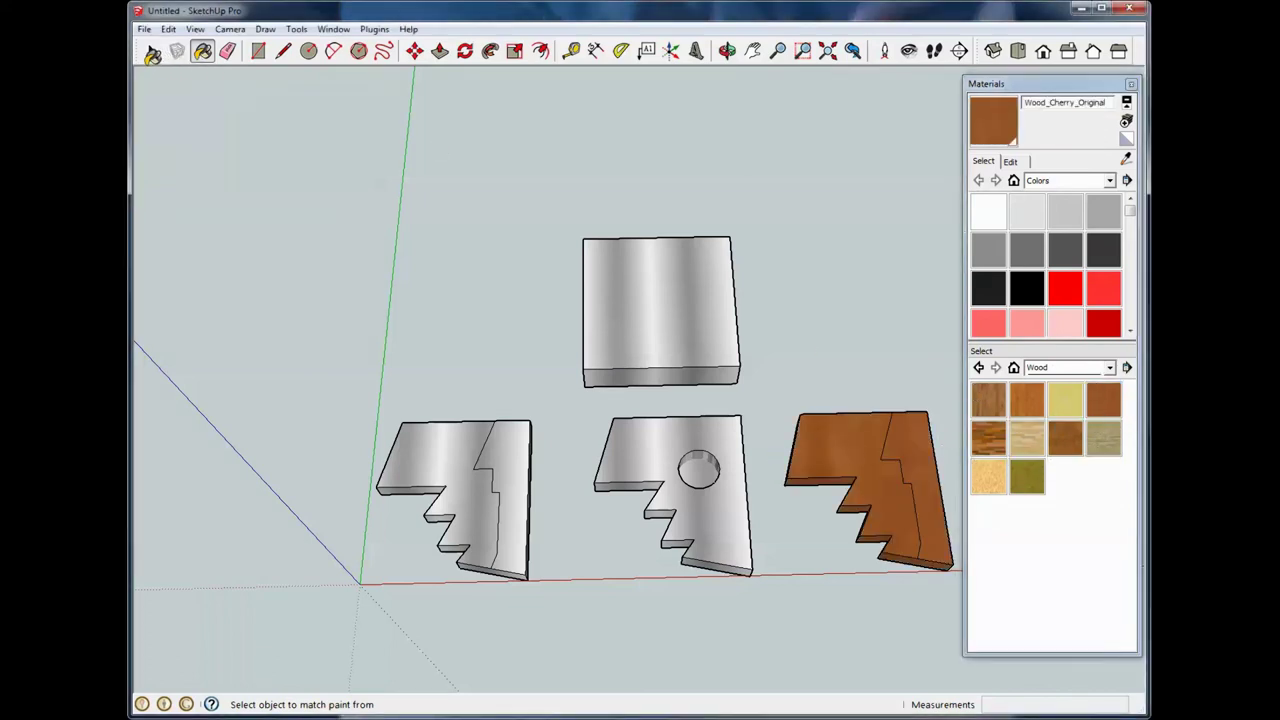
pyautogui.click(151, 50)
pyautogui.moveTo(675, 312); pyautogui.dragTo(608, 329, button='middle')
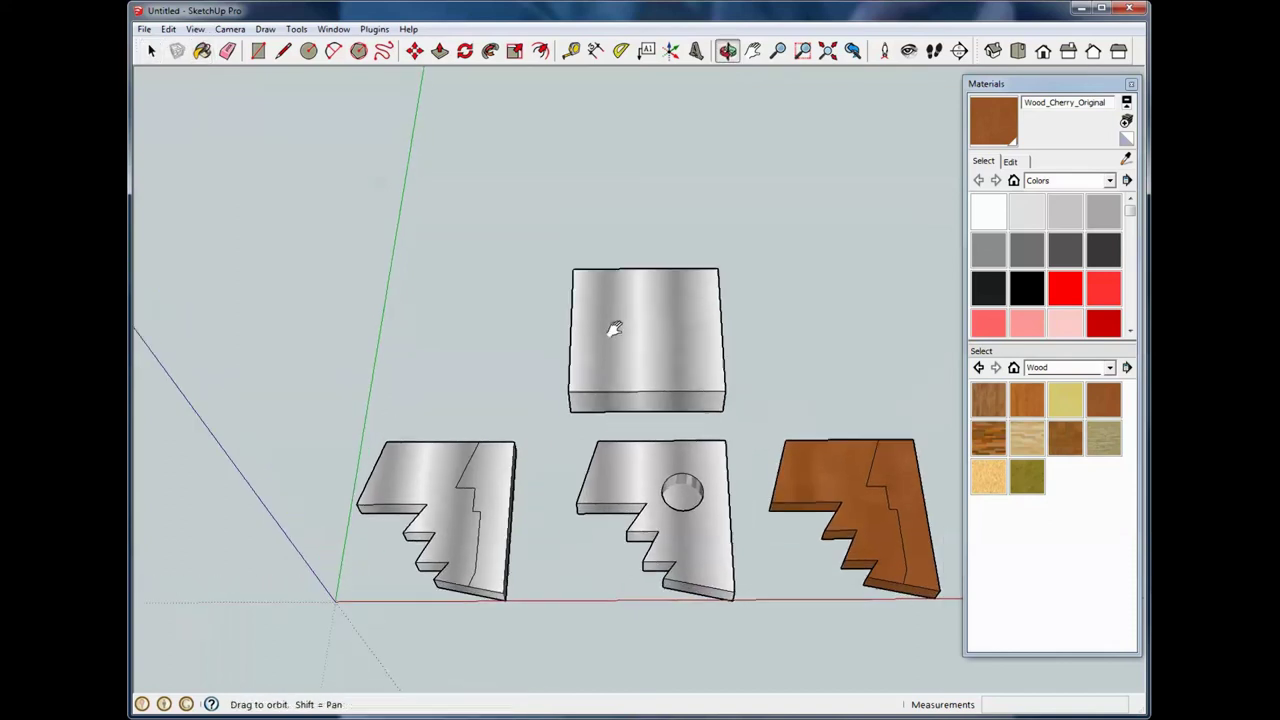
pyautogui.scroll(5, 598, 347)
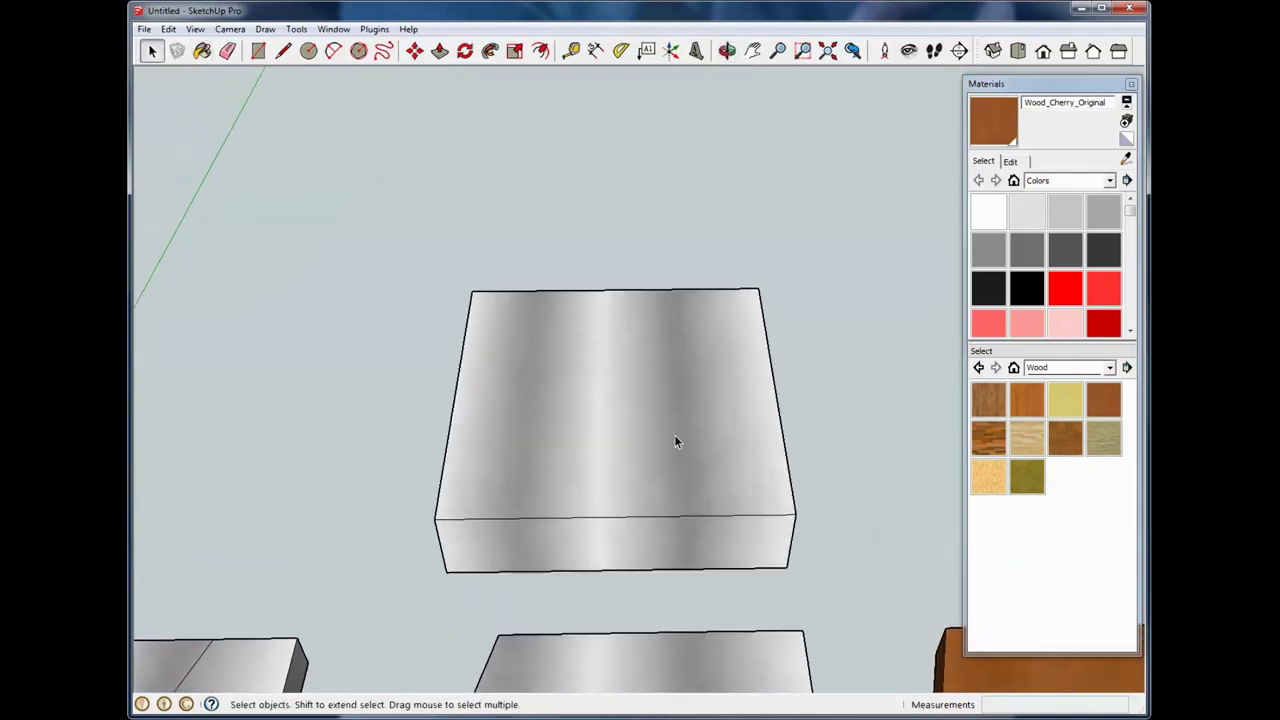
pyautogui.moveTo(674, 434); pyautogui.dragTo(617, 349, button='middle')
pyautogui.click(603, 426)
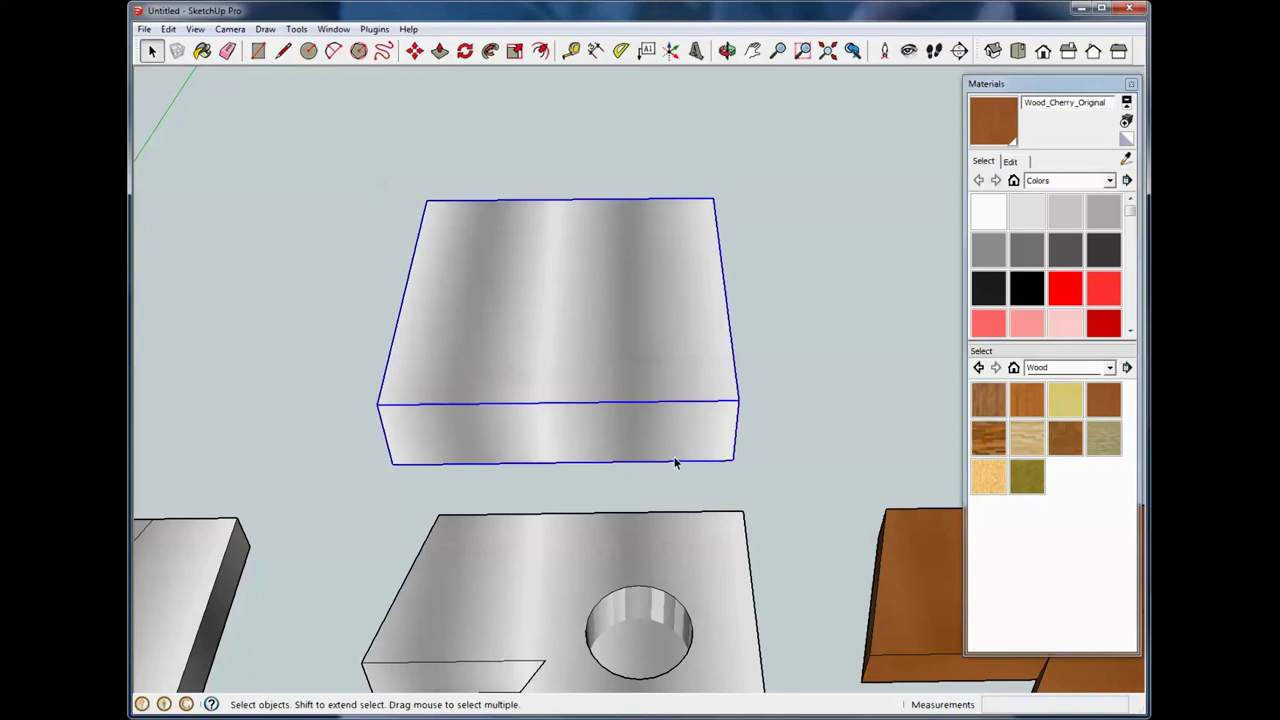
pyautogui.doubleClick(656, 432)
pyautogui.click(656, 432)
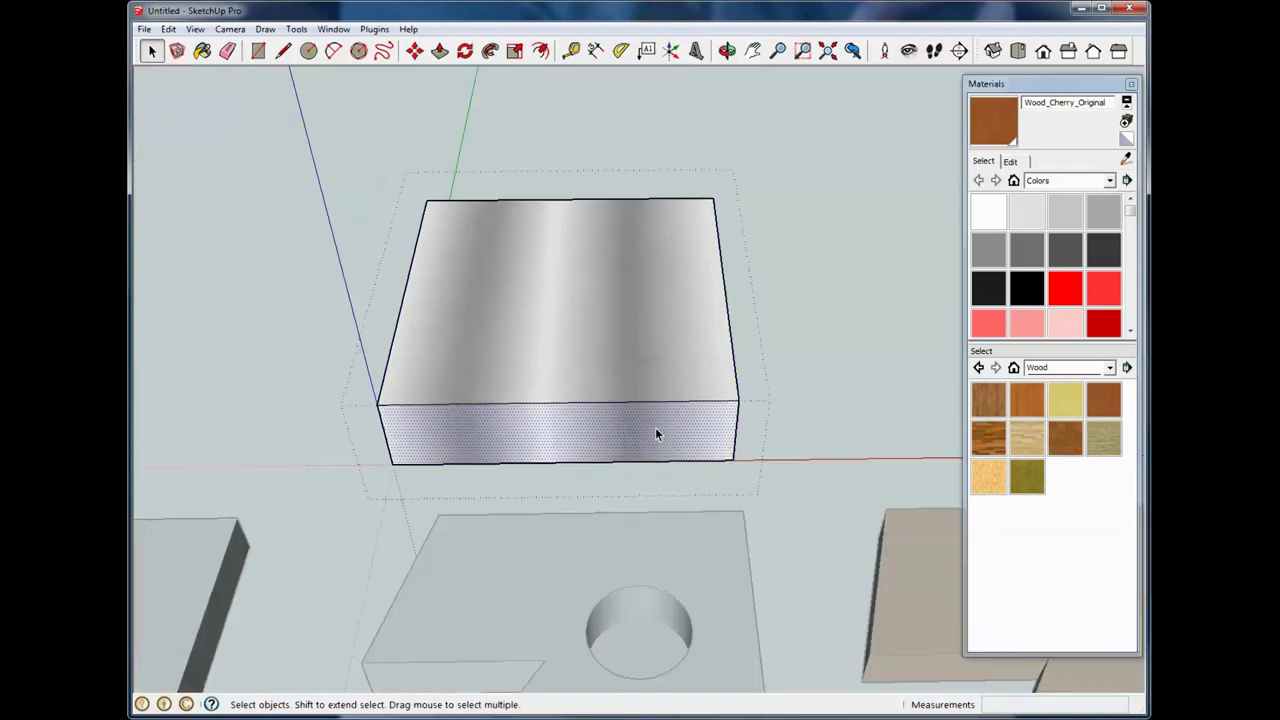
pyautogui.press('Escape')
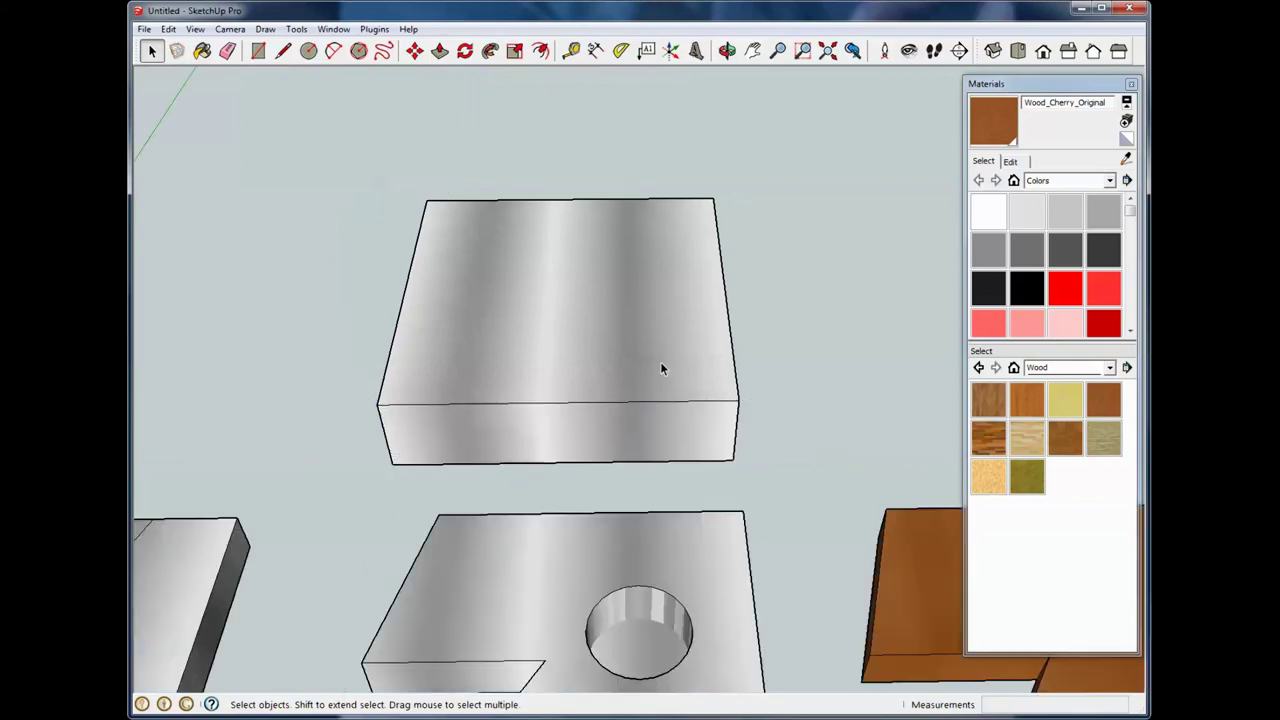
# Open the thick slab for editing and paint its front face with the near-black Color_008
pyautogui.doubleClick(656, 358)
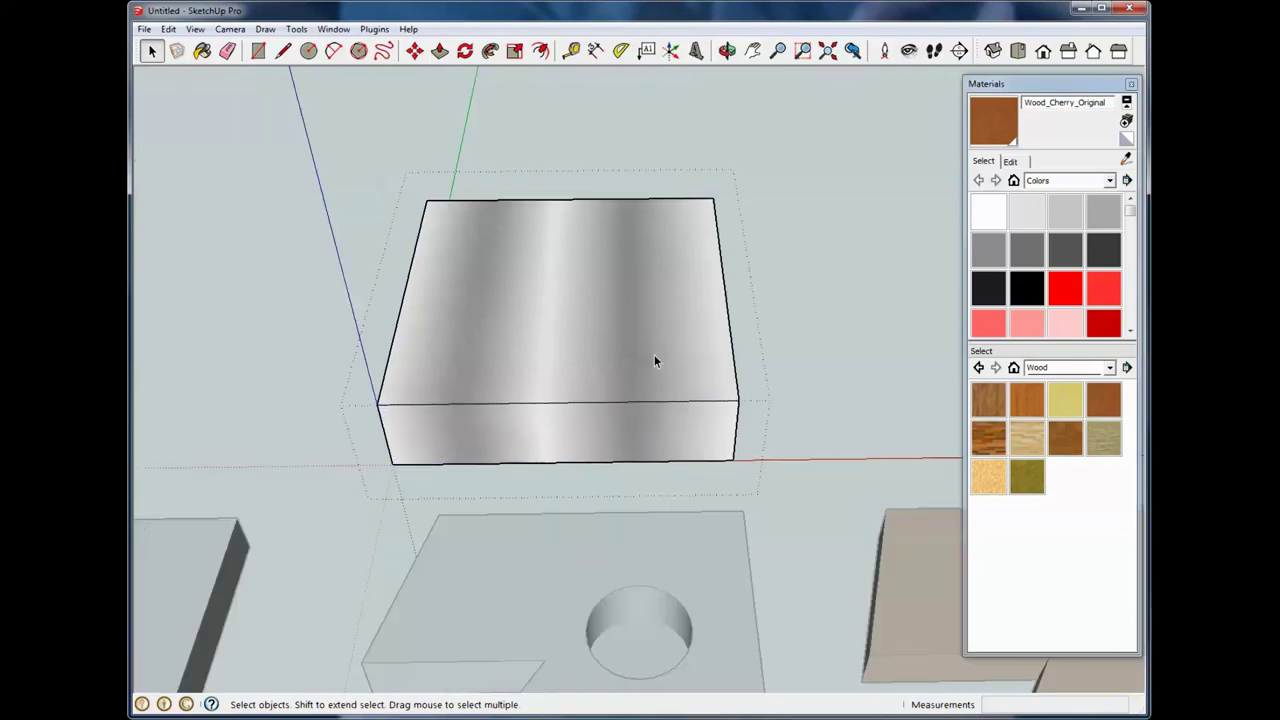
pyautogui.click(988, 288)
pyautogui.press('alt')
pyautogui.click(673, 428)
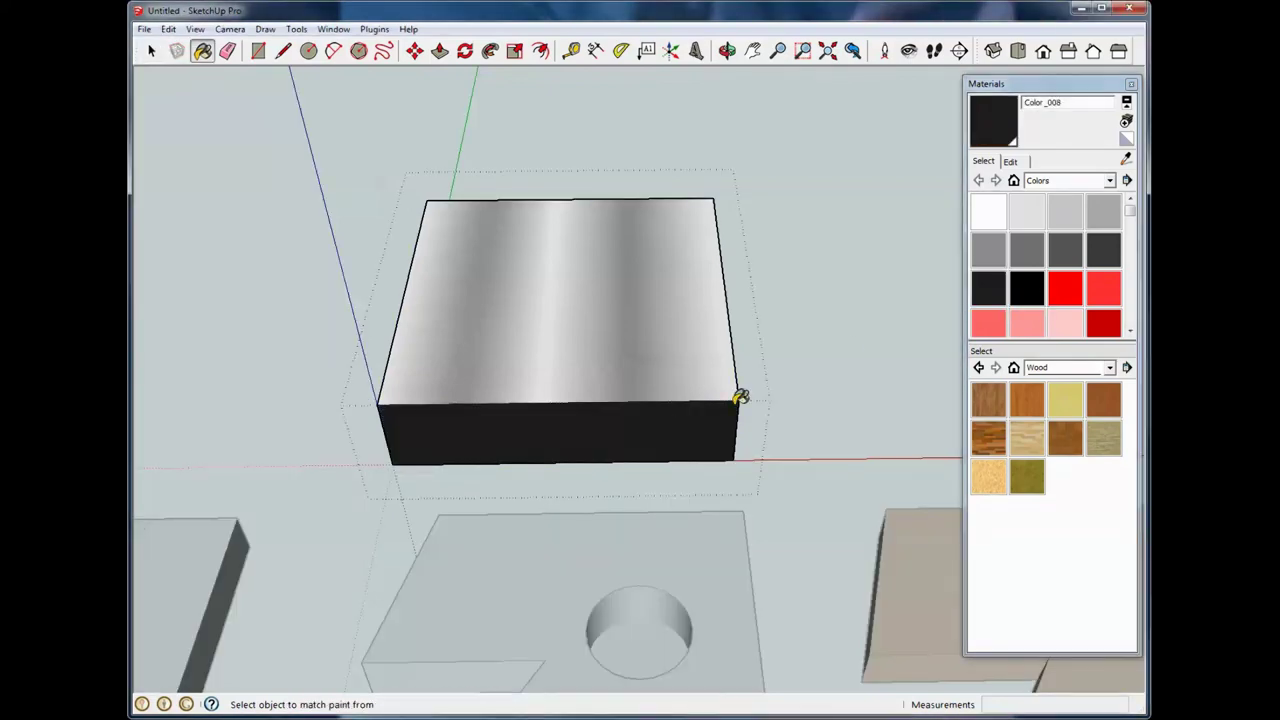
# Paint the thick slab's side face adjoining the black front with the red Color_A01, and leave the slab's editing mode
pyautogui.moveTo(800, 380)
pyautogui.mouseDown(button='middle')
pyautogui.moveTo(651, 395)
pyautogui.moveTo(597, 383)
pyautogui.moveTo(606, 329)
pyautogui.mouseUp(button='middle')
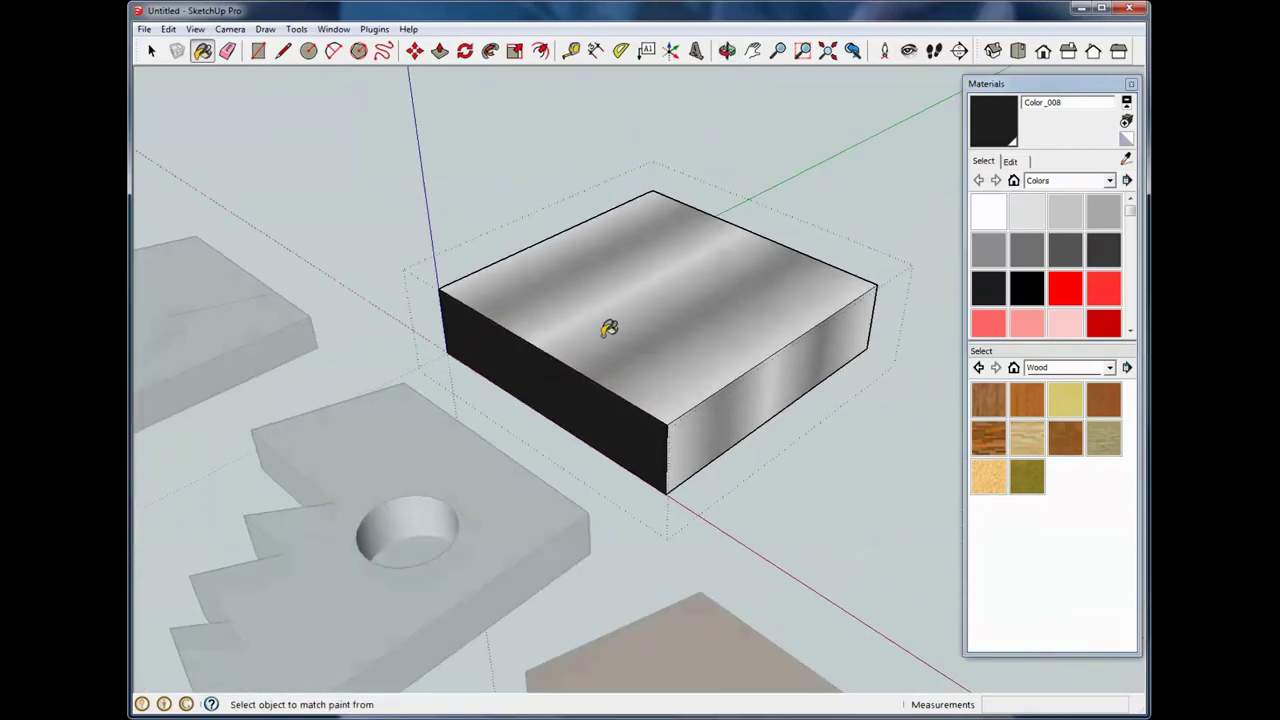
pyautogui.click(1065, 288)
pyautogui.click(749, 398)
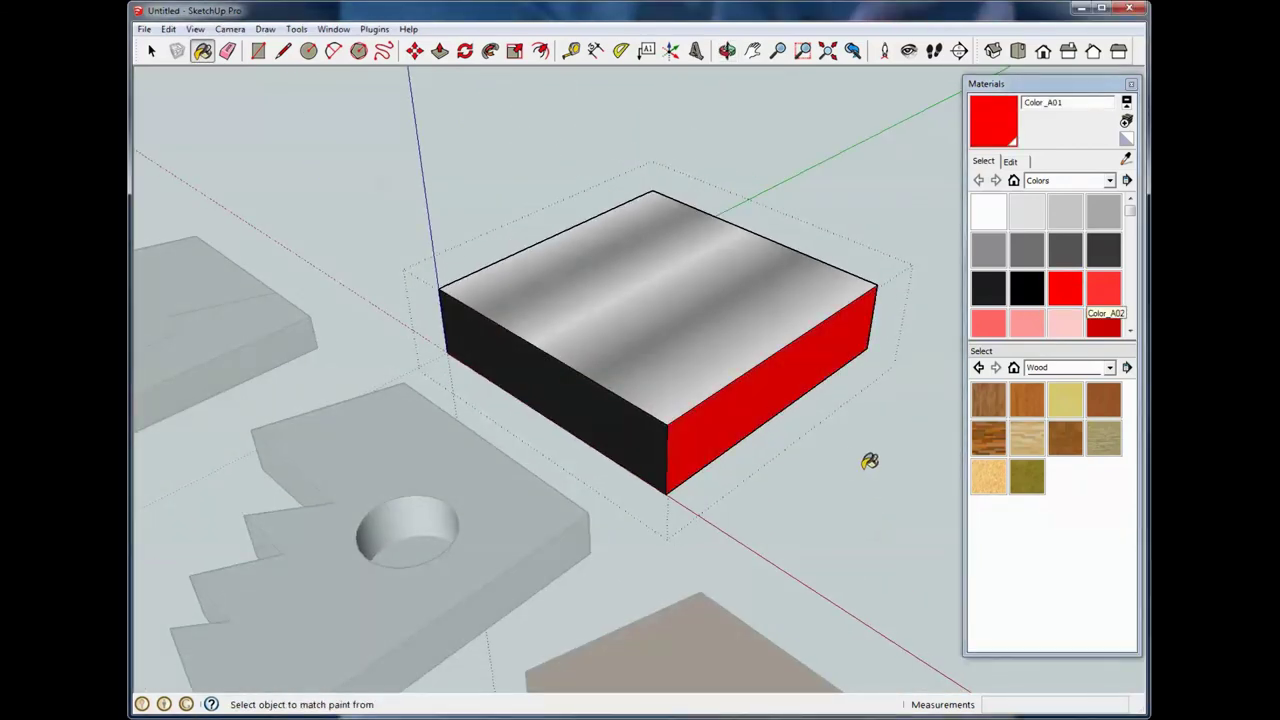
pyautogui.moveTo(869, 460)
pyautogui.mouseDown(button='middle')
pyautogui.moveTo(723, 326)
pyautogui.moveTo(895, 448)
pyautogui.mouseUp(button='middle')
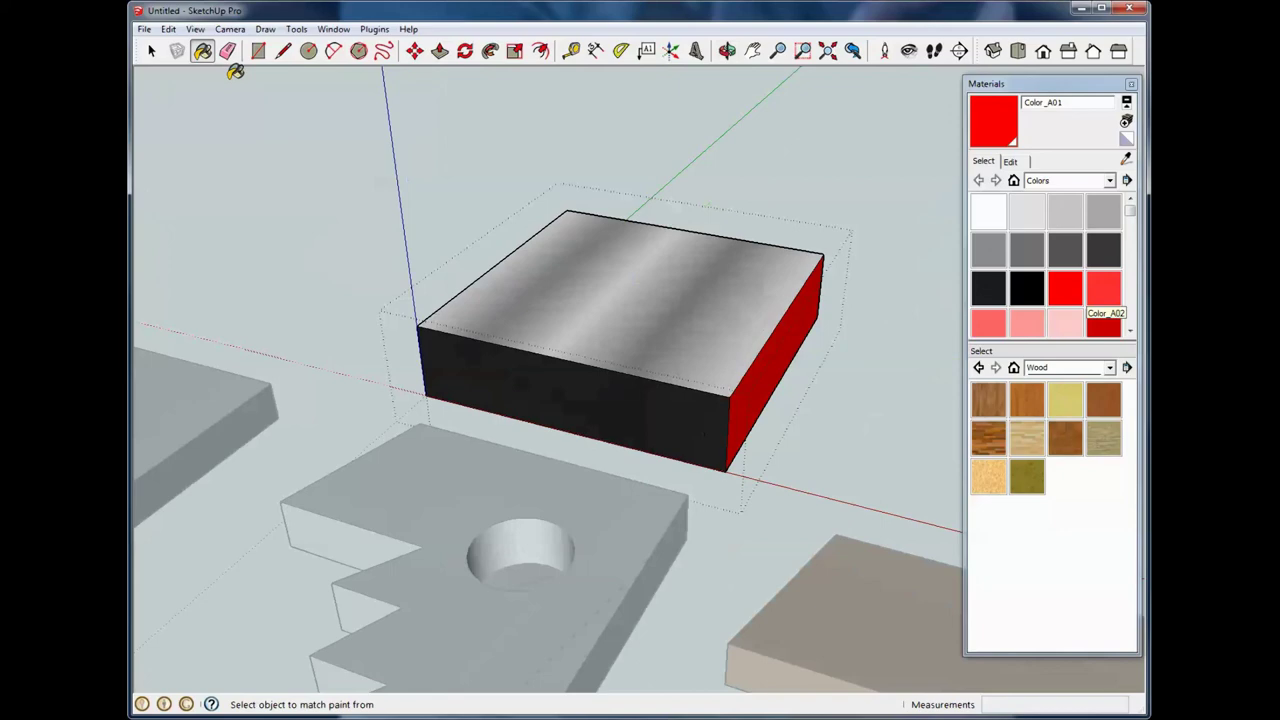
pyautogui.click(149, 46)
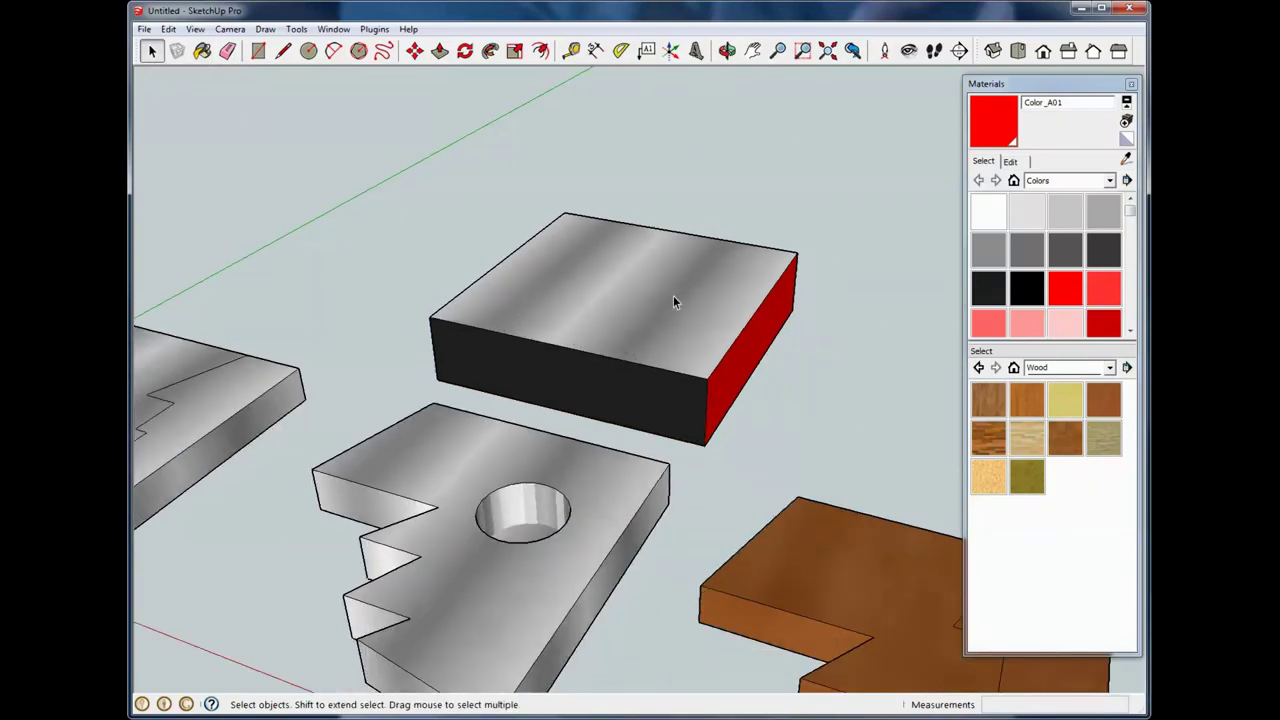
# Paint the whole notched slab with the hole in the pink Color_A04
pyautogui.scroll(-3, 673, 302)
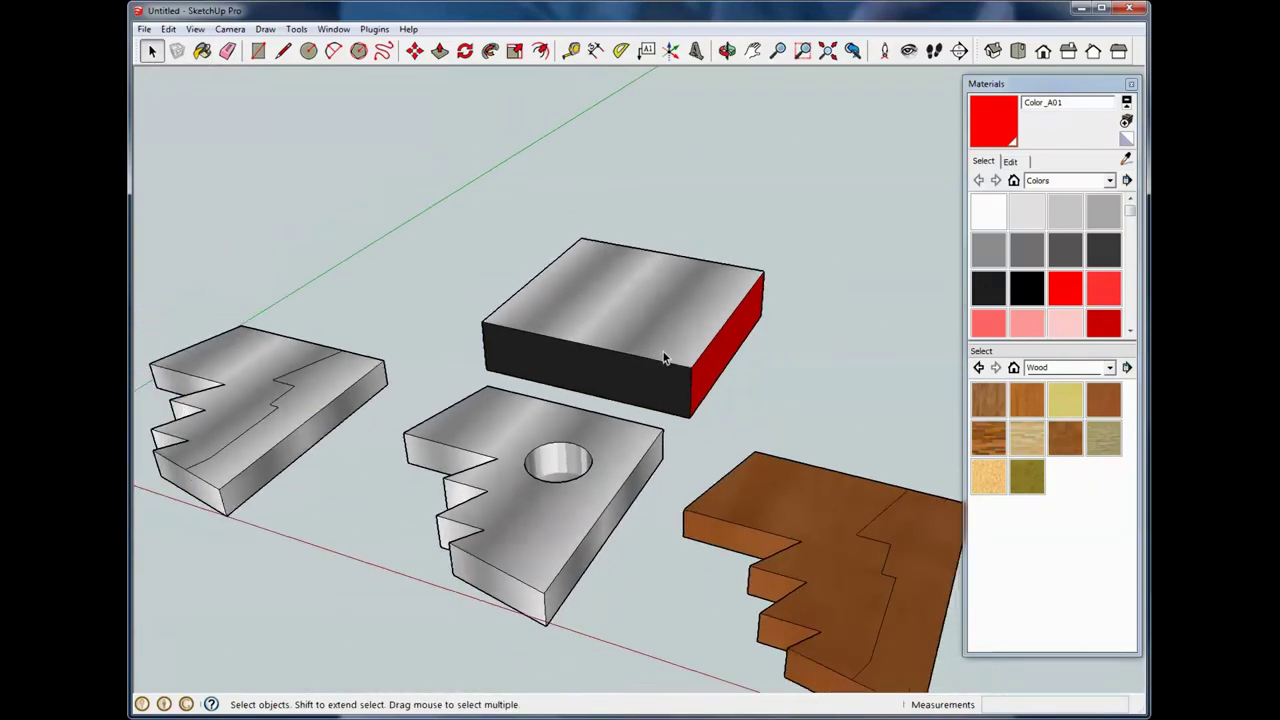
pyautogui.click(1027, 322)
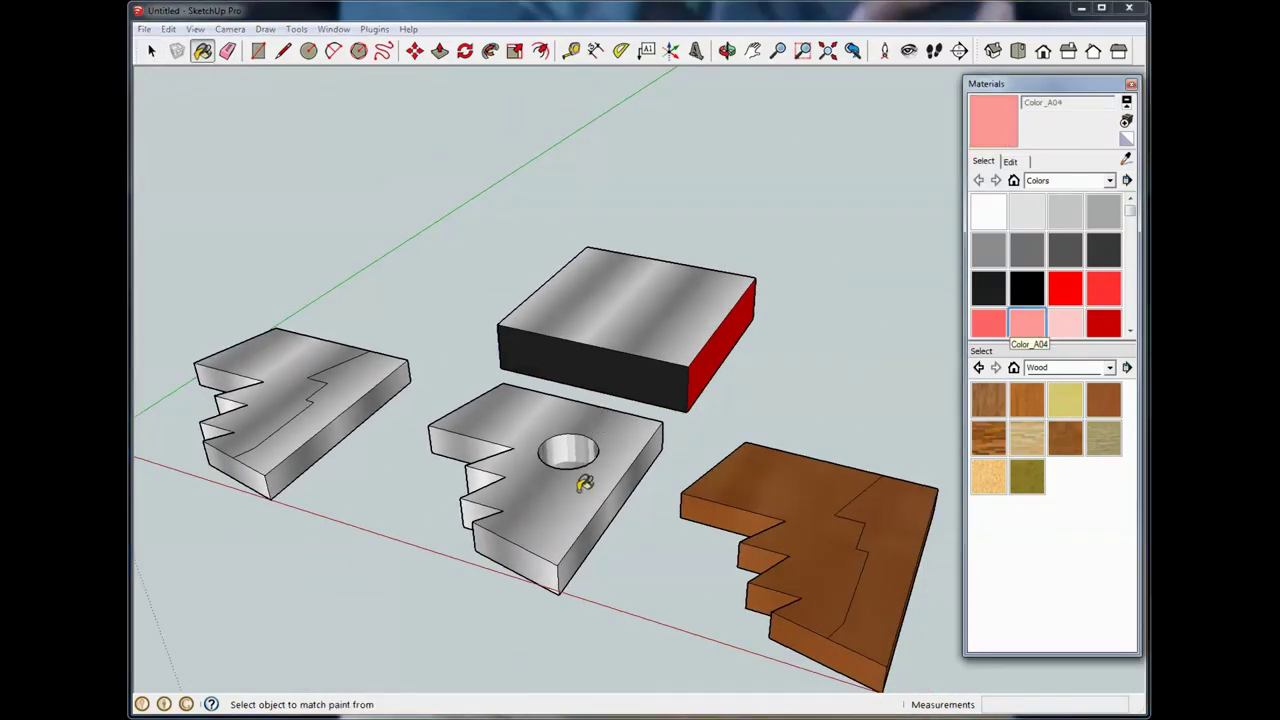
pyautogui.click(586, 484)
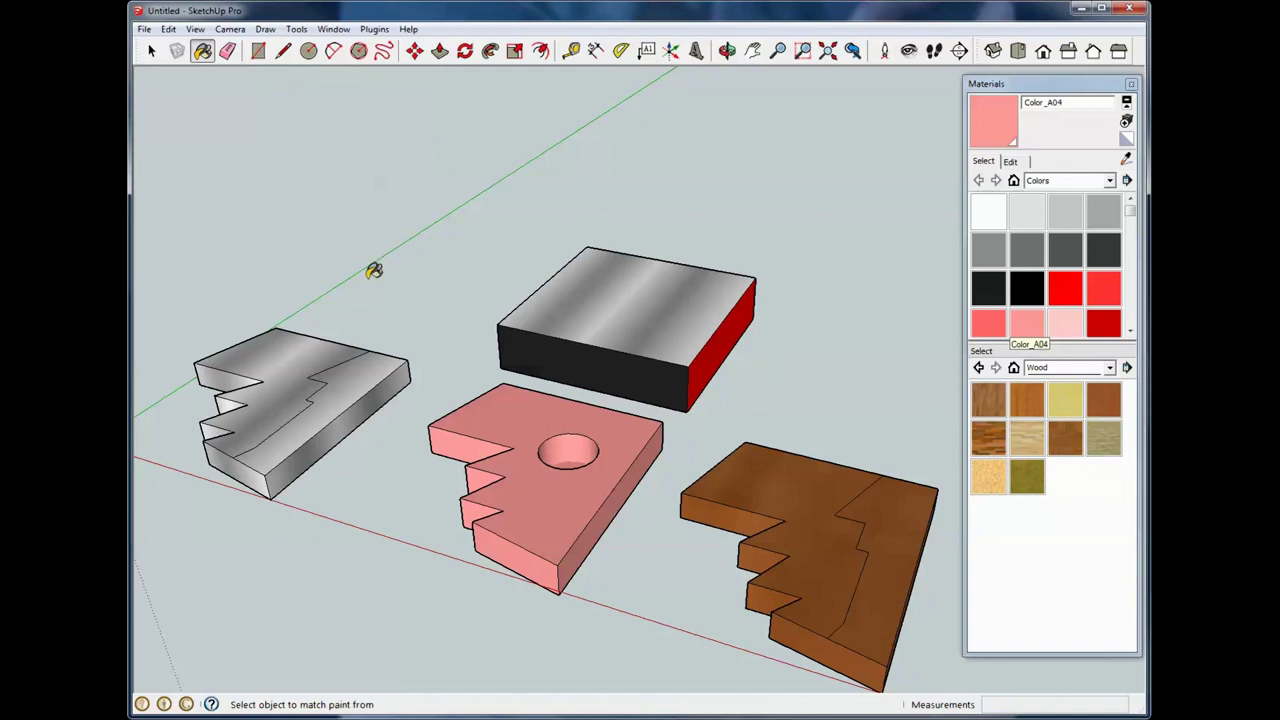
pyautogui.click(151, 52)
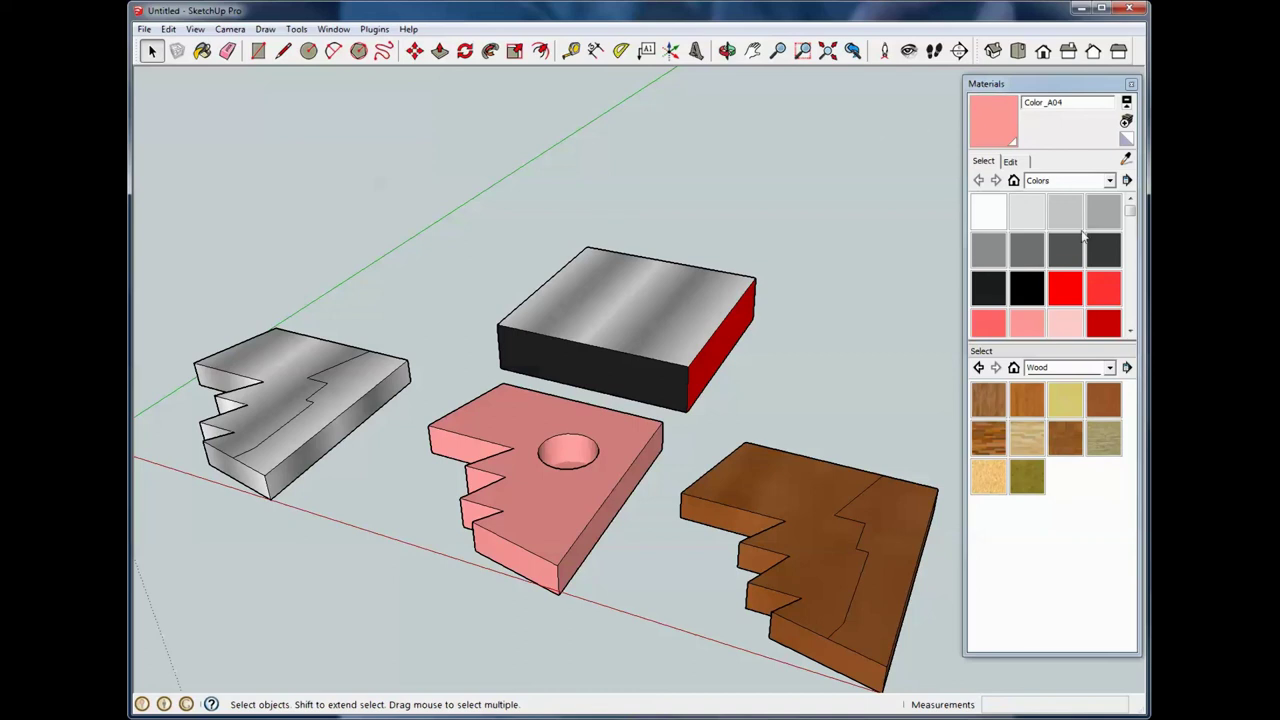
# Display the In Model material collection to review the materials used, and close the Materials window
pyautogui.moveTo(793, 430); pyautogui.dragTo(863, 294, button='middle')
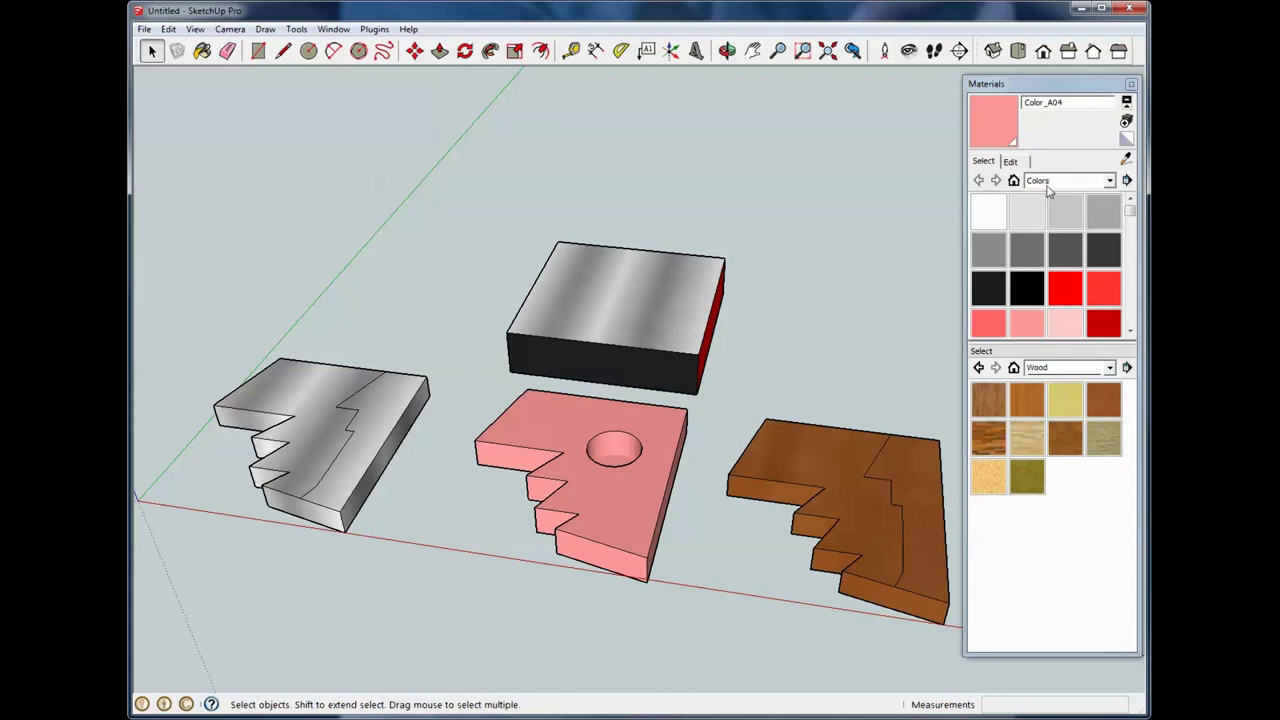
pyautogui.click(1048, 181)
pyautogui.scroll(3, 1080, 232)
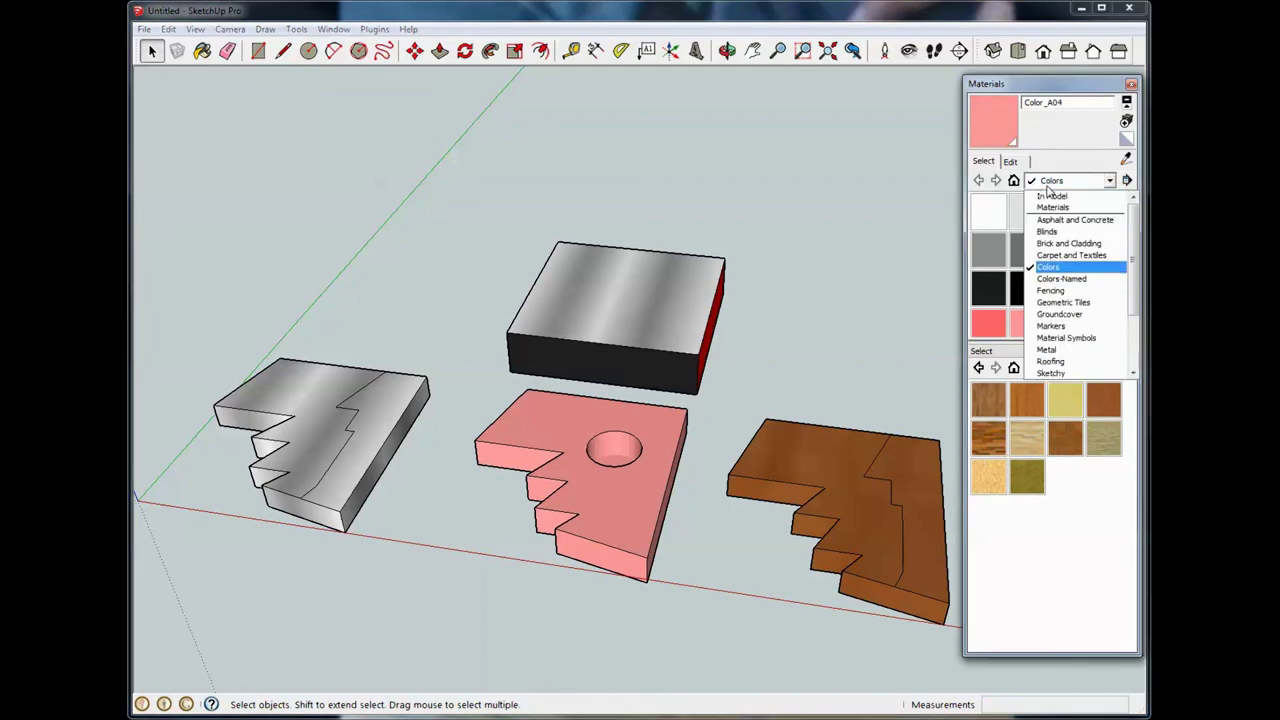
pyautogui.click(1079, 198)
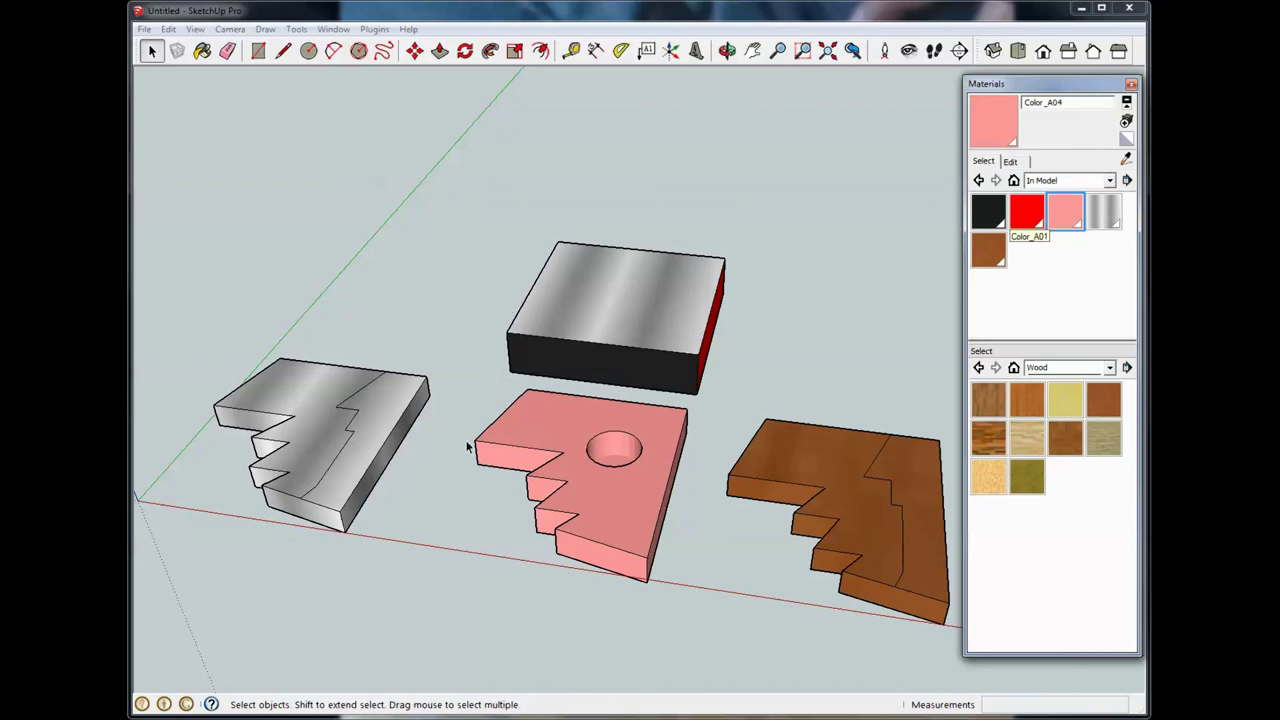
pyautogui.click(1131, 84)
# Examine the metal-painted notched slab near the origin up close, including its notches and the split line across its top
pyautogui.press('o')
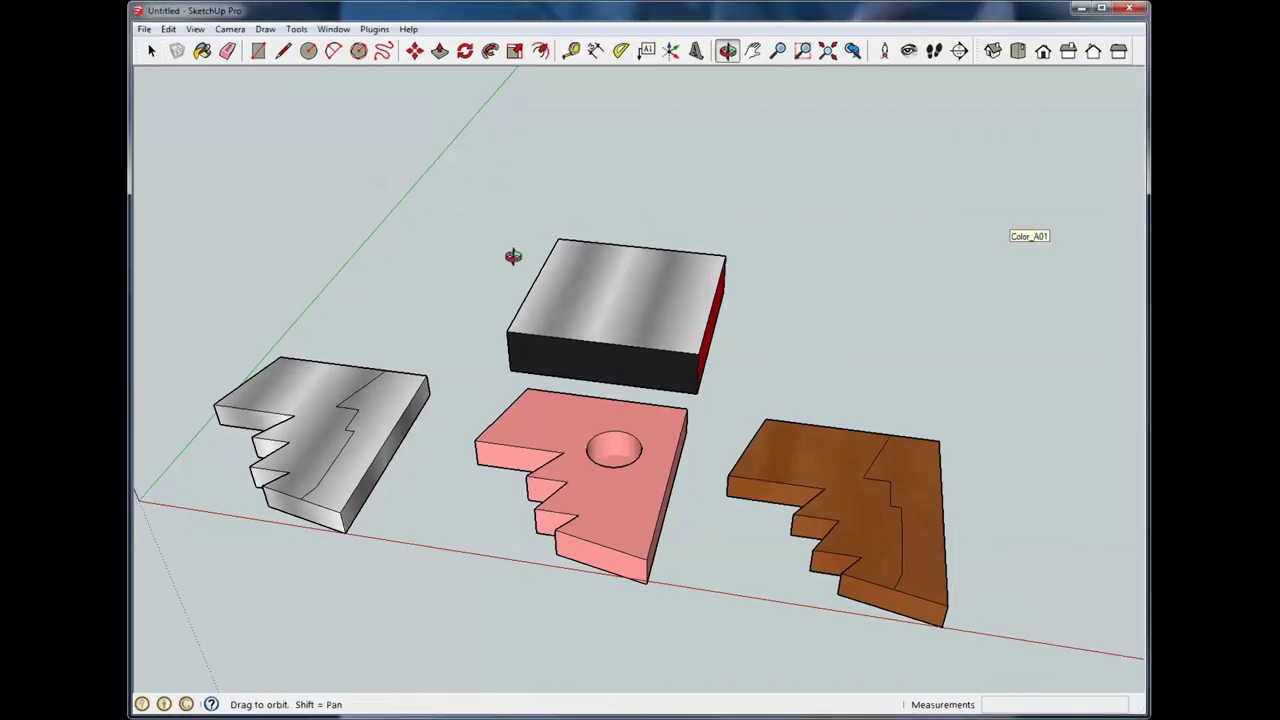
pyautogui.moveTo(513, 256); pyautogui.dragTo(534, 226)
pyautogui.press('space')
pyautogui.scroll(3, 395, 341)
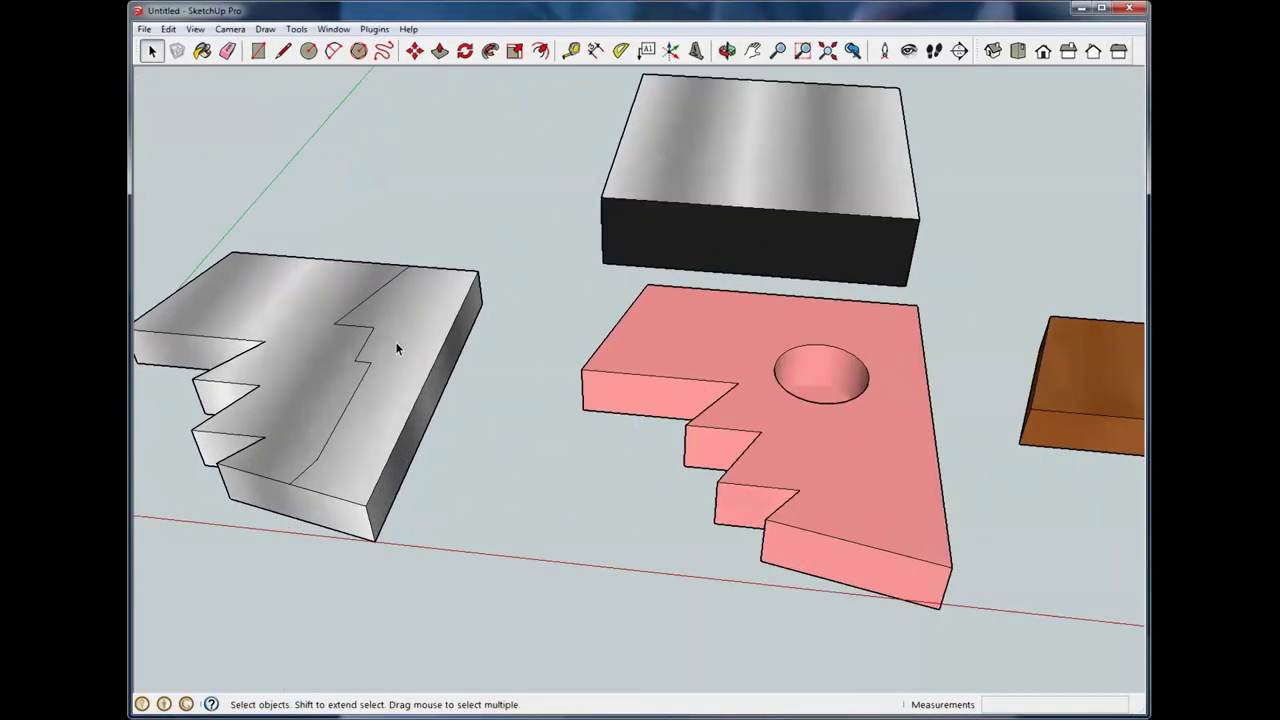
pyautogui.scroll(3, 395, 341)
pyautogui.moveTo(343, 391); pyautogui.dragTo(451, 234, button='middle')
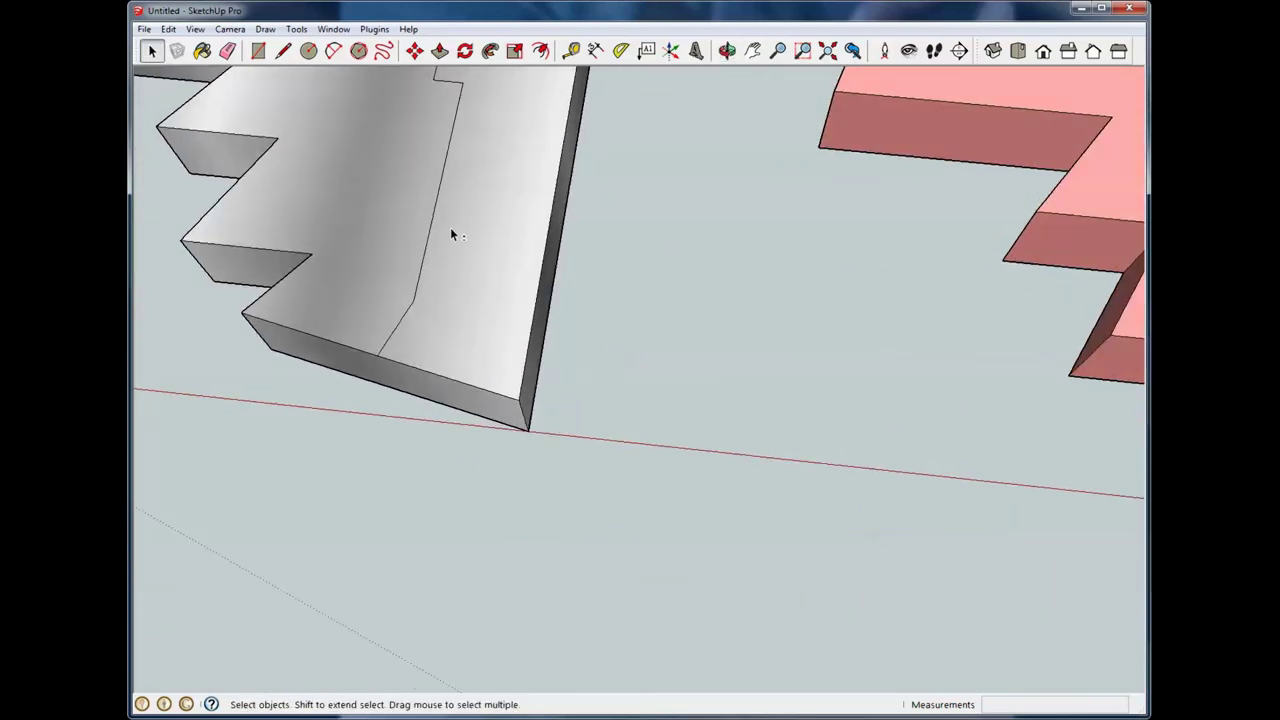
pyautogui.scroll(-5, 440, 337)
pyautogui.moveTo(440, 337); pyautogui.dragTo(463, 299, button='middle')
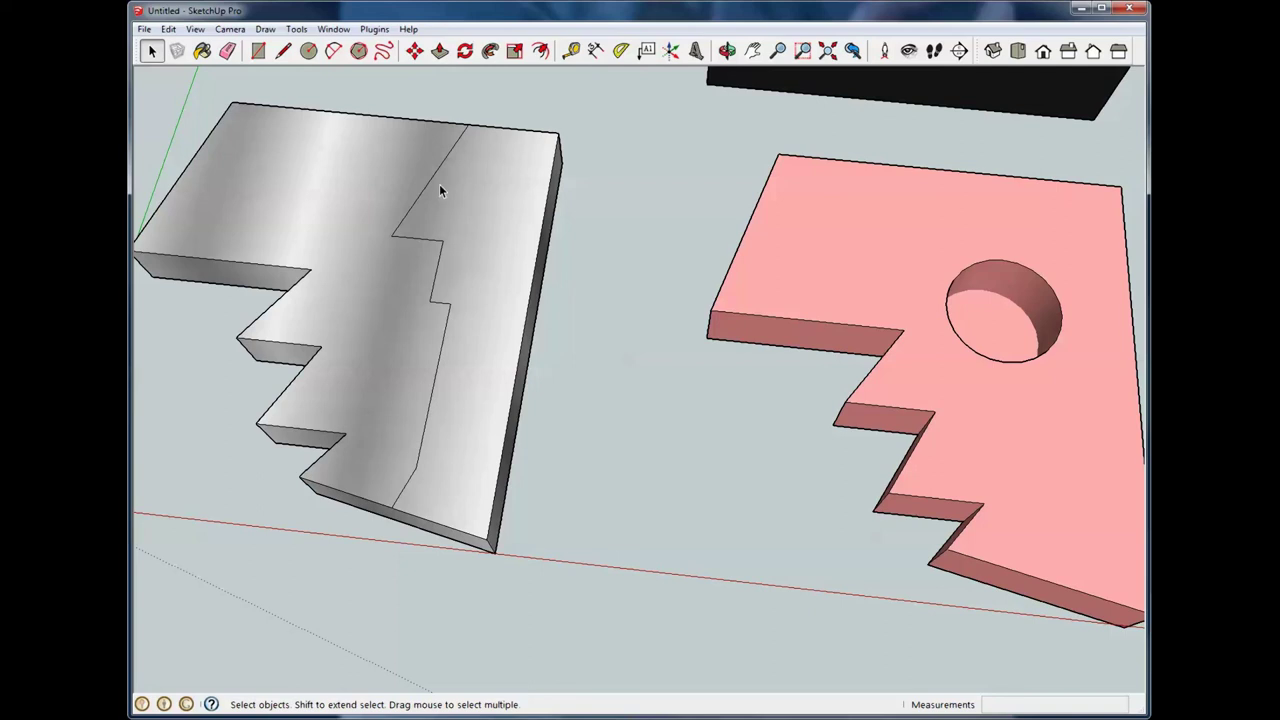
# Try to erase the split line on the metal slab without entering its editing mode, and undo the erasure
pyautogui.click(228, 51)
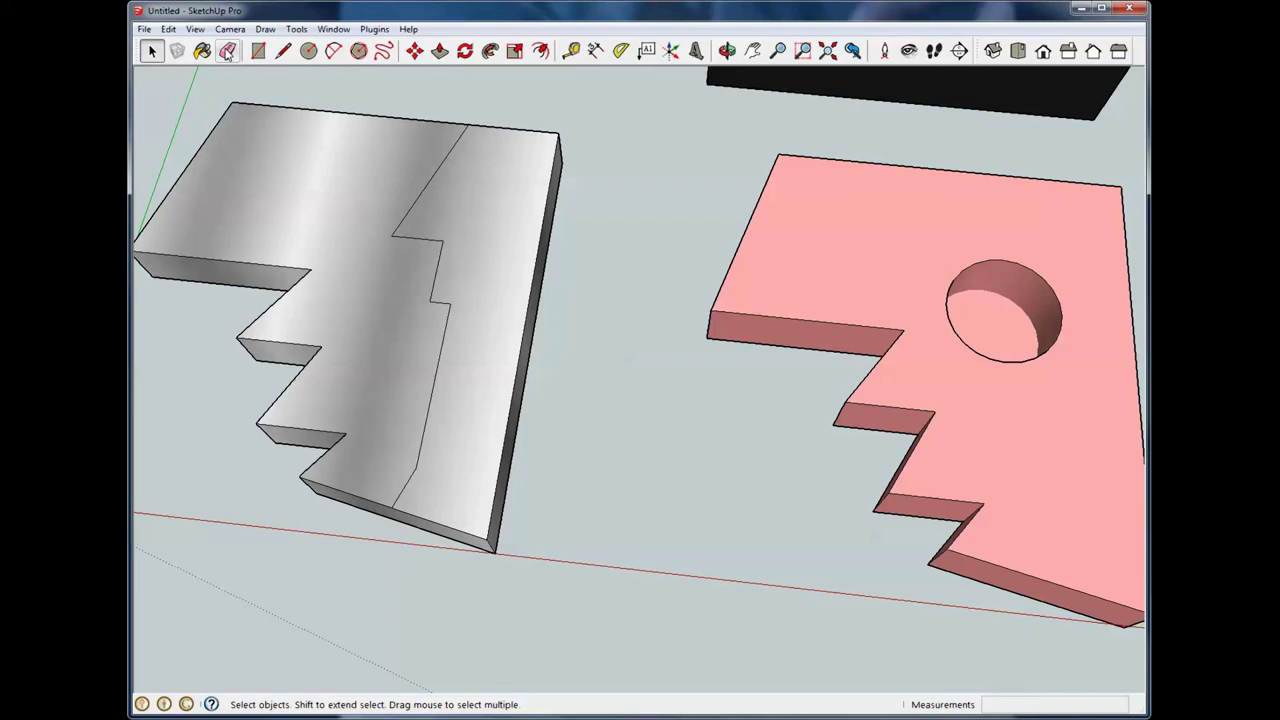
pyautogui.click(228, 51)
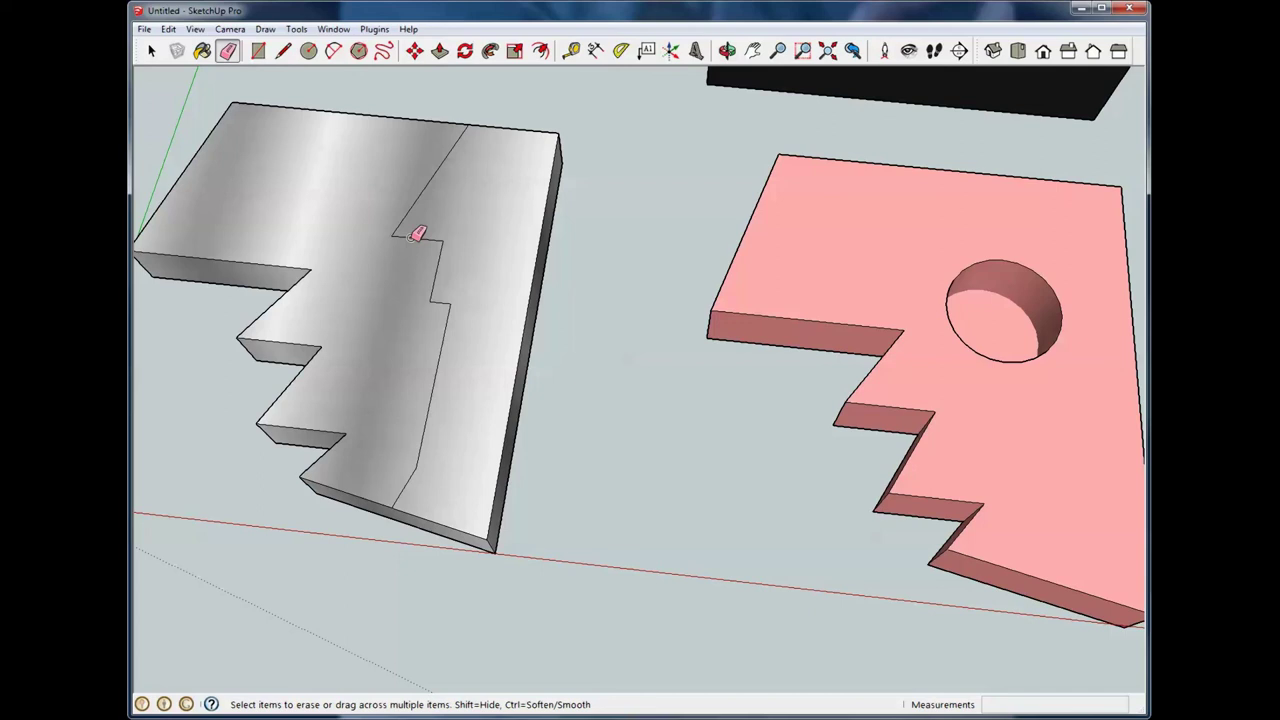
pyautogui.click(416, 236)
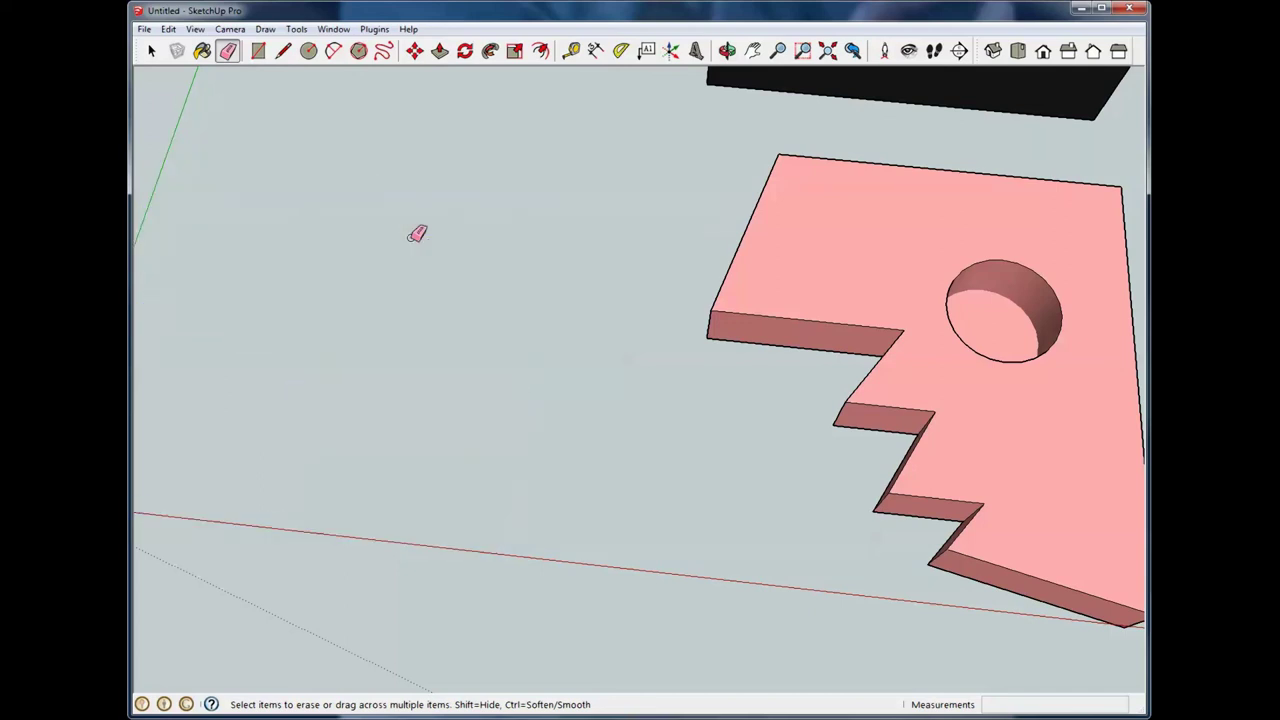
pyautogui.click(152, 52)
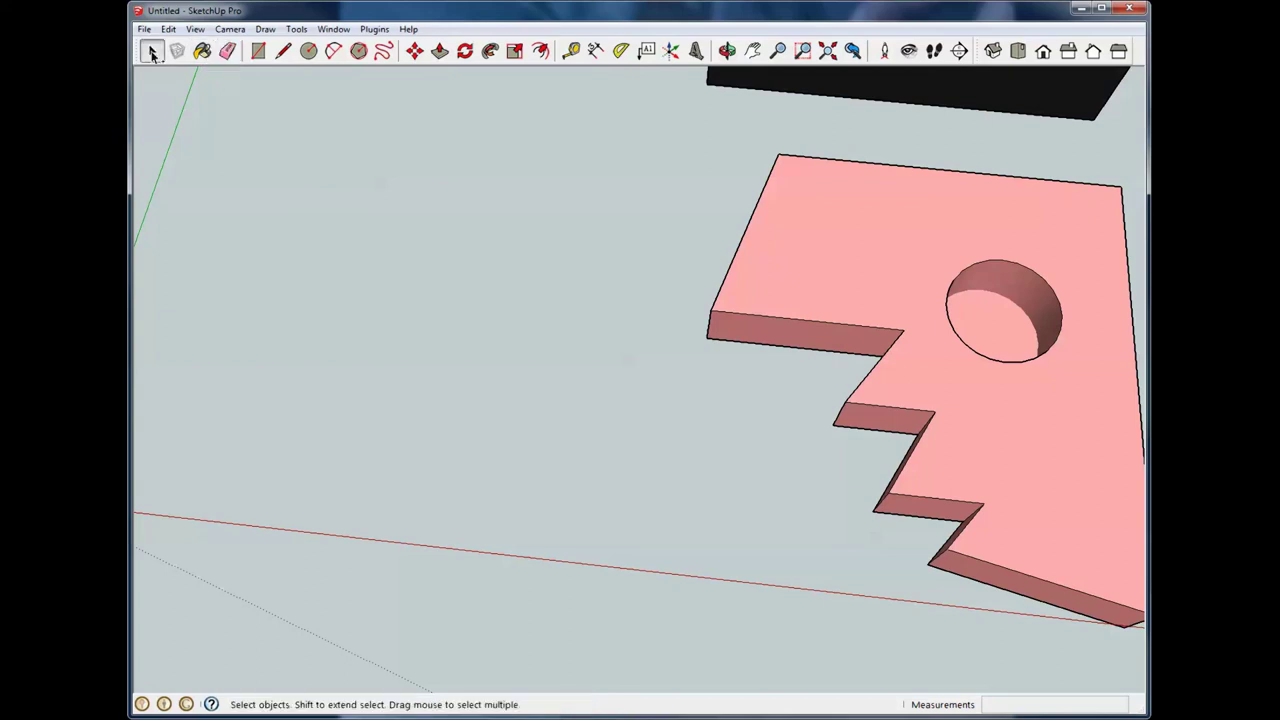
pyautogui.hotkey('ctrl', 'z')
# Open the metal slab for editing and erase the split line's upper diagonal, both short crosswise segments and the long lower segment
pyautogui.doubleClick(380, 295)
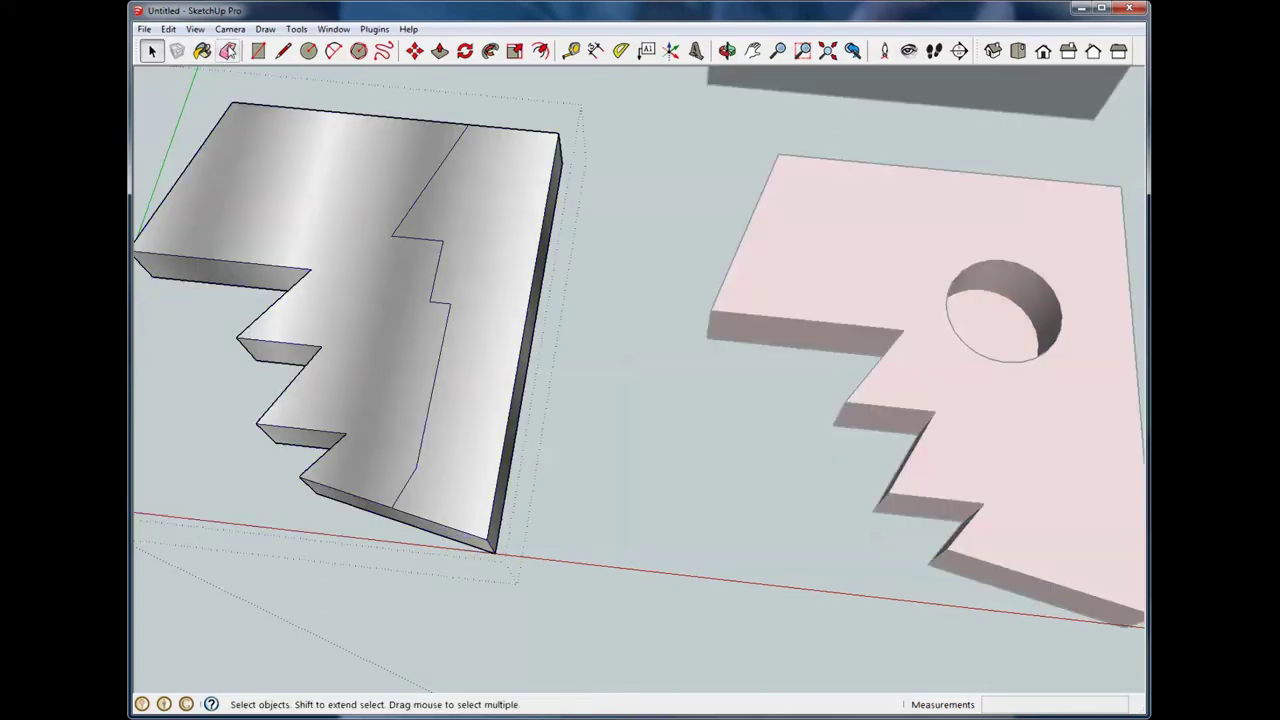
pyautogui.click(227, 51)
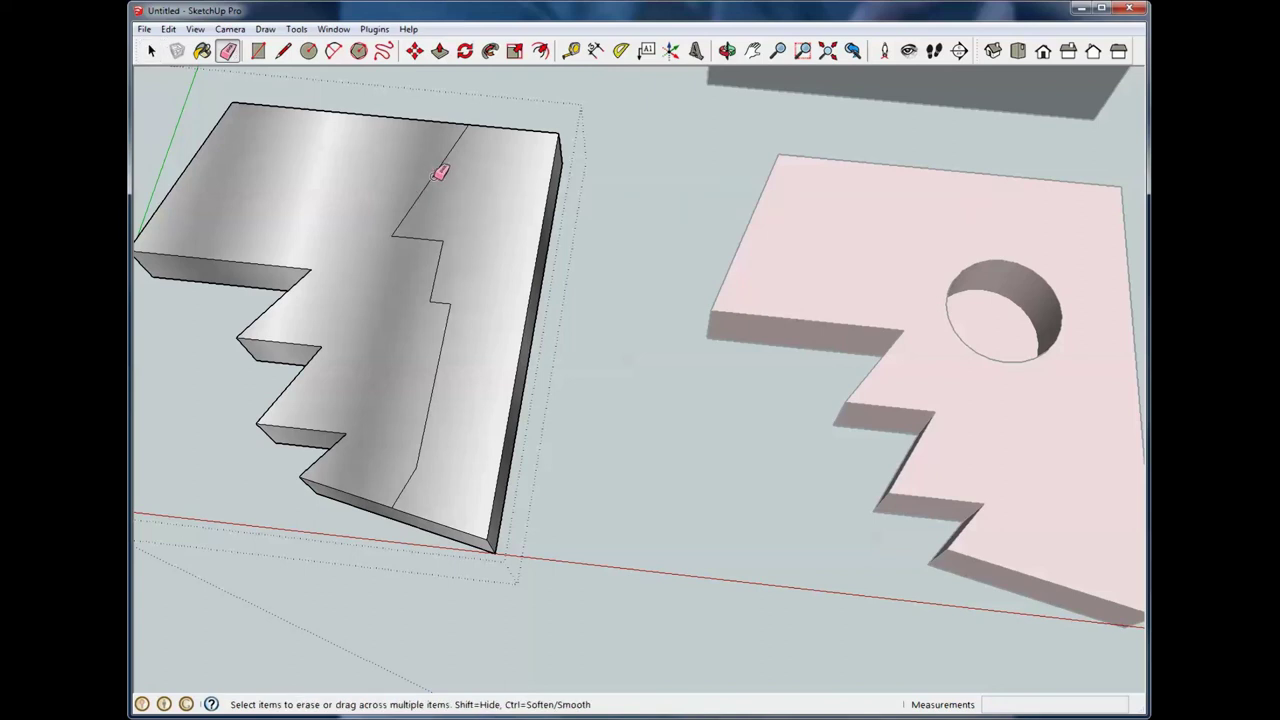
pyautogui.moveTo(441, 172); pyautogui.dragTo(440, 238)
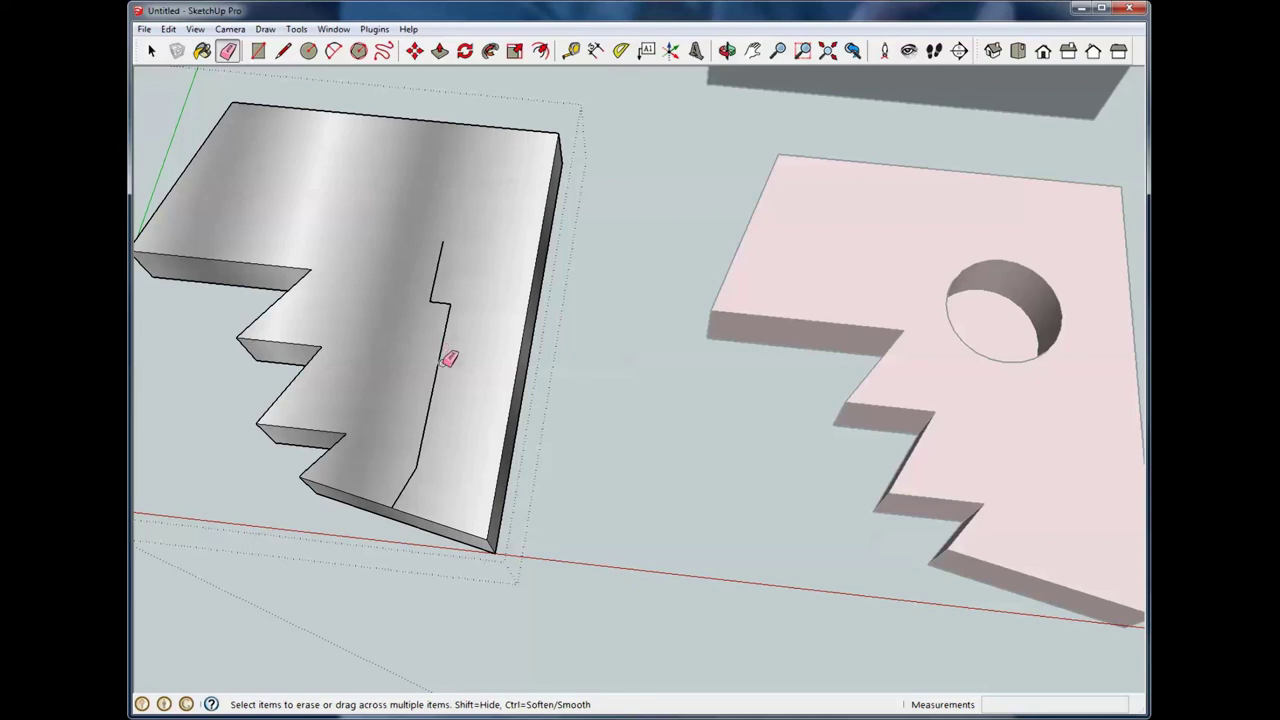
pyautogui.click(441, 357)
pyautogui.moveTo(437, 401); pyautogui.dragTo(428, 410)
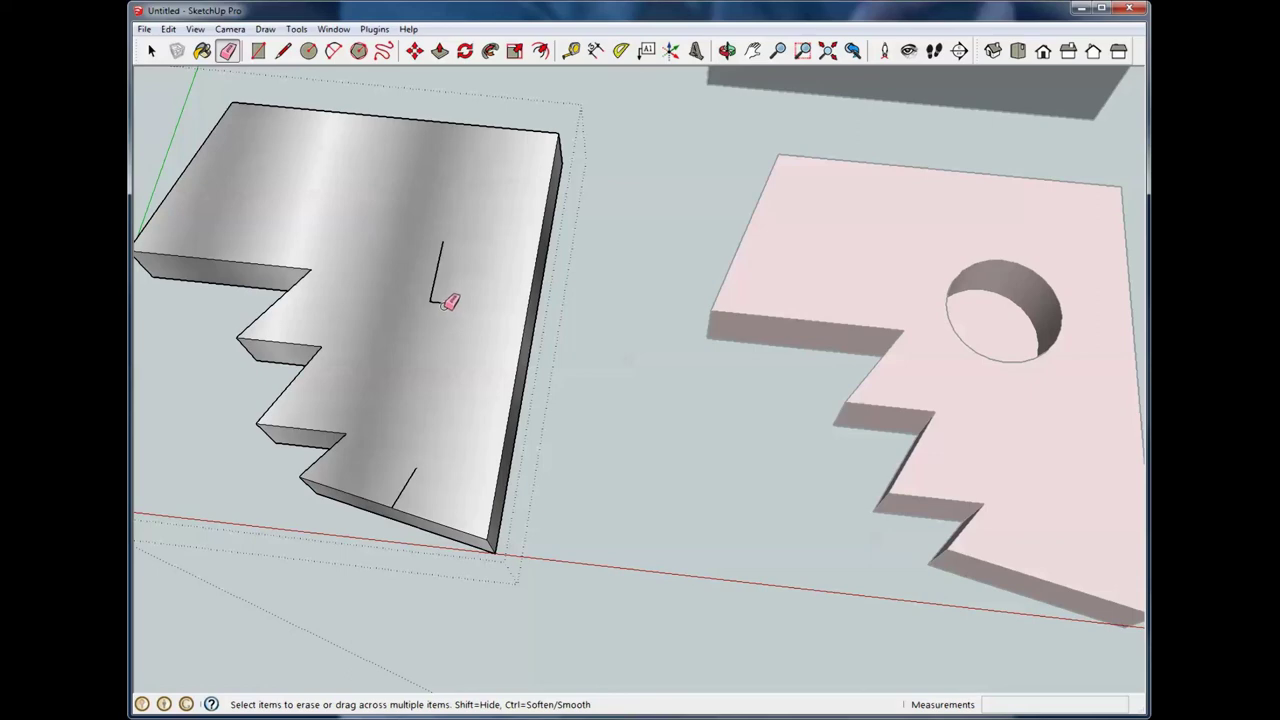
pyautogui.click(440, 302)
# Draw a fillet arc of about 3/8" radius across the metal slab's top-face corner nearest the red axis
pyautogui.moveTo(455, 410); pyautogui.dragTo(536, 312, button='middle')
pyautogui.scroll(3, 343, 494)
pyautogui.moveTo(343, 494)
pyautogui.mouseDown(button='middle')
pyautogui.moveTo(414, 423)
pyautogui.moveTo(419, 375)
pyautogui.moveTo(314, 526)
pyautogui.moveTo(320, 512)
pyautogui.mouseUp(button='middle')
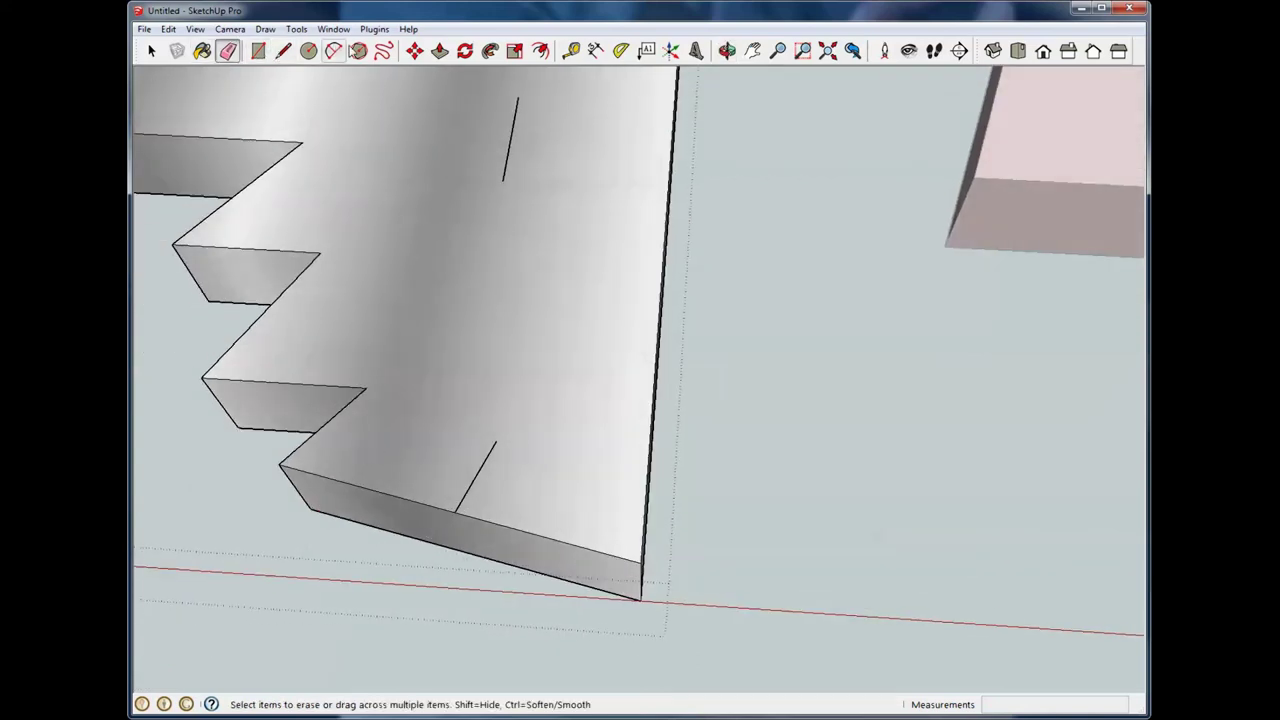
pyautogui.click(334, 50)
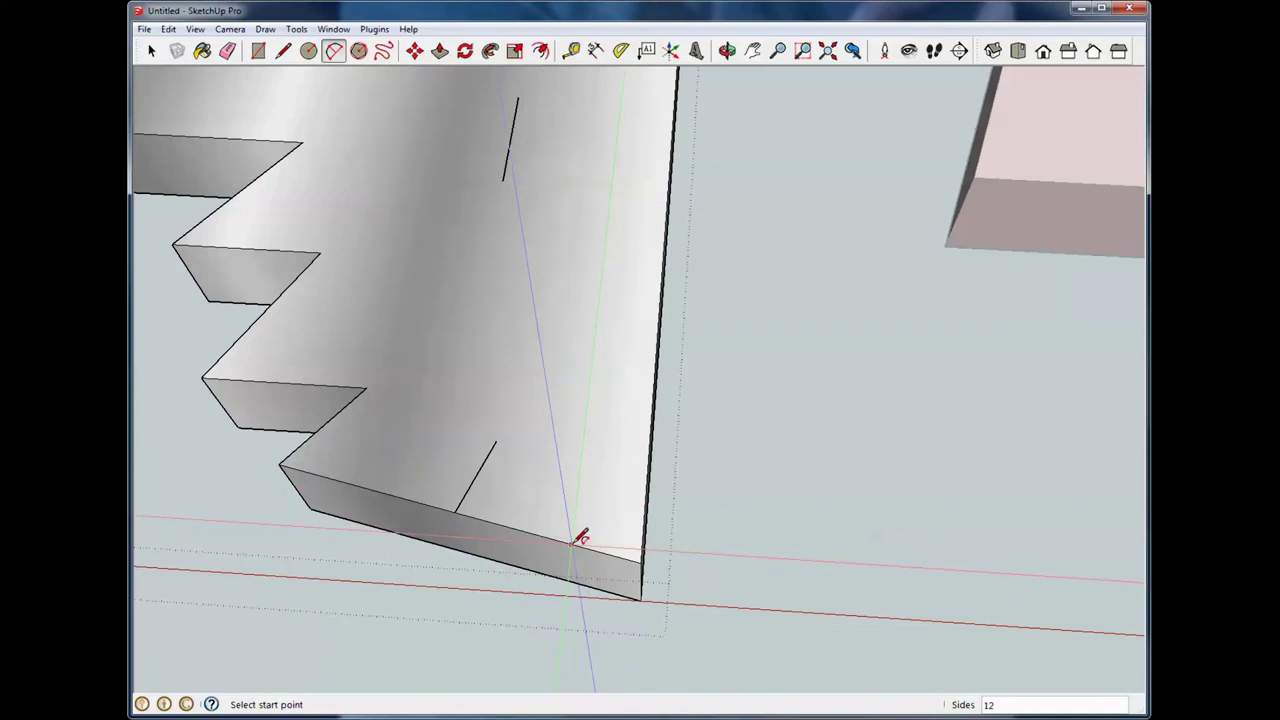
pyautogui.click(651, 486)
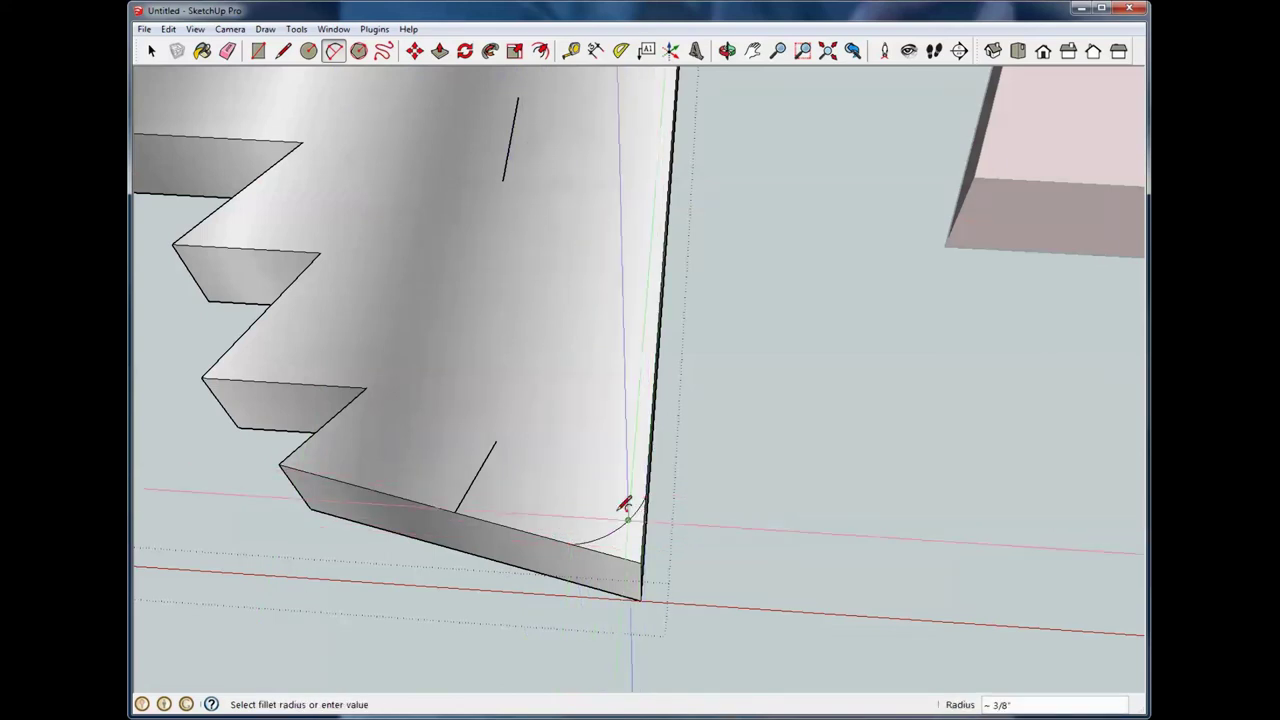
pyautogui.click(625, 507)
# Push the small corner face outside the arc down by about 1/8"
pyautogui.click(151, 51)
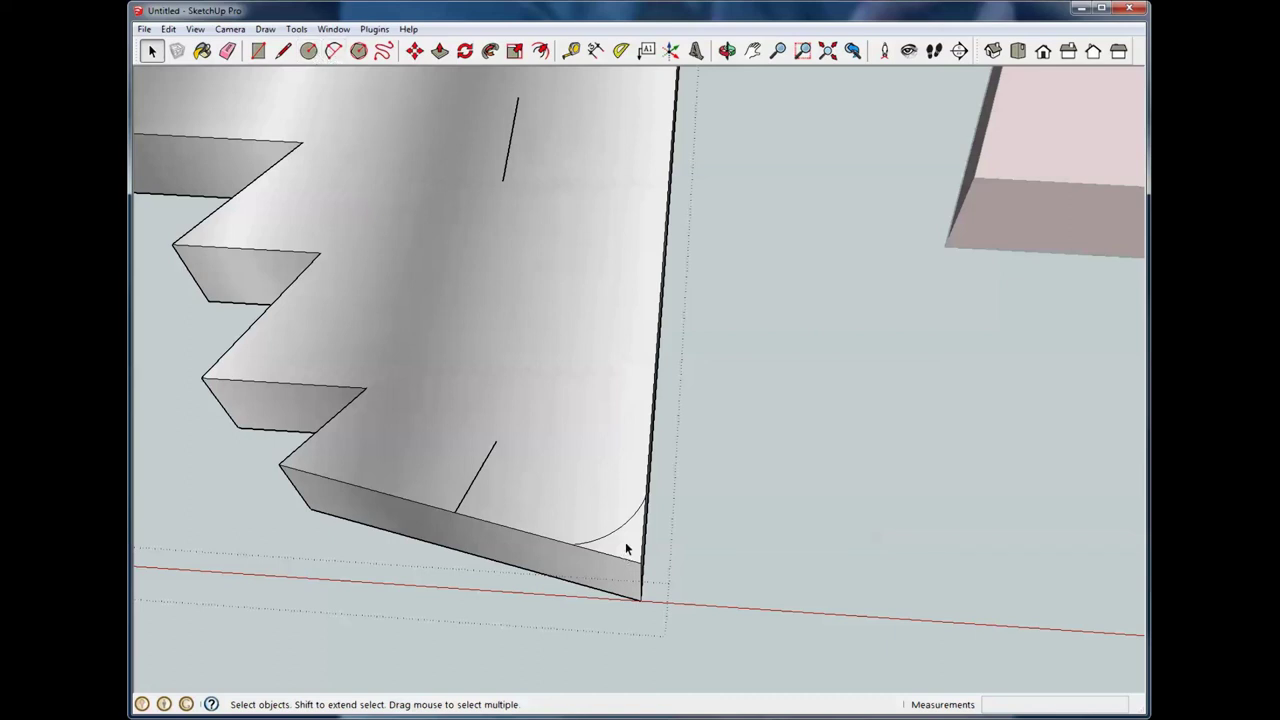
pyautogui.press('p')
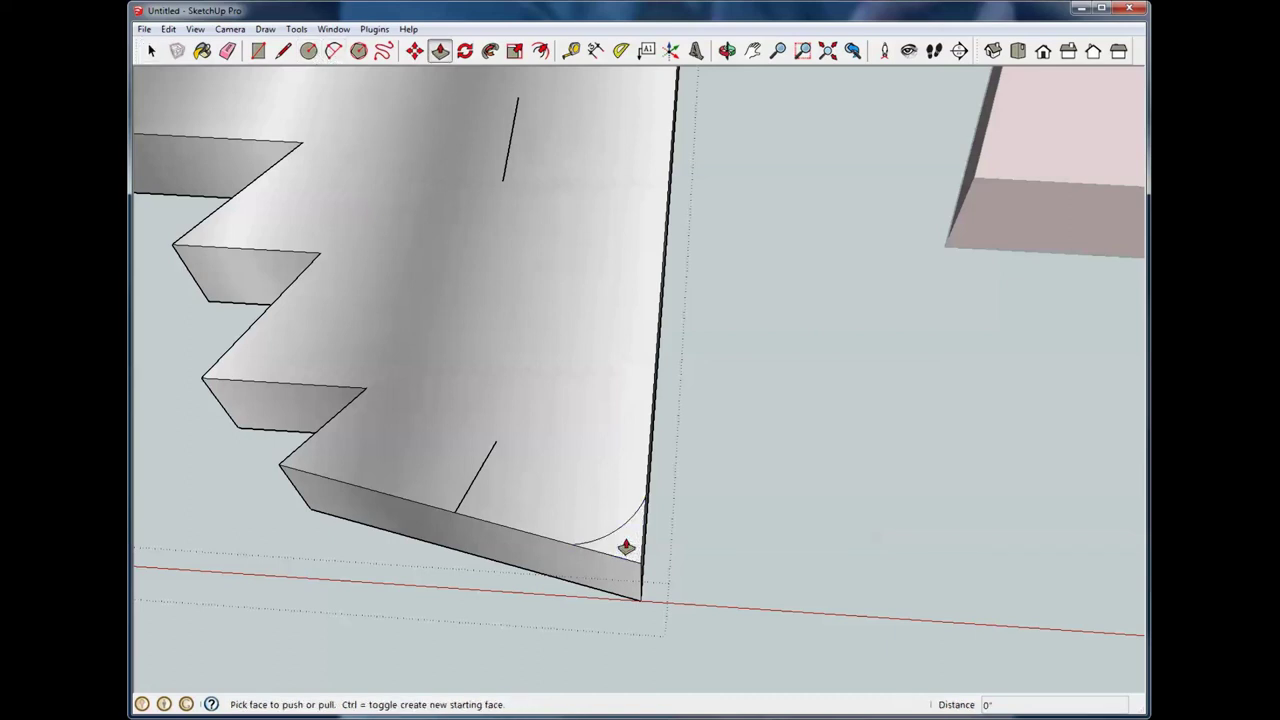
pyautogui.click(626, 546)
pyautogui.click(628, 560)
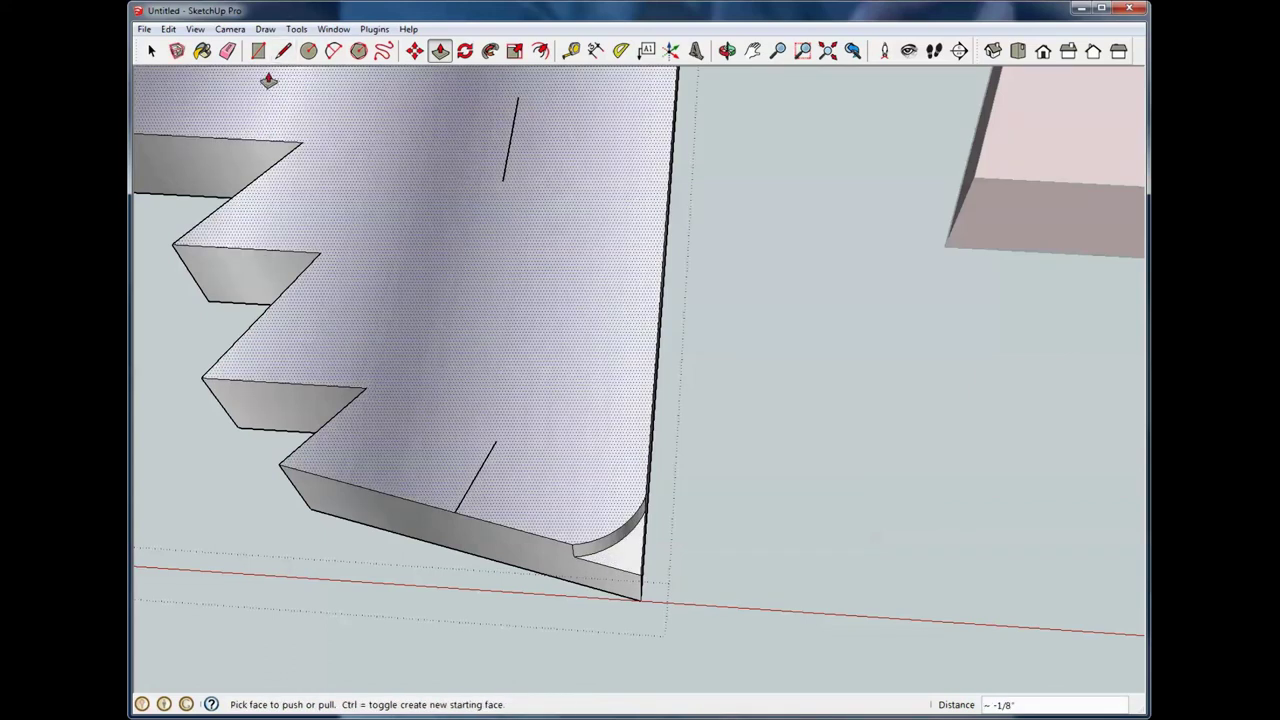
# Erase the recessed corner's two straight upper edges and the vertical edge where the slab's side faces meet
pyautogui.click(227, 50)
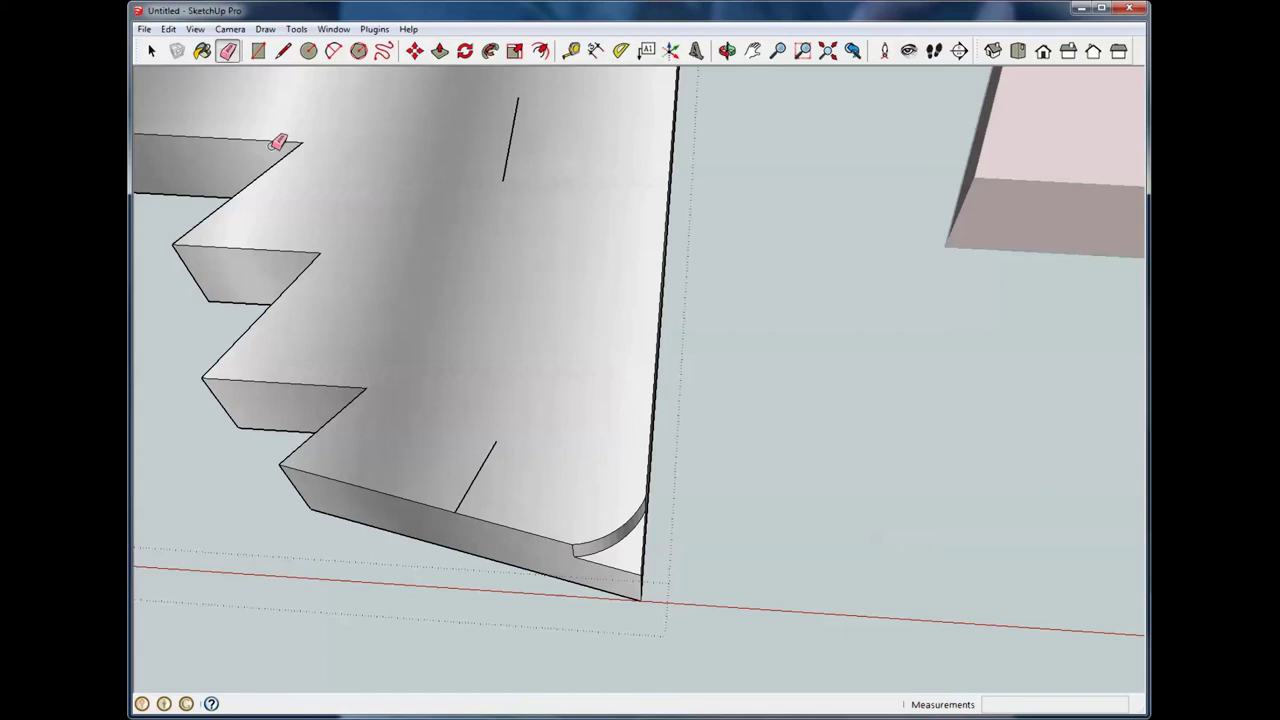
pyautogui.click(616, 564)
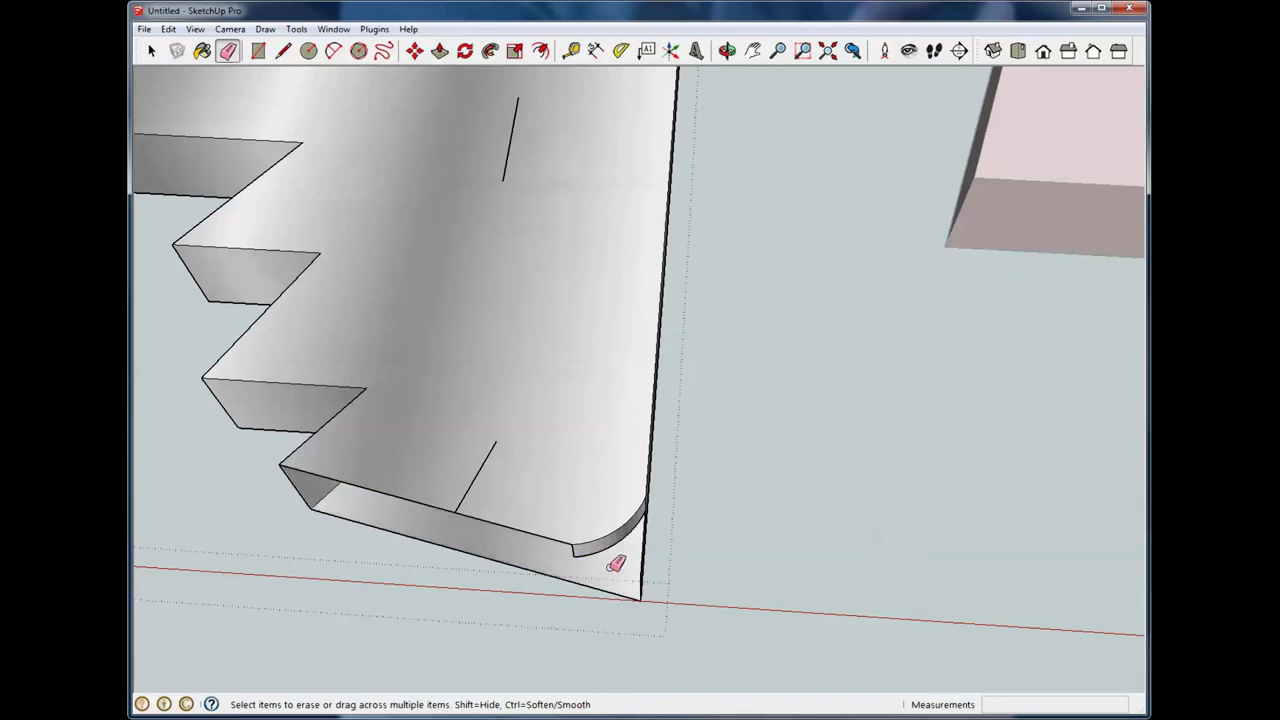
pyautogui.moveTo(616, 564)
pyautogui.mouseDown(button='middle')
pyautogui.moveTo(591, 543)
pyautogui.moveTo(413, 512)
pyautogui.mouseUp(button='middle')
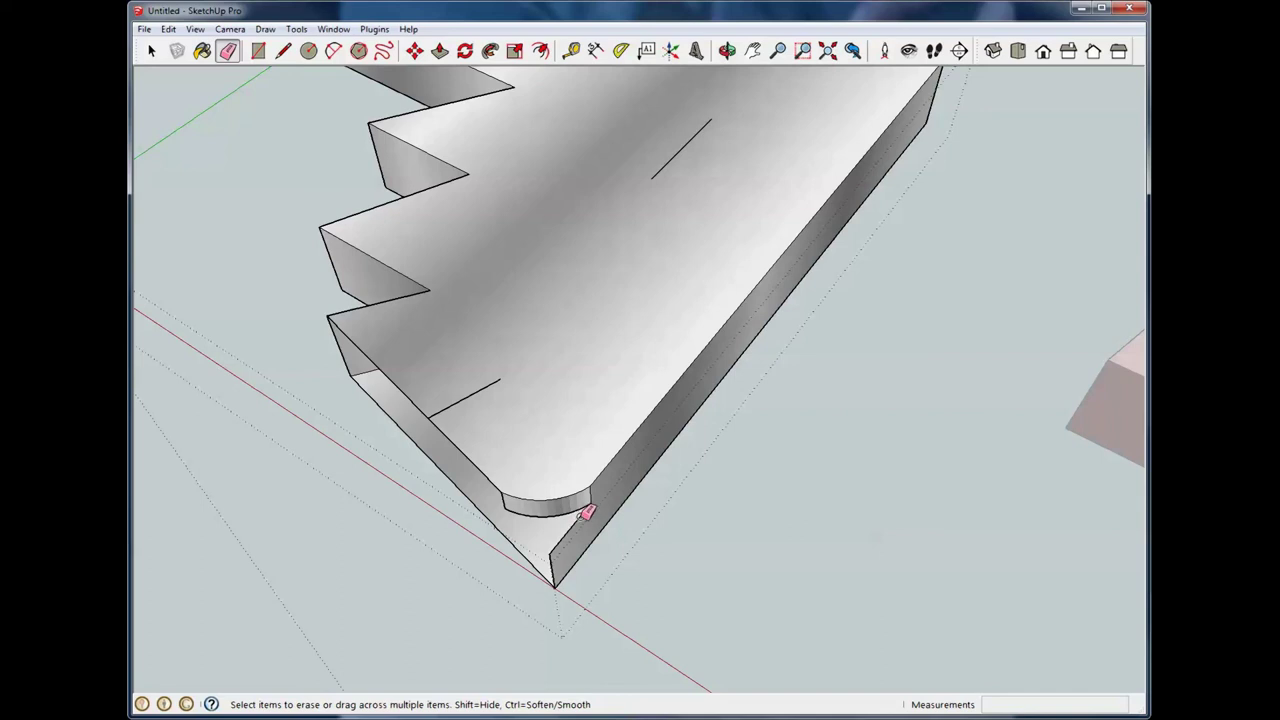
pyautogui.click(587, 512)
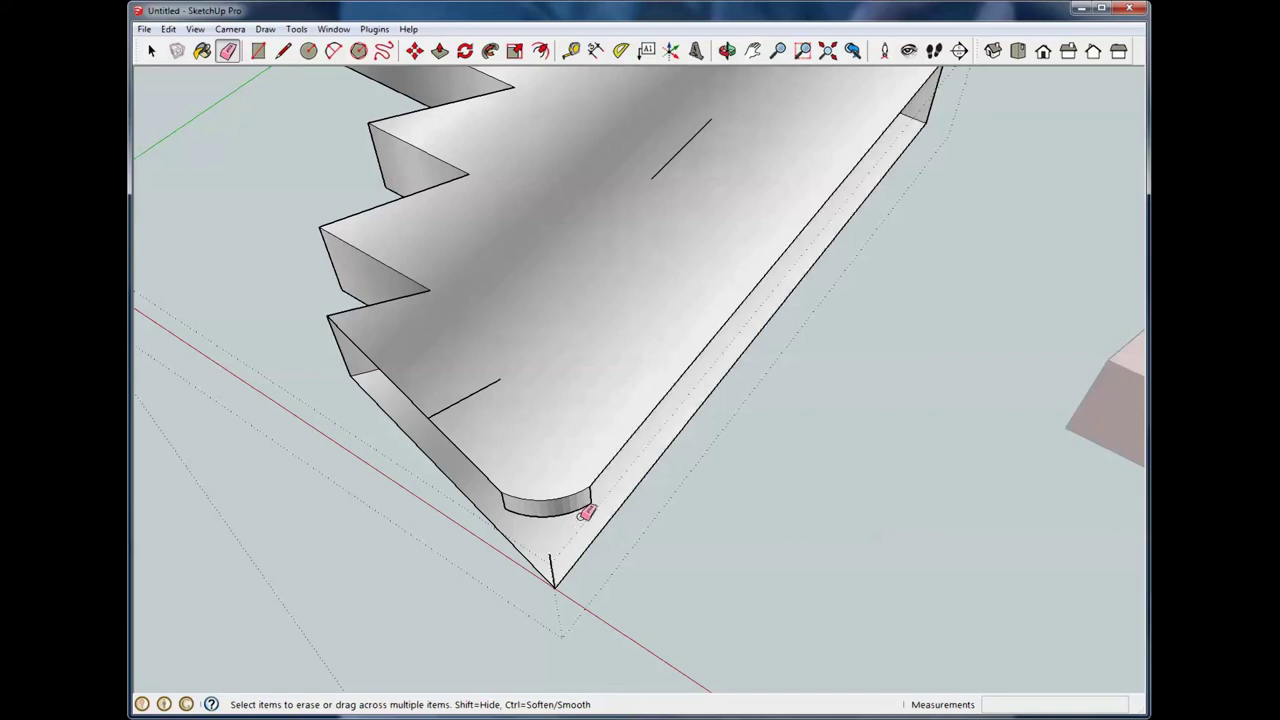
pyautogui.click(552, 560)
pyautogui.moveTo(567, 466)
pyautogui.mouseDown(button='middle')
pyautogui.moveTo(697, 623)
pyautogui.moveTo(697, 581)
pyautogui.mouseUp(button='middle')
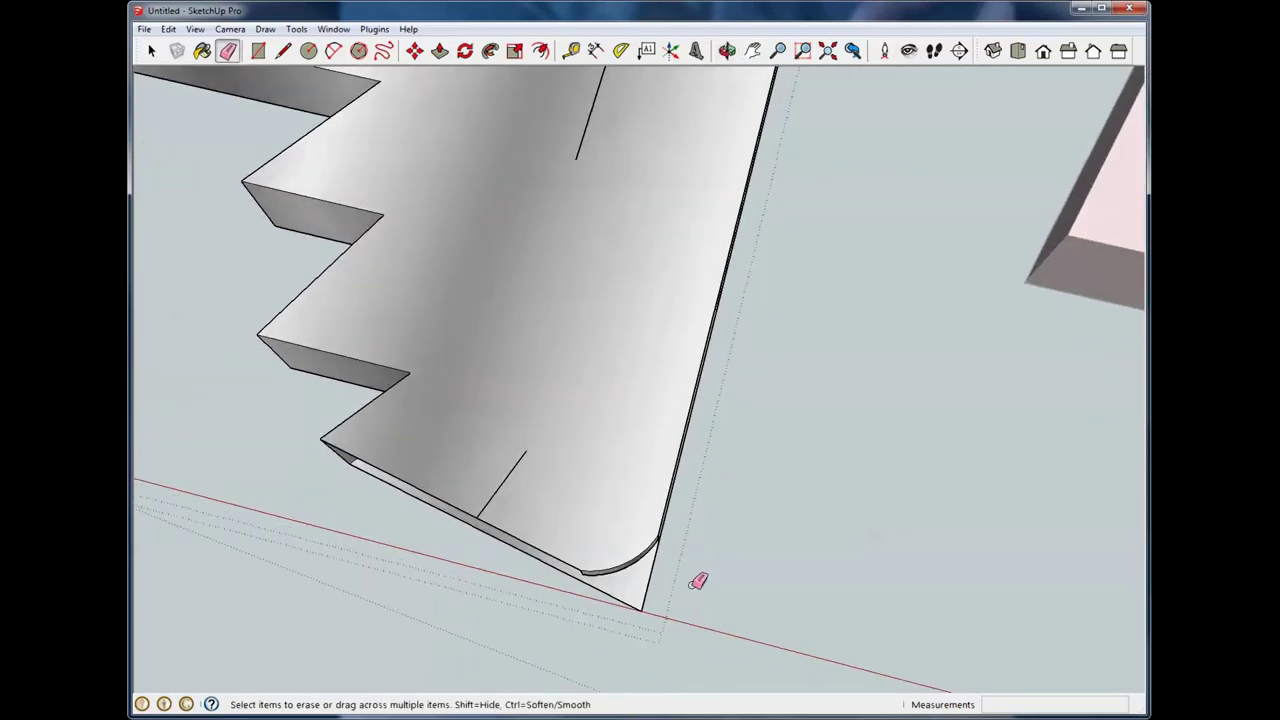
pyautogui.scroll(-5, 466, 331)
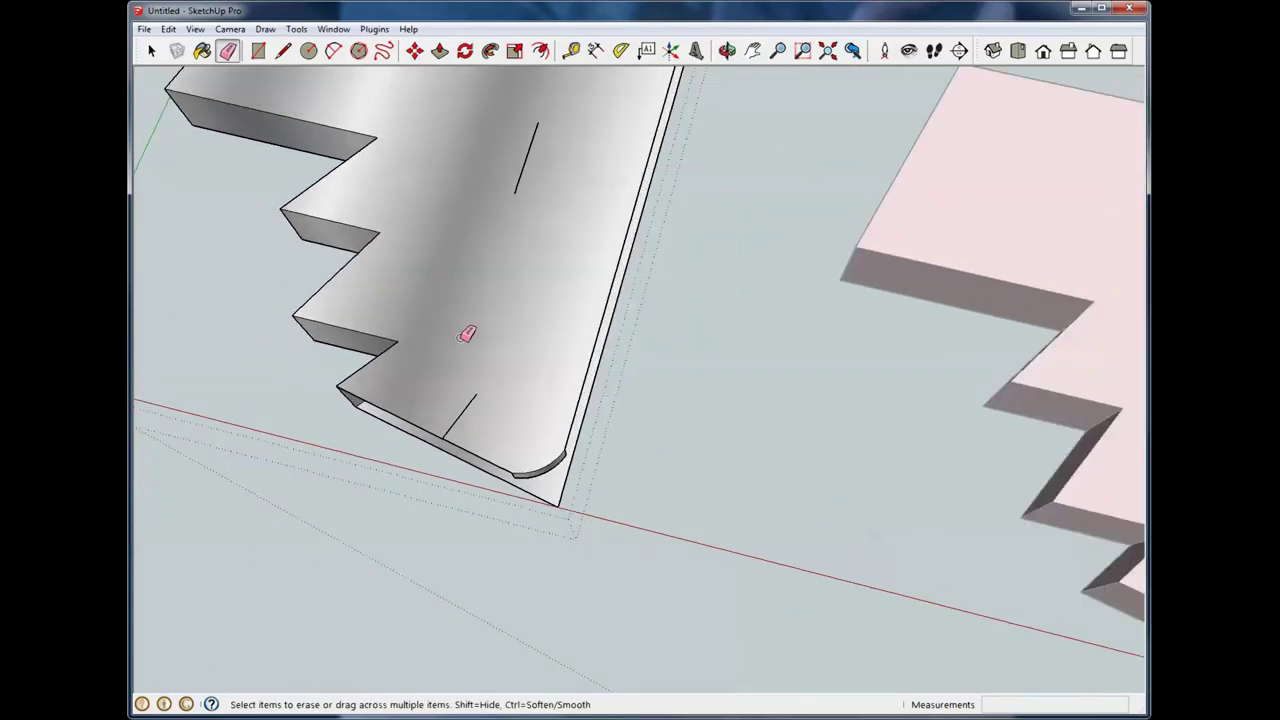
# Delete all of the geometry inside the metal slab while it is open for editing
pyautogui.click(151, 50)
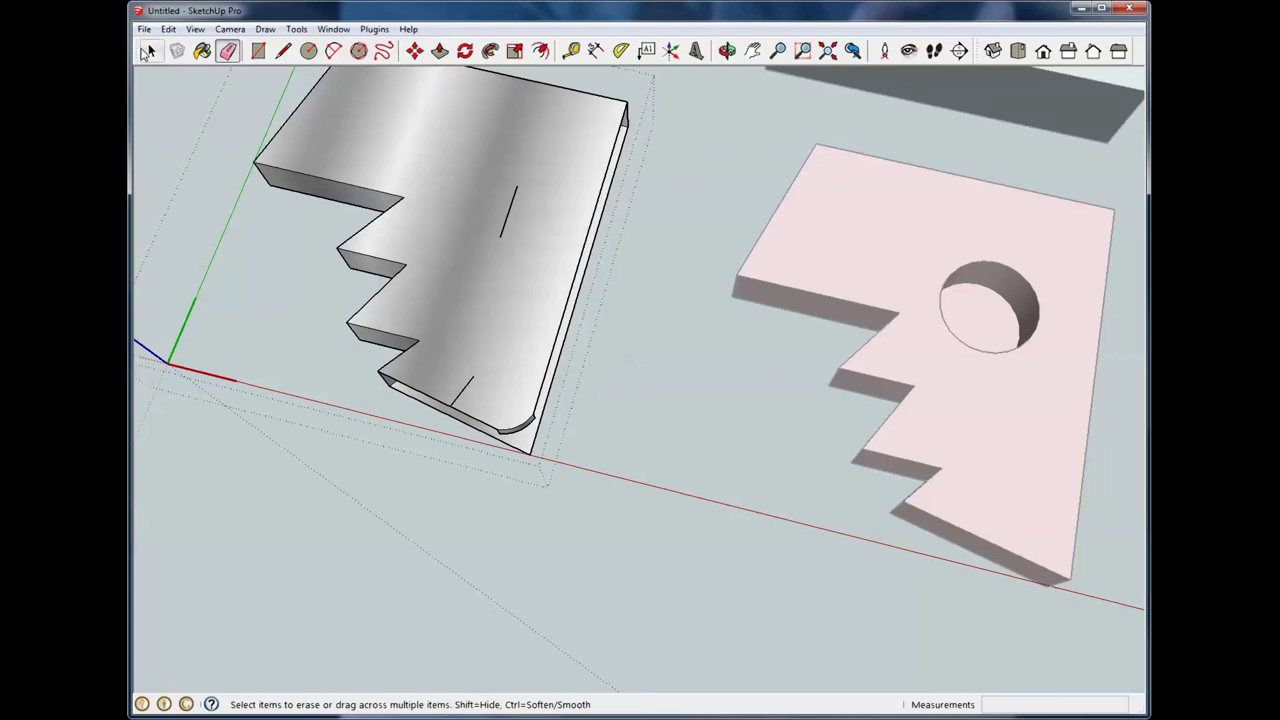
pyautogui.moveTo(222, 121)
pyautogui.mouseDown(button='middle')
pyautogui.moveTo(336, 242)
pyautogui.moveTo(432, 258)
pyautogui.moveTo(457, 249)
pyautogui.moveTo(400, 211)
pyautogui.moveTo(418, 253)
pyautogui.mouseUp(button='middle')
pyautogui.scroll(-2, 372, 250)
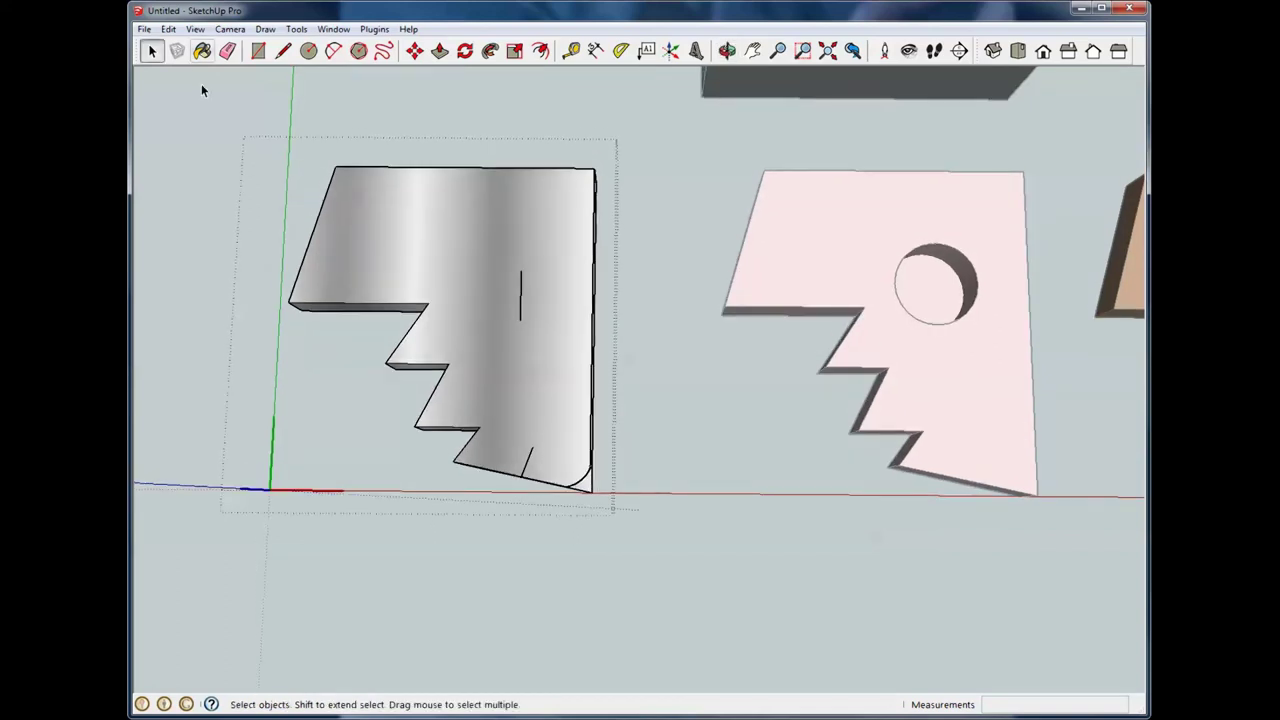
pyautogui.scroll(2, 240, 127)
pyautogui.scroll(1, 392, 236)
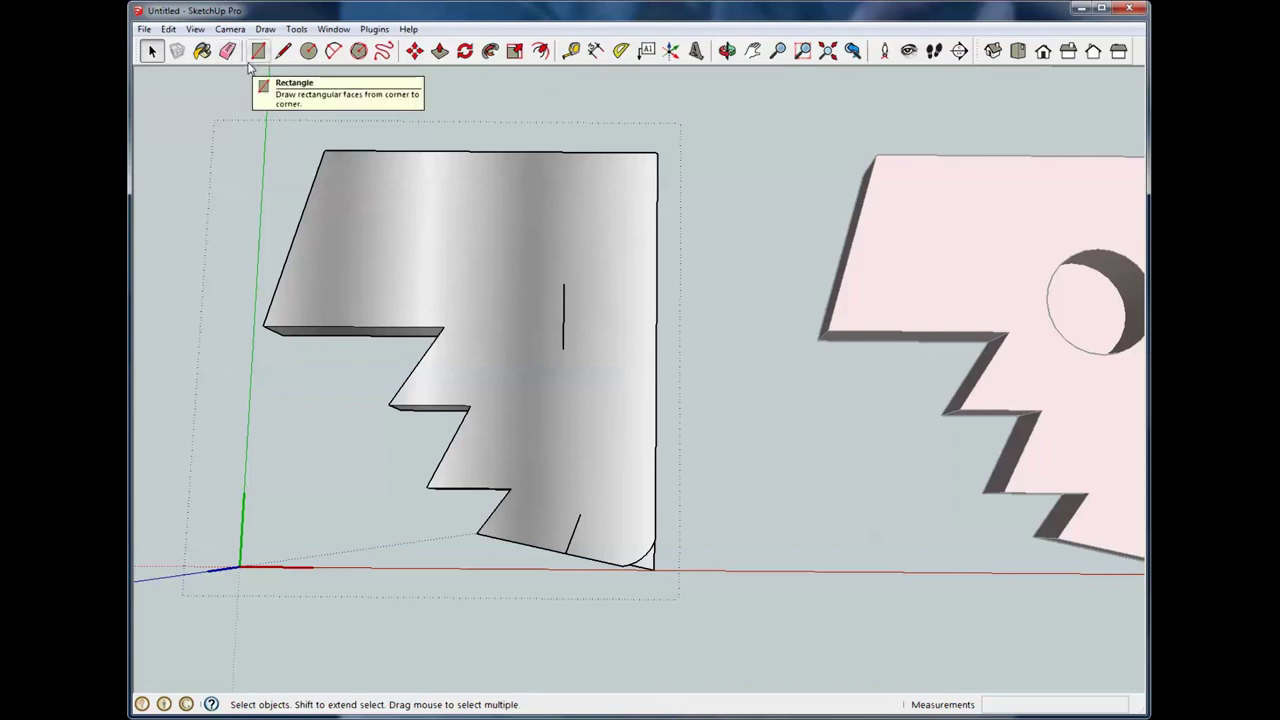
pyautogui.scroll(-6, 430, 320)
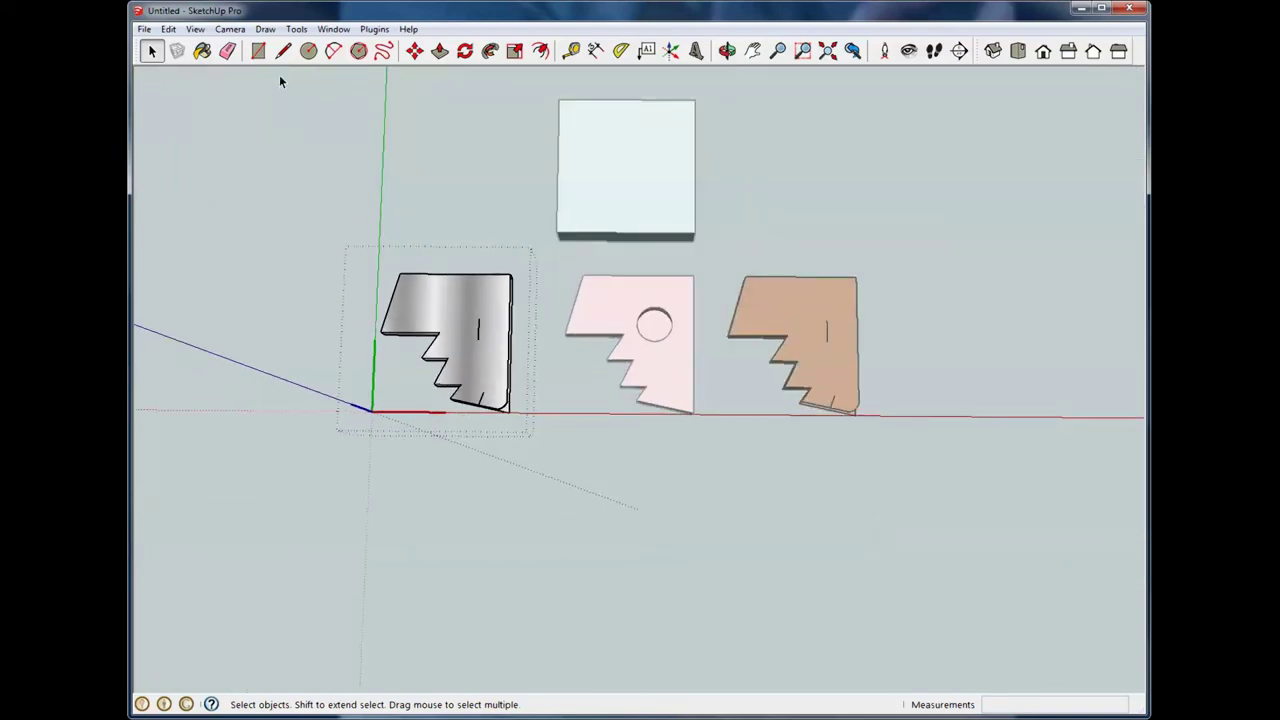
pyautogui.moveTo(280, 81); pyautogui.dragTo(910, 495)
pyautogui.press('Delete')
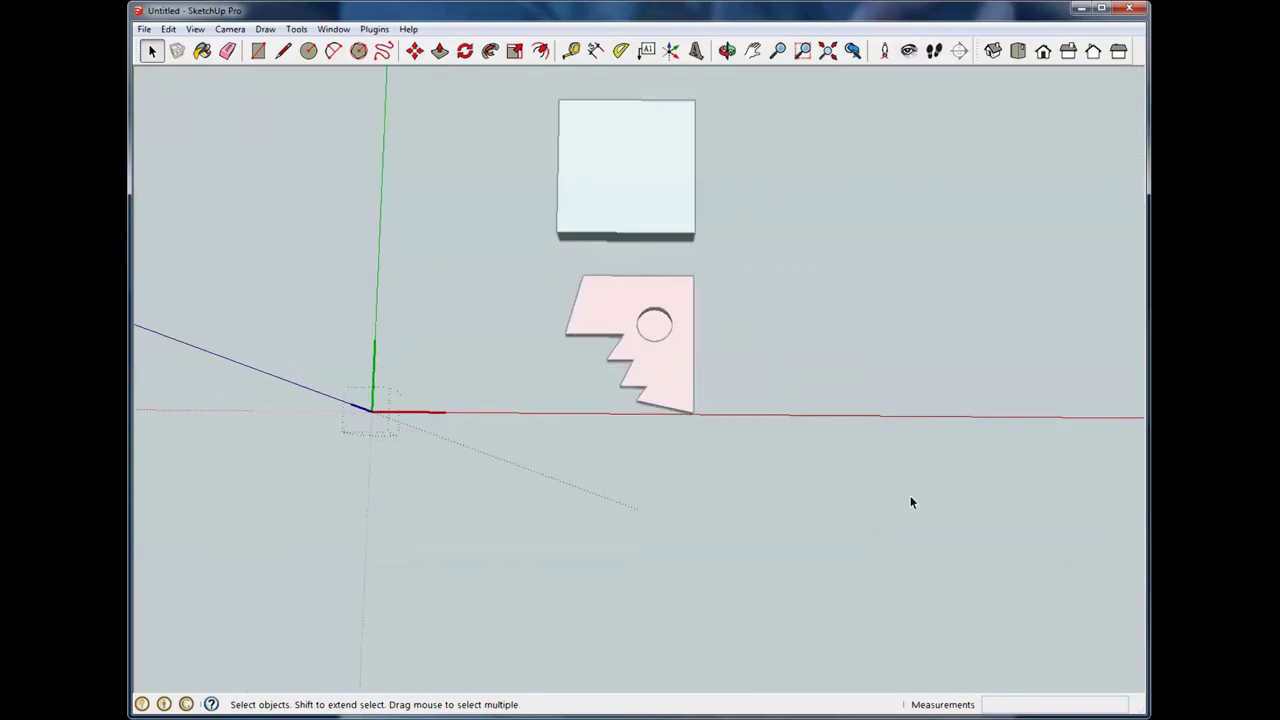
# Leave the editing mode and delete the pink slab with the hole and the square thick slab behind it
pyautogui.click(673, 378)
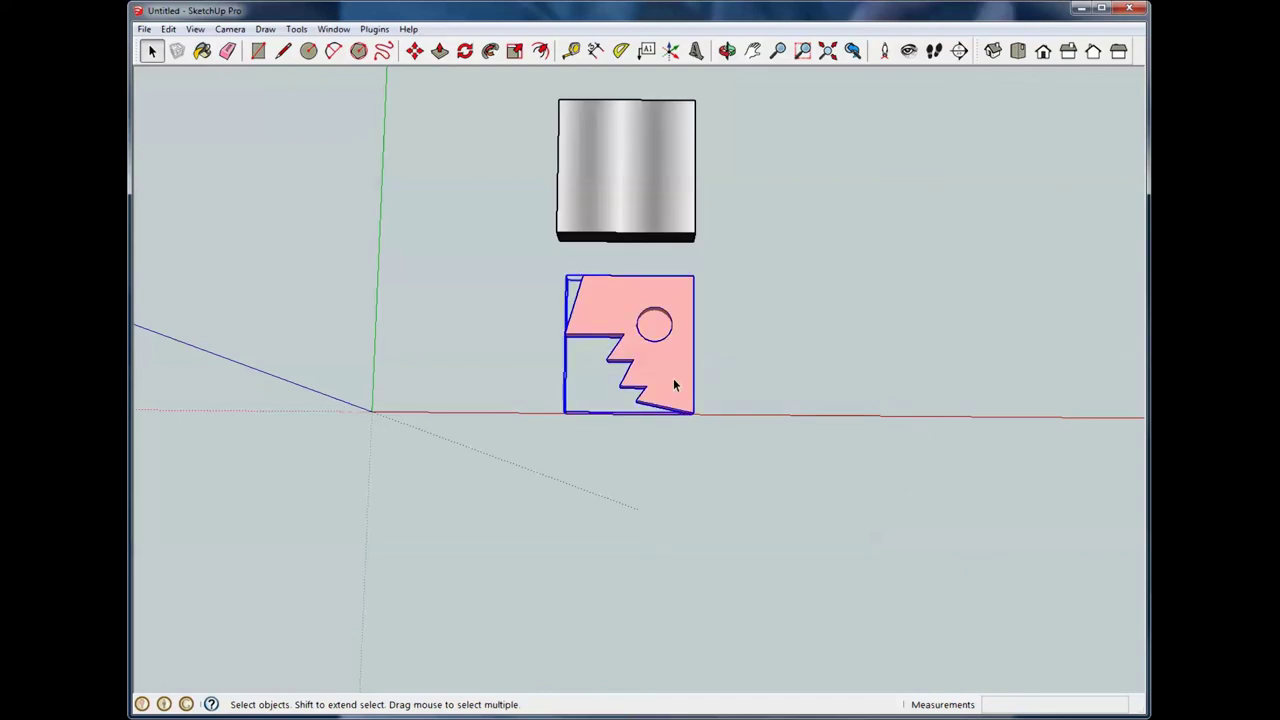
pyautogui.press('Delete')
pyautogui.click(651, 235)
pyautogui.press('Delete')
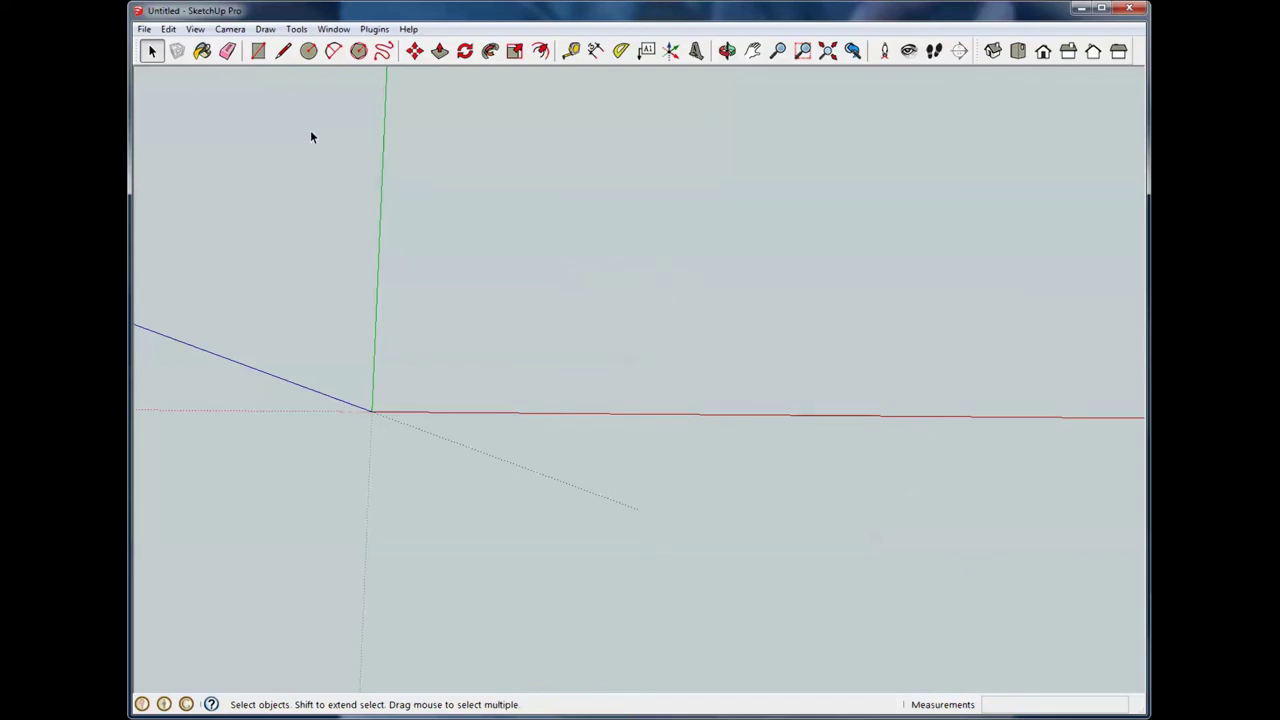
# Draw a 1.5" by 3.5" rectangle on the ground plane from the origin, and delete it
pyautogui.moveTo(311, 137); pyautogui.dragTo(285, 55, button='middle')
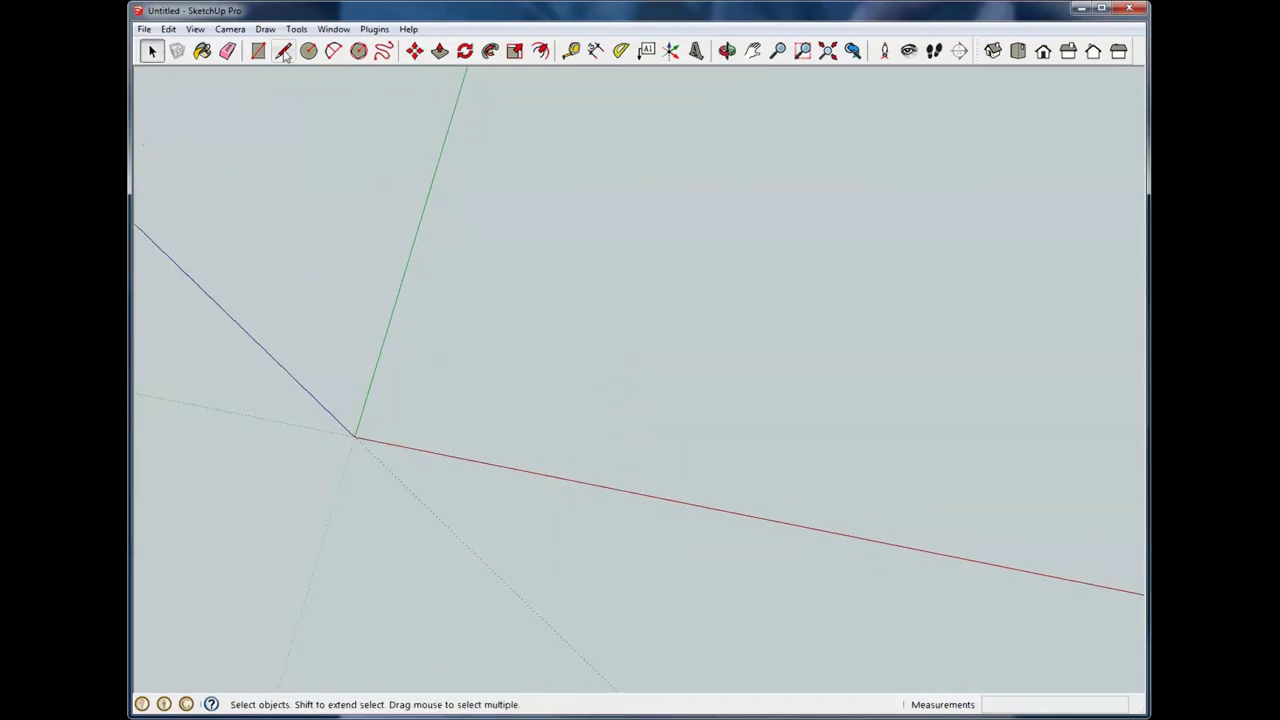
pyautogui.click(258, 51)
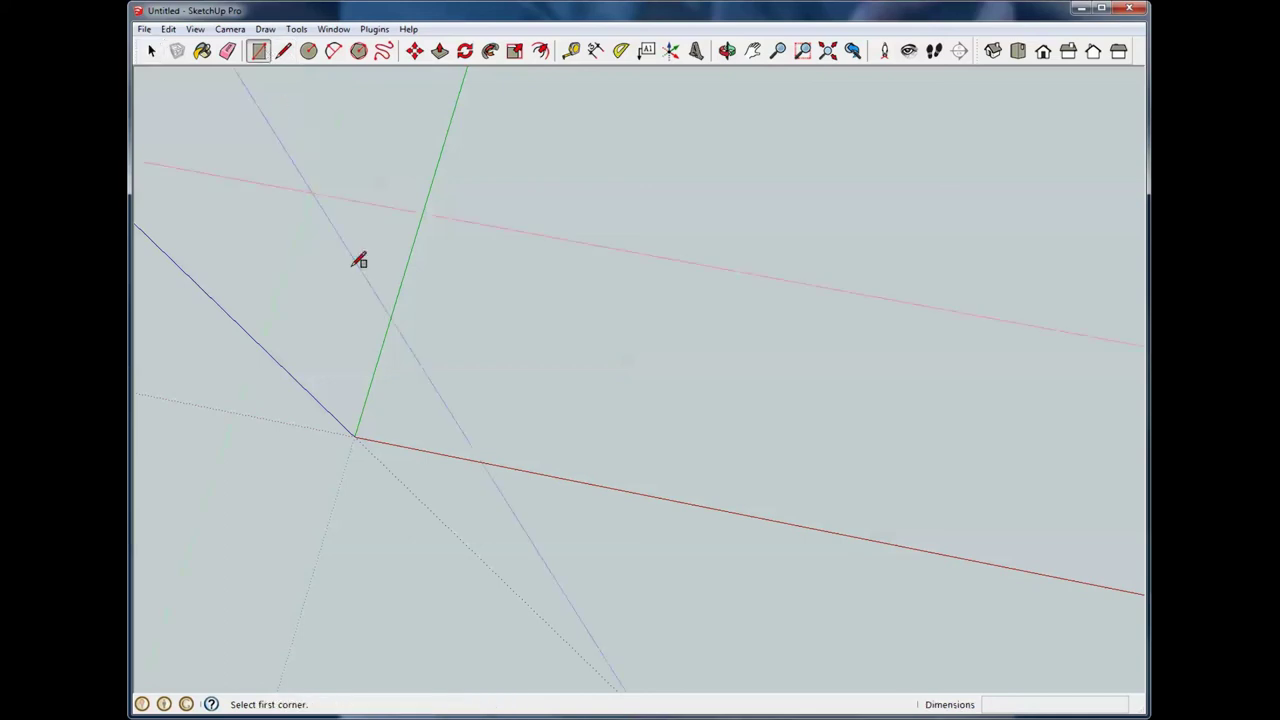
pyautogui.click(356, 436)
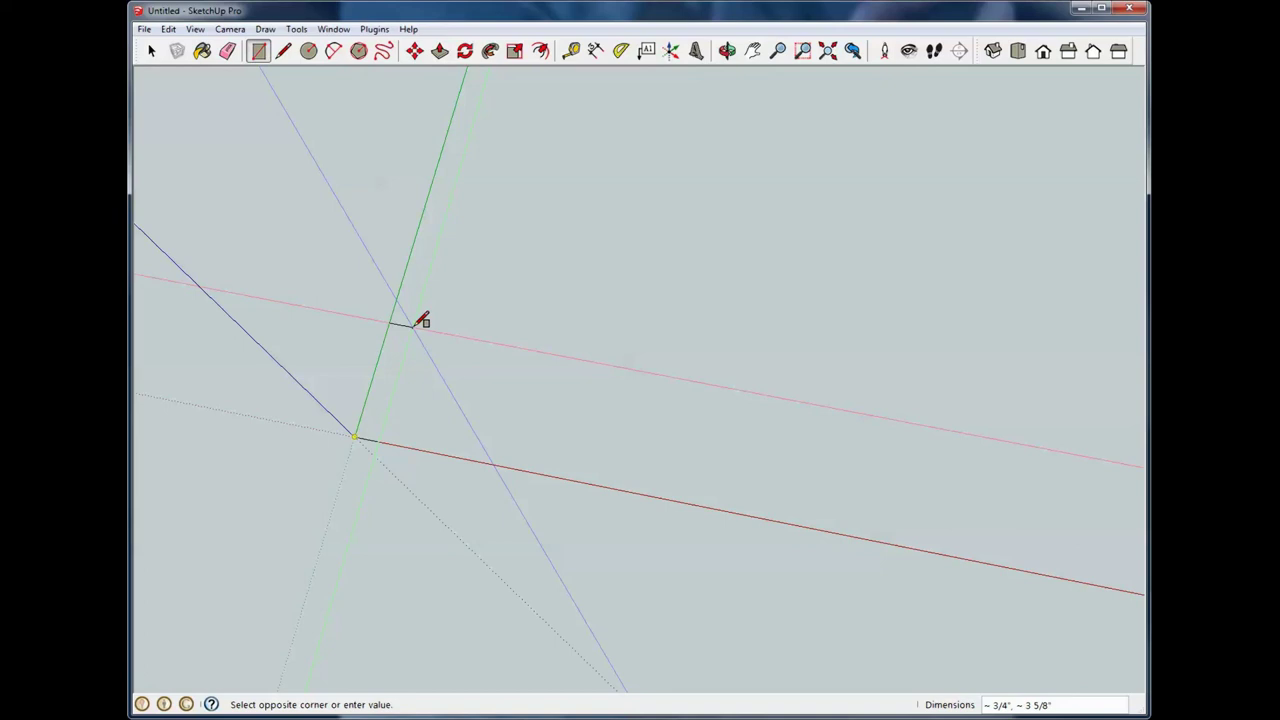
pyautogui.write('1.5,3.5')
pyautogui.press('Return')
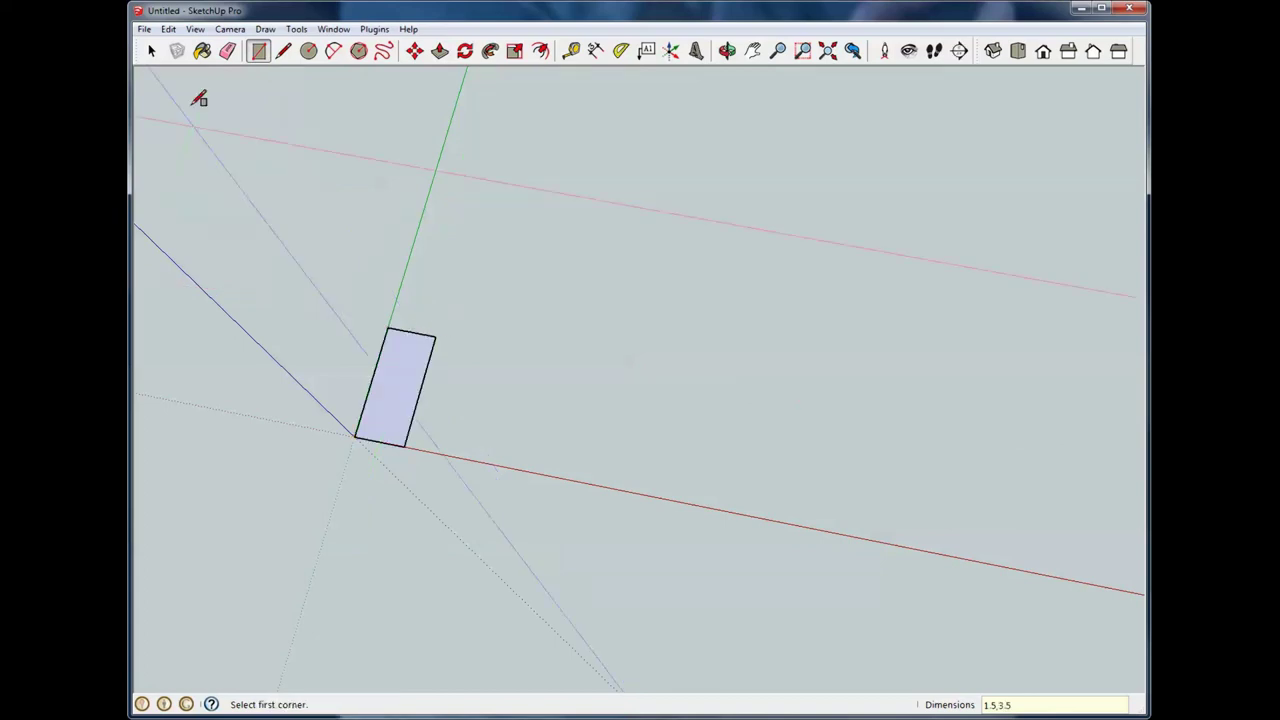
pyautogui.click(150, 52)
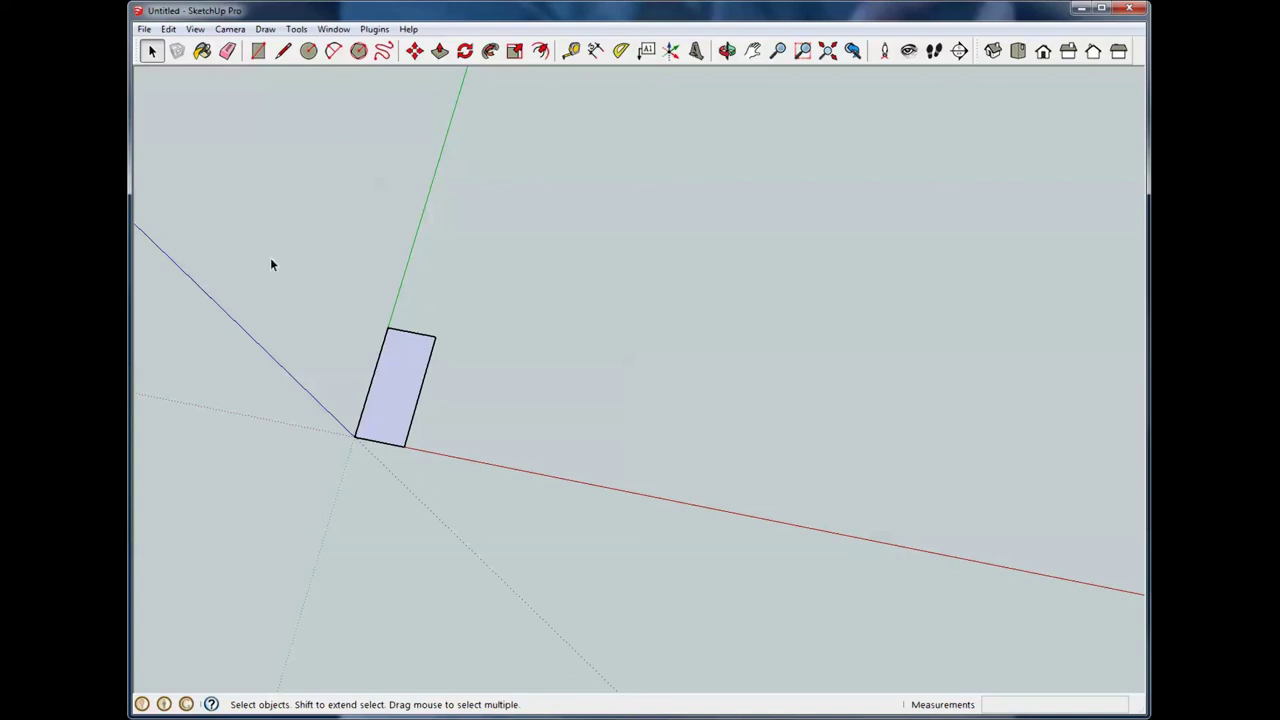
pyautogui.moveTo(270, 258); pyautogui.dragTo(542, 557)
pyautogui.press('Delete')
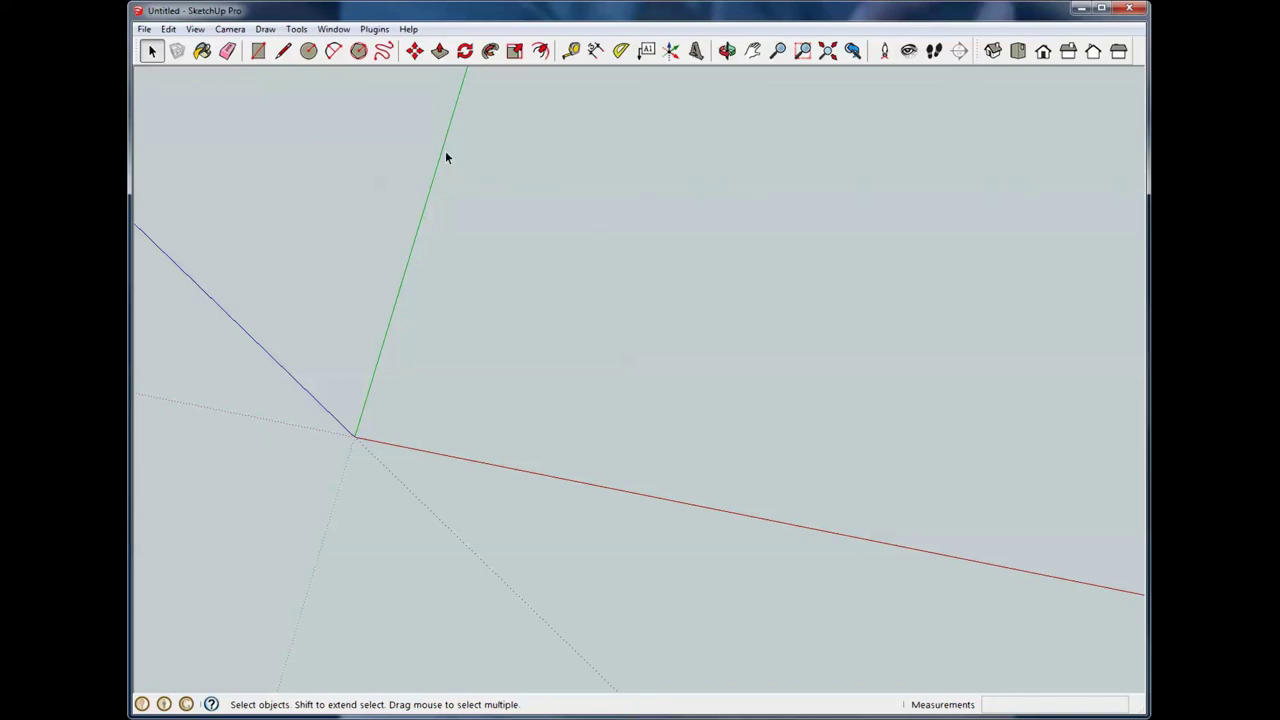
pyautogui.click(257, 53)
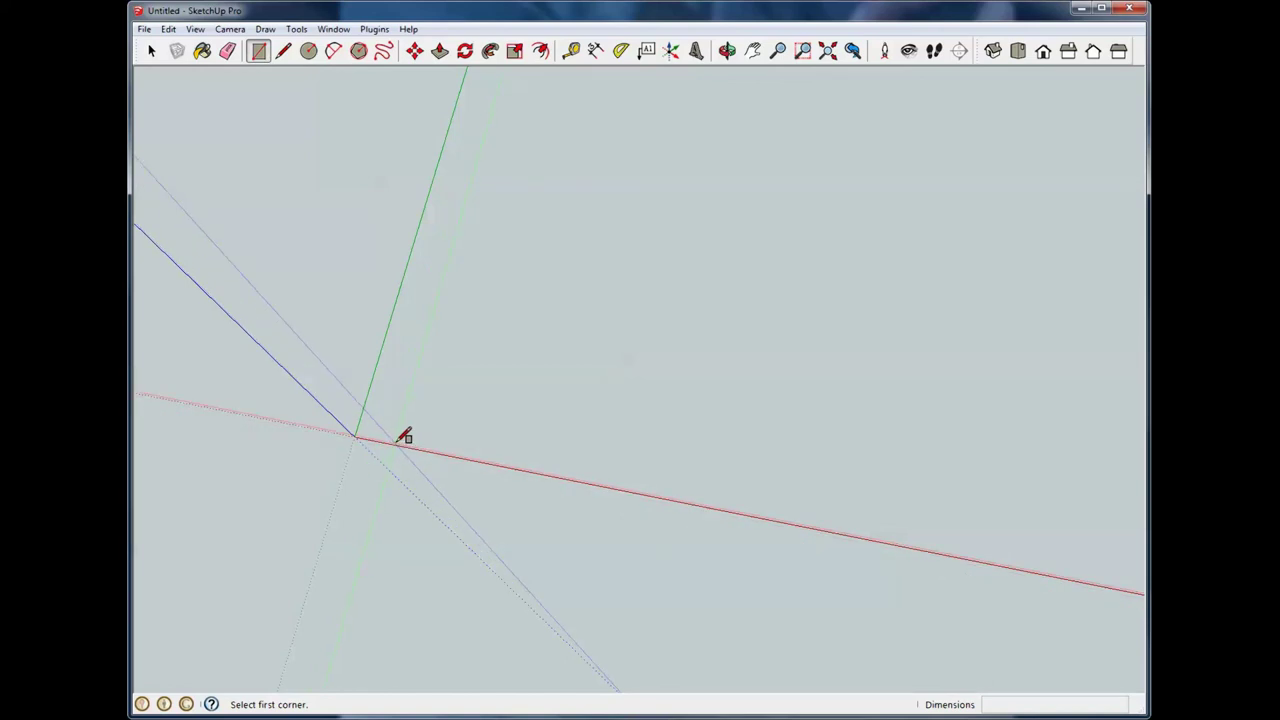
pyautogui.click(356, 437)
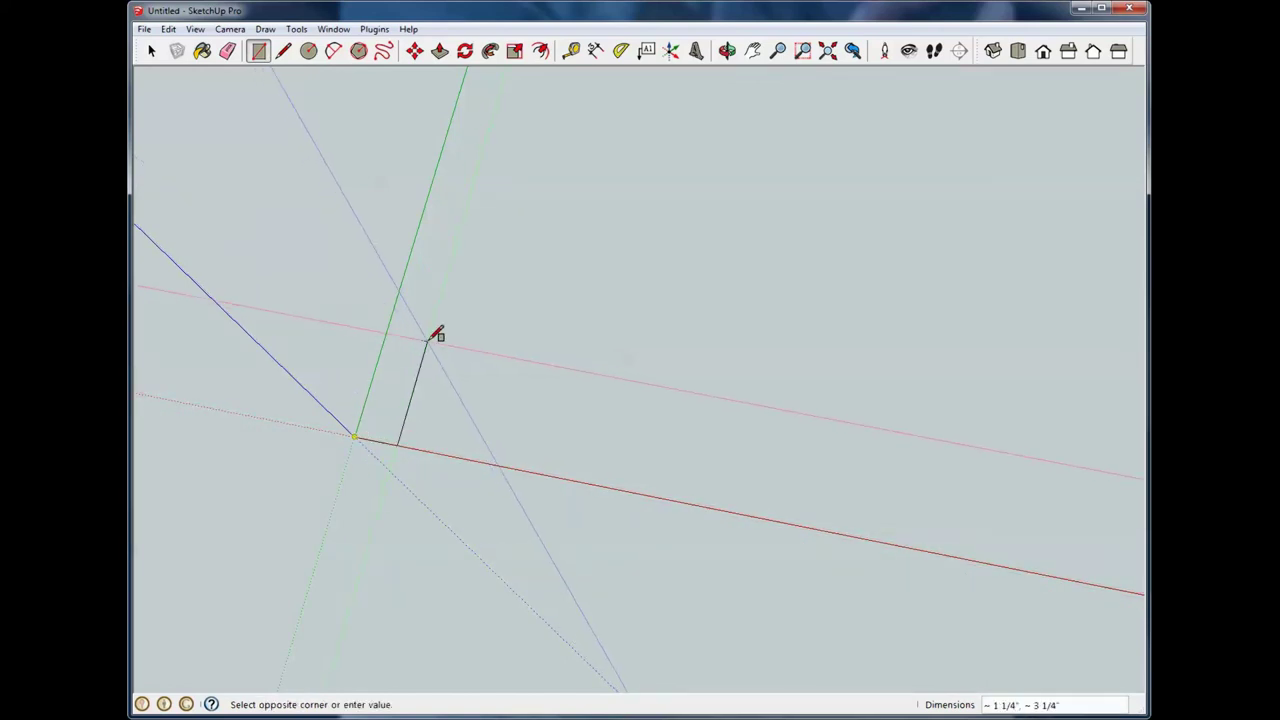
pyautogui.press('space')
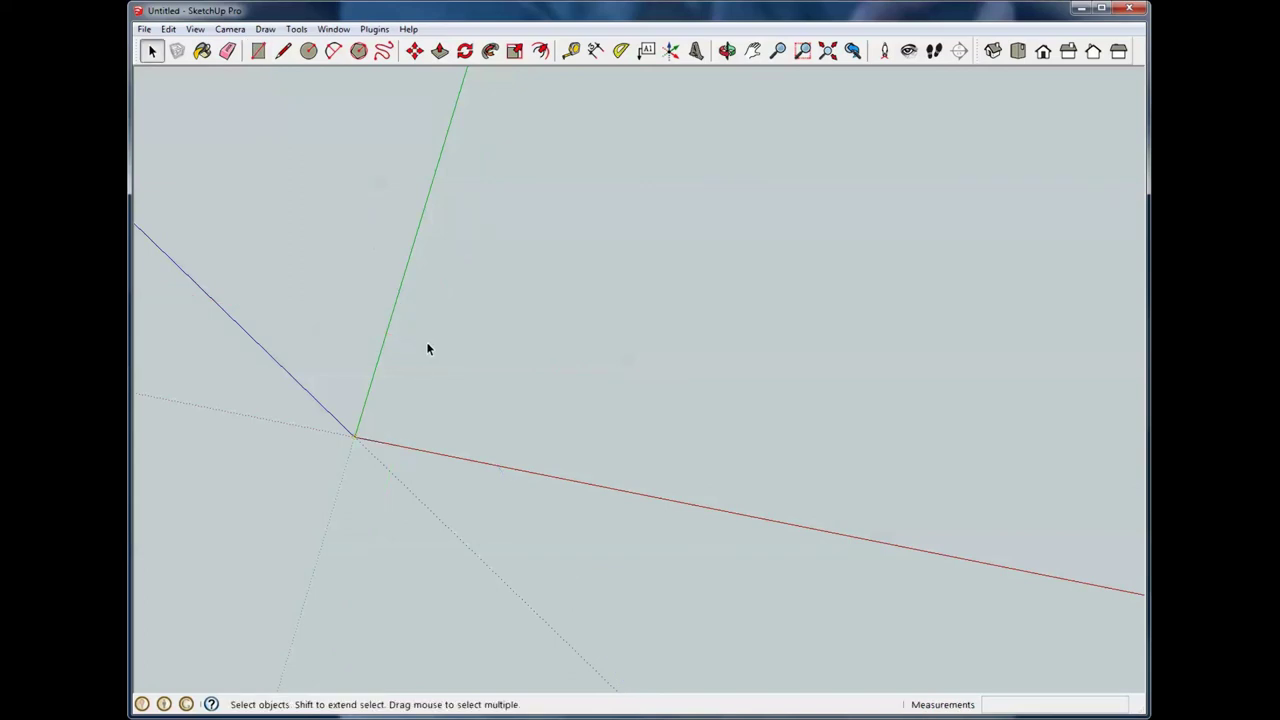
# Draw a 3 1/4" by 2 5/8" rectangle on the ground plane, starting from the origin
pyautogui.click(258, 51)
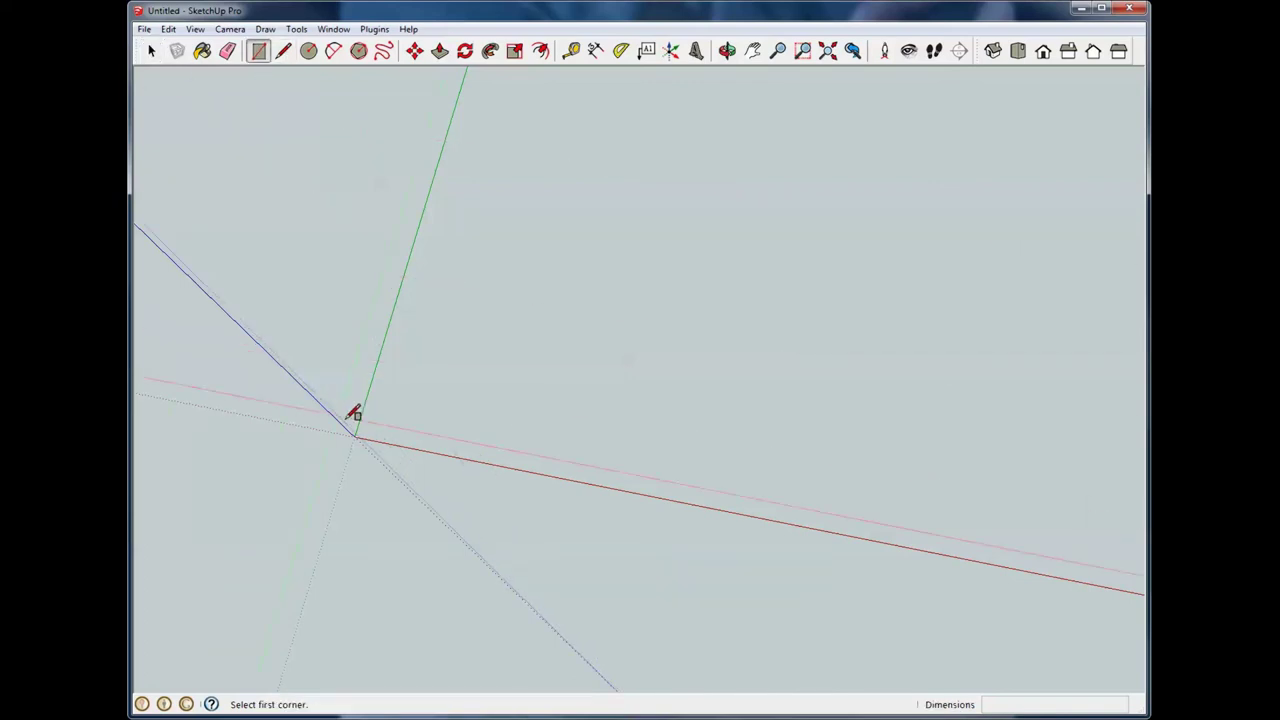
pyautogui.click(358, 436)
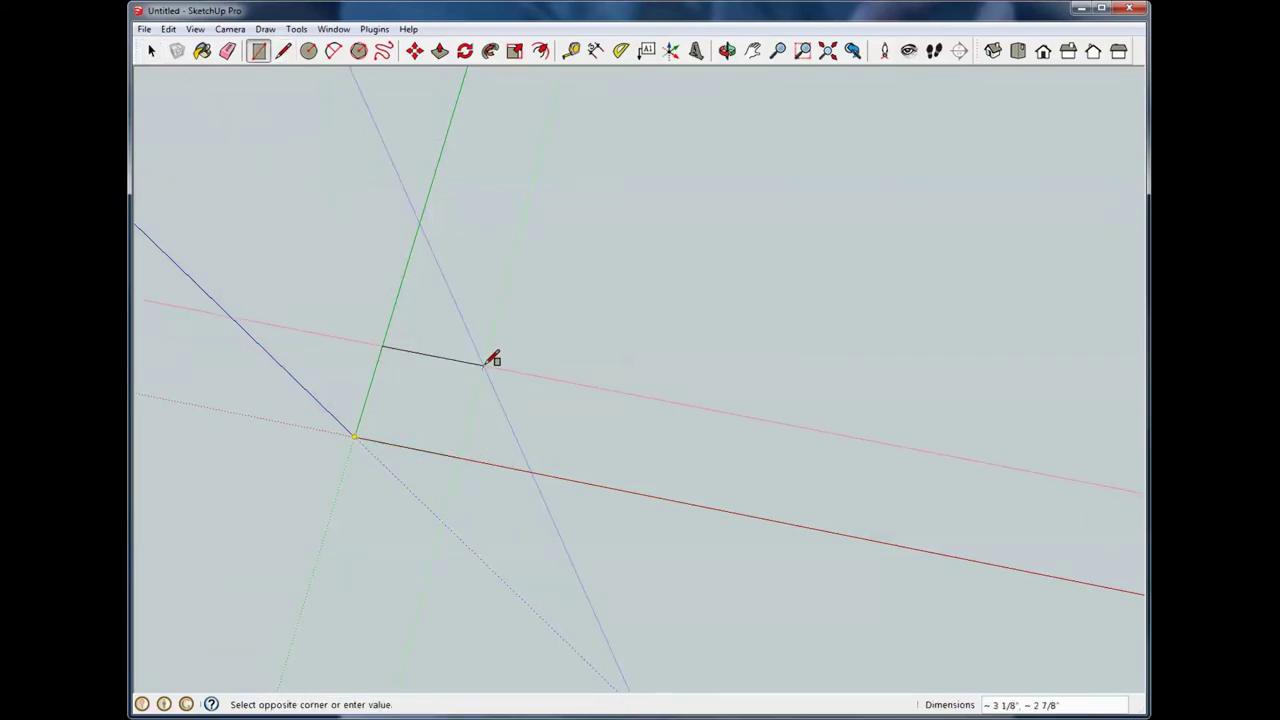
pyautogui.write('3')
pyautogui.write('5/8')
pyautogui.press('Return')
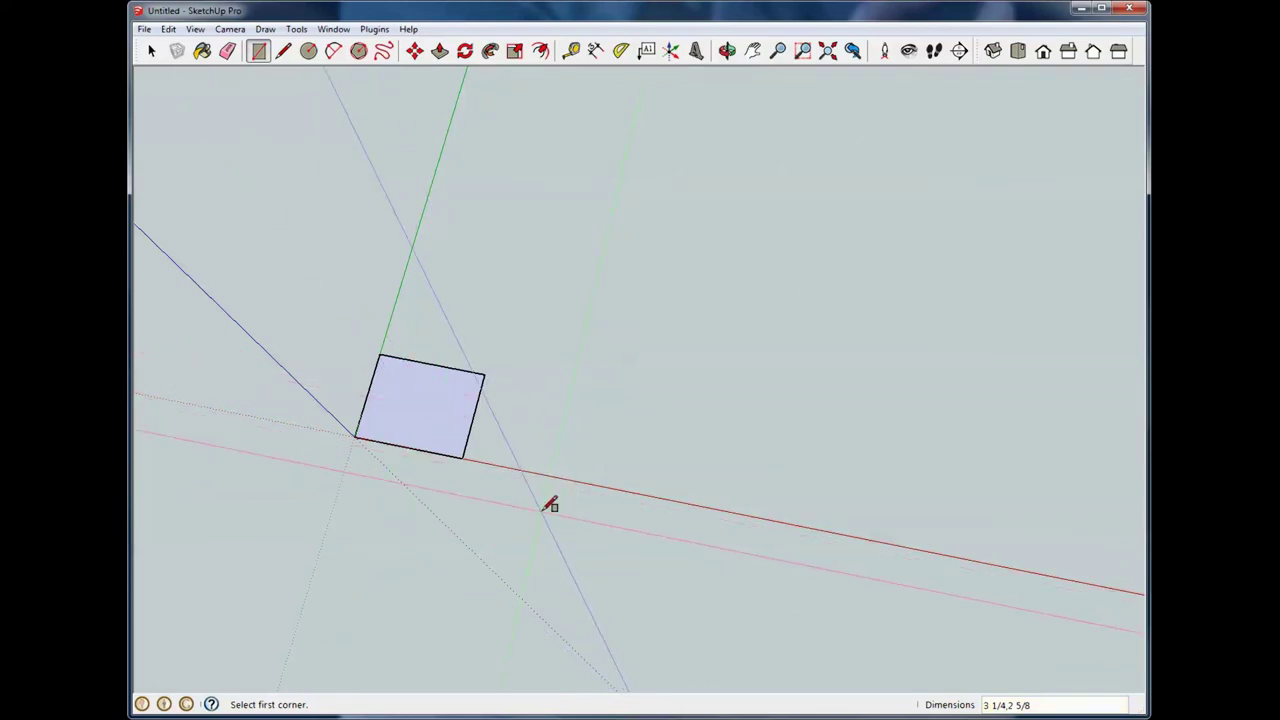
# Select the rectangle's face together with its edges and make them a group
pyautogui.click(153, 52)
pyautogui.doubleClick(434, 446)
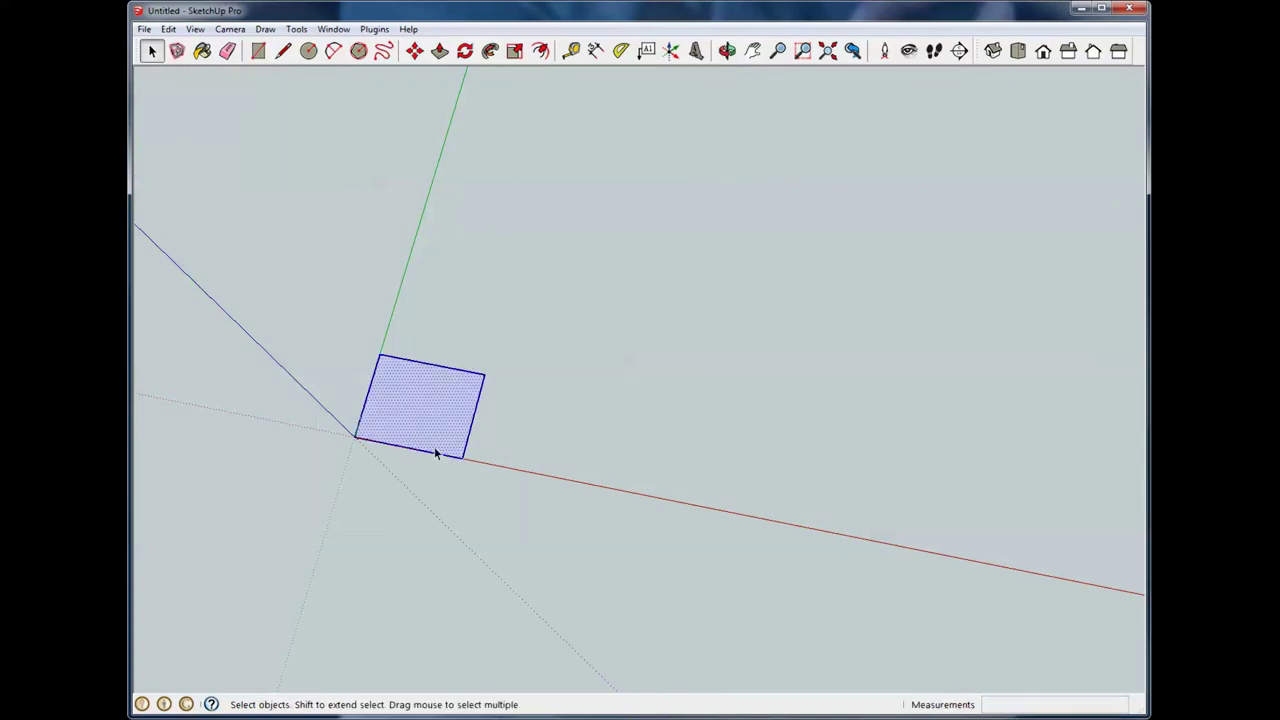
pyautogui.rightClick(428, 430)
pyautogui.click(470, 548)
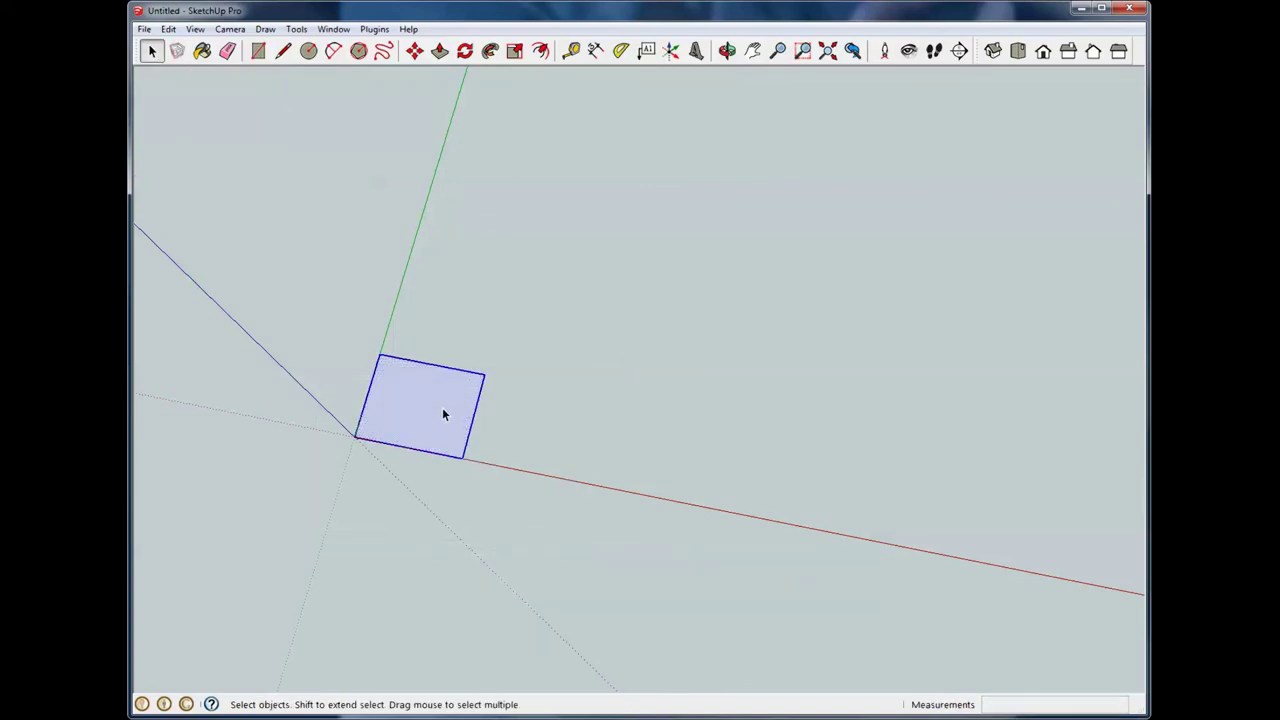
pyautogui.press('p')
pyautogui.press('space')
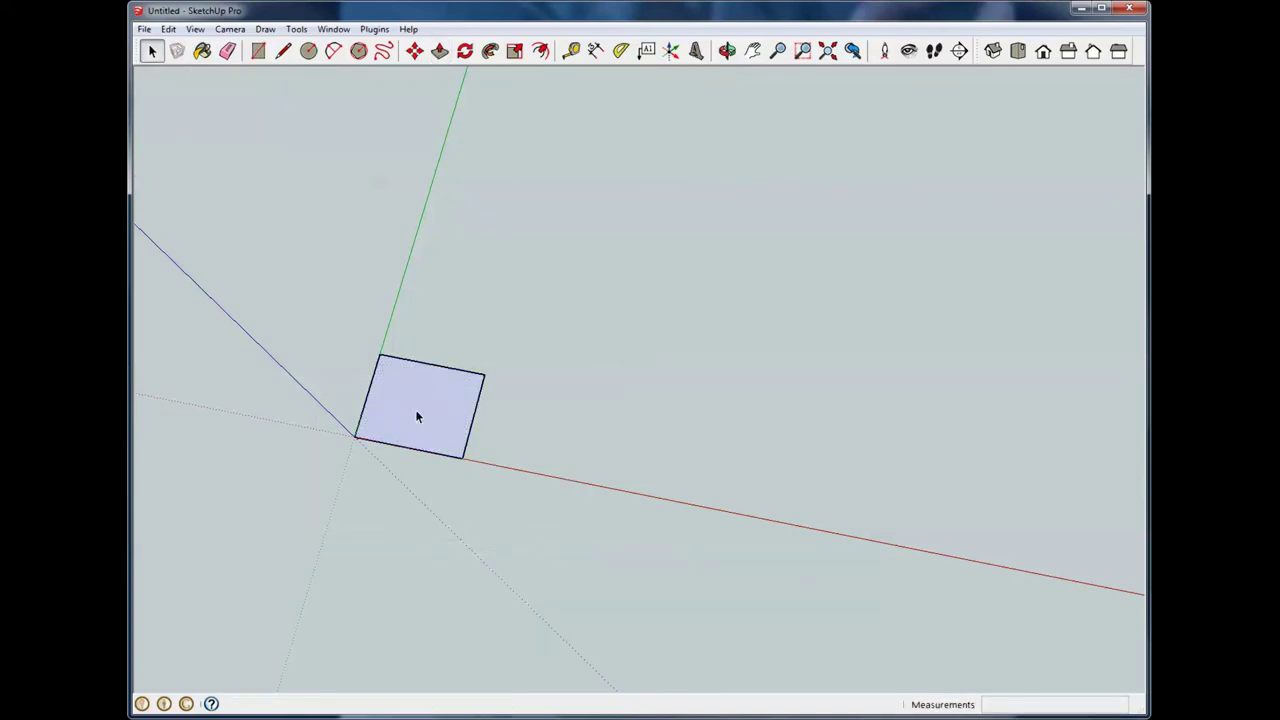
# Open the rectangle group for editing and Push/Pull its face up about 3 1/4" into a box
pyautogui.doubleClick(415, 410)
pyautogui.press('p')
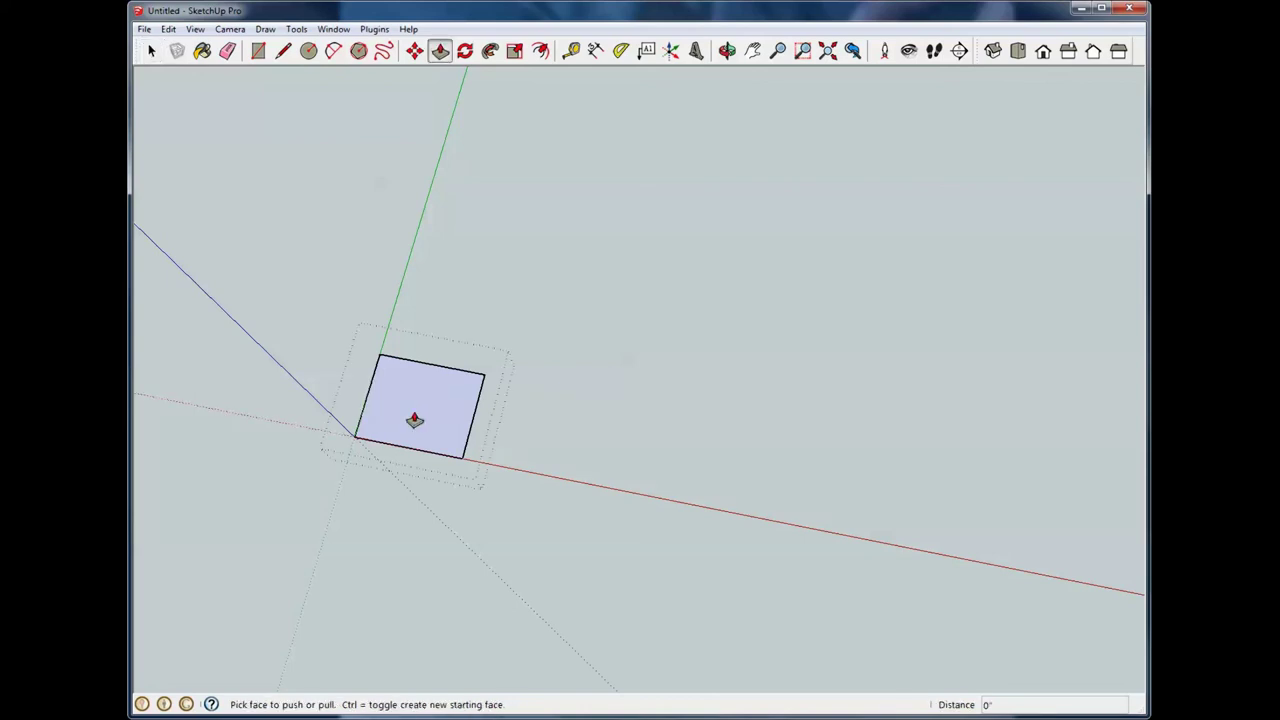
pyautogui.moveTo(415, 420); pyautogui.dragTo(406, 374)
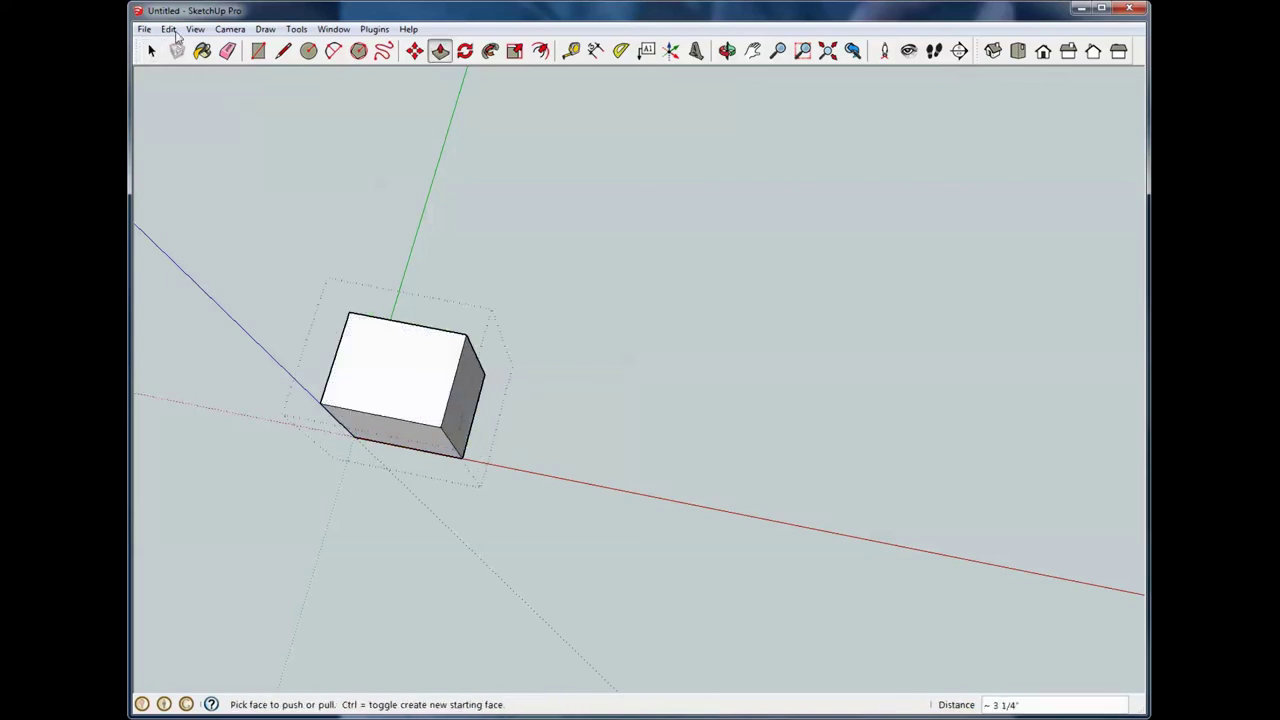
pyautogui.click(150, 51)
pyautogui.press('o')
pyautogui.moveTo(366, 423); pyautogui.dragTo(386, 336)
pyautogui.moveTo(386, 336); pyautogui.dragTo(420, 320, button='middle')
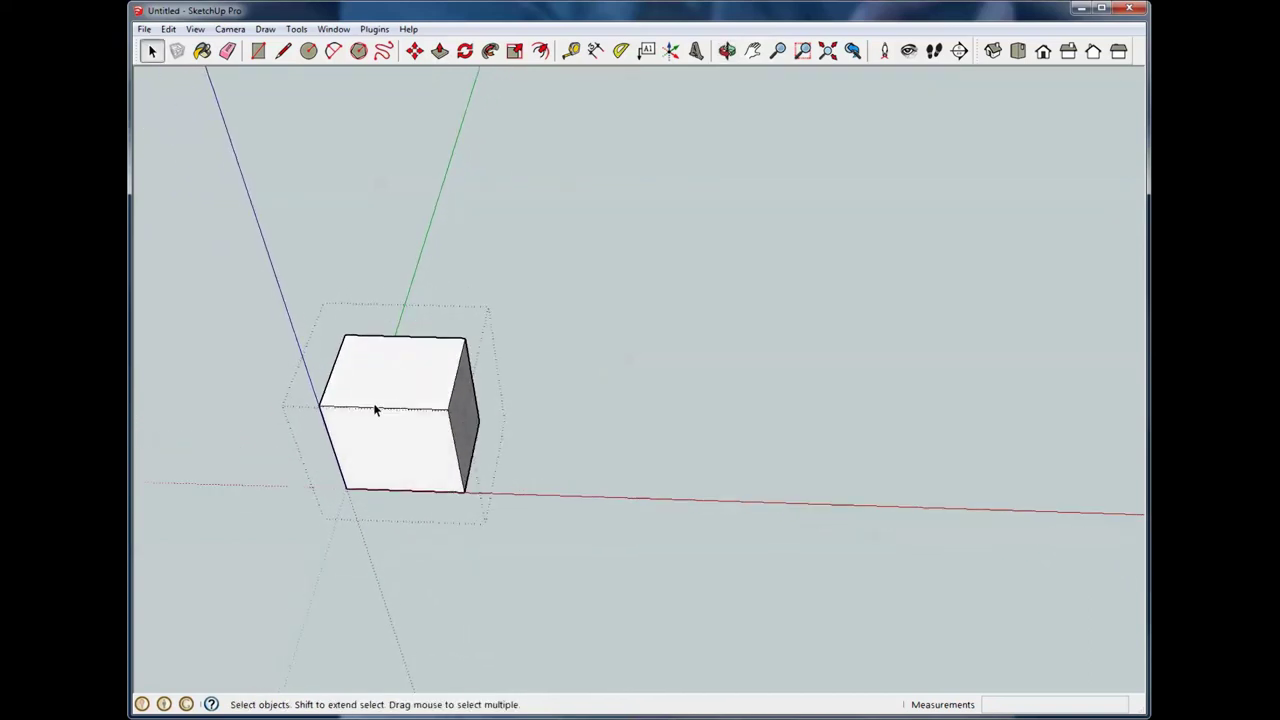
pyautogui.moveTo(374, 409); pyautogui.dragTo(703, 363, button='middle')
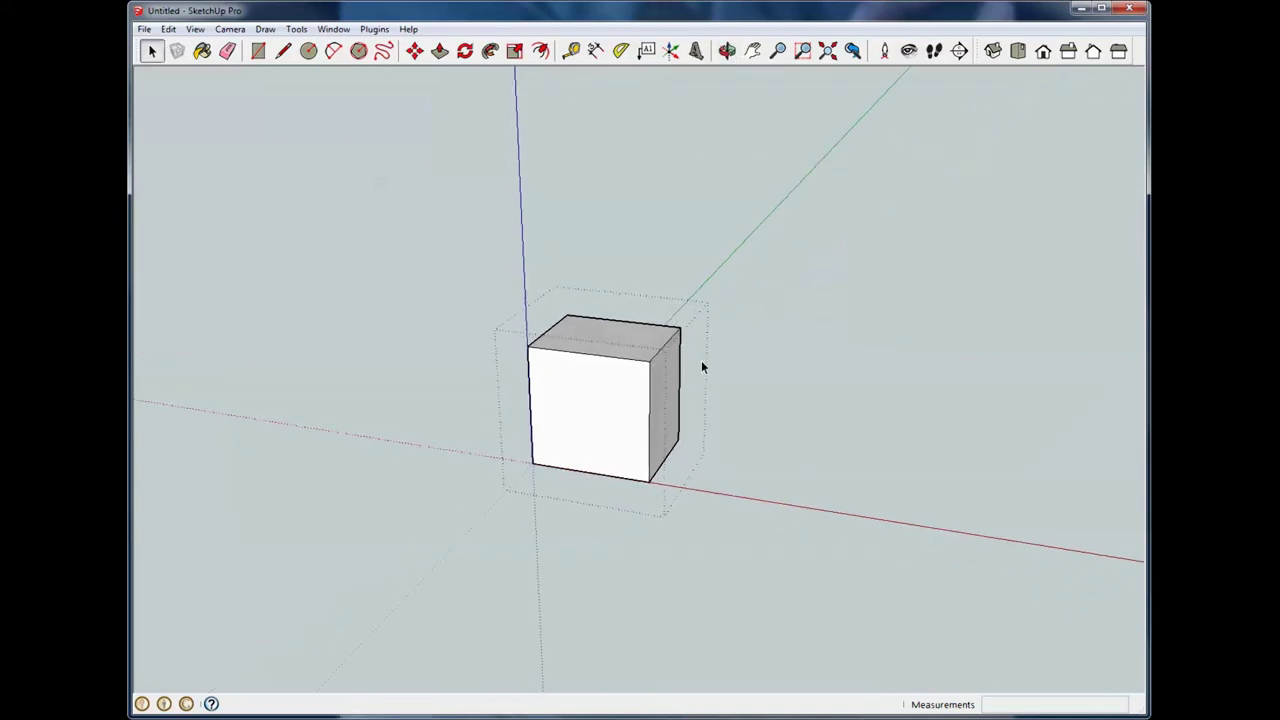
# Outside the group, draw a six-segment zigzag line across the box's front face from its upper origin-side corner to the diagonally opposite lower corner
pyautogui.click(284, 52)
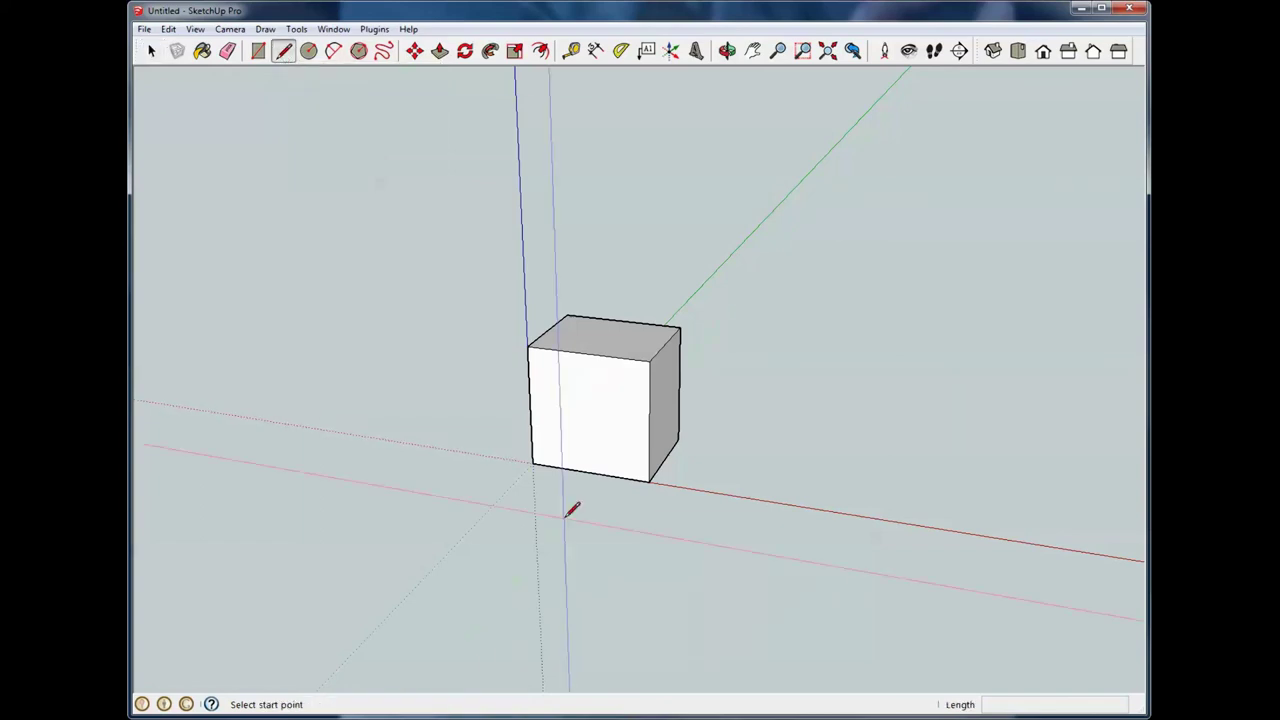
pyautogui.click(529, 345)
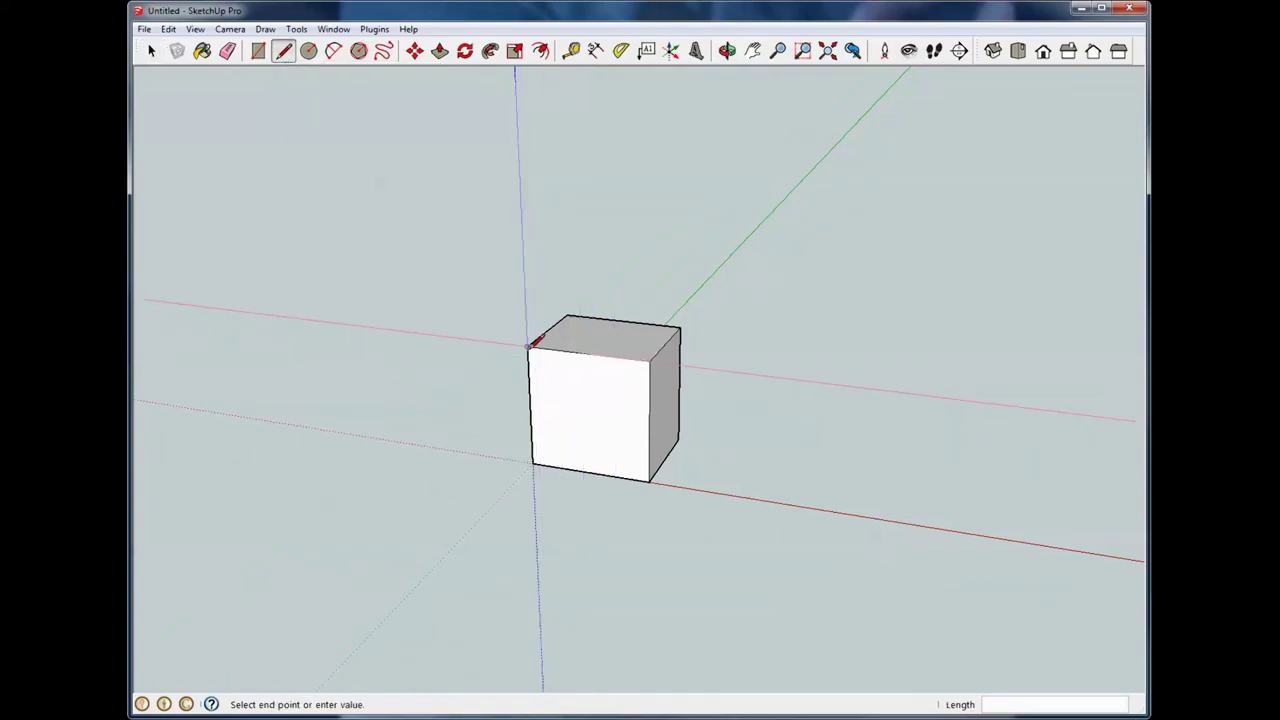
pyautogui.click(578, 380)
pyautogui.click(556, 405)
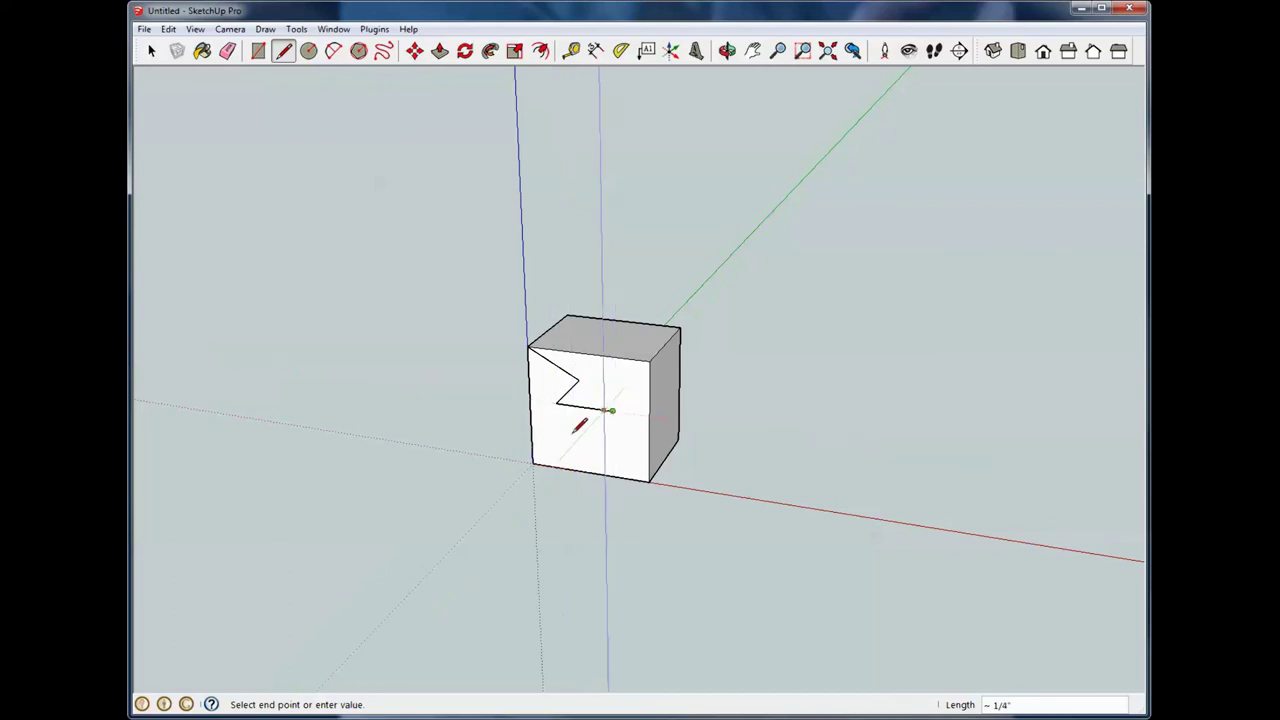
pyautogui.click(612, 410)
pyautogui.click(583, 446)
pyautogui.click(624, 429)
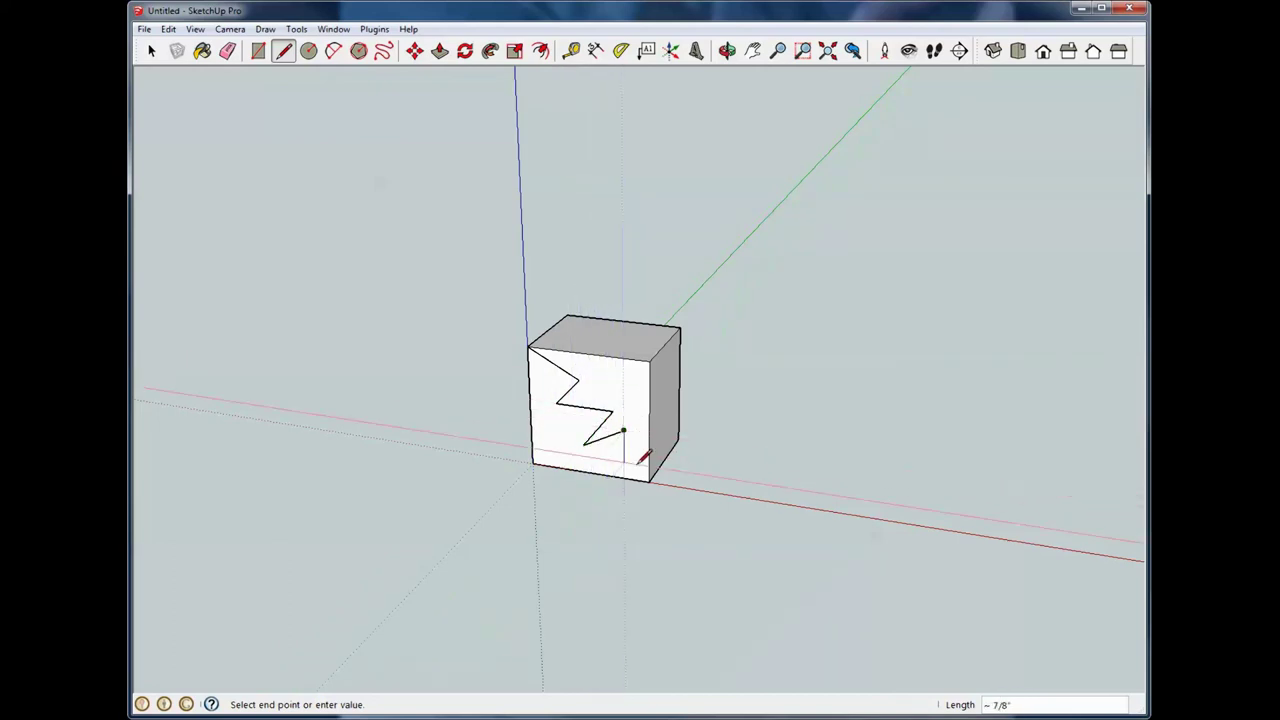
pyautogui.click(649, 481)
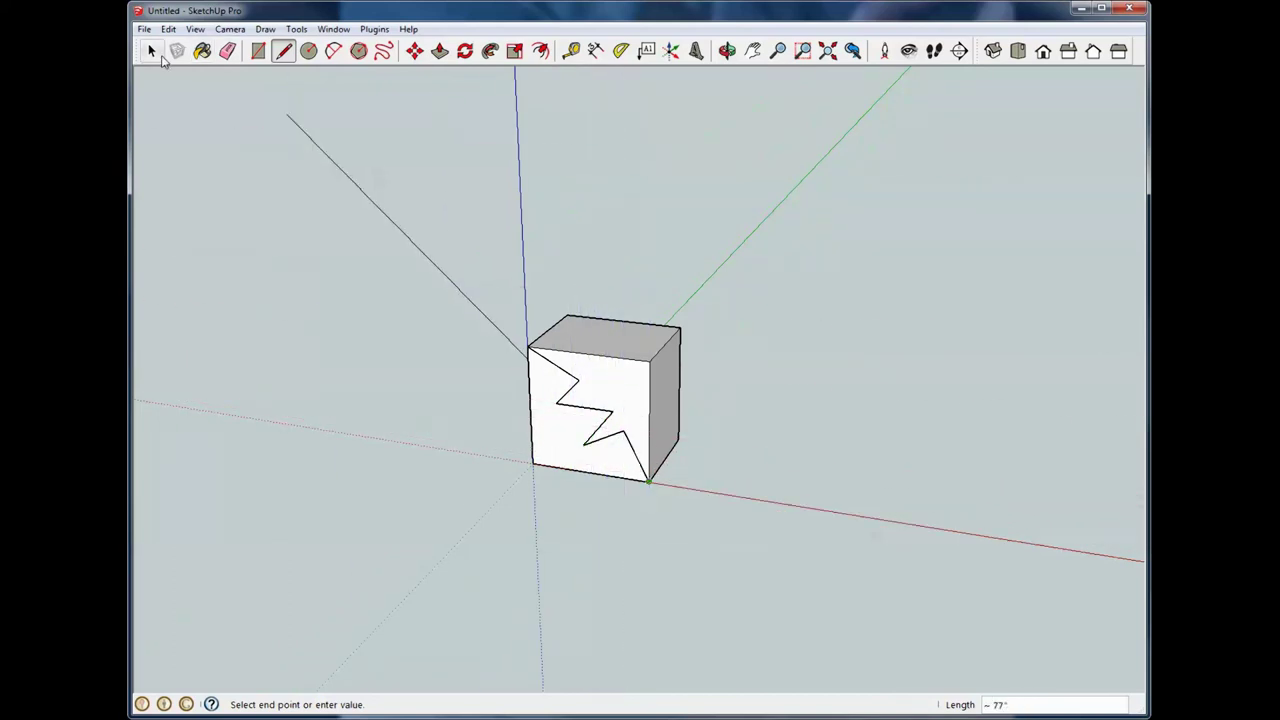
pyautogui.click(152, 52)
# Undo all six segments of the zigzag line on the box's front face
pyautogui.moveTo(660, 330)
pyautogui.mouseDown(button='middle')
pyautogui.moveTo(674, 340)
pyautogui.moveTo(623, 343)
pyautogui.moveTo(680, 334)
pyautogui.mouseUp(button='middle')
pyautogui.scroll(2, 634, 429)
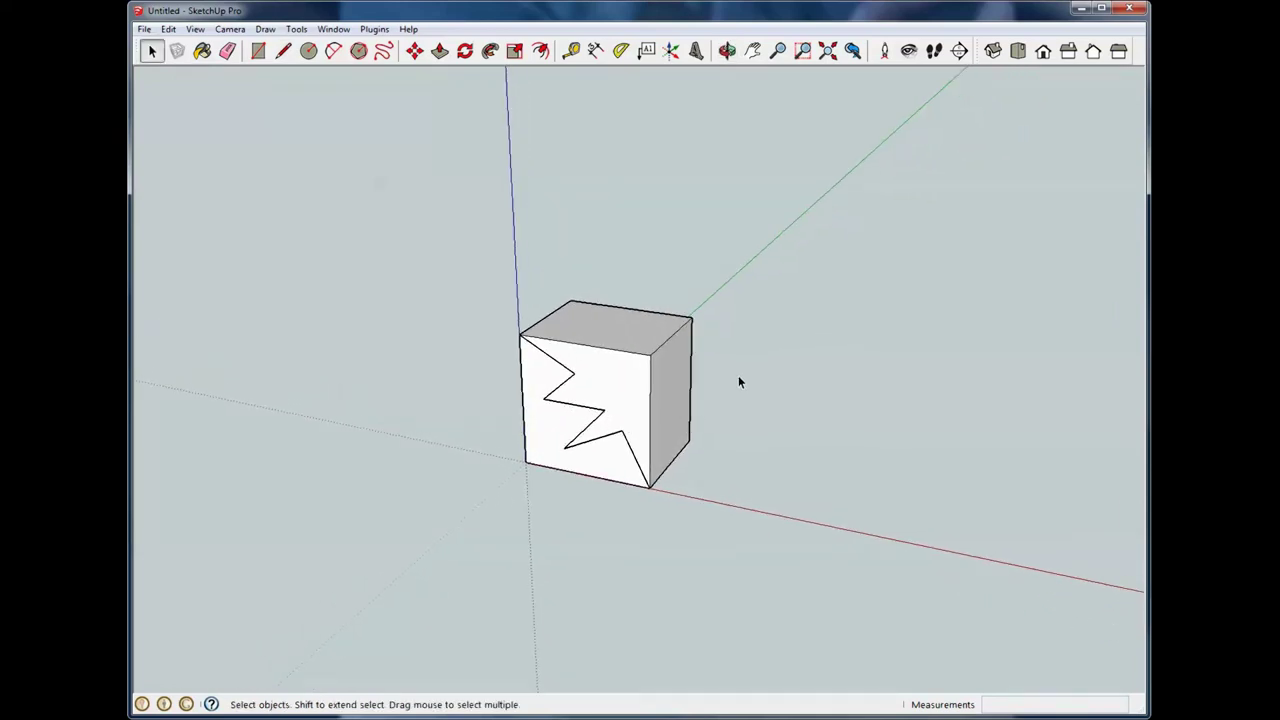
pyautogui.moveTo(740, 381); pyautogui.dragTo(771, 374, button='middle')
pyautogui.scroll(1, 690, 403)
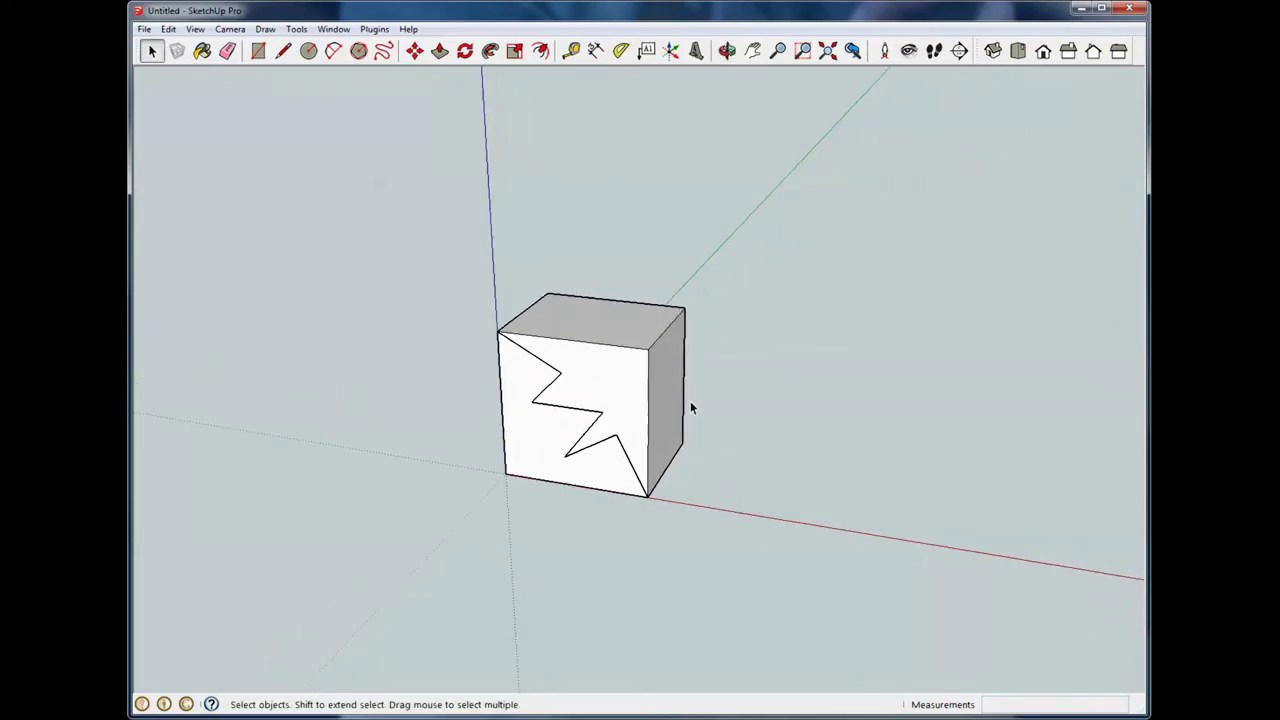
pyautogui.scroll(-1, 690, 405)
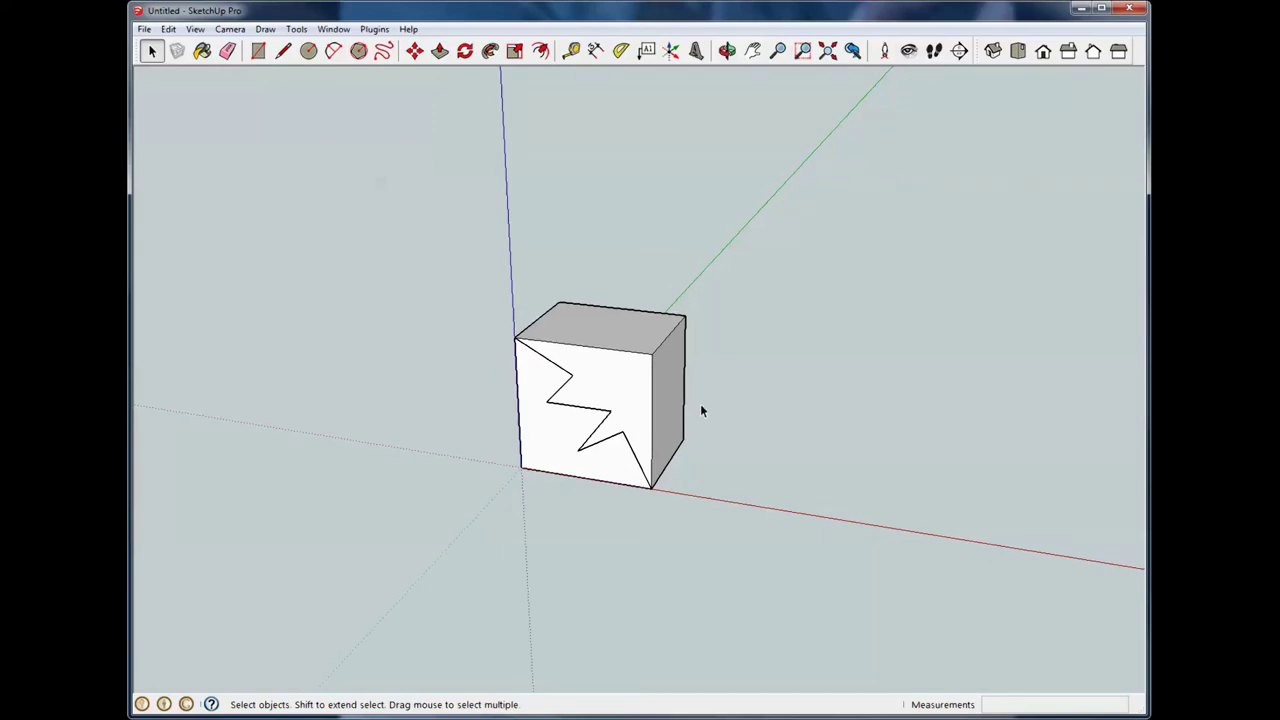
pyautogui.scroll(1, 665, 408)
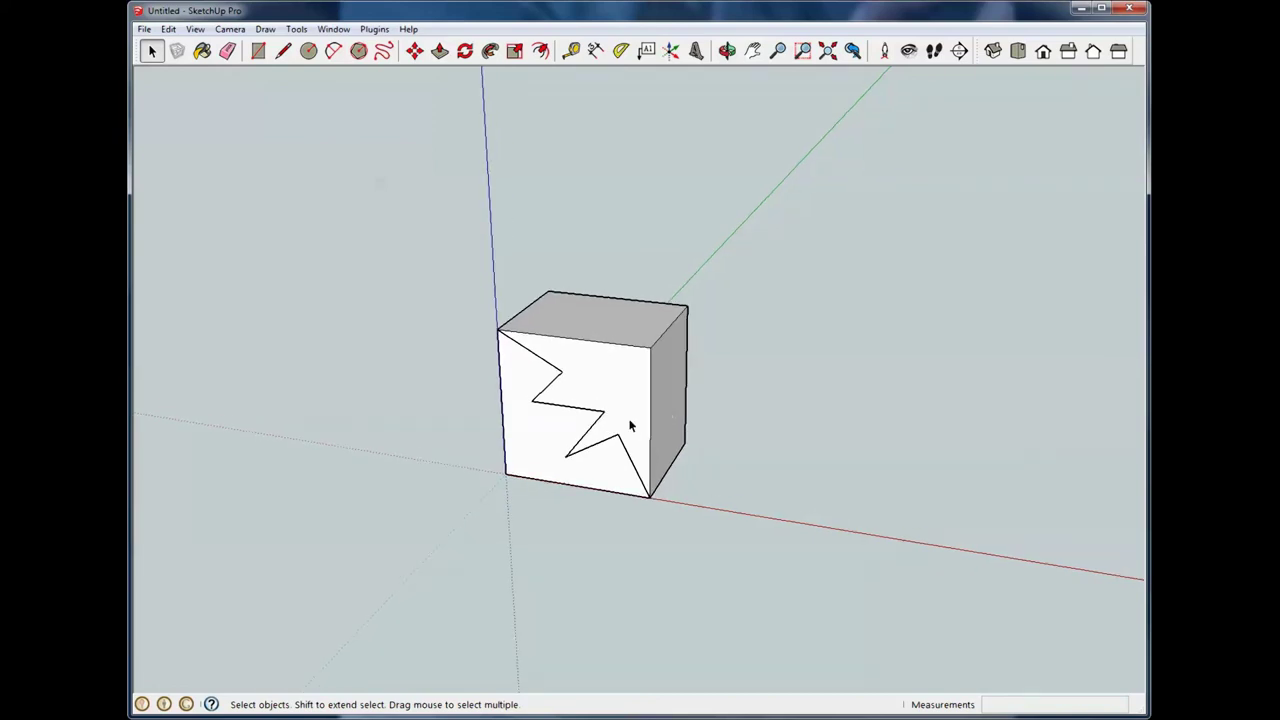
pyautogui.moveTo(629, 427); pyautogui.dragTo(717, 406, button='middle')
pyautogui.hotkey('ctrl', 'z')
pyautogui.hotkey('ctrl', 'z')
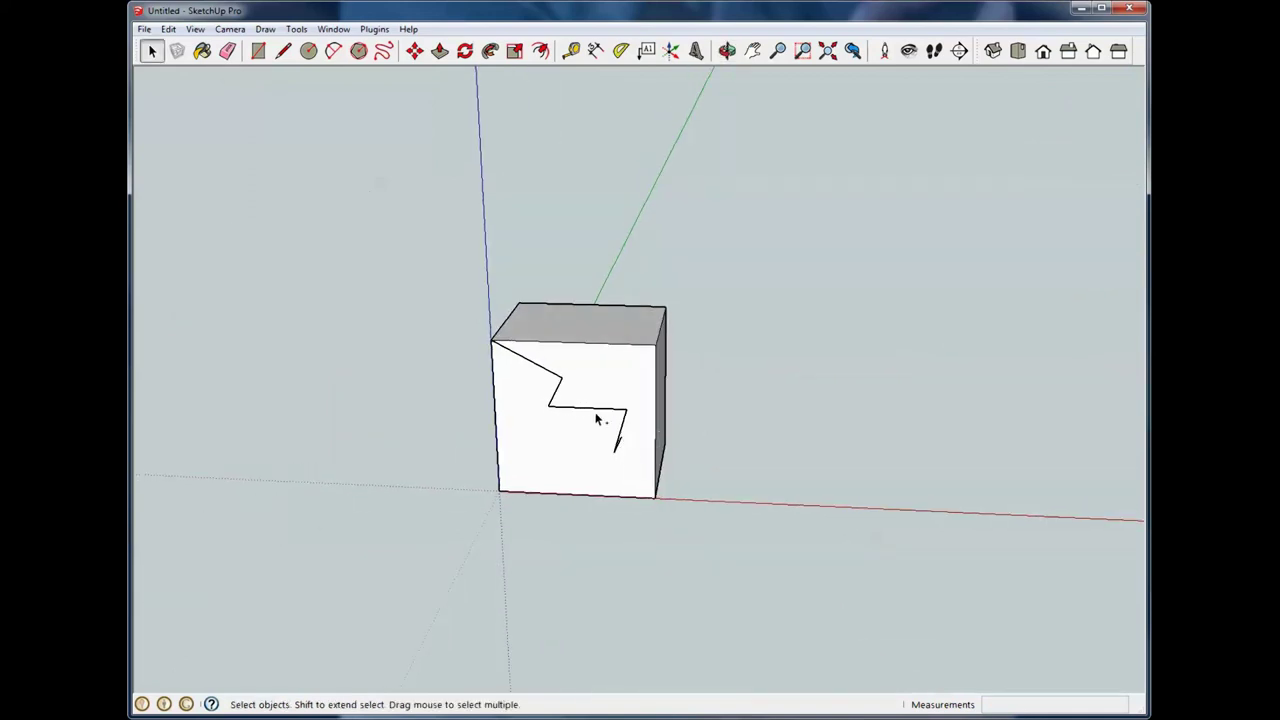
pyautogui.hotkey('ctrl', 'z')
pyautogui.hotkey('ctrl', 'z')
pyautogui.hotkey('ctrl', 'z')
pyautogui.hotkey('ctrl', 'z')
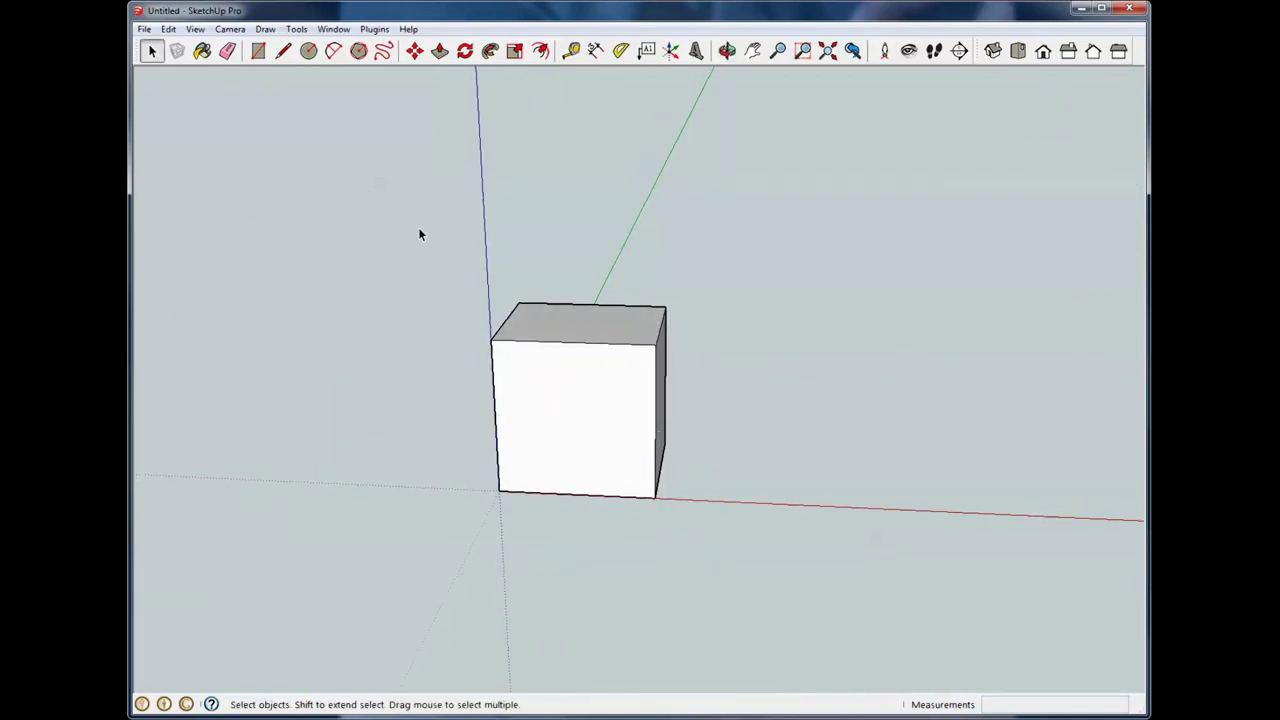
# Draw four connected line segments on the grouped box's front face, starting at its upper origin-side corner with a first segment about 2 1/8" long
pyautogui.click(283, 51)
pyautogui.click(491, 341)
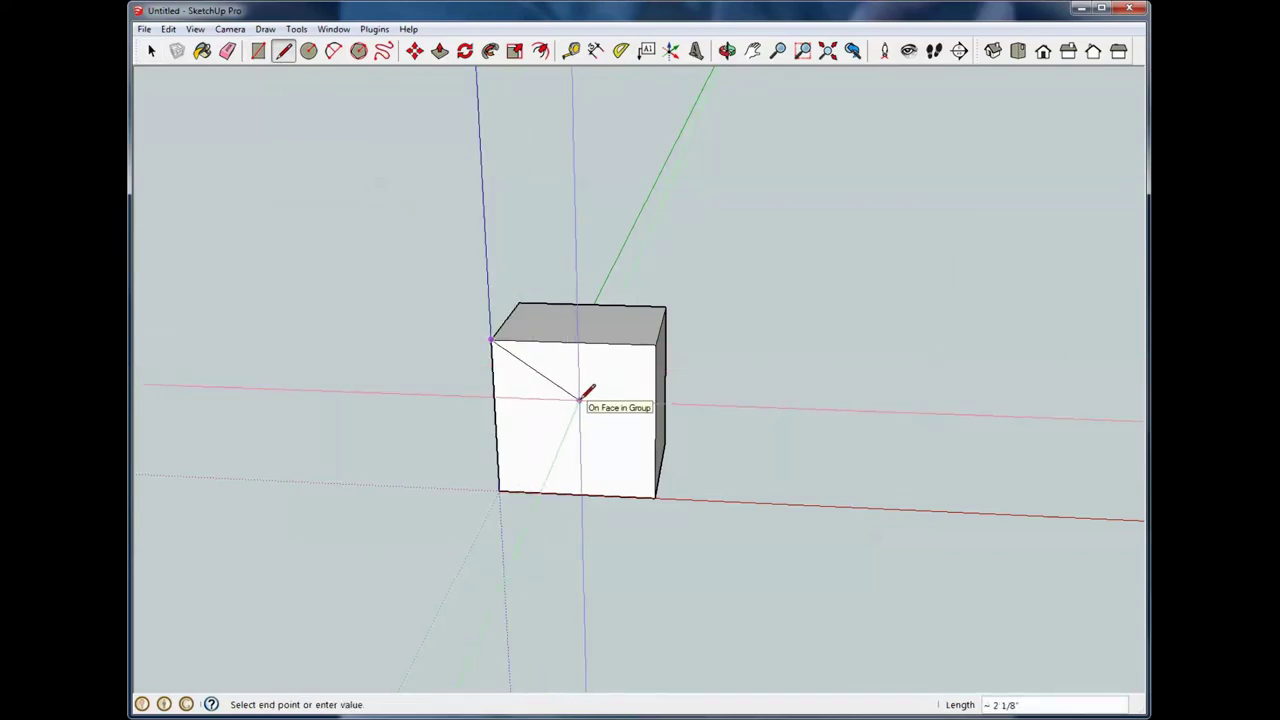
pyautogui.click(579, 399)
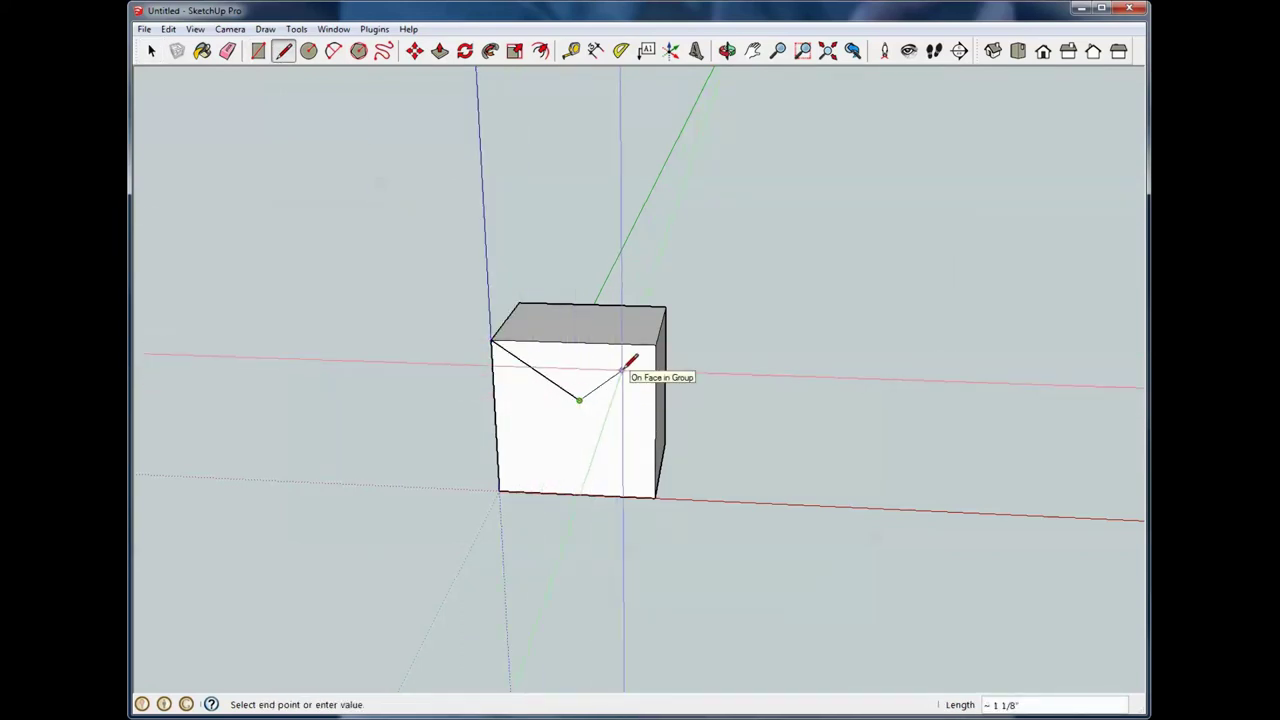
pyautogui.click(621, 371)
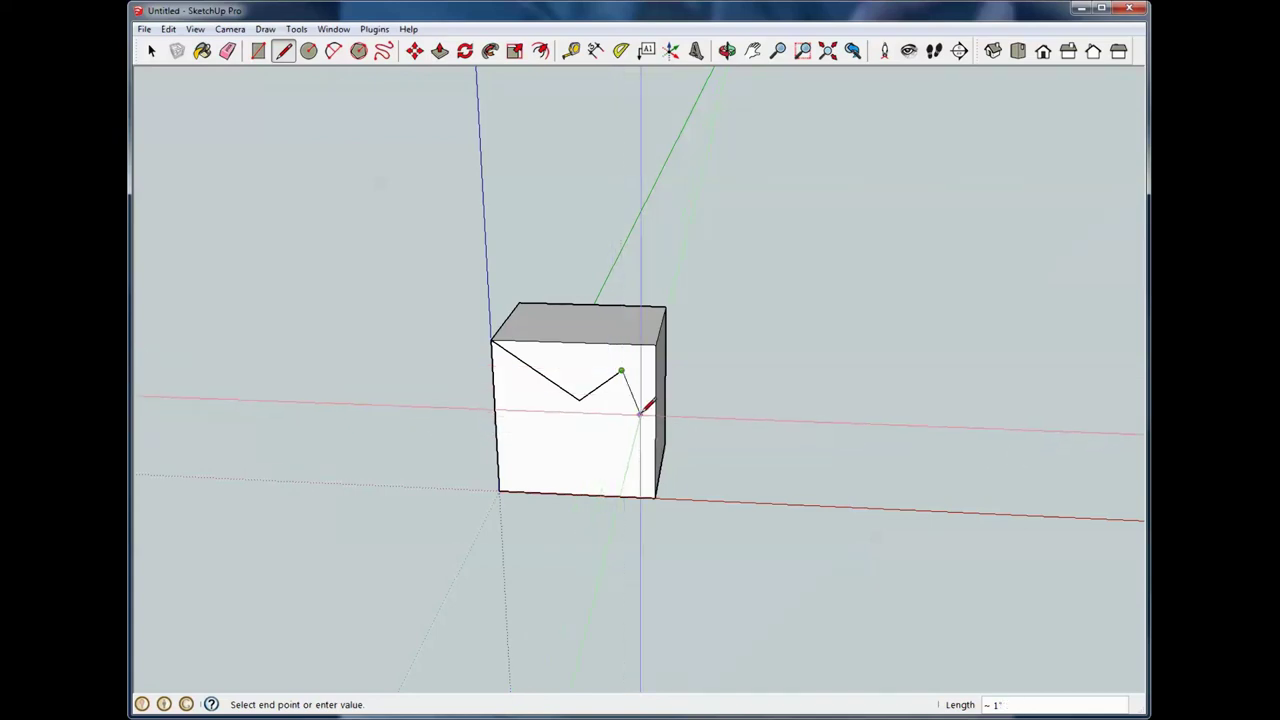
pyautogui.click(639, 413)
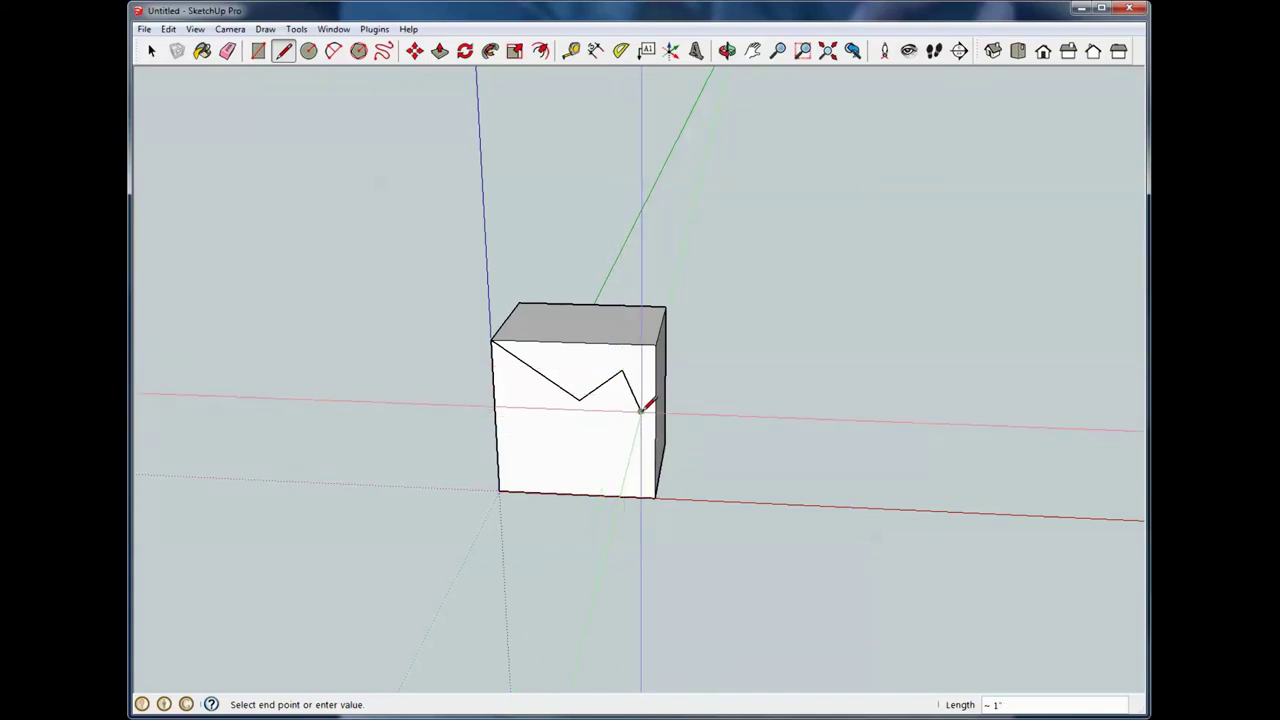
pyautogui.click(597, 440)
pyautogui.moveTo(600, 443); pyautogui.dragTo(362, 414, button='middle')
pyautogui.press('Escape')
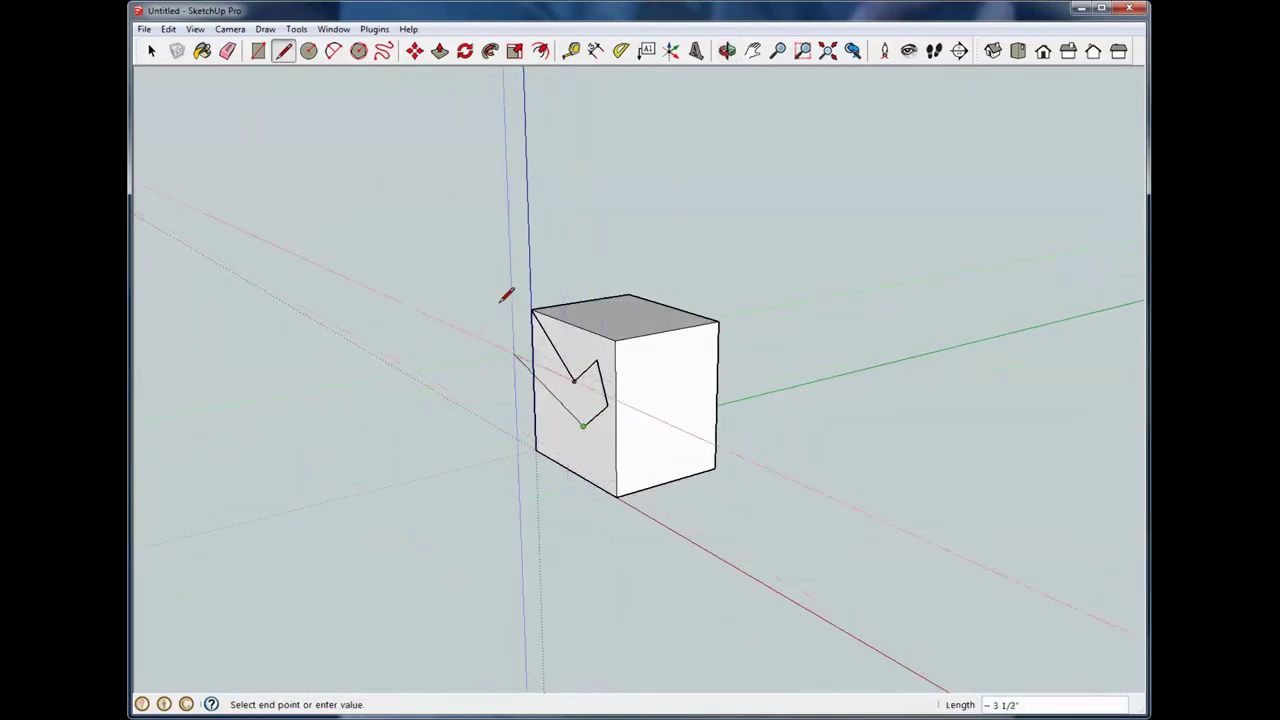
# Select the loose line segments on the box's front face and delete them
pyautogui.press('space')
pyautogui.moveTo(480, 312); pyautogui.dragTo(703, 507, button='middle')
pyautogui.moveTo(641, 424); pyautogui.dragTo(723, 391, button='middle')
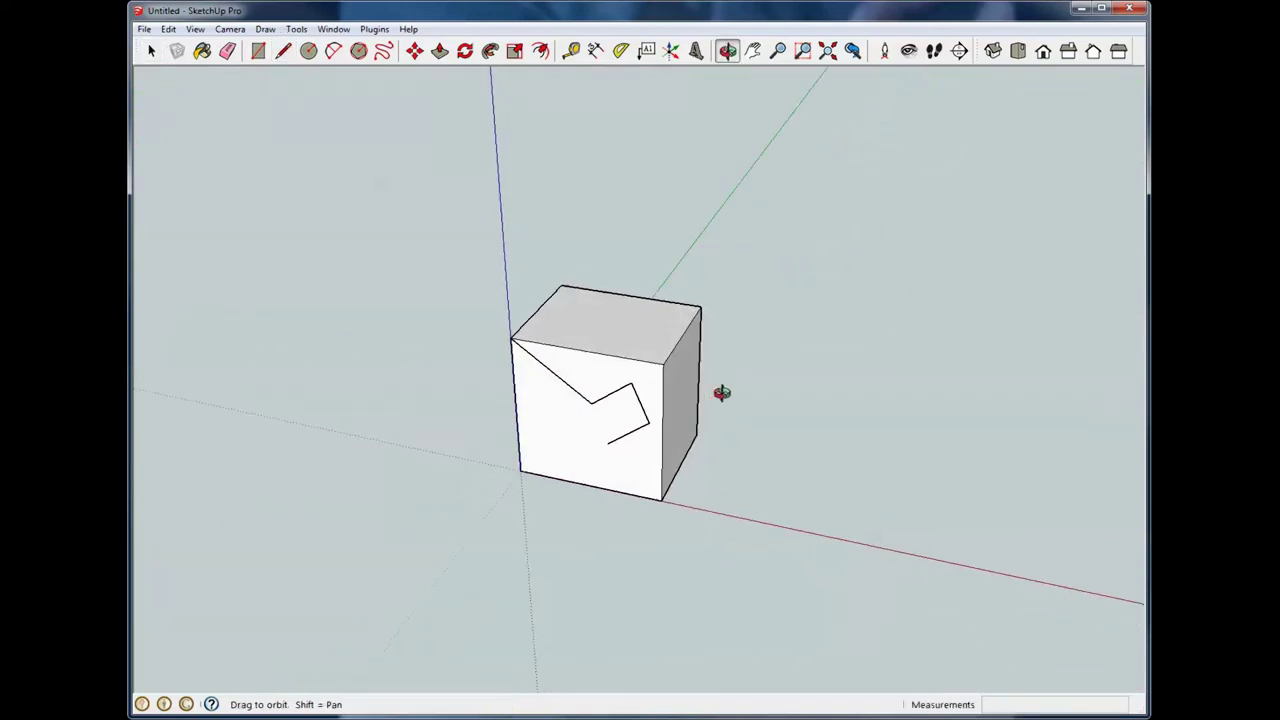
pyautogui.moveTo(460, 291); pyautogui.dragTo(657, 476)
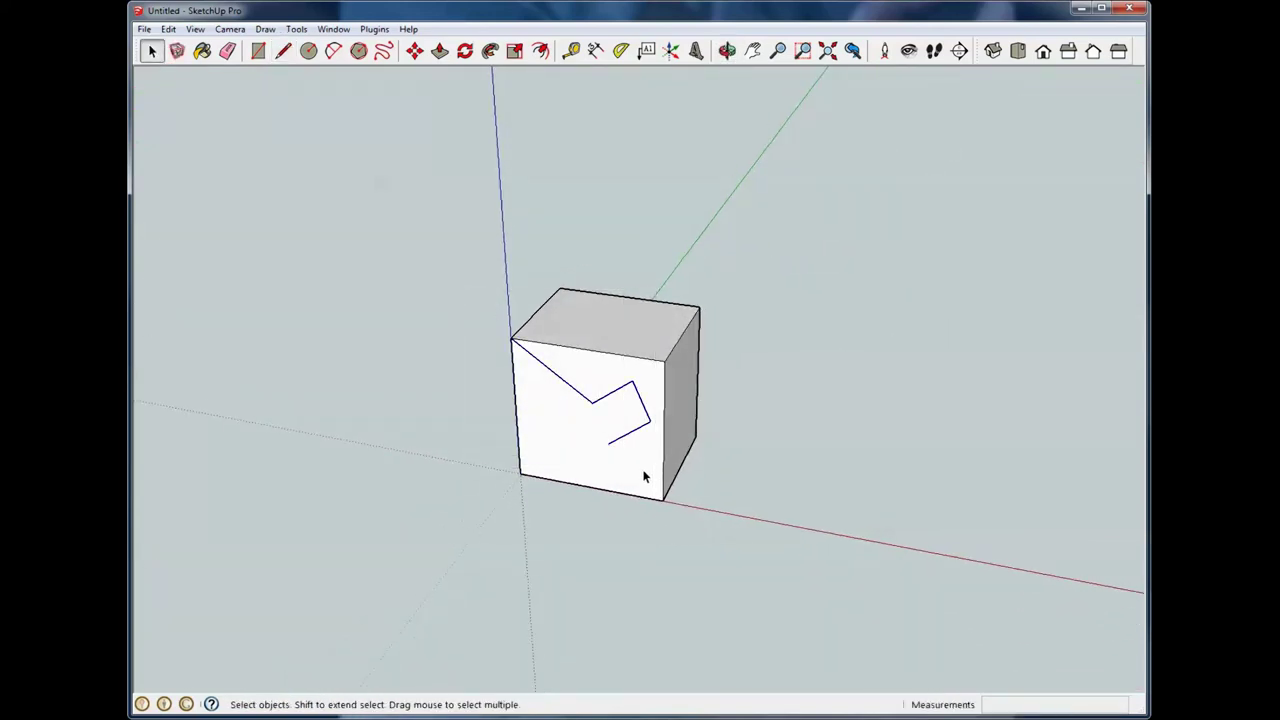
pyautogui.press('Delete')
# Draw five connected stepped segments outward from the box's front vertical edge, alternating red and blue axis directions, with a third segment about 1 1/2" long
pyautogui.moveTo(640, 469); pyautogui.dragTo(586, 423, button='middle')
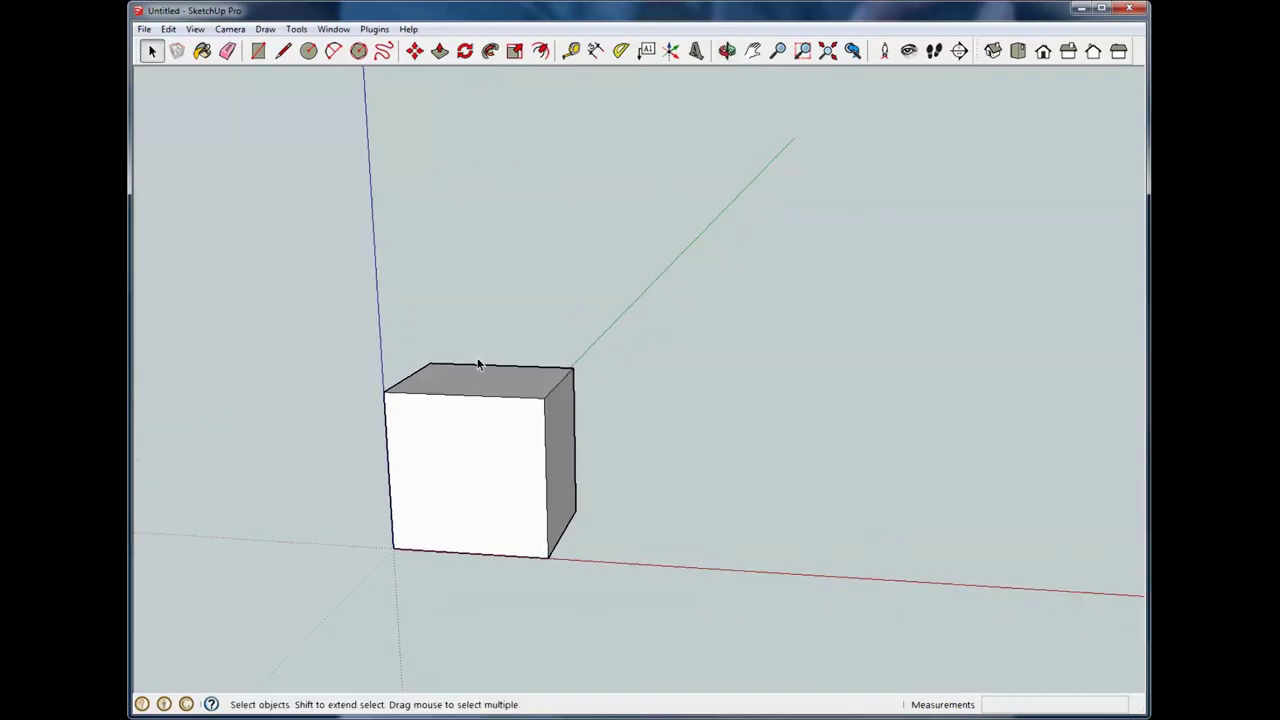
pyautogui.click(283, 51)
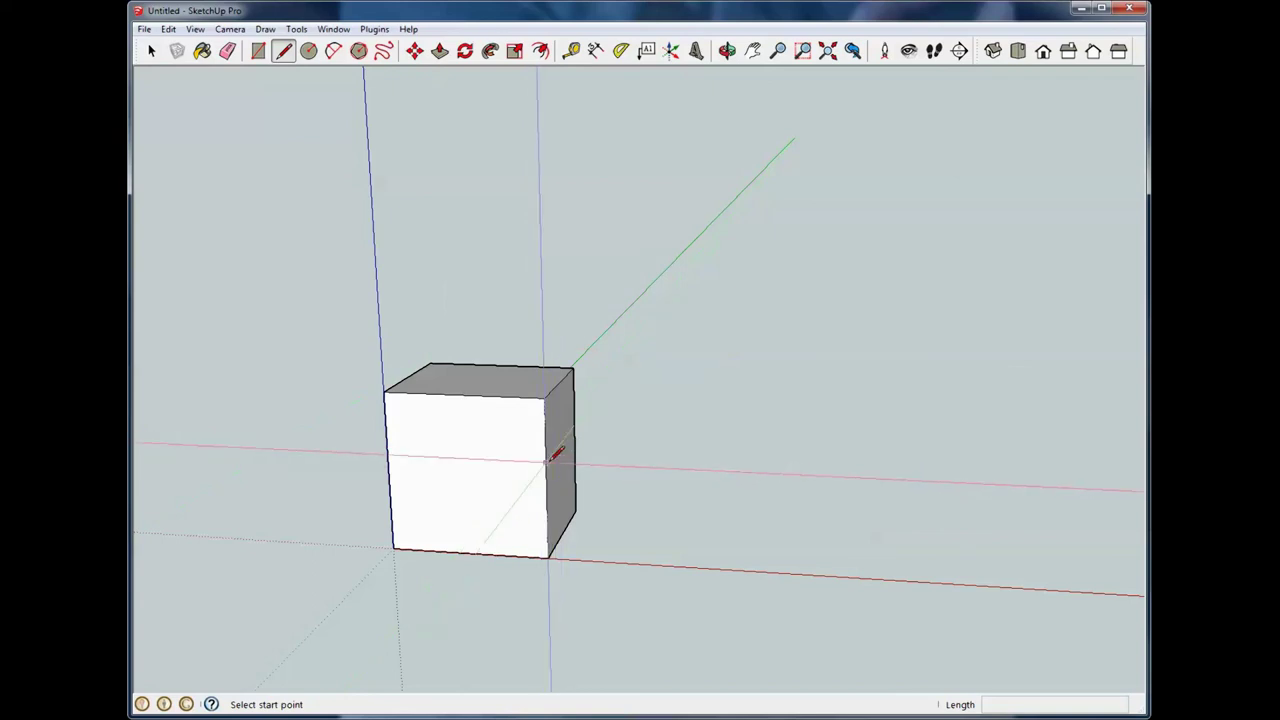
pyautogui.click(547, 460)
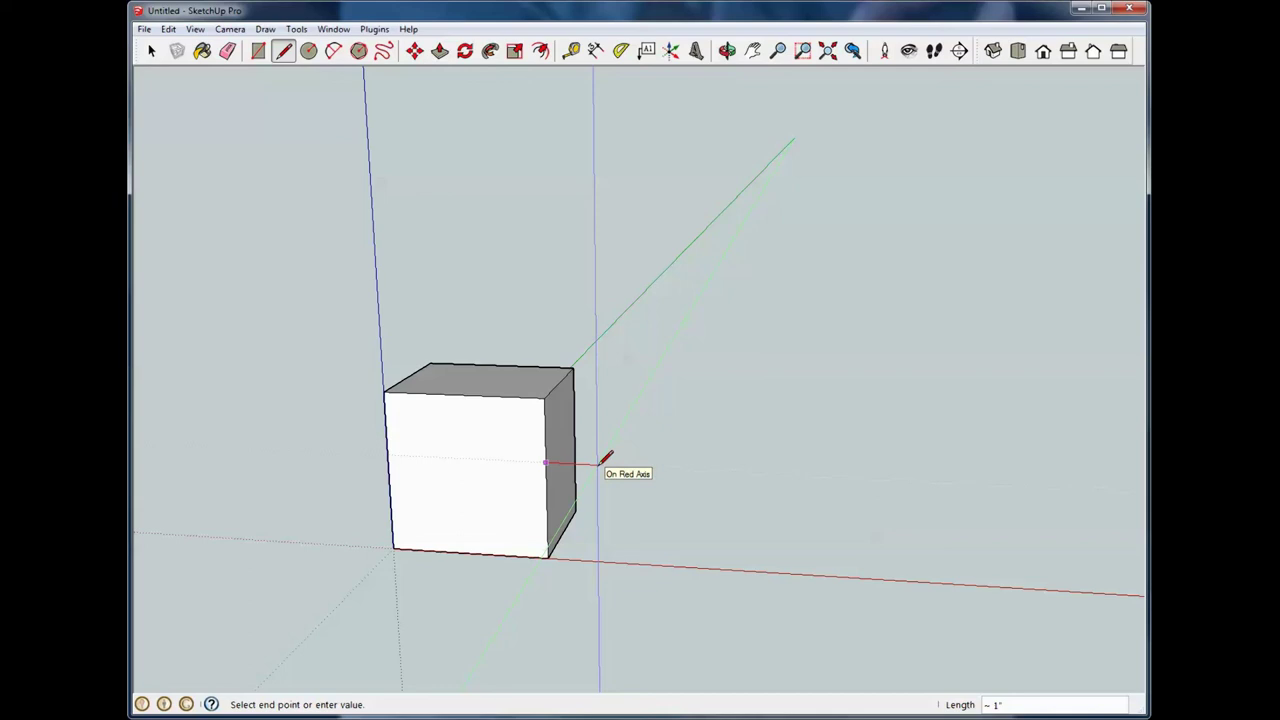
pyautogui.click(665, 466)
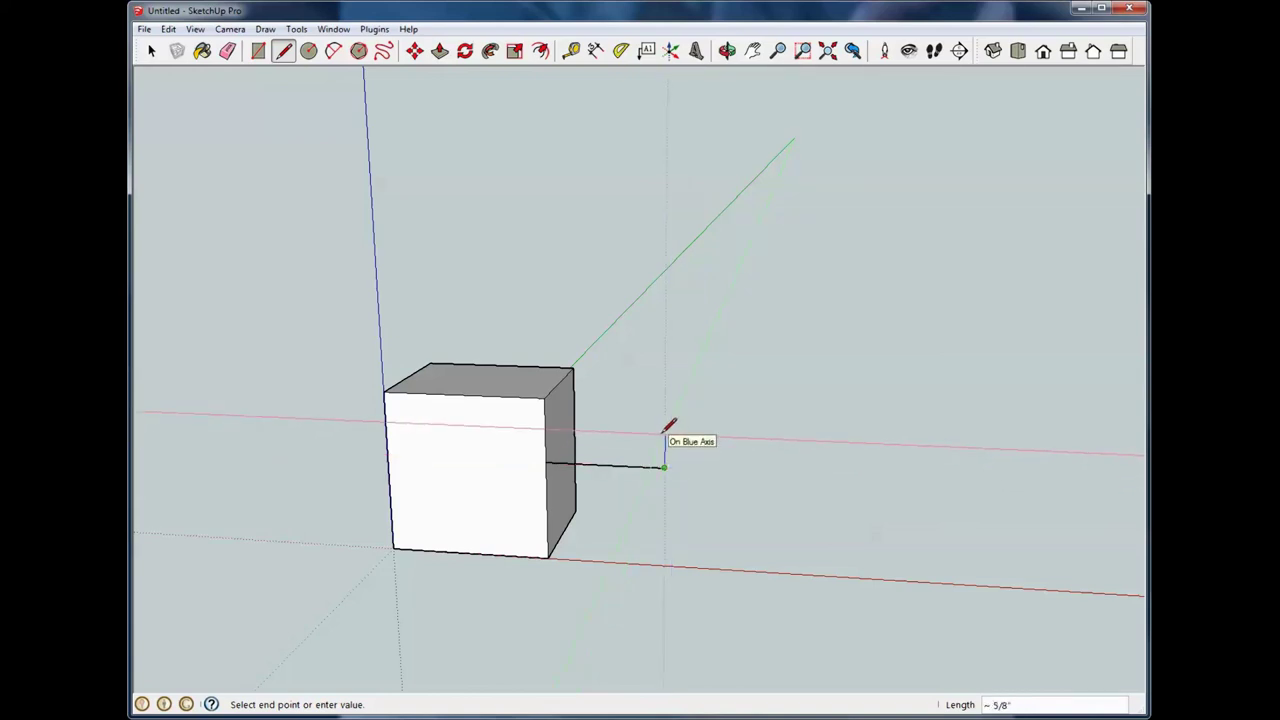
pyautogui.click(664, 436)
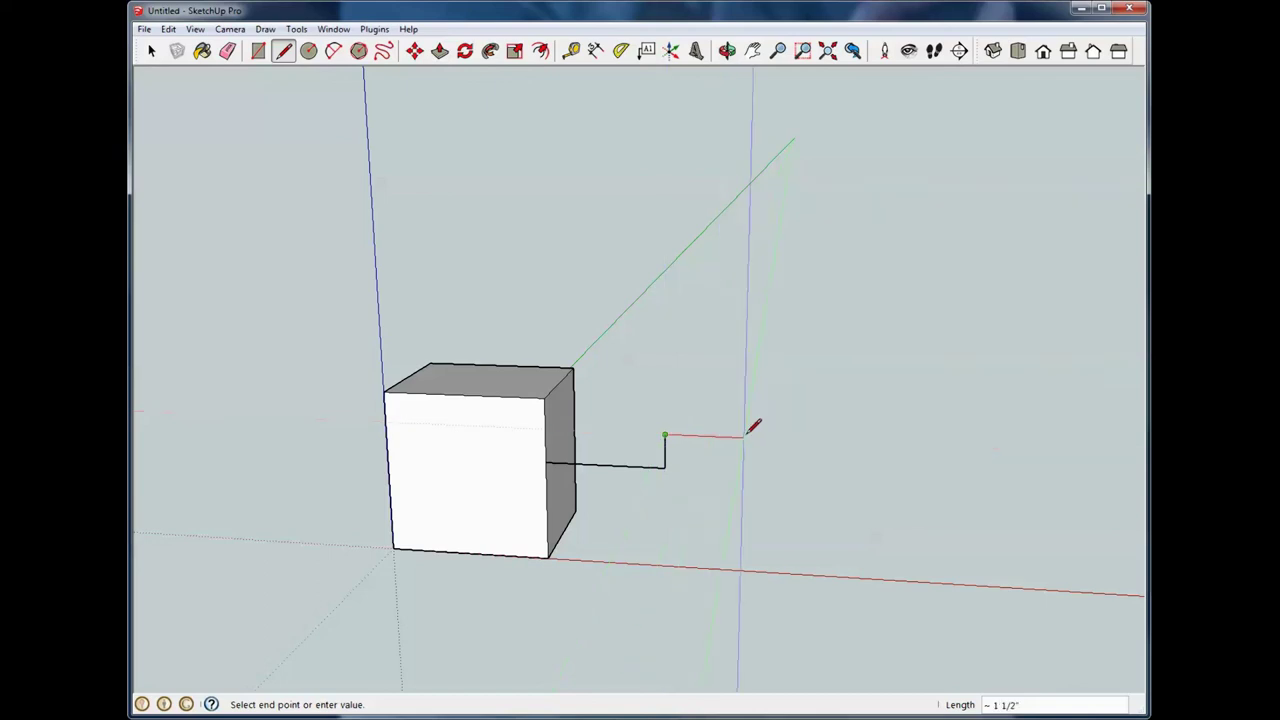
pyautogui.click(745, 436)
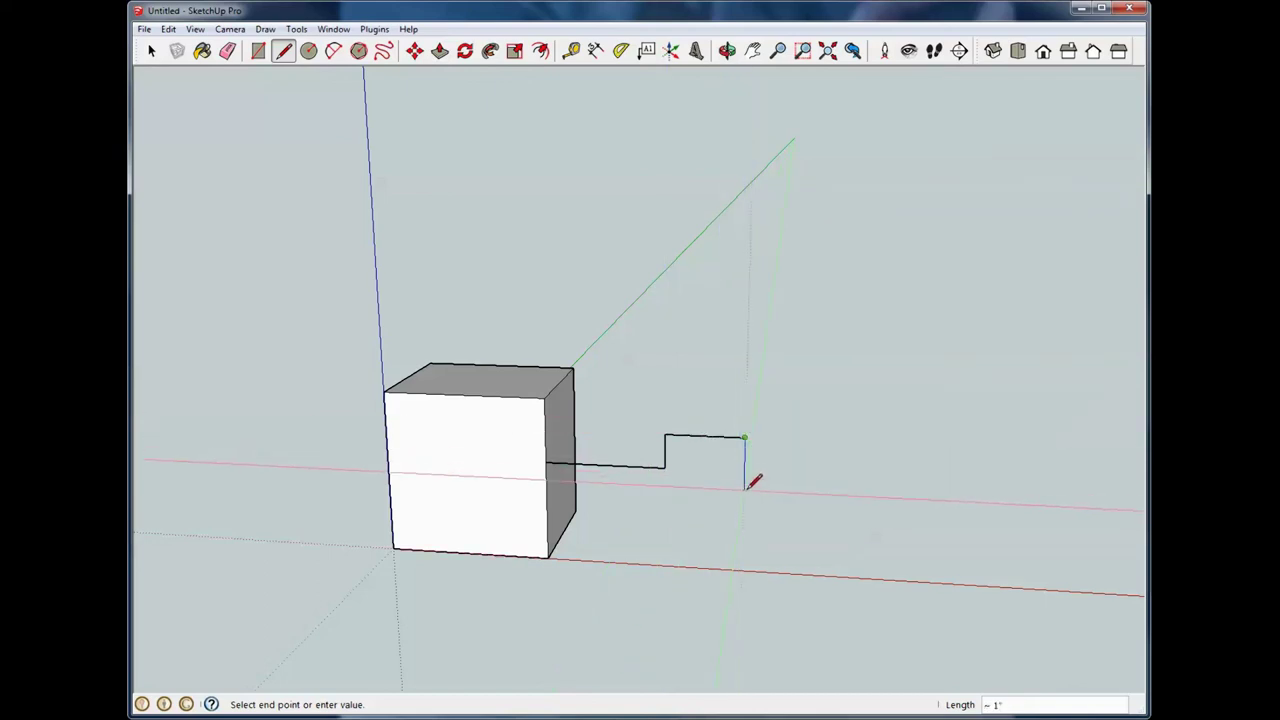
pyautogui.click(744, 490)
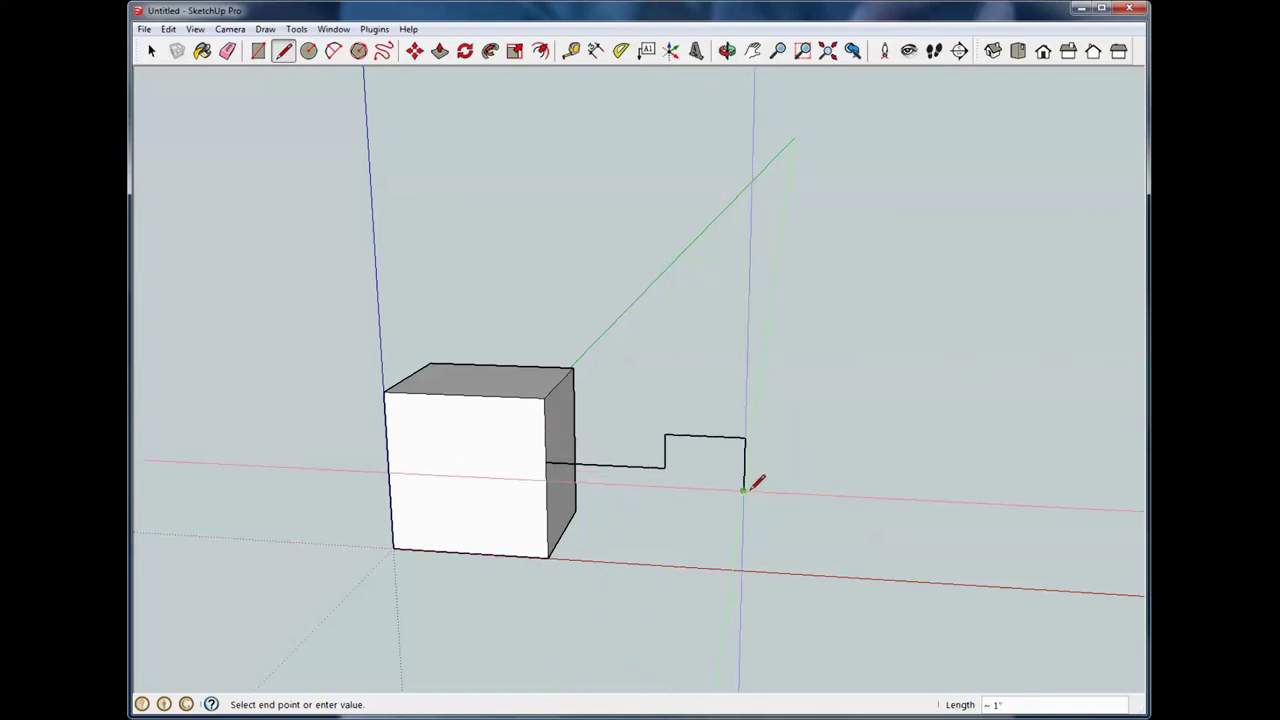
pyautogui.click(814, 493)
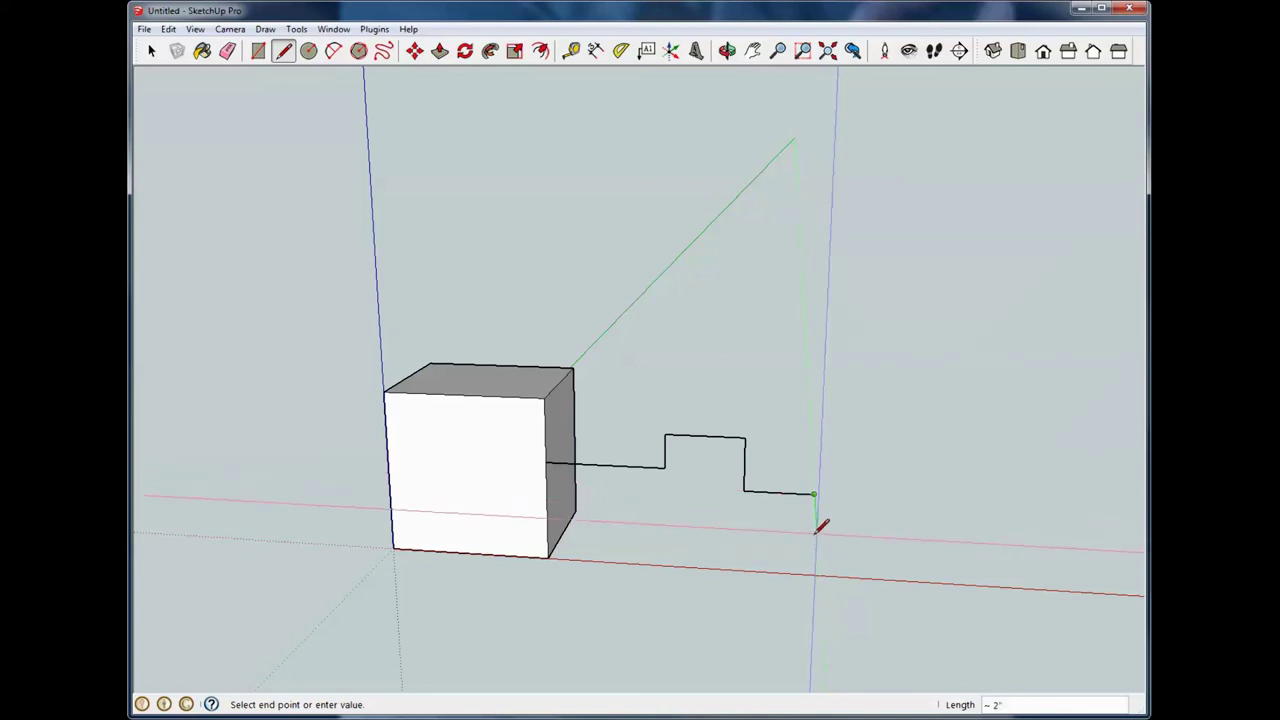
# Undo the skewed end segment, redraw it vertically about 1 1/8" long, and close the outline through the box's lower front corner to its starting point
pyautogui.click(816, 536)
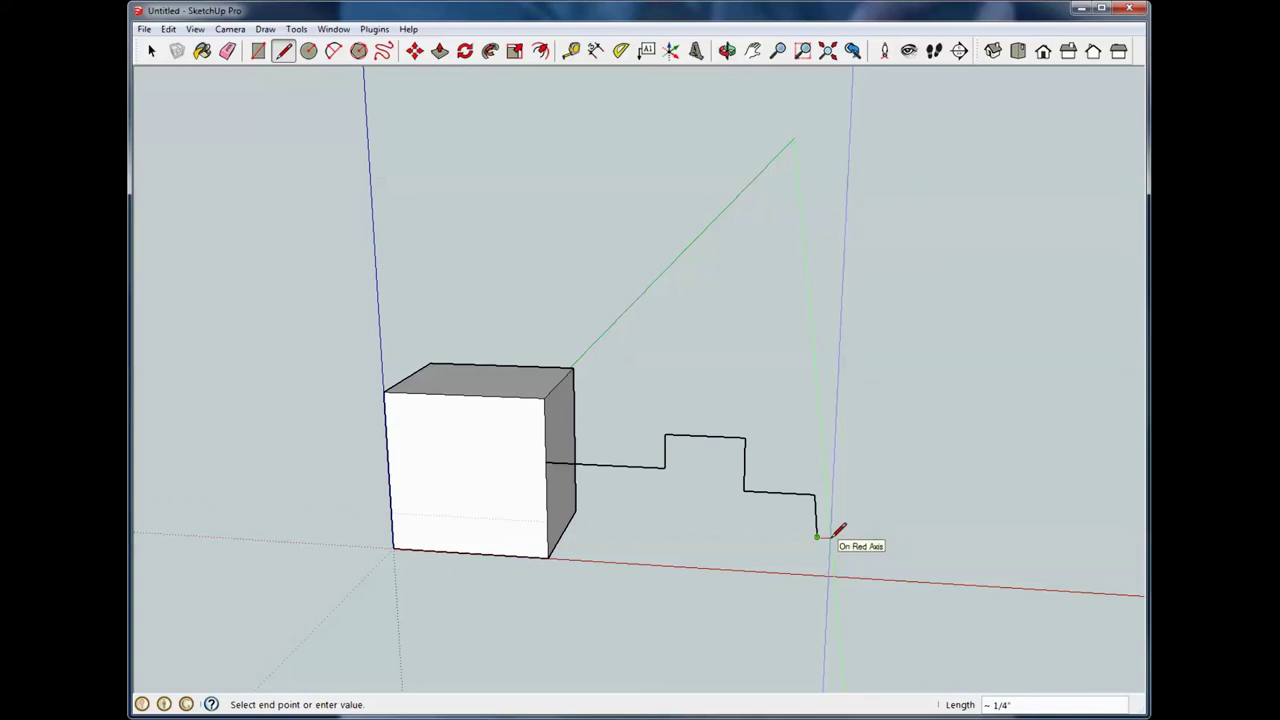
pyautogui.hotkey('ctrl', 'z')
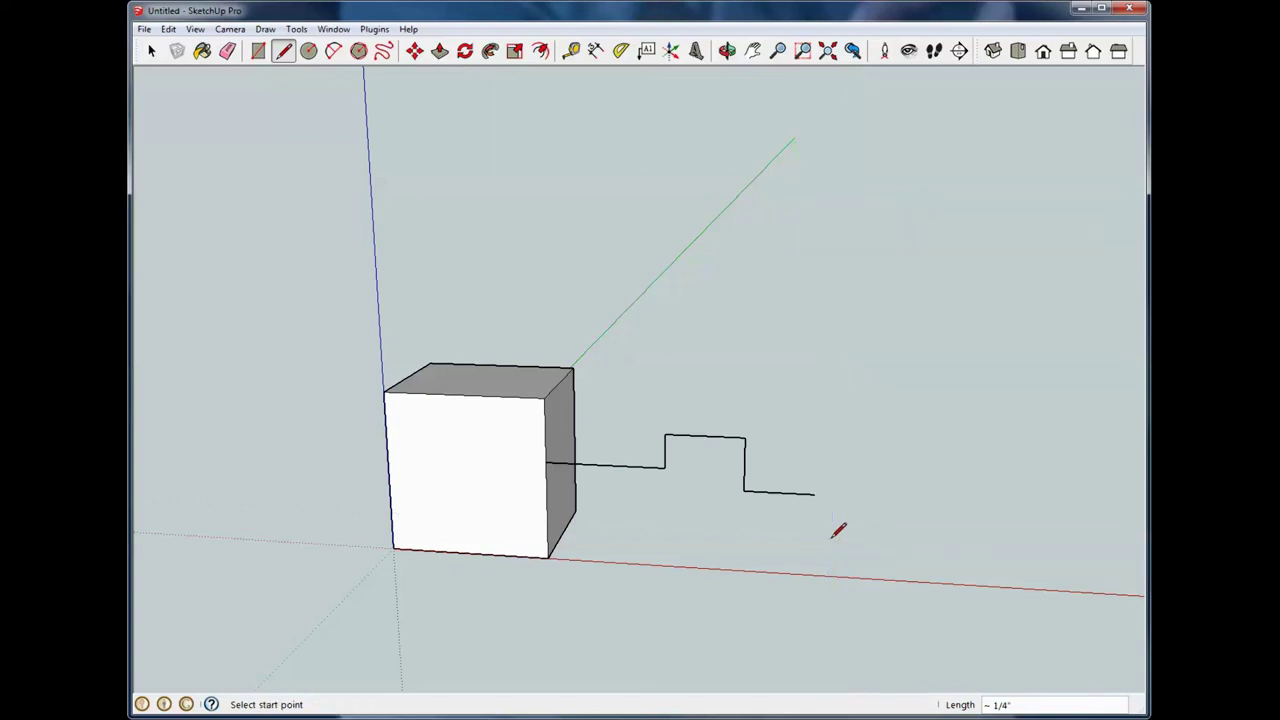
pyautogui.click(814, 493)
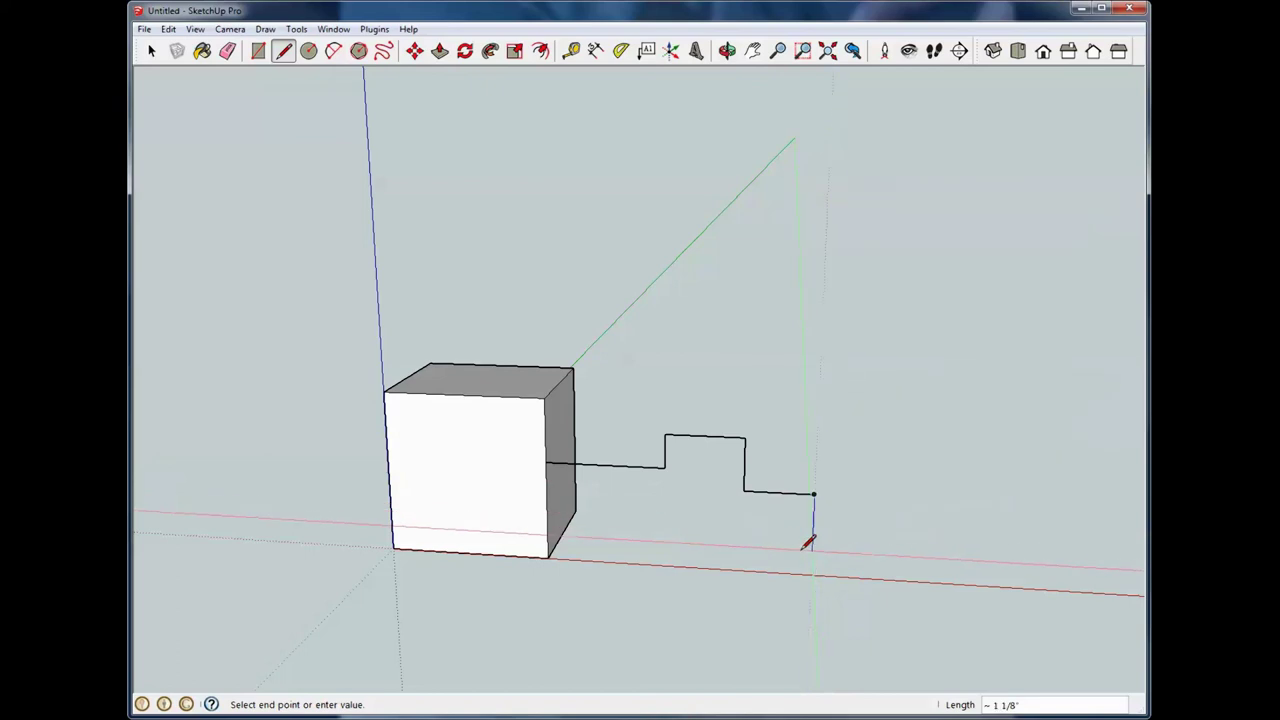
pyautogui.click(812, 551)
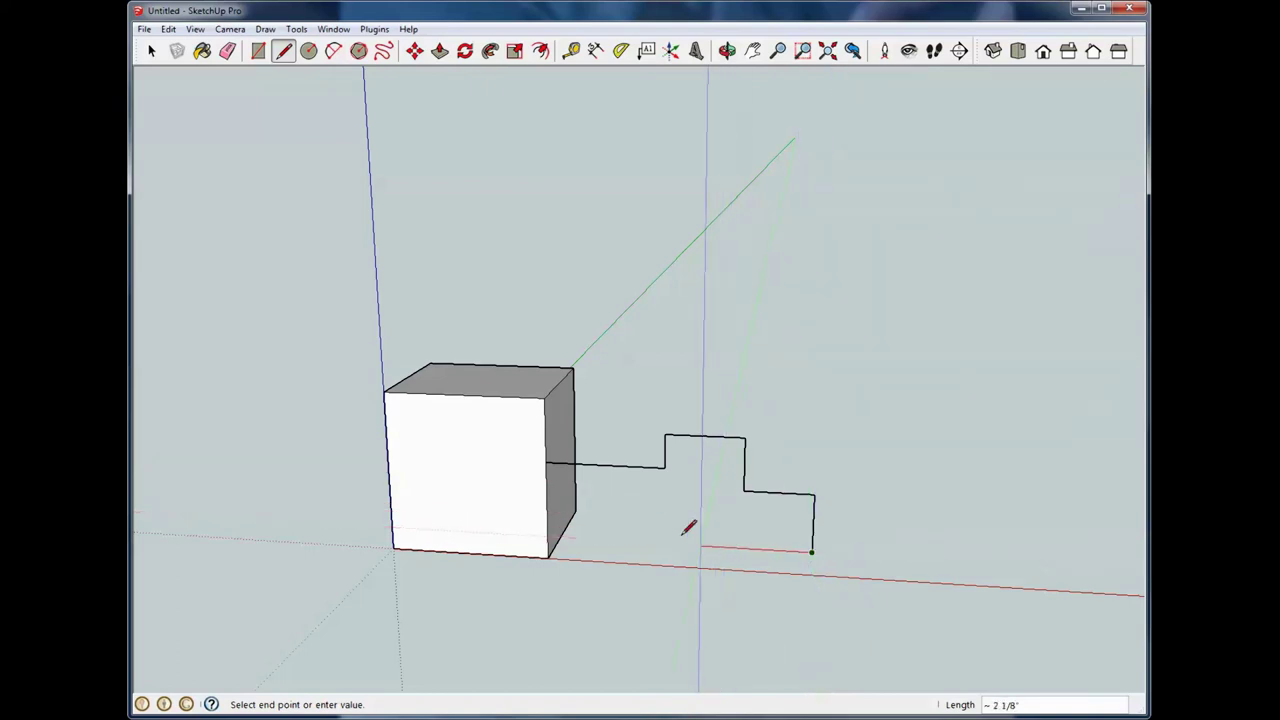
pyautogui.click(588, 540)
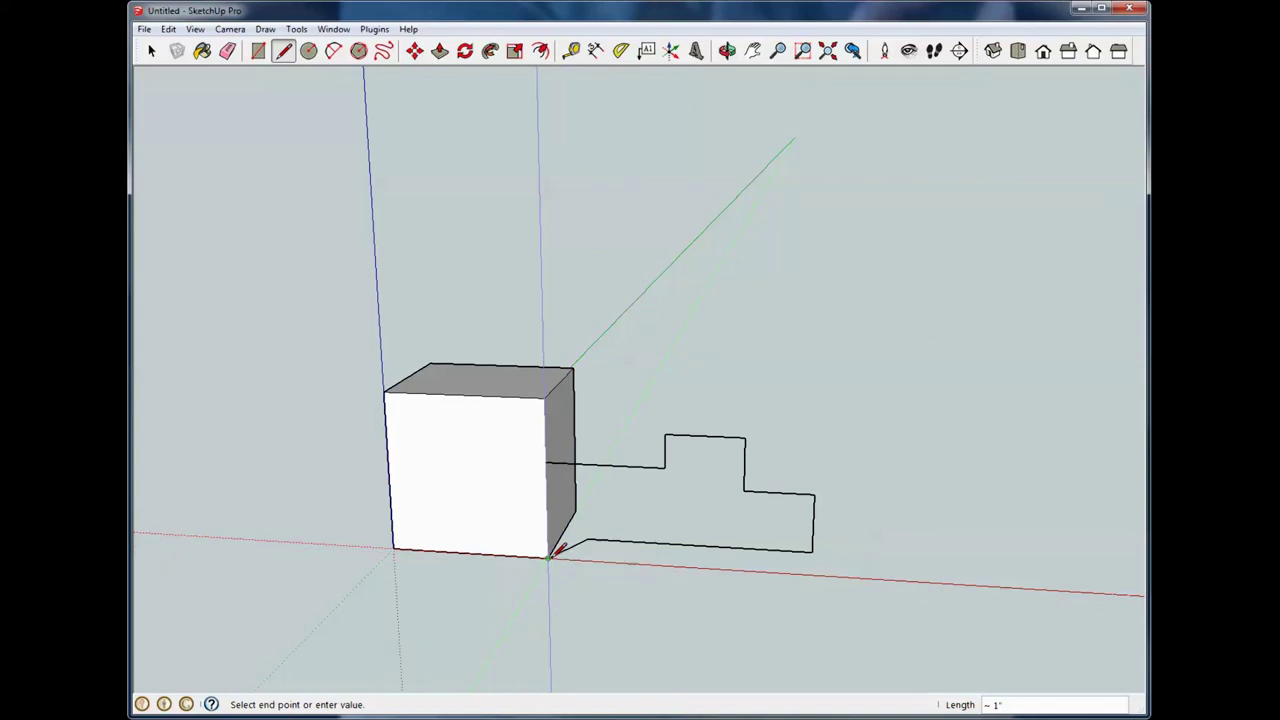
pyautogui.click(548, 557)
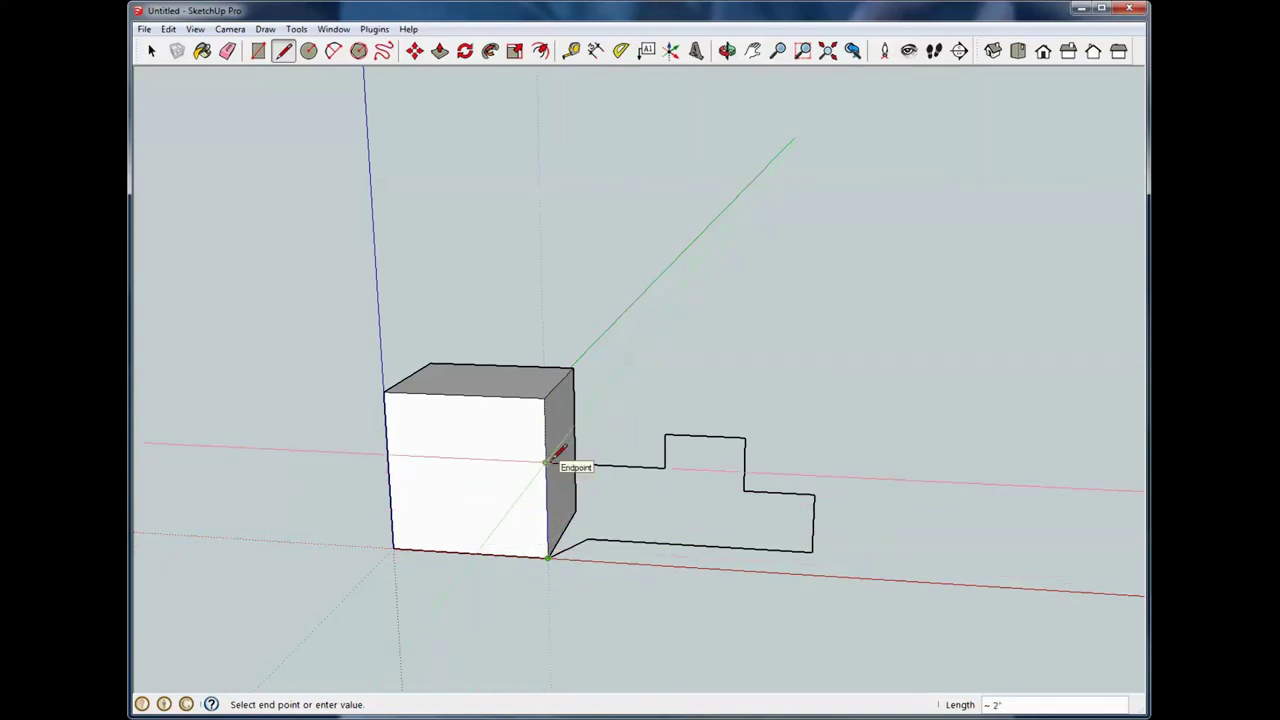
pyautogui.click(547, 463)
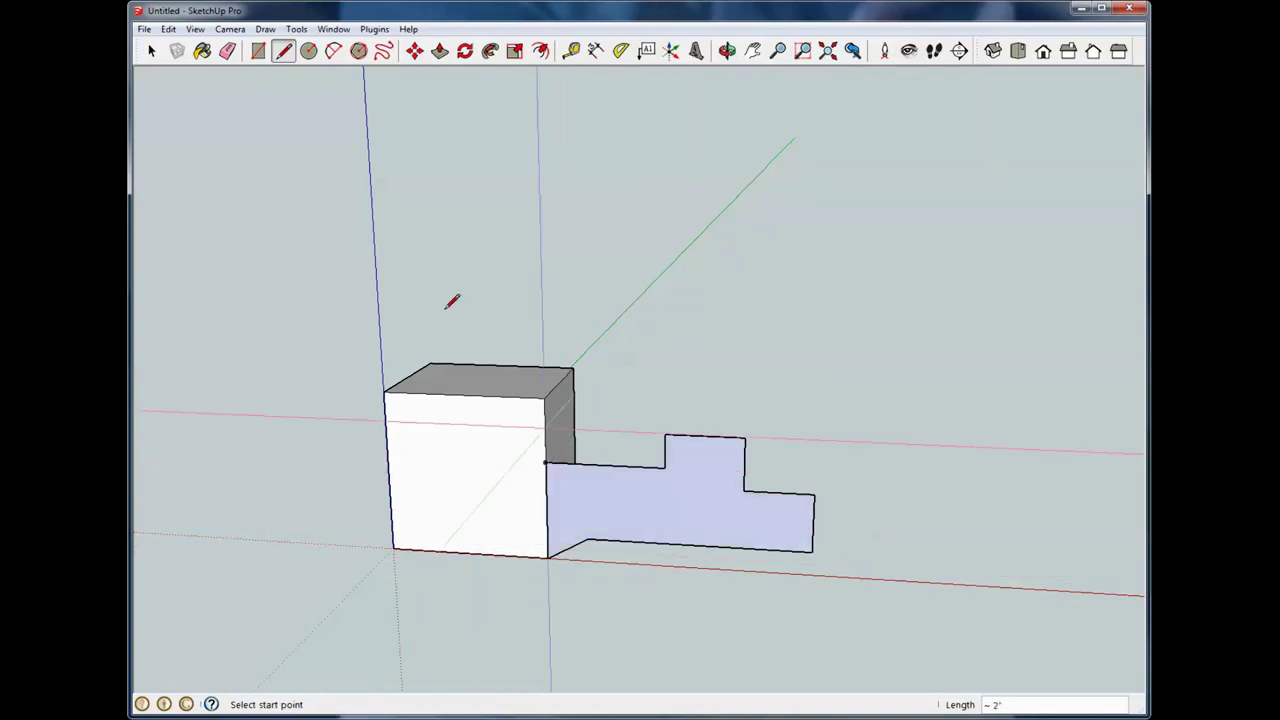
# Select the loose stepped face with its edges beside the box and delete it
pyautogui.click(152, 51)
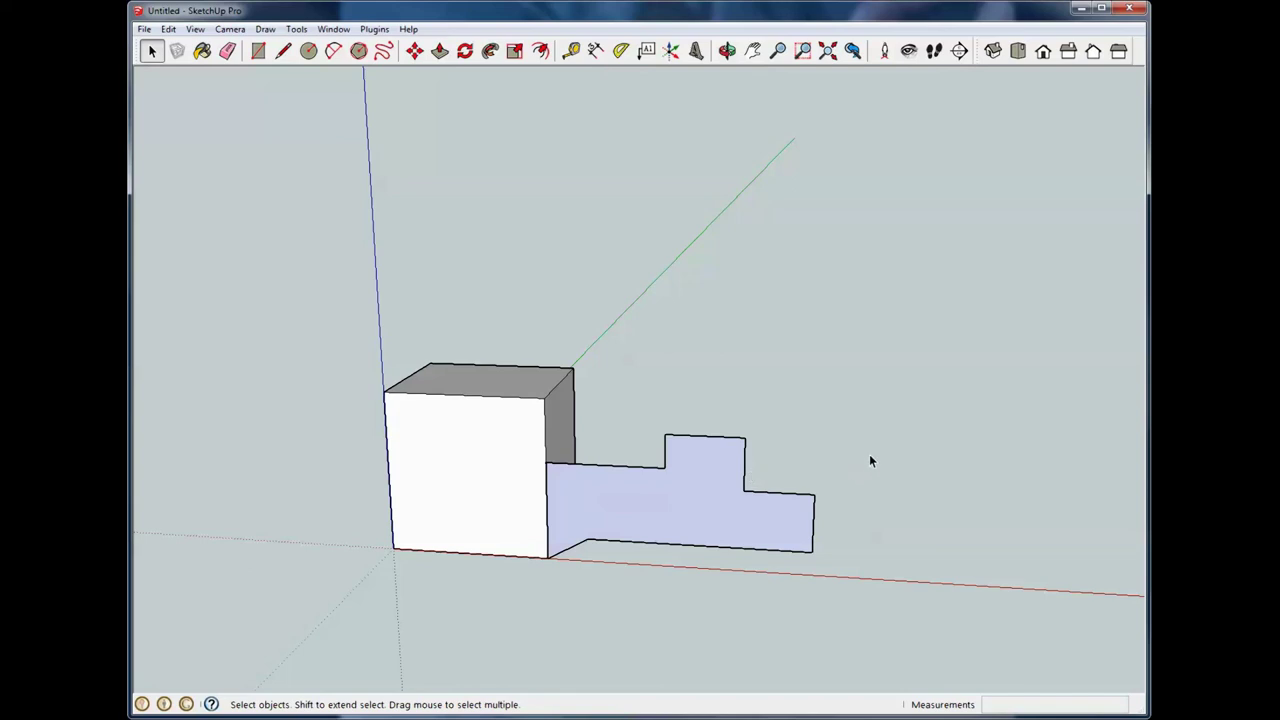
pyautogui.press('o')
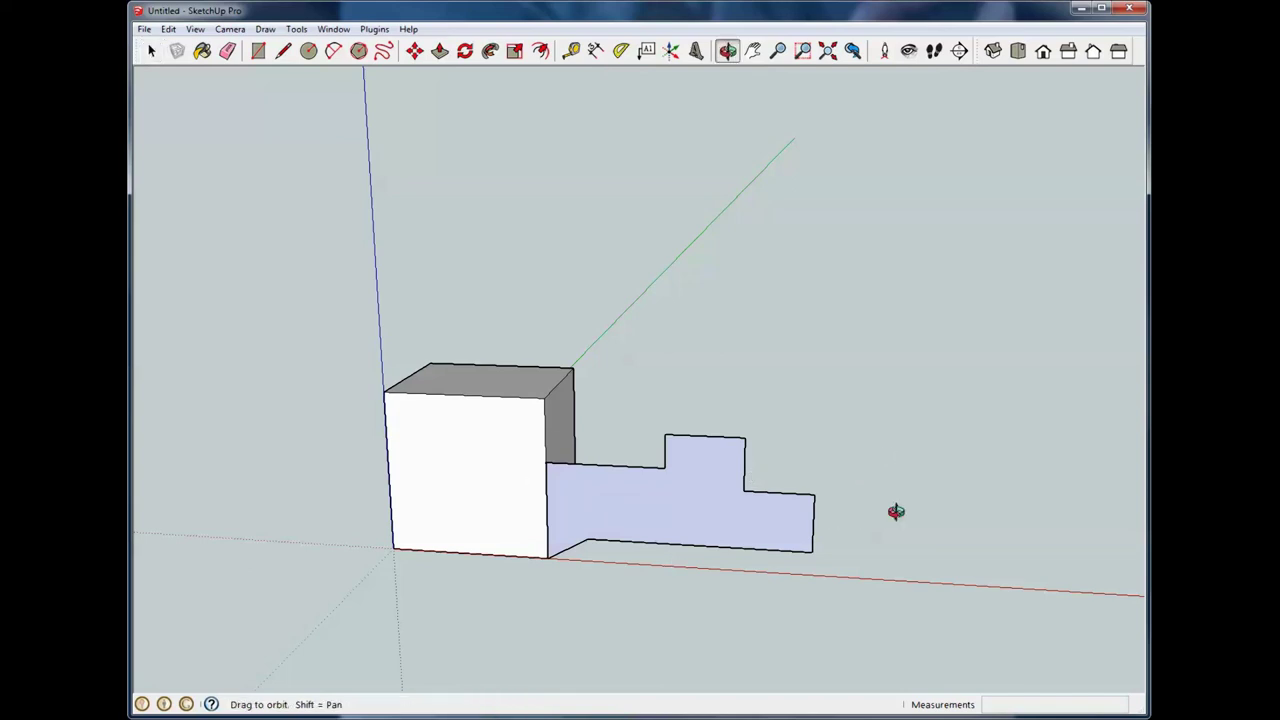
pyautogui.moveTo(894, 511); pyautogui.dragTo(654, 388)
pyautogui.press('space')
pyautogui.moveTo(518, 399); pyautogui.dragTo(945, 630)
pyautogui.press('Delete')
pyautogui.press('o')
pyautogui.press('space')
# Draw a new line from the box's front vertical edge about 5 1/8" along the red axis, sloping down, dropping about 3/4" and doubling back
pyautogui.click(285, 51)
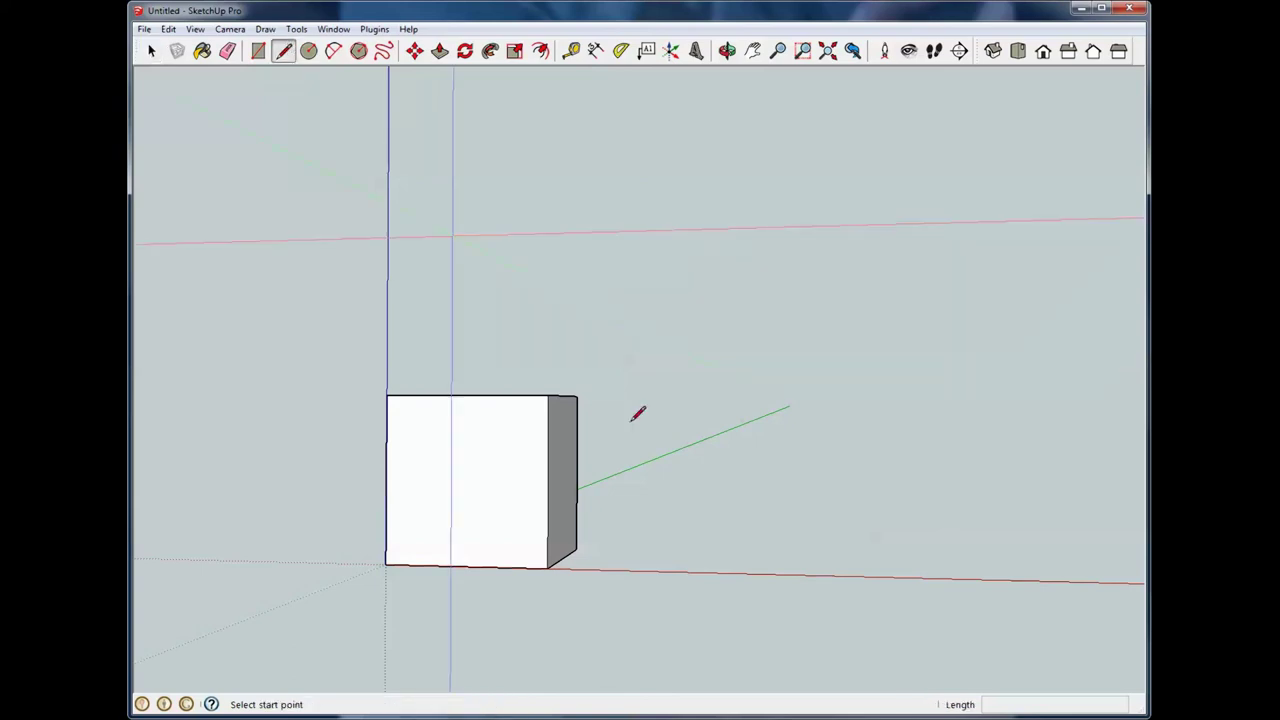
pyautogui.click(548, 455)
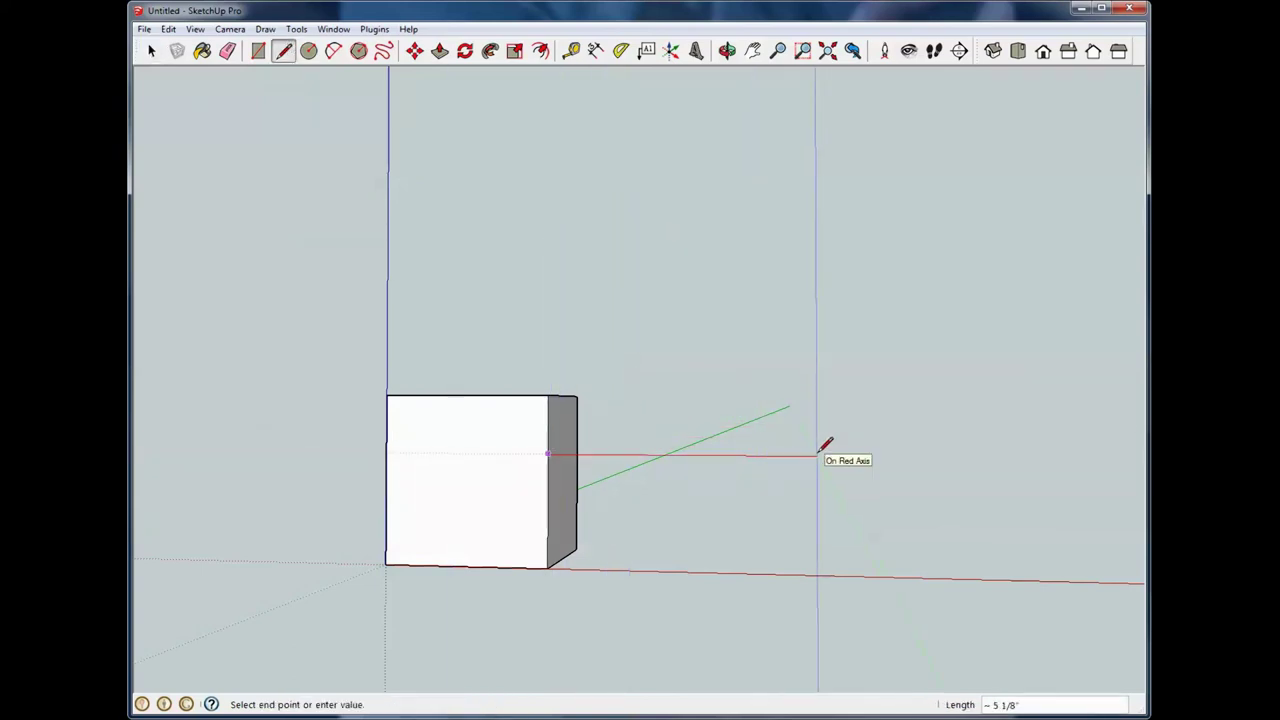
pyautogui.click(817, 456)
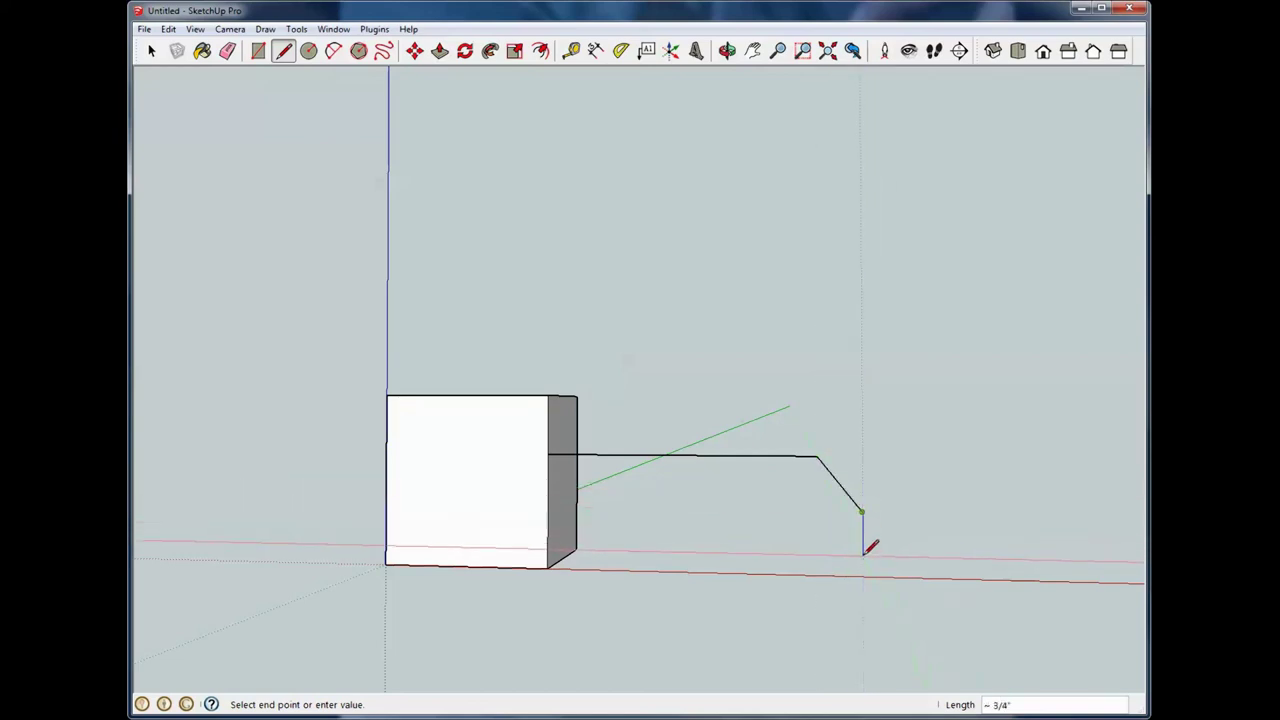
pyautogui.click(863, 552)
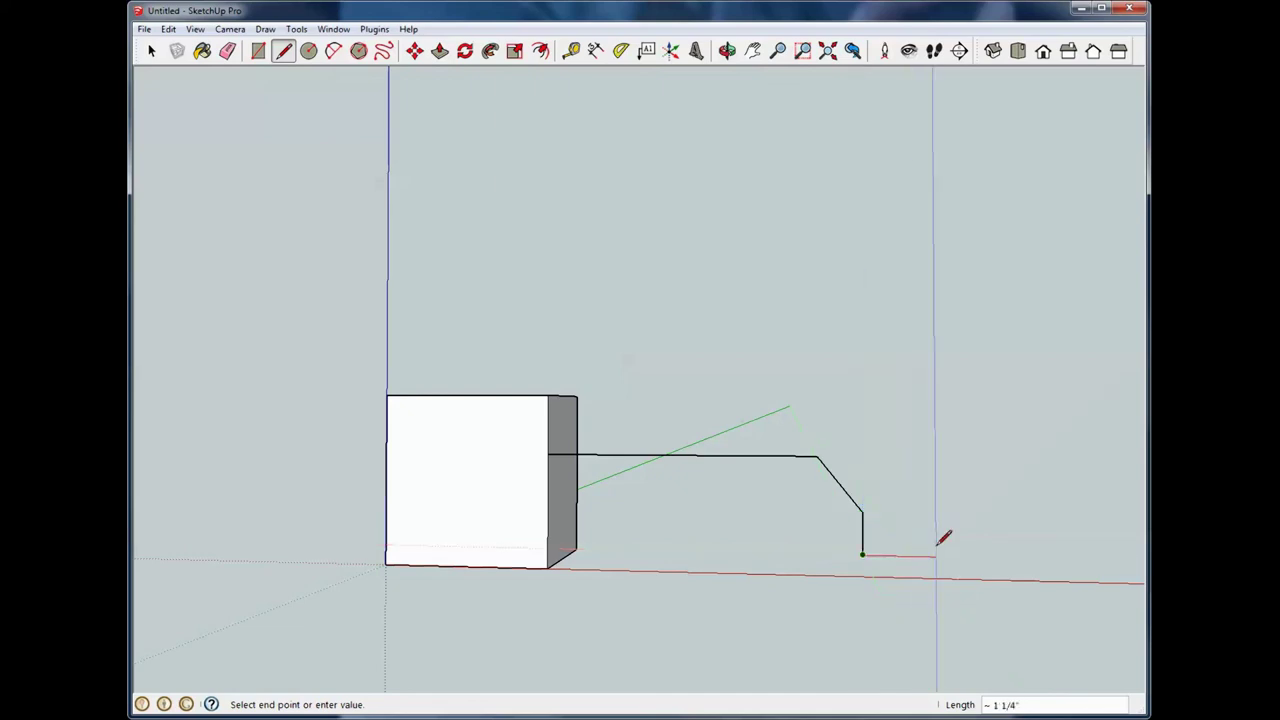
pyautogui.click(817, 523)
pyautogui.click(749, 523)
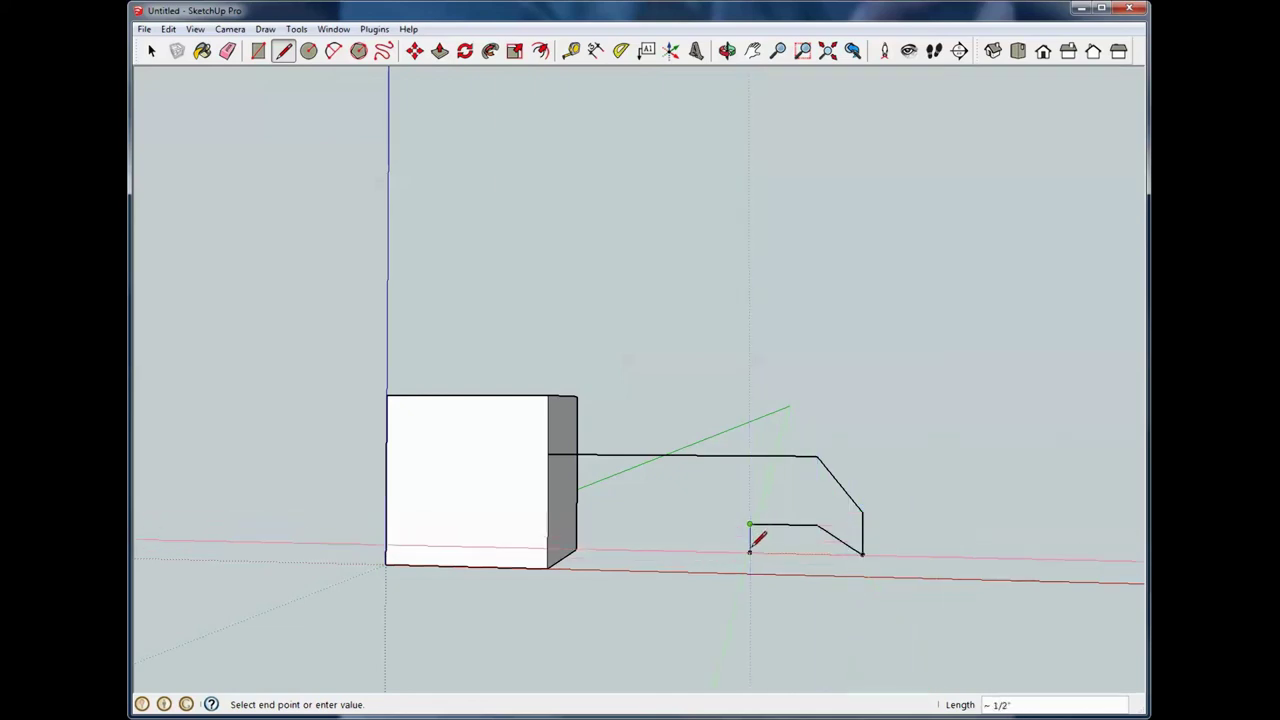
# Continue the outline toward the box with a rectangular tab about 1/2" deep, ending through the box's lower front corner at the outline's starting point
pyautogui.click(749, 552)
pyautogui.click(675, 552)
pyautogui.click(675, 523)
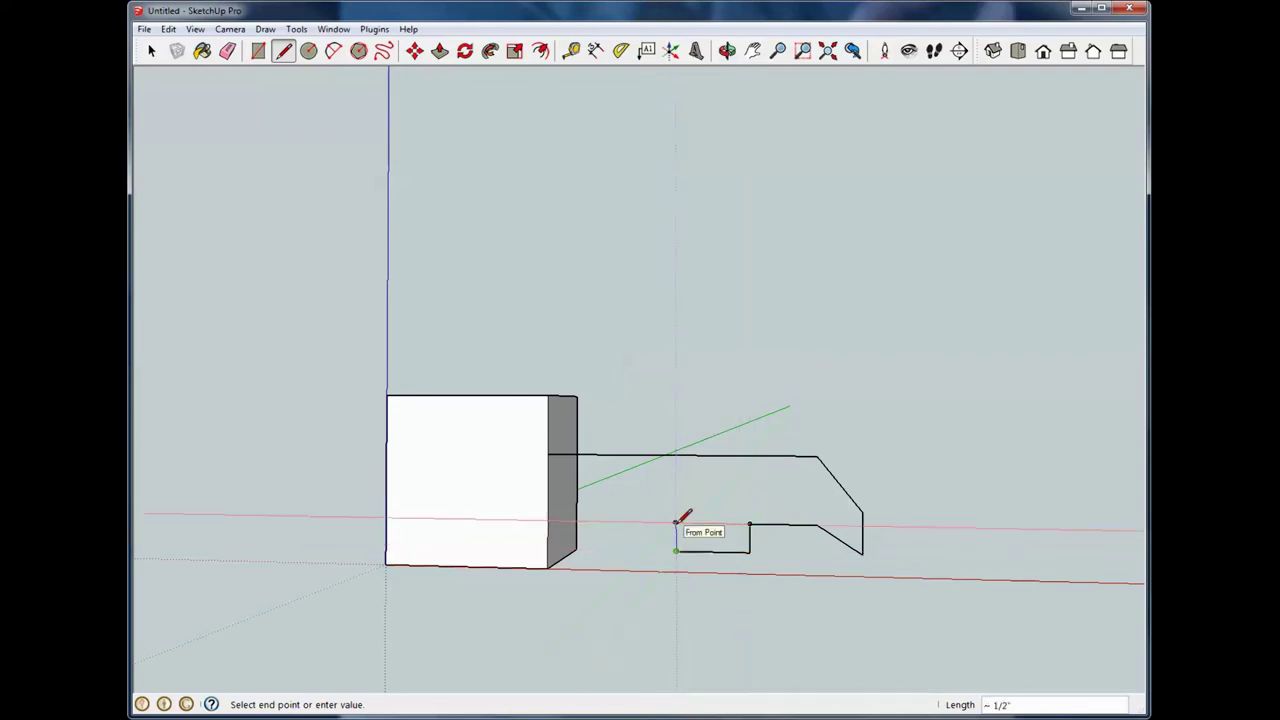
pyautogui.click(620, 549)
pyautogui.click(600, 566)
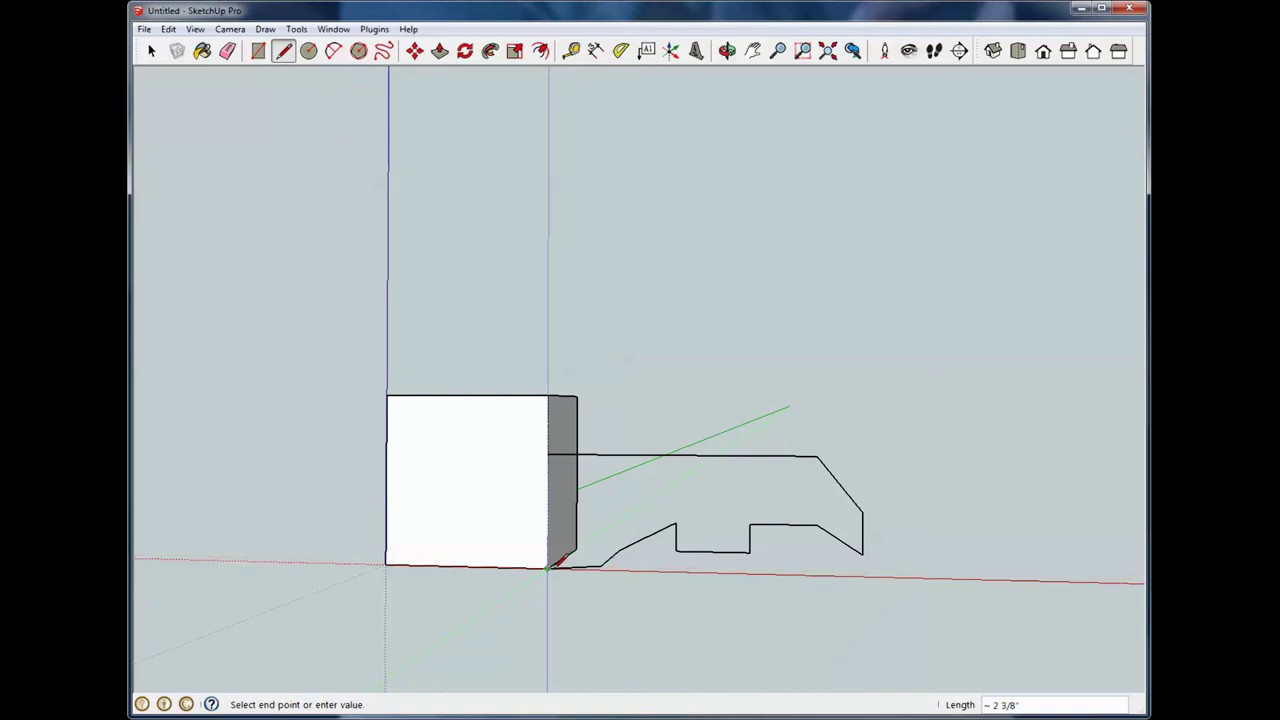
pyautogui.click(547, 568)
pyautogui.click(558, 451)
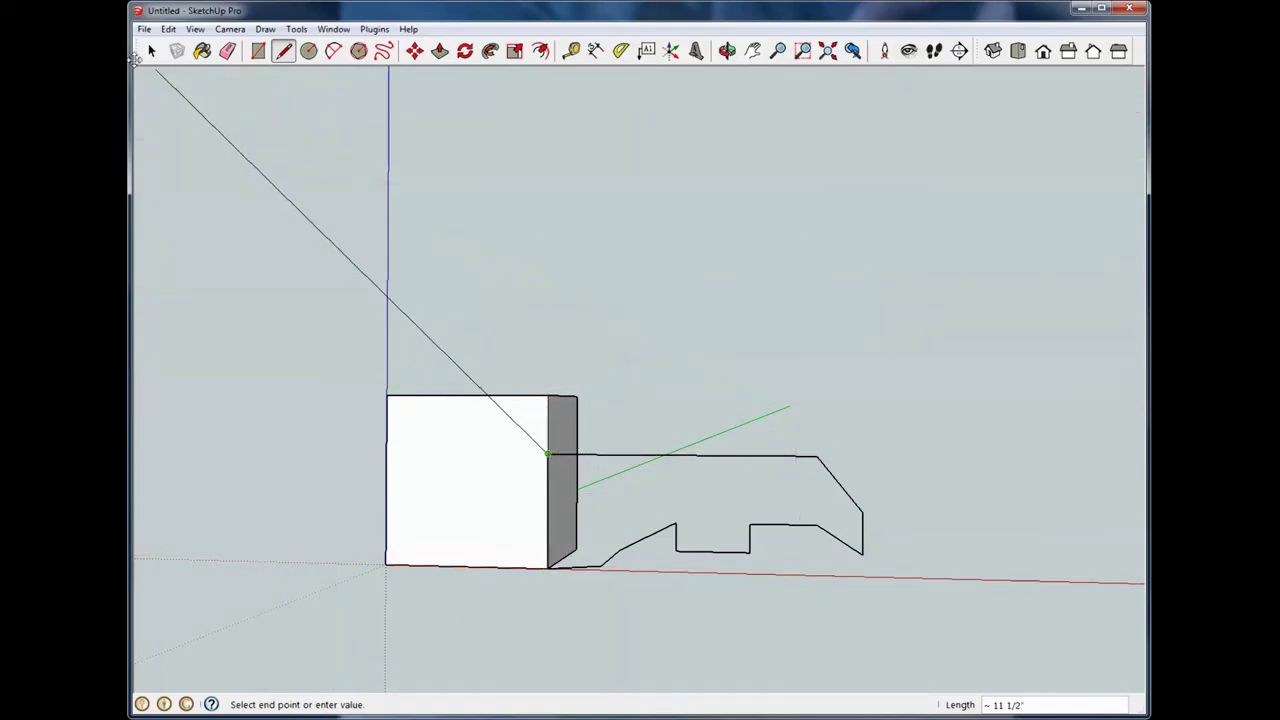
# Check the unfilled outline beside the box from different angles and delete all its segments
pyautogui.click(151, 52)
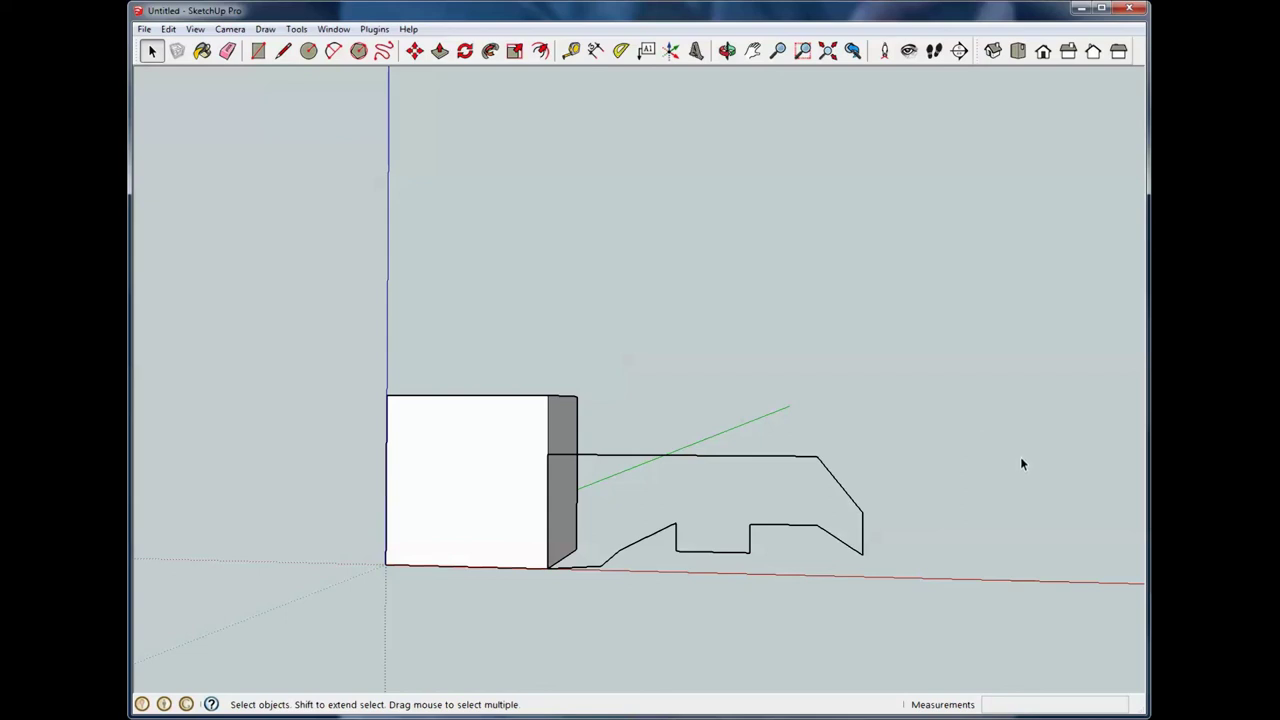
pyautogui.moveTo(1007, 470); pyautogui.dragTo(623, 577, button='middle')
pyautogui.moveTo(590, 508); pyautogui.dragTo(816, 502, button='middle')
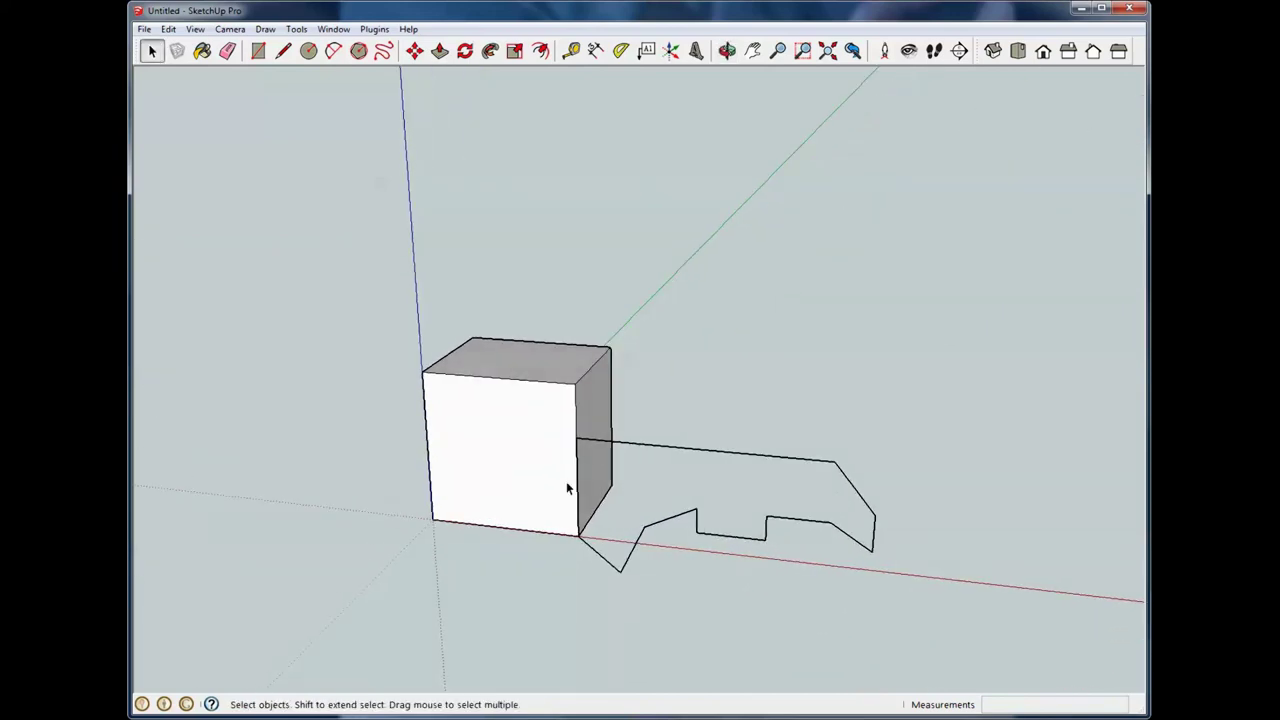
pyautogui.moveTo(588, 497); pyautogui.dragTo(591, 418, button='middle')
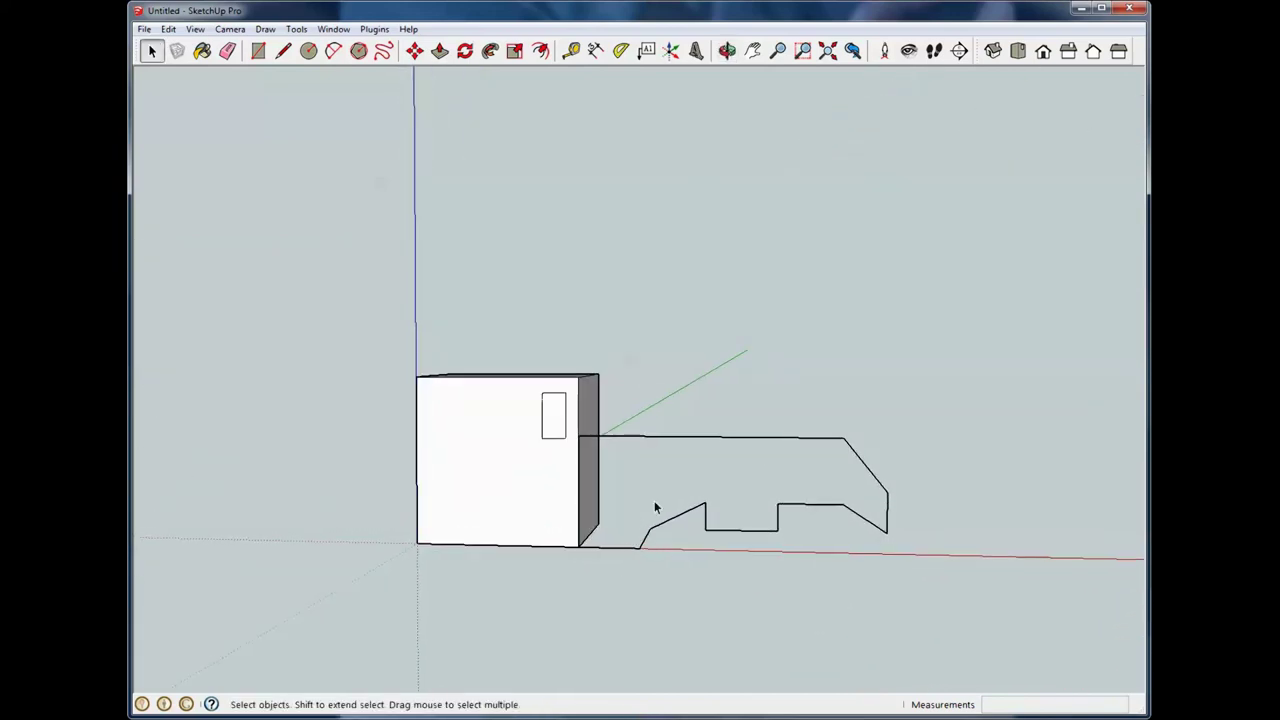
pyautogui.moveTo(540, 389); pyautogui.dragTo(955, 607)
pyautogui.press('Delete')
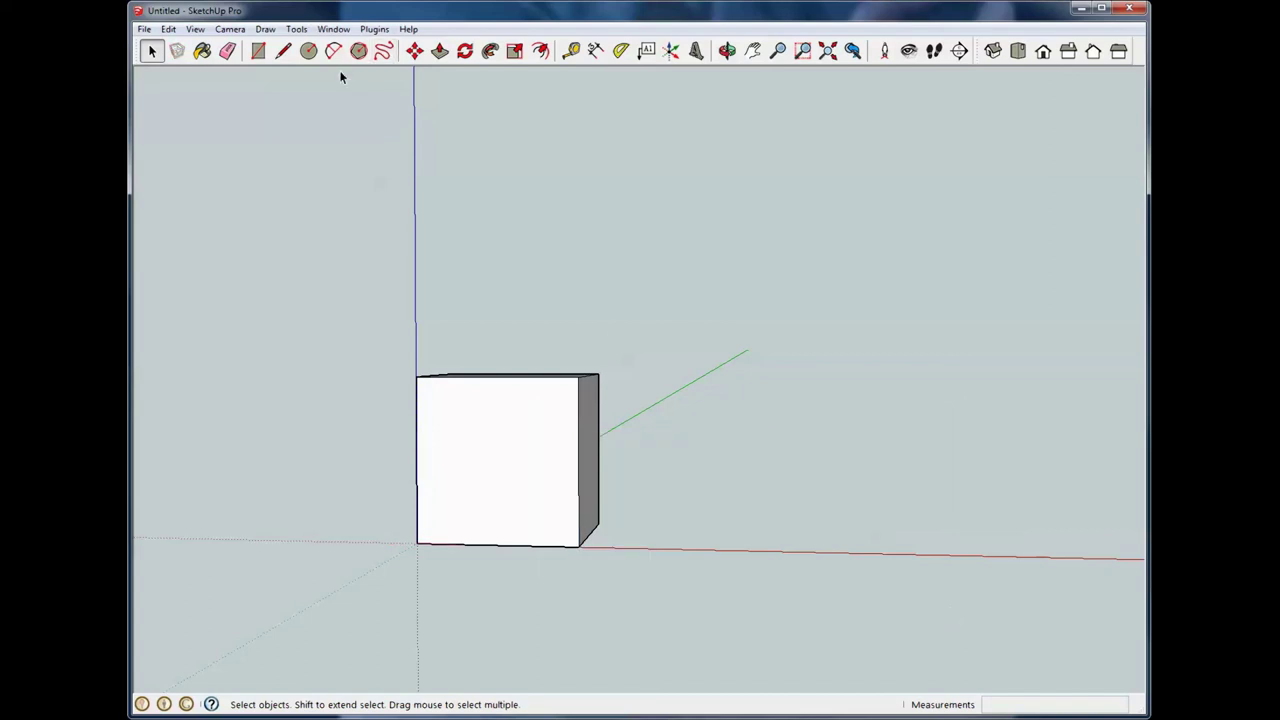
# Draw a stepped line from the box's front vertical edge, about 3 5/8" along the red axis, down, outward again, and down about 5/8"
pyautogui.click(283, 51)
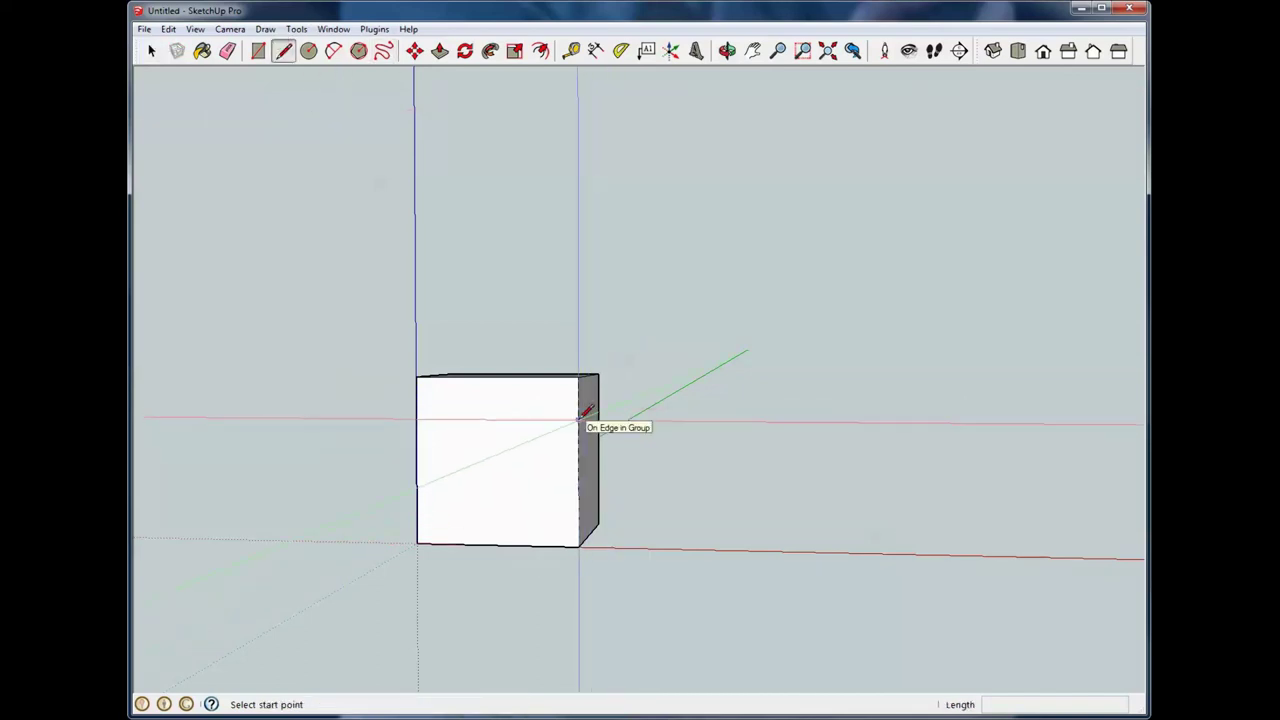
pyautogui.click(578, 420)
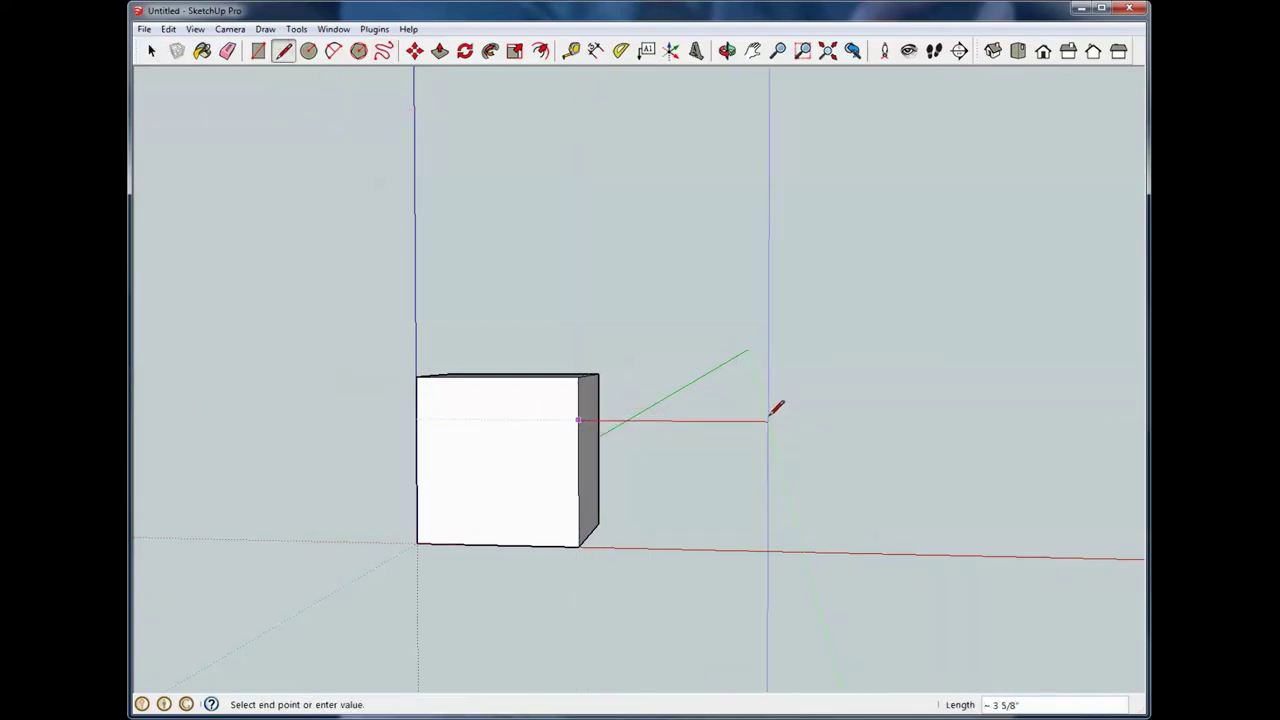
pyautogui.click(768, 421)
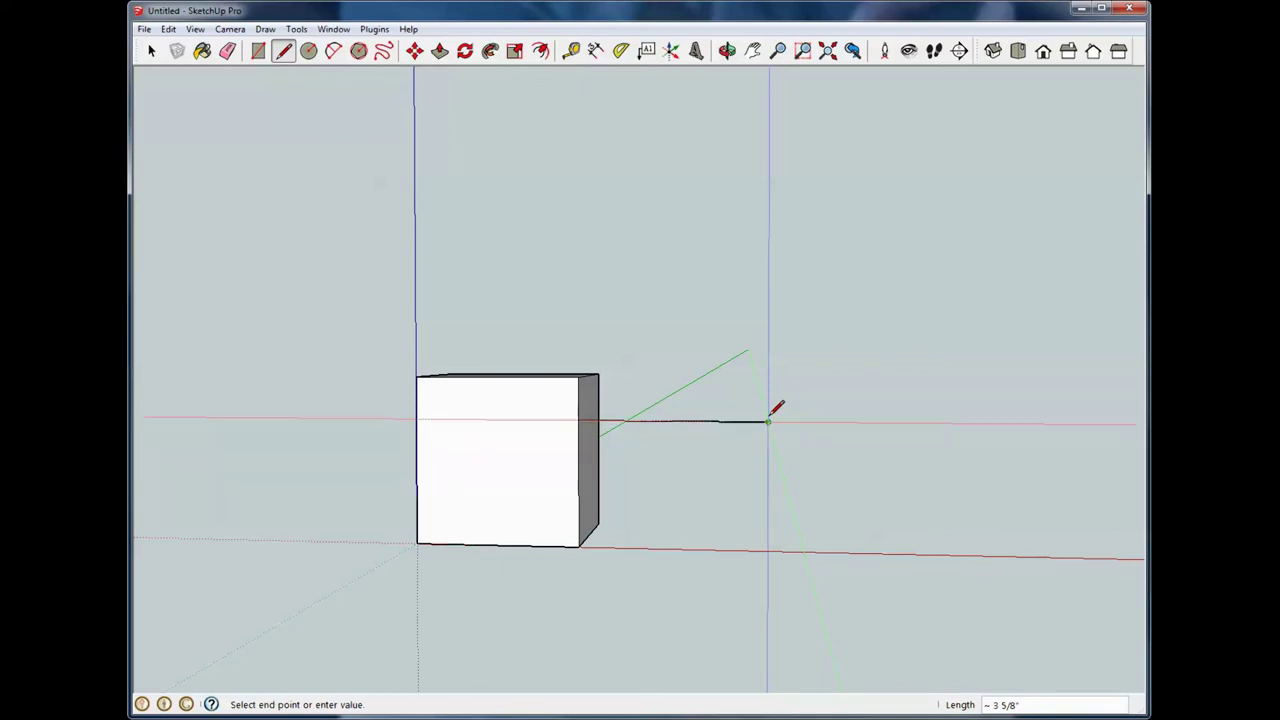
pyautogui.click(768, 471)
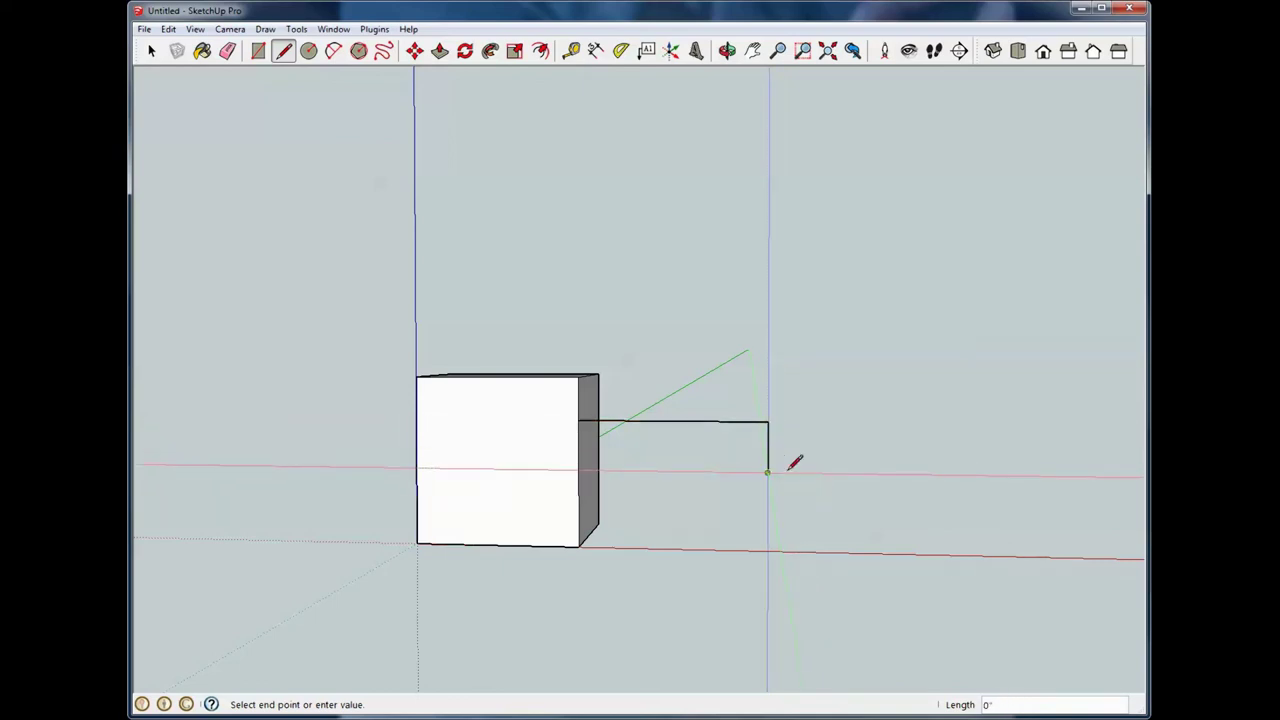
pyautogui.click(877, 473)
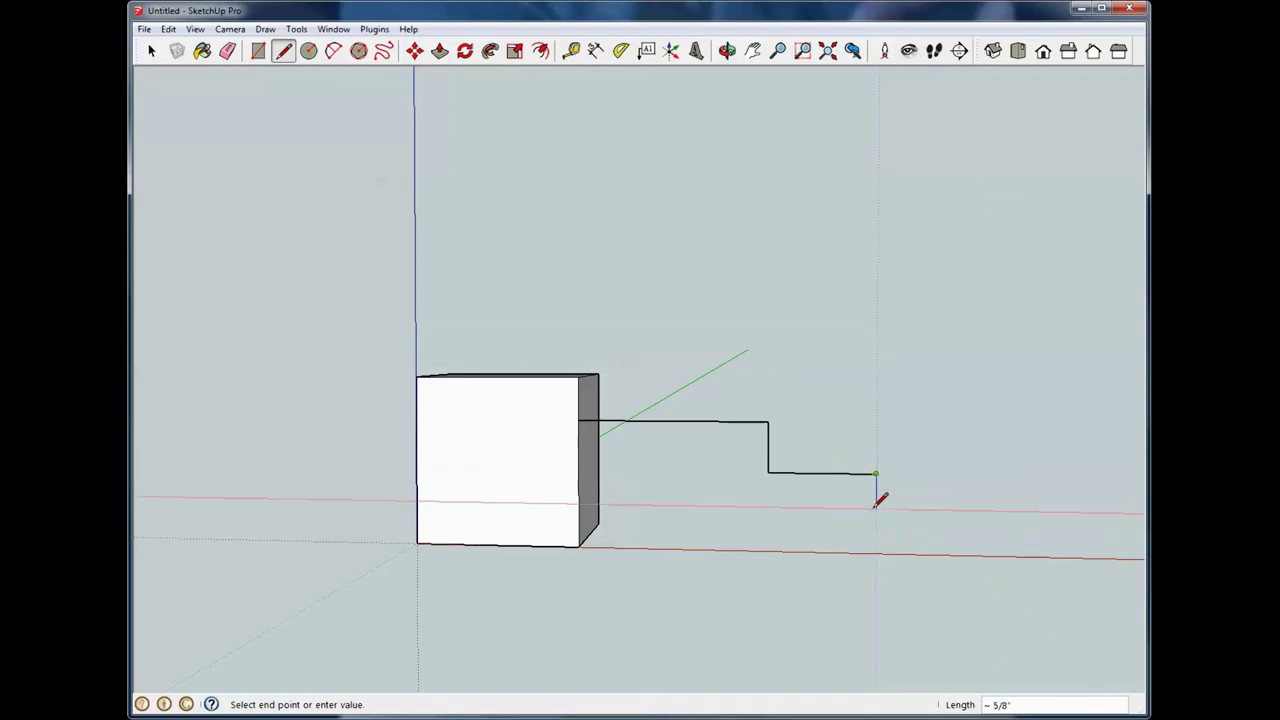
pyautogui.click(876, 509)
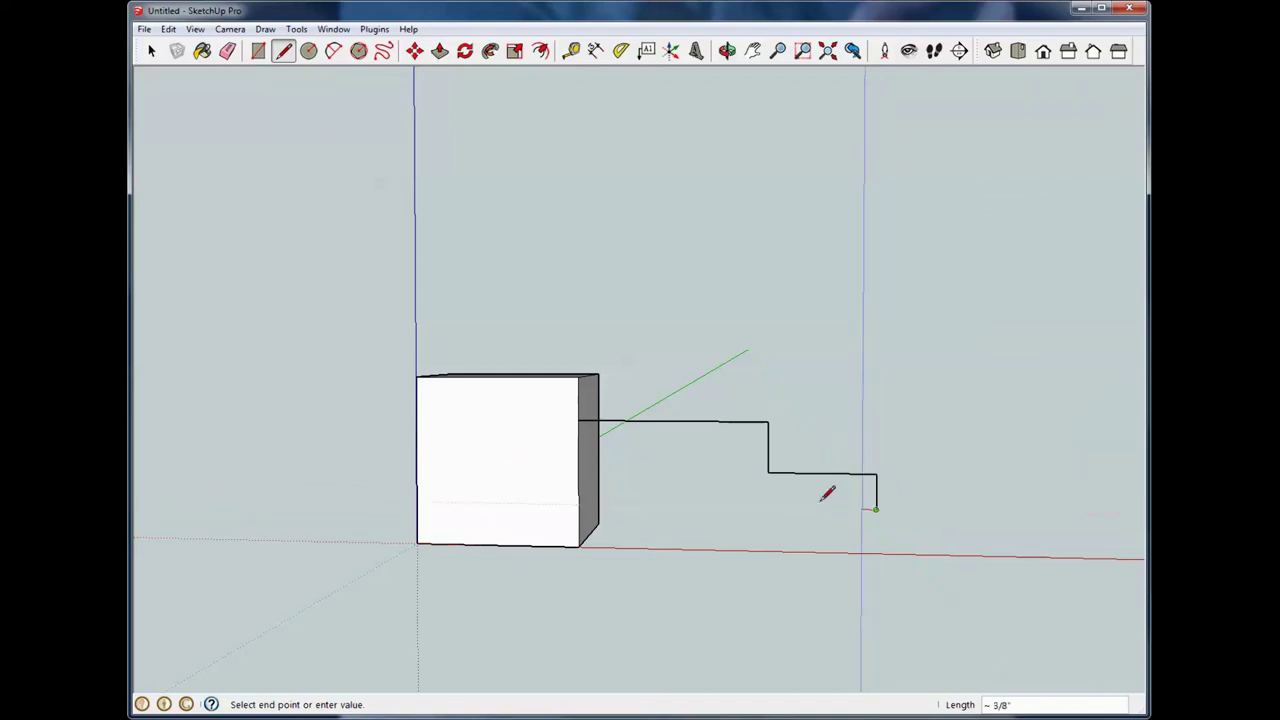
# Run the stepped outline back along the red axis, slope it to the box's lower front corner, and close it at its starting point
pyautogui.click(705, 508)
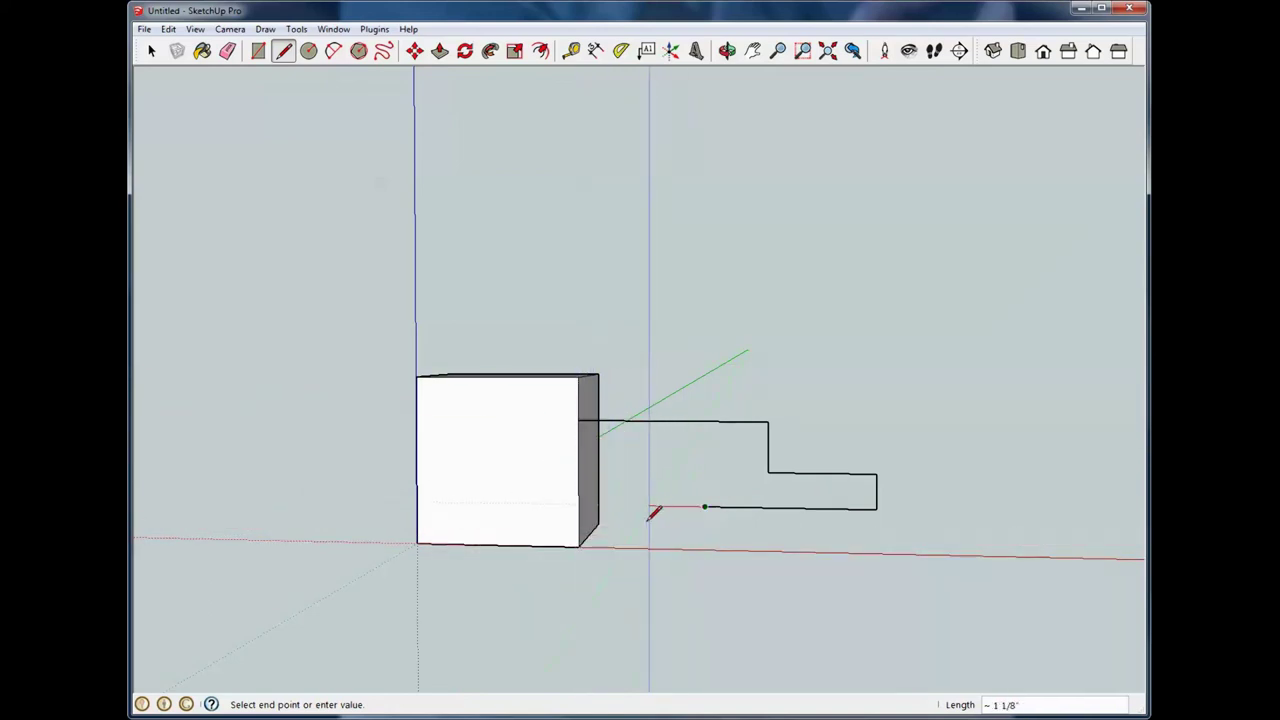
pyautogui.click(580, 545)
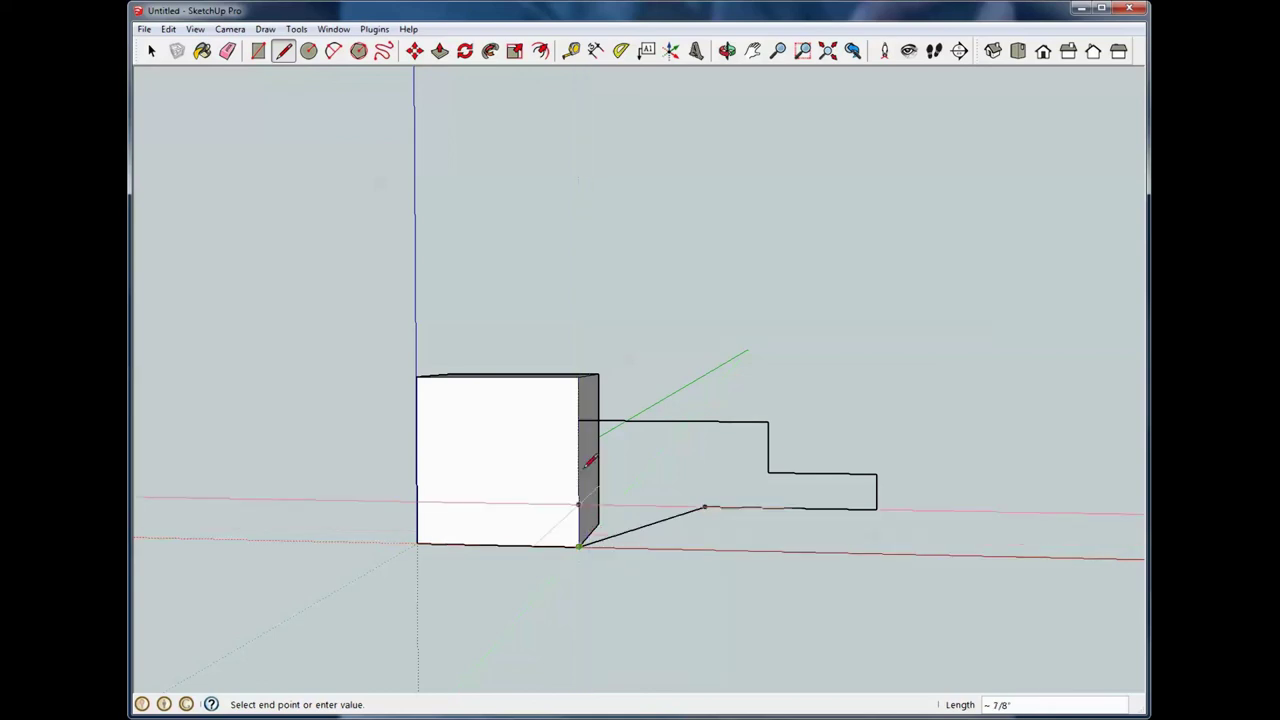
pyautogui.click(580, 420)
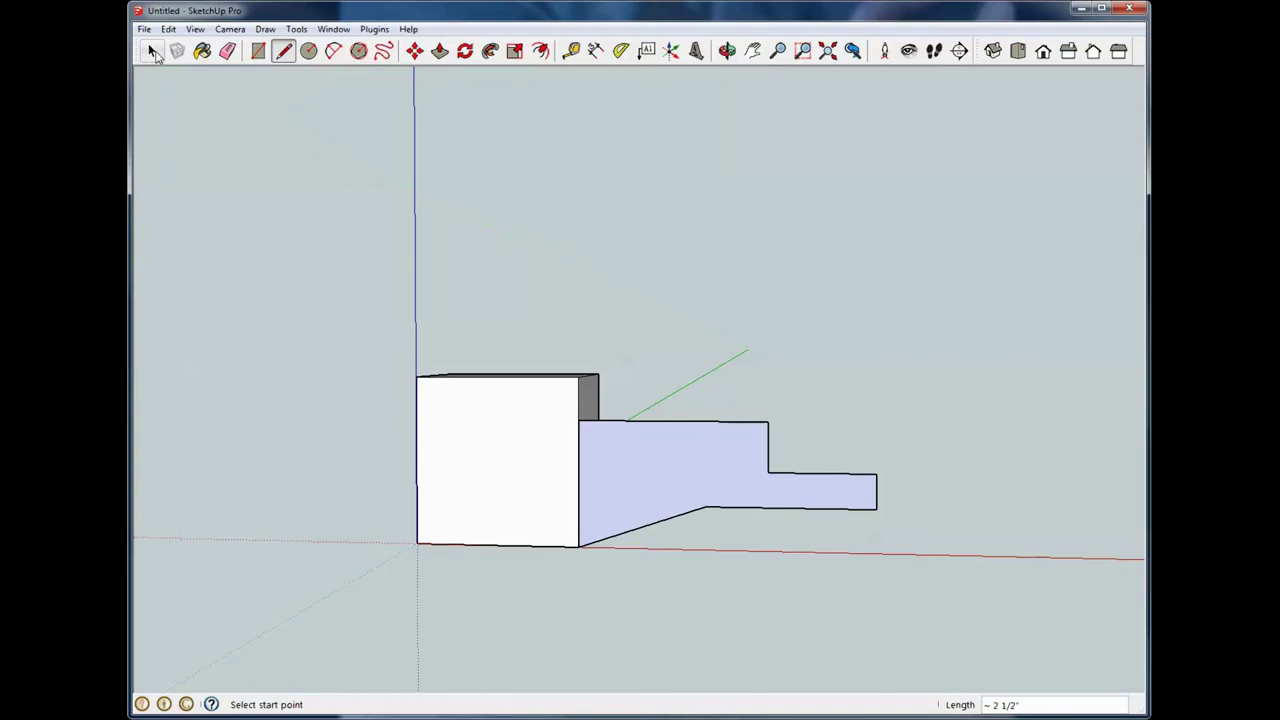
# Check the closed stepped face beside the box from the side and front, and delete it with its edges
pyautogui.click(151, 51)
pyautogui.moveTo(951, 455); pyautogui.dragTo(351, 424, button='middle')
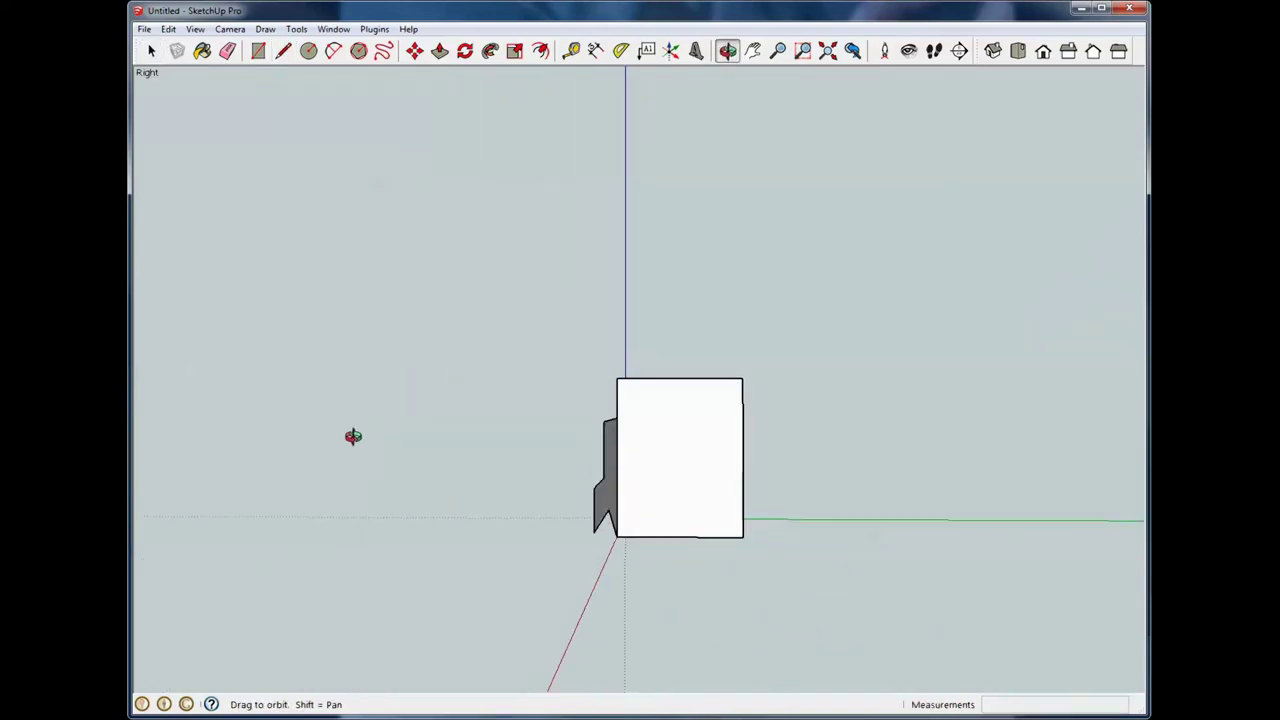
pyautogui.moveTo(694, 446); pyautogui.dragTo(877, 394, button='middle')
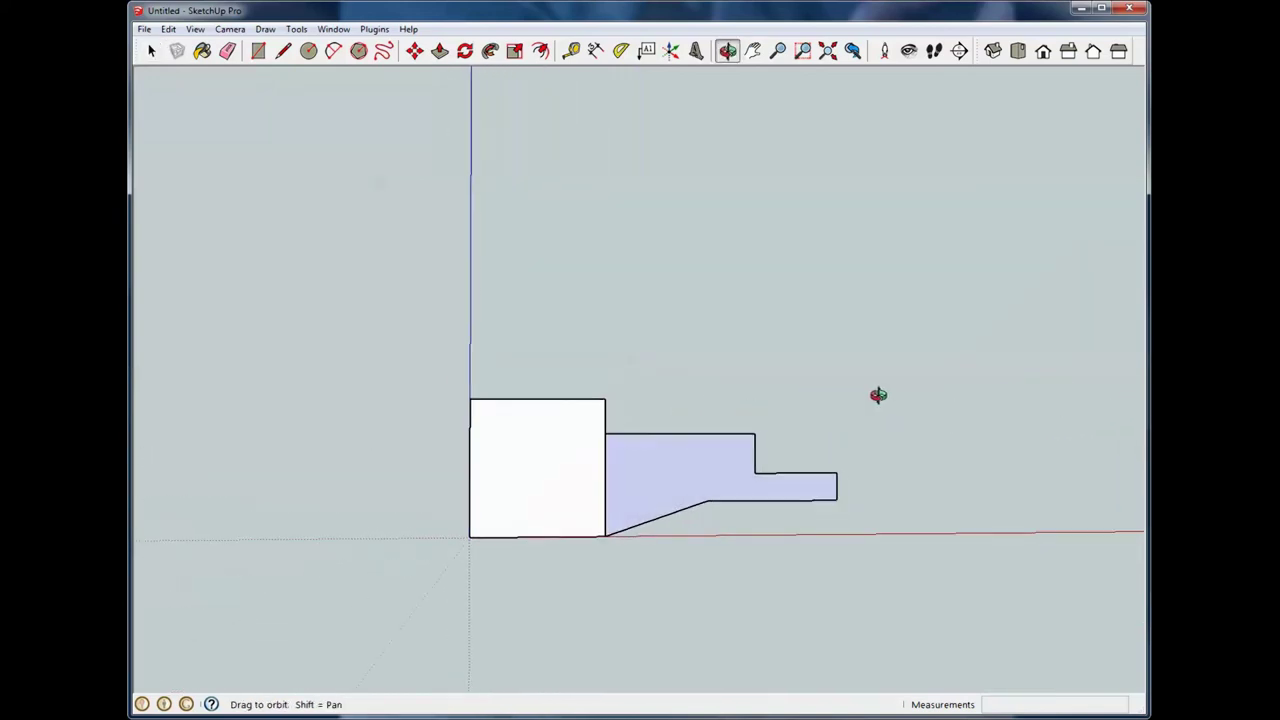
pyautogui.scroll(2, 583, 412)
pyautogui.moveTo(583, 408); pyautogui.dragTo(946, 570)
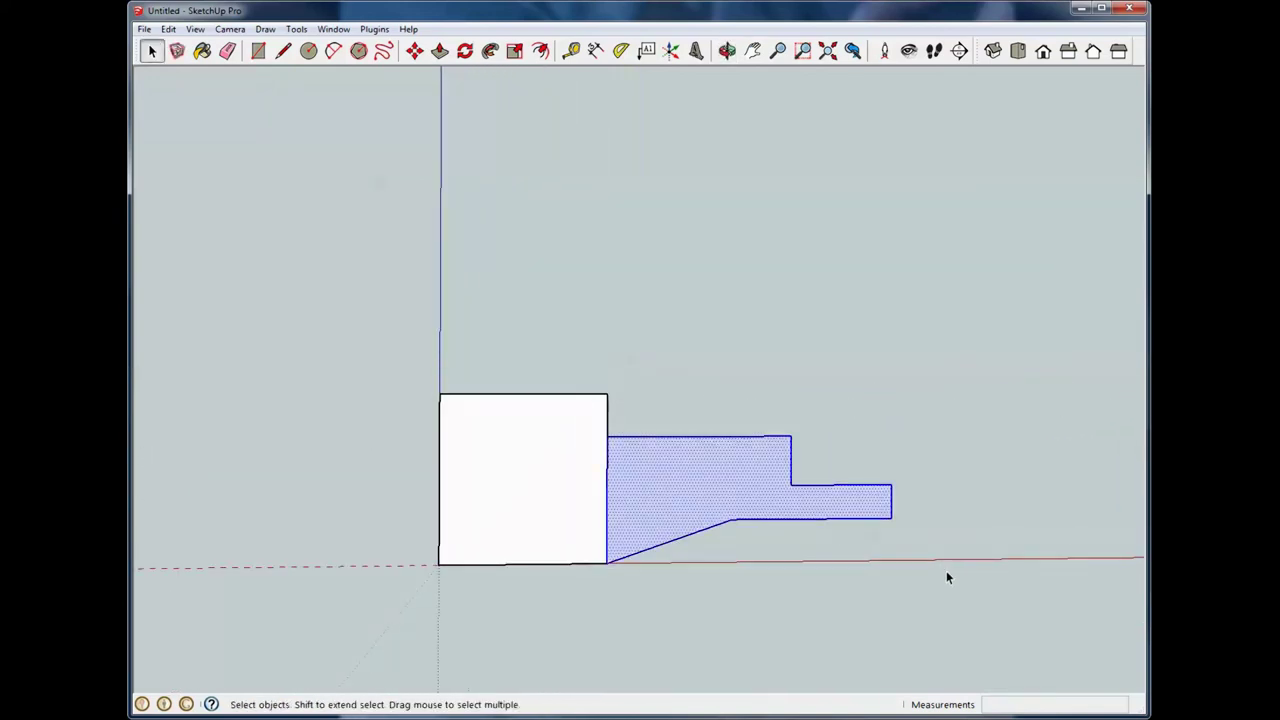
pyautogui.press('Delete')
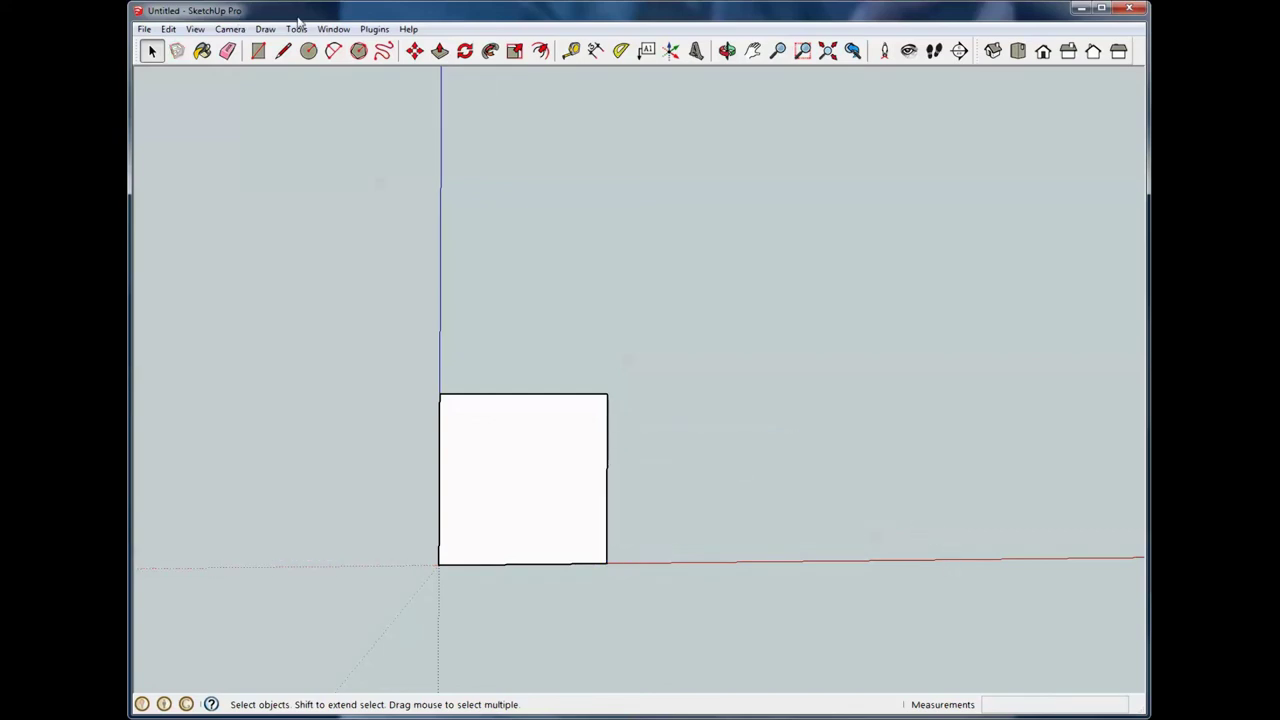
# Draw a zigzag line from the box's front vertical edge, rising outward, dropping, rising again, dropping further, and turning back toward the box
pyautogui.click(606, 461)
pyautogui.click(778, 436)
pyautogui.click(778, 471)
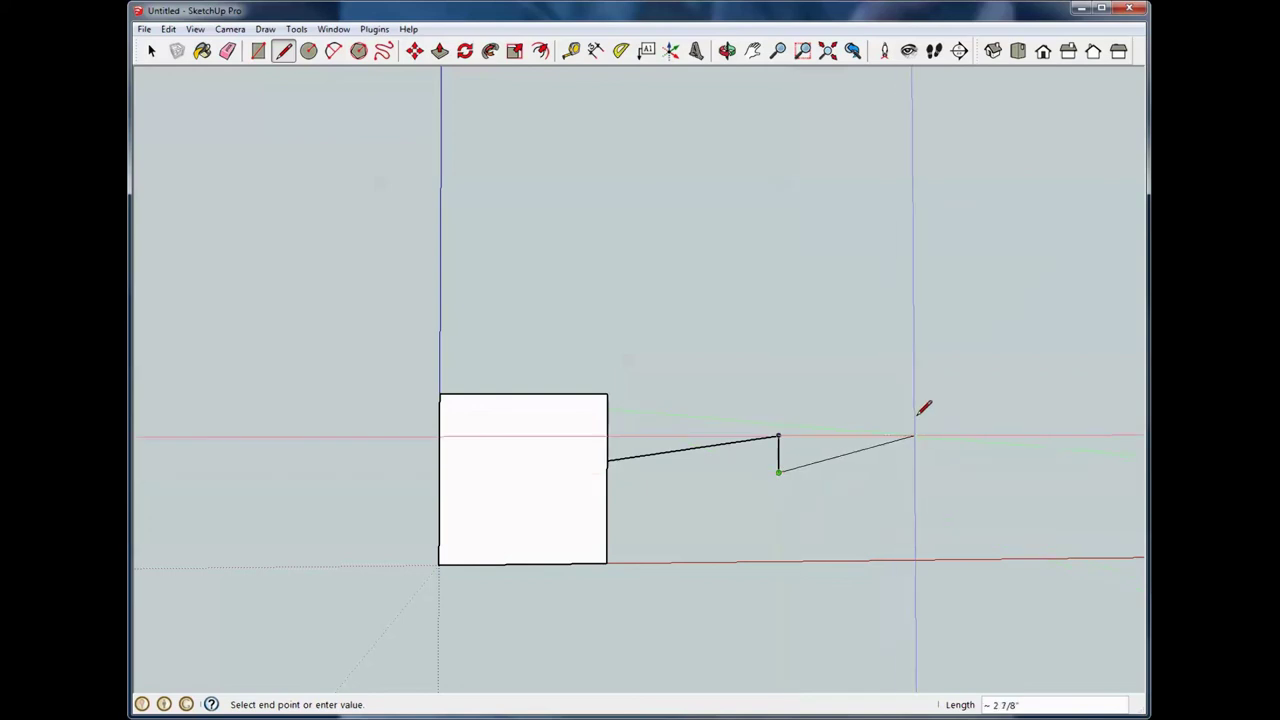
pyautogui.click(916, 414)
pyautogui.click(916, 494)
pyautogui.click(864, 494)
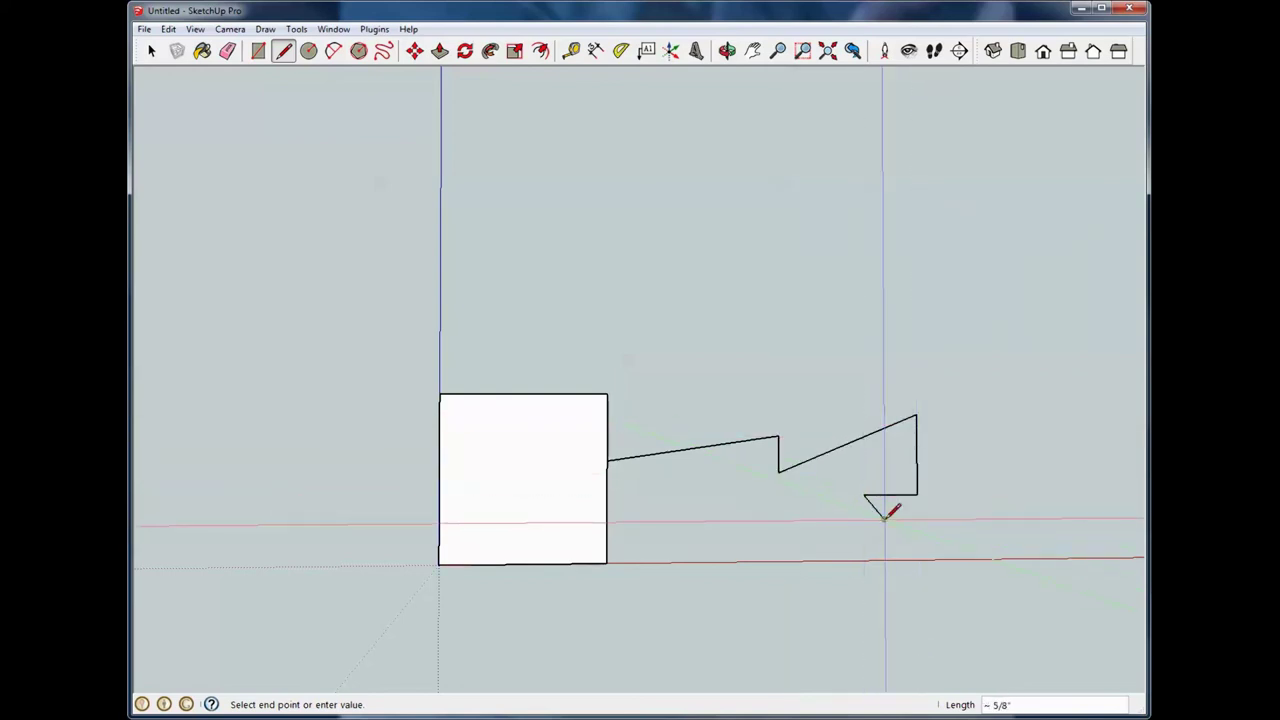
# Continue the zigzag with a narrow outward tab and a deep point below the red axis, closing through the box's lower front corner
pyautogui.click(883, 518)
pyautogui.click(977, 519)
pyautogui.click(977, 547)
pyautogui.click(828, 520)
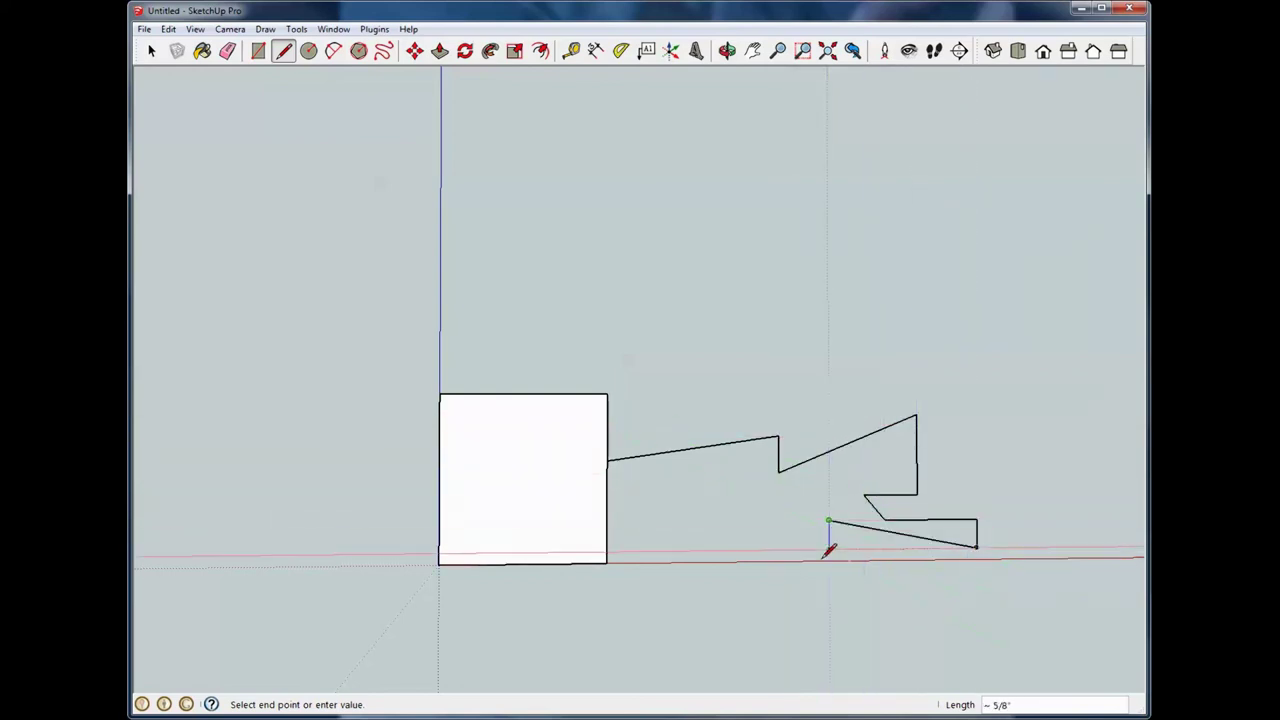
pyautogui.click(803, 641)
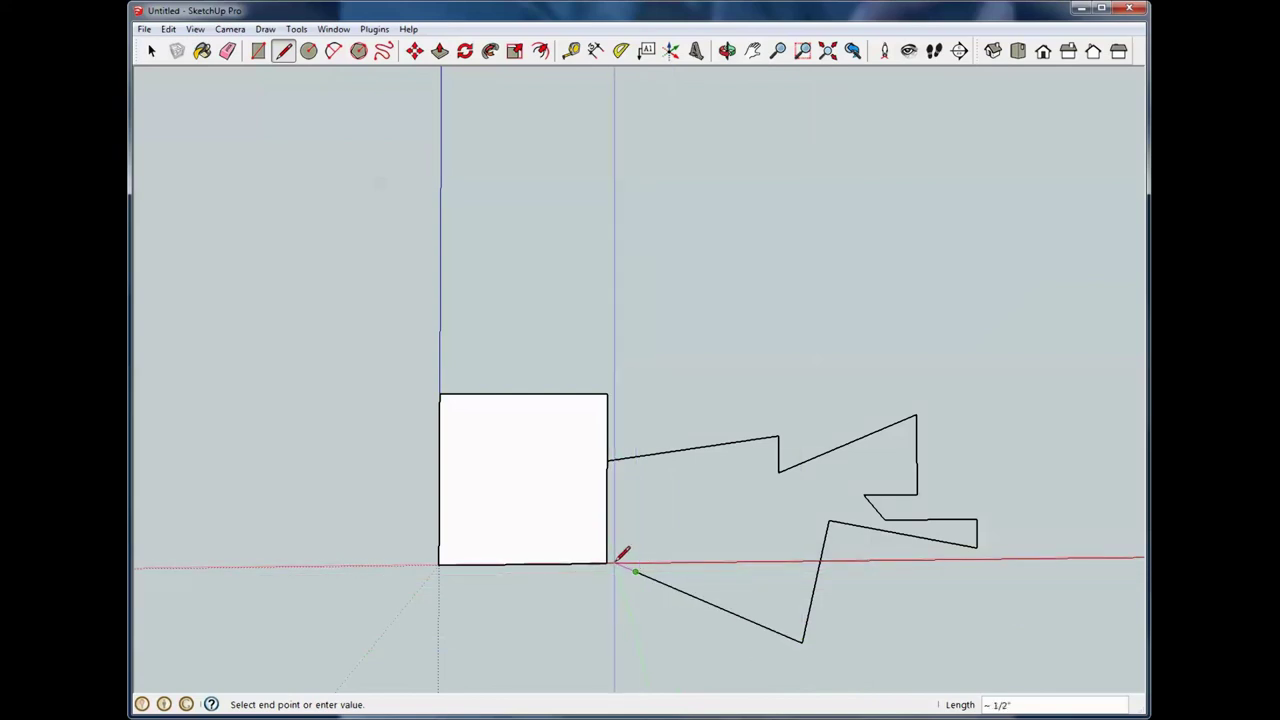
pyautogui.click(607, 562)
pyautogui.click(609, 461)
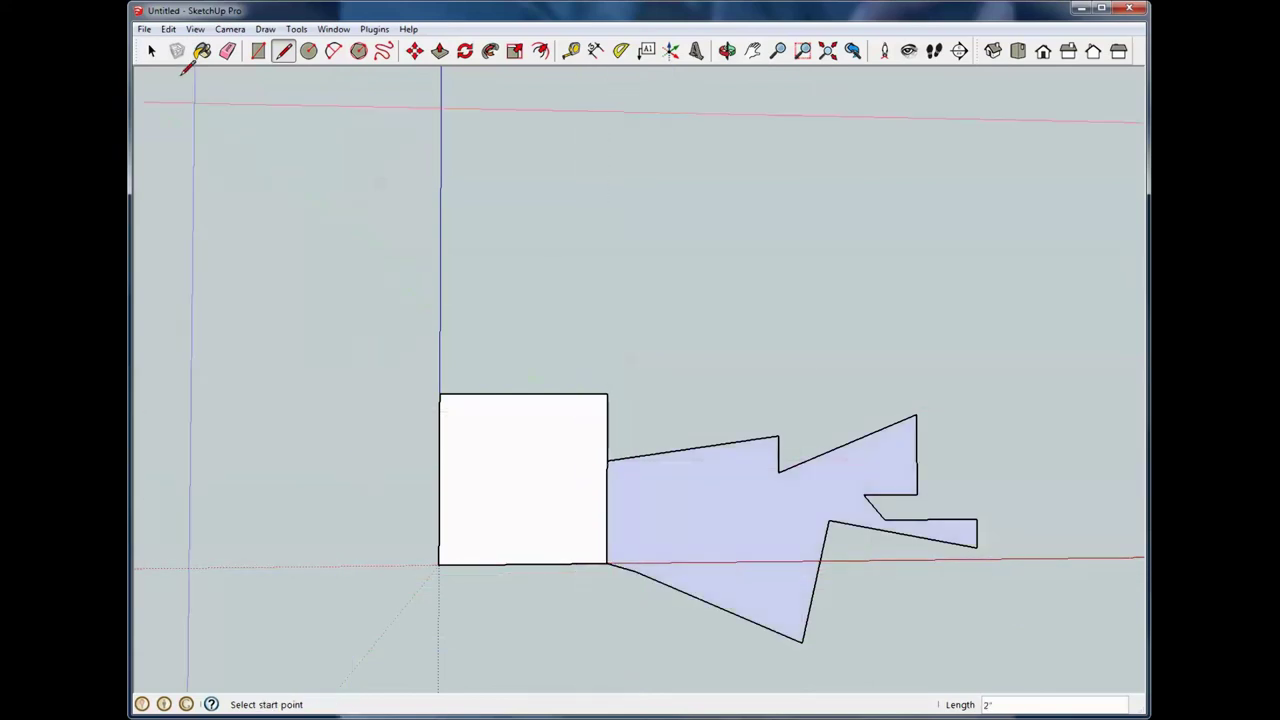
# View the irregular zigzag face beside the box at an angle and delete it with all its edges
pyautogui.click(151, 50)
pyautogui.press('o')
pyautogui.moveTo(660, 327); pyautogui.dragTo(640, 377)
pyautogui.press('space')
pyautogui.moveTo(640, 377); pyautogui.dragTo(788, 347, button='middle')
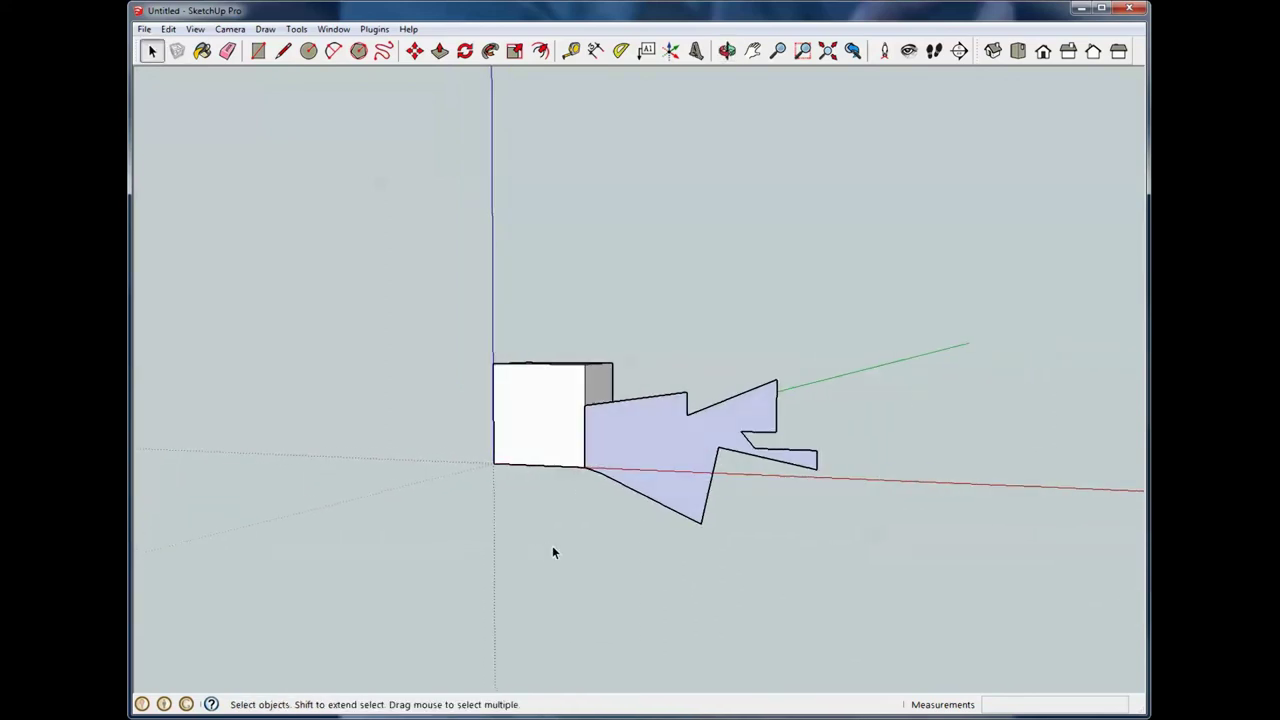
pyautogui.moveTo(534, 540); pyautogui.dragTo(885, 371)
pyautogui.press('Delete')
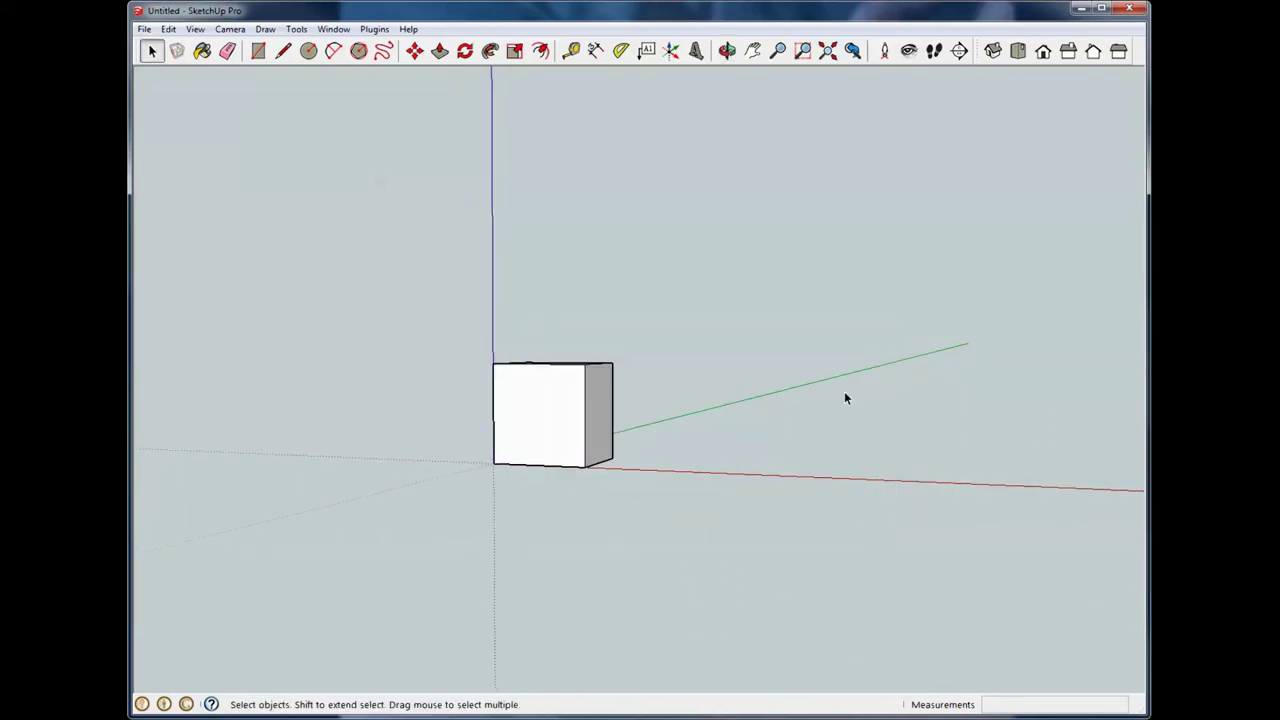
# From the angled view, draw a line off the box's front edge along the red axis, up about 1/2", down in two slopes, and up to a peak
pyautogui.click(283, 50)
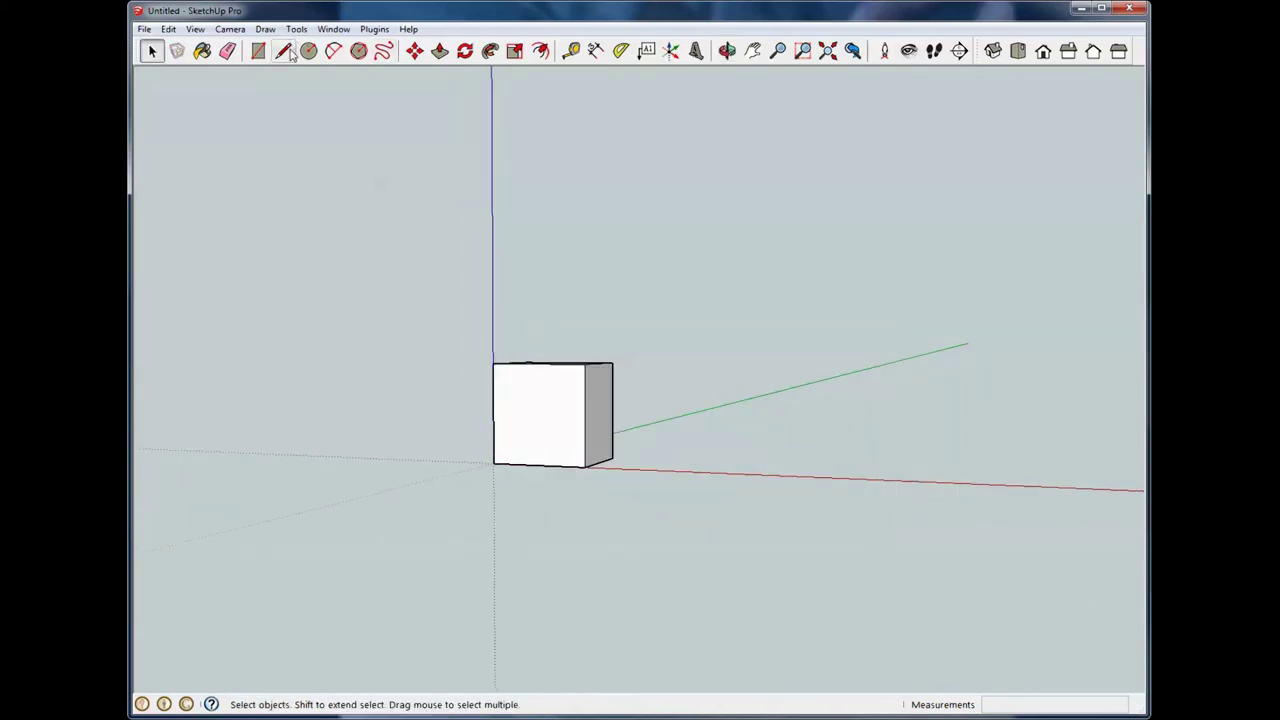
pyautogui.click(587, 404)
pyautogui.click(667, 404)
pyautogui.click(667, 384)
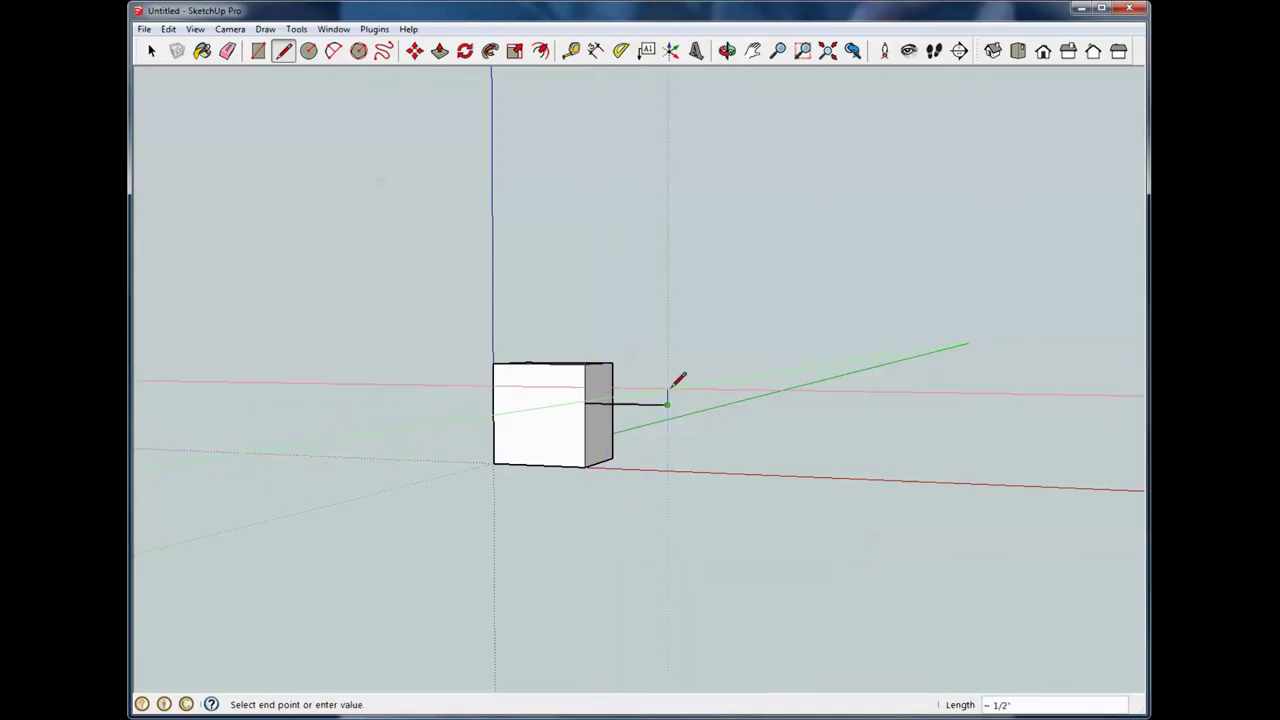
pyautogui.click(740, 425)
pyautogui.click(828, 450)
pyautogui.click(862, 388)
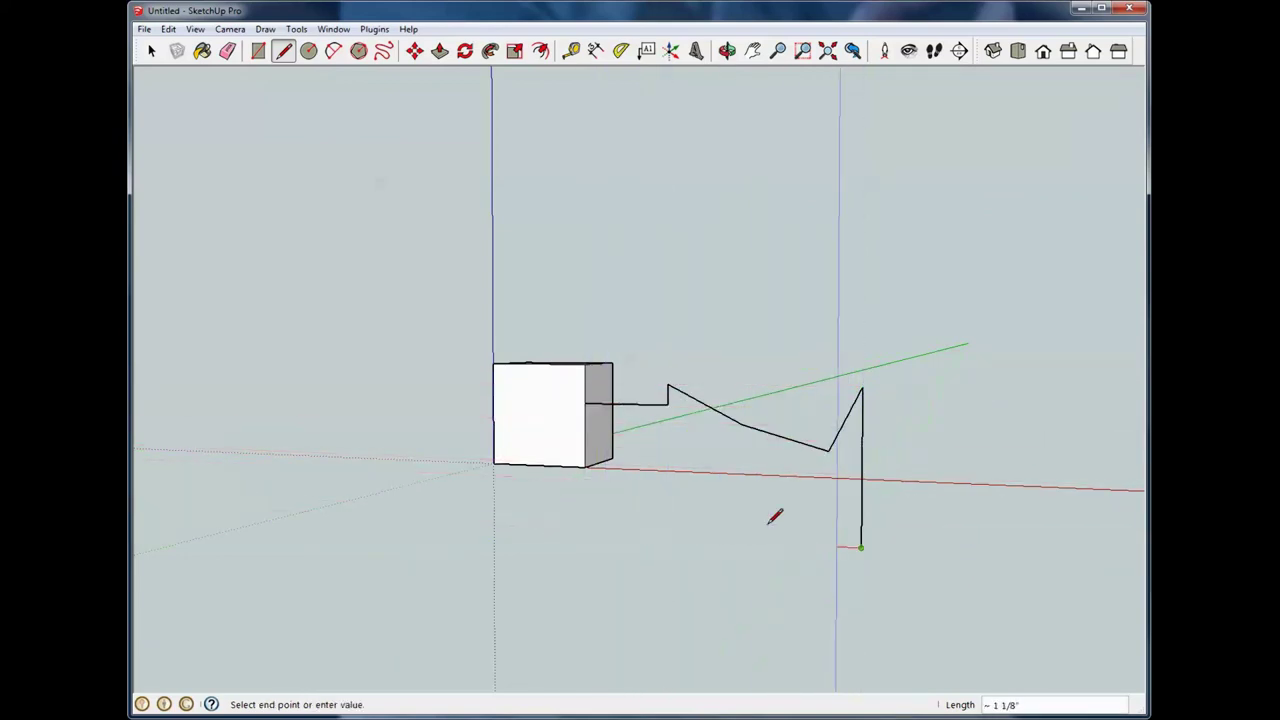
# Continue the outline straight down from the peak, back toward the box, up, and through its lower front corner to the starting point
pyautogui.click(861, 547)
pyautogui.click(702, 518)
pyautogui.click(702, 457)
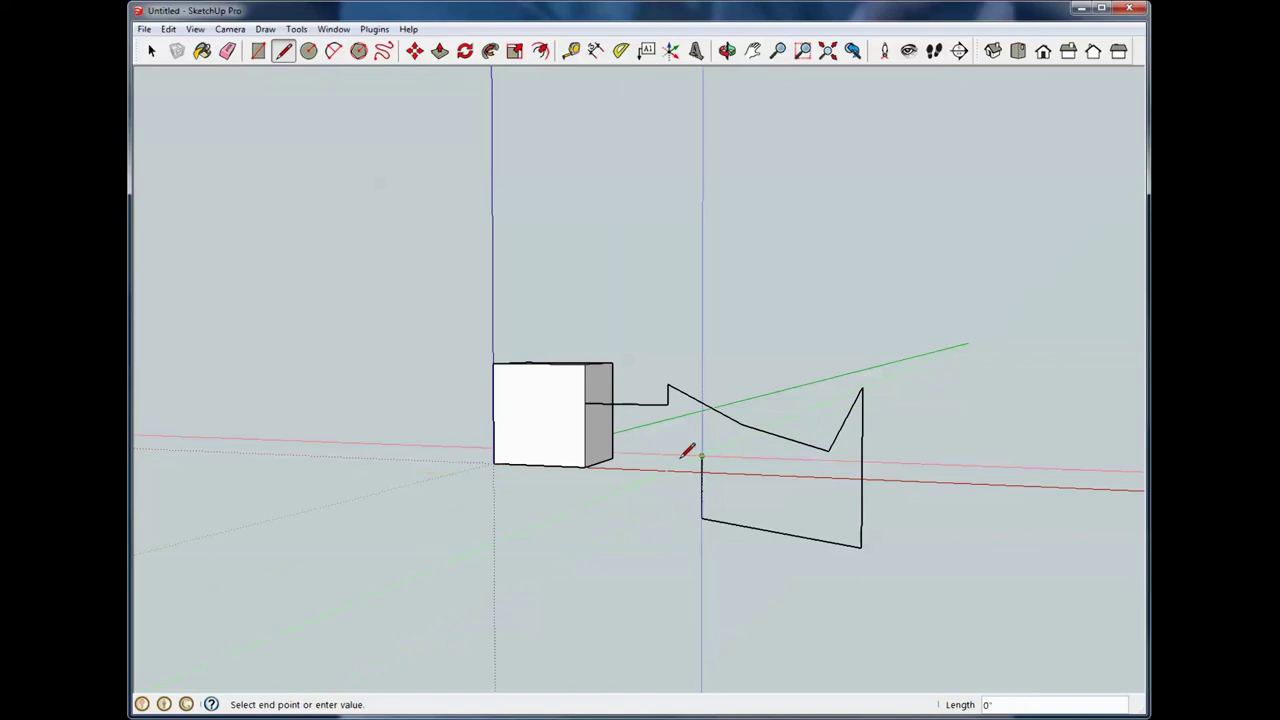
pyautogui.click(587, 466)
pyautogui.click(587, 404)
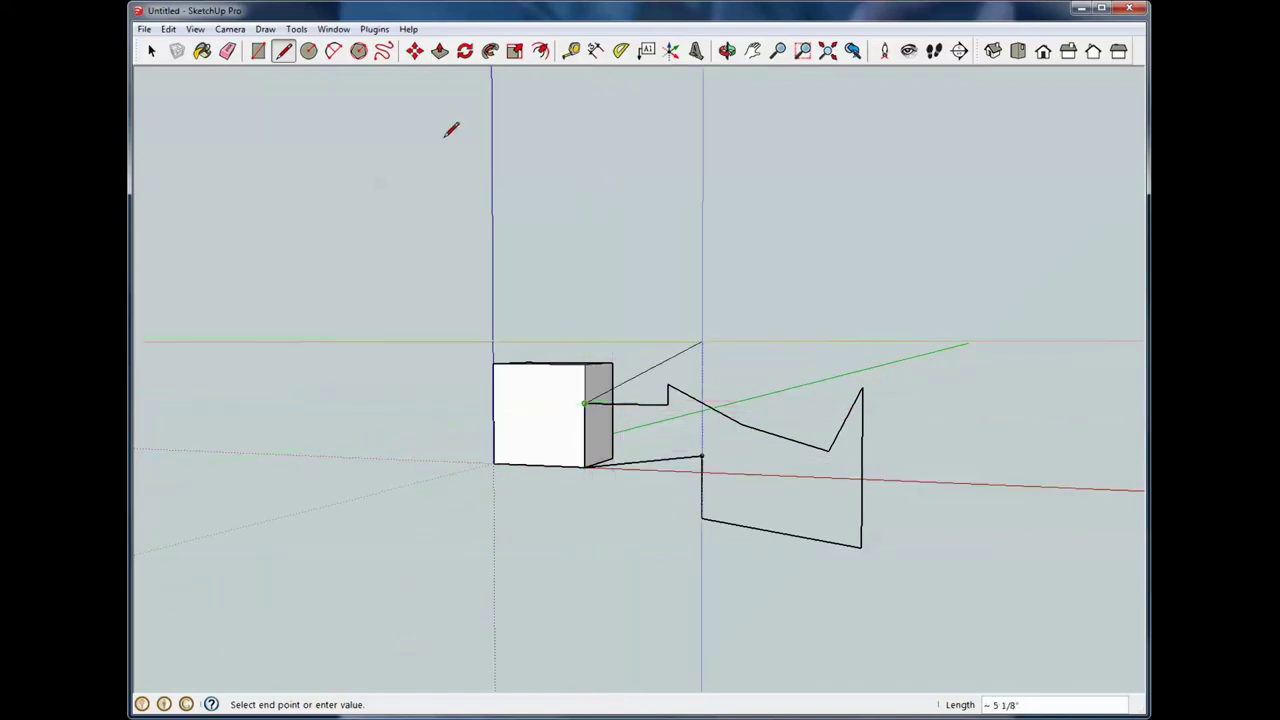
# Examine the unfilled outline beside the box from several angles to check whether its segments lie in one plane
pyautogui.click(151, 50)
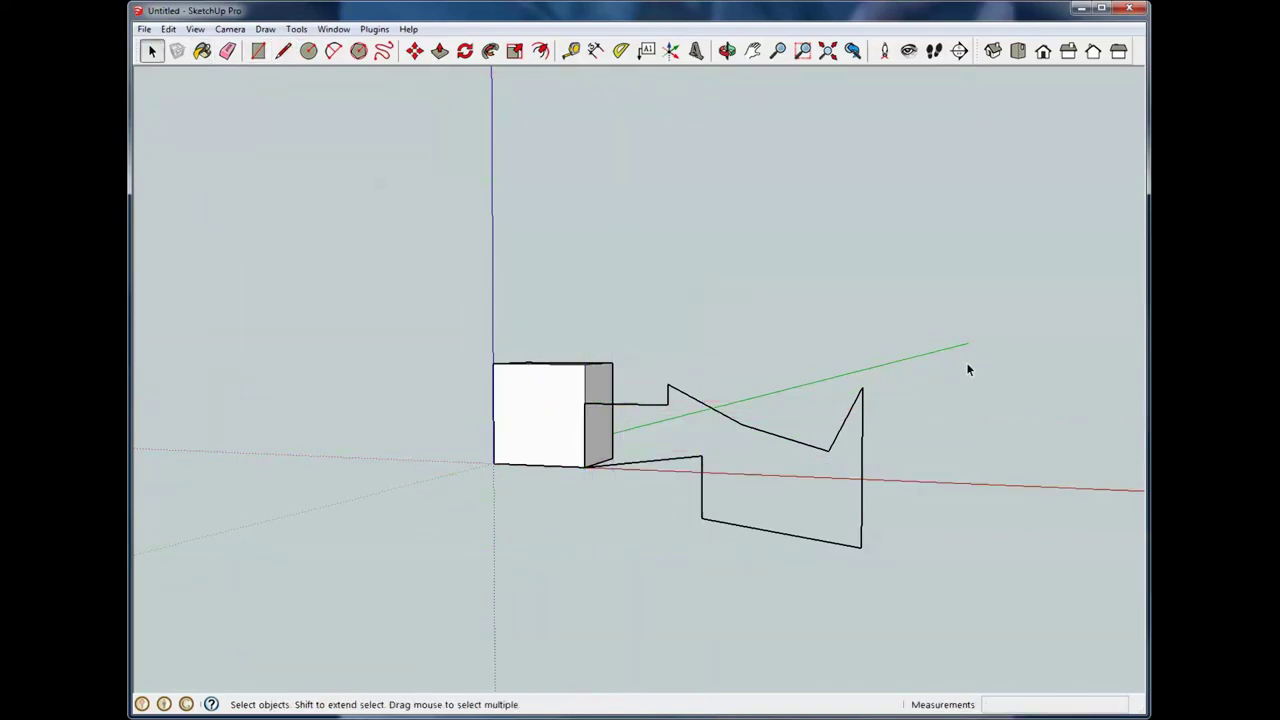
pyautogui.moveTo(968, 370); pyautogui.dragTo(731, 255, button='middle')
pyautogui.scroll(-1, 534, 201)
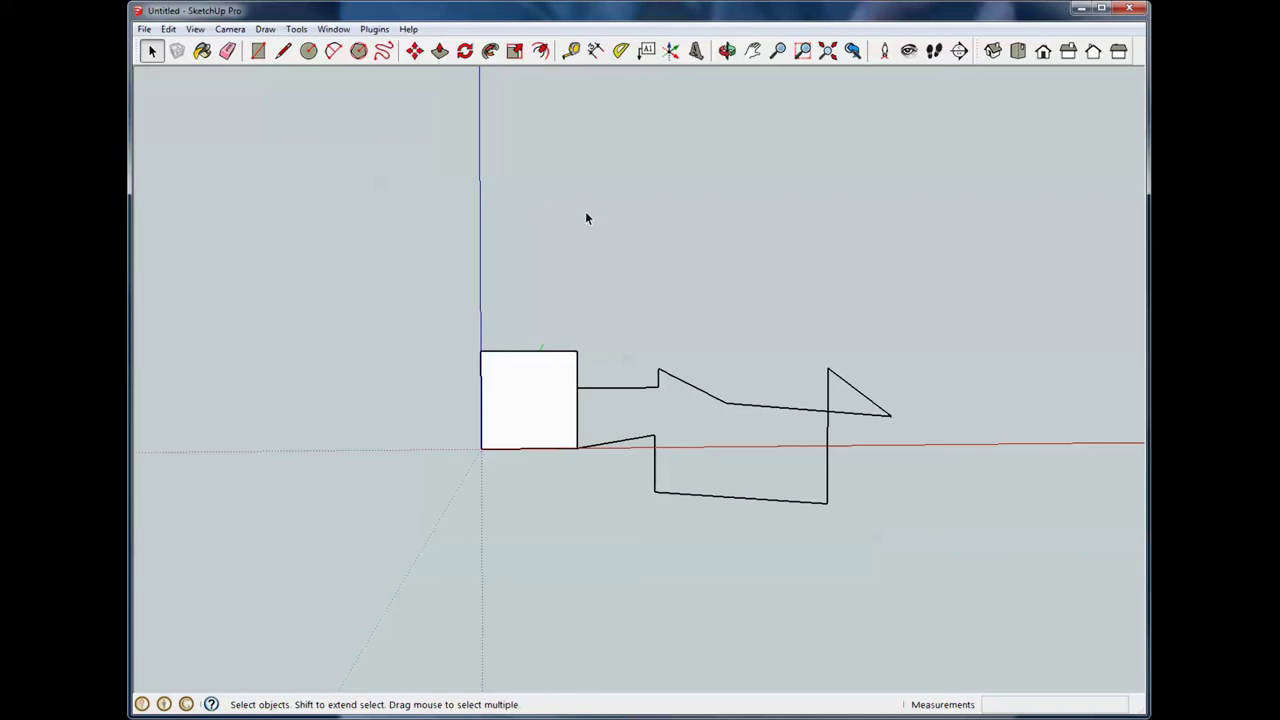
pyautogui.middleClick(591, 260)
pyautogui.moveTo(600, 297); pyautogui.dragTo(546, 298, button='middle')
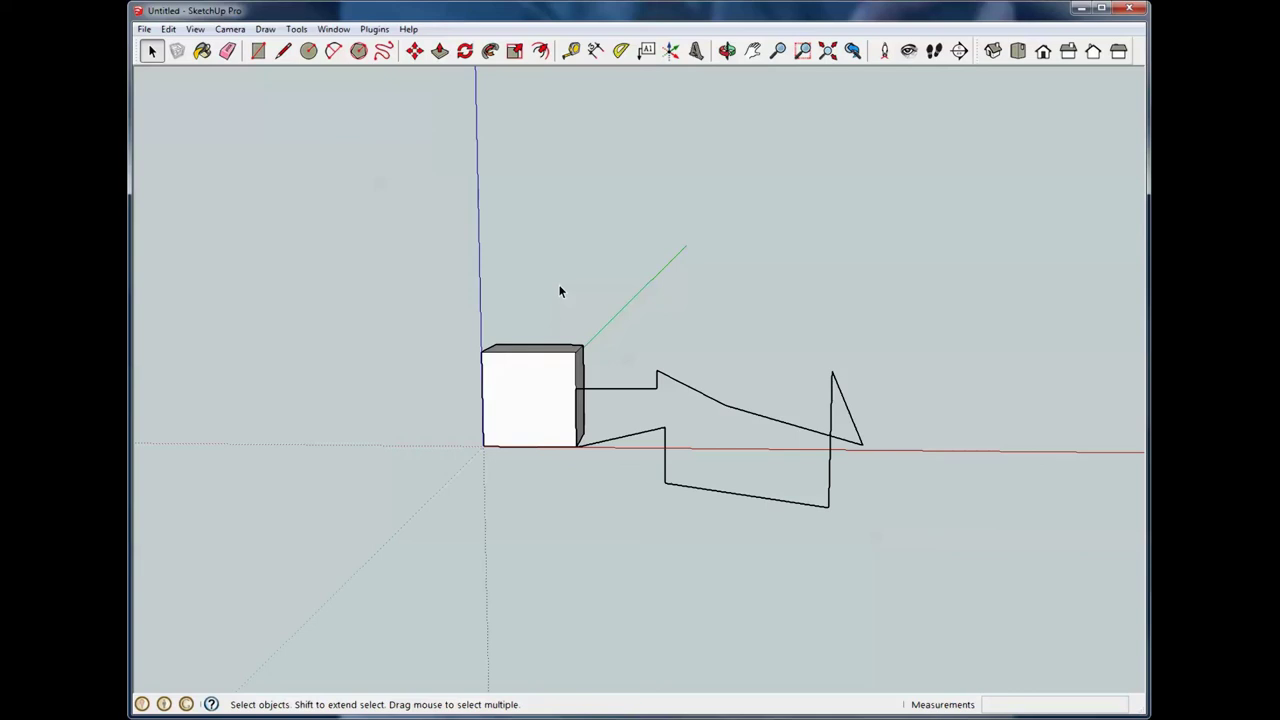
pyautogui.press('F2')
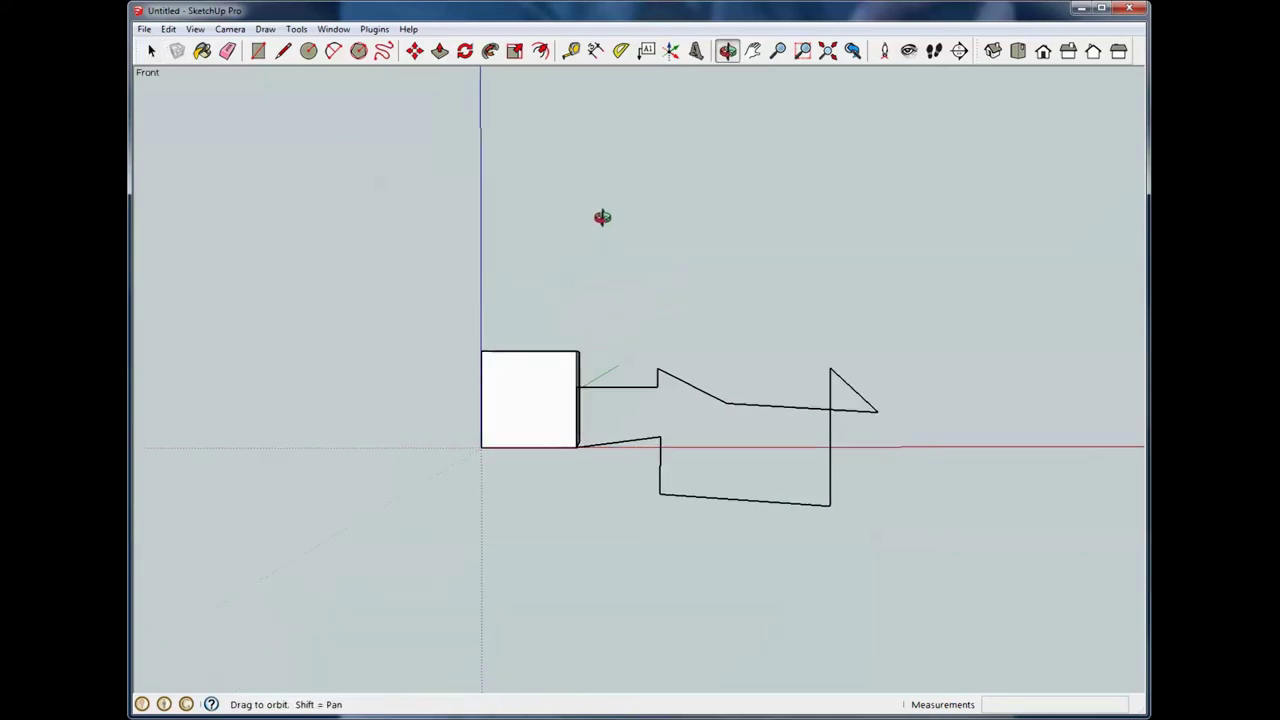